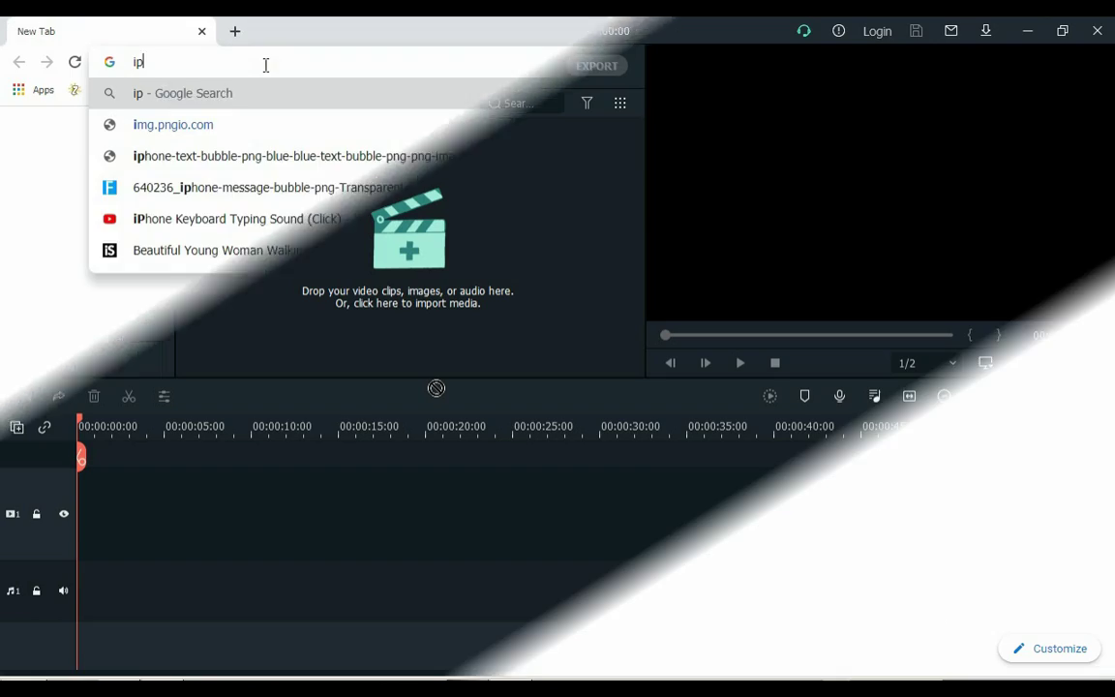
- Search Google Images for 'iphone text bubble png download' and open the grey bubble result
type("hone text bu")
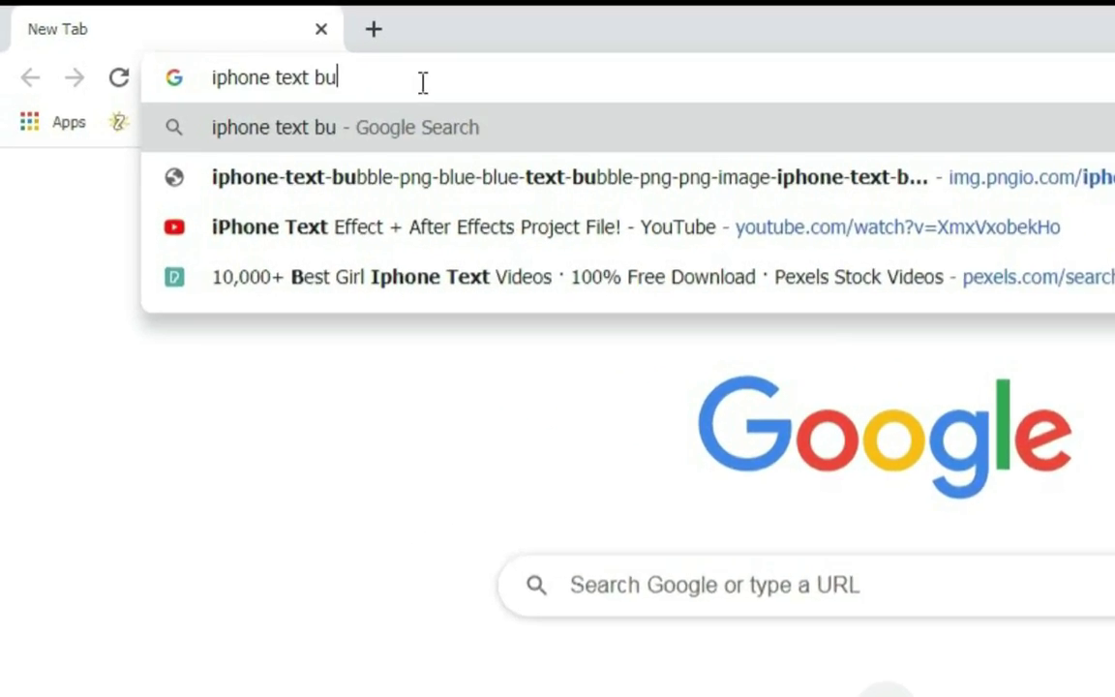
type("bble png download")
key("Return")
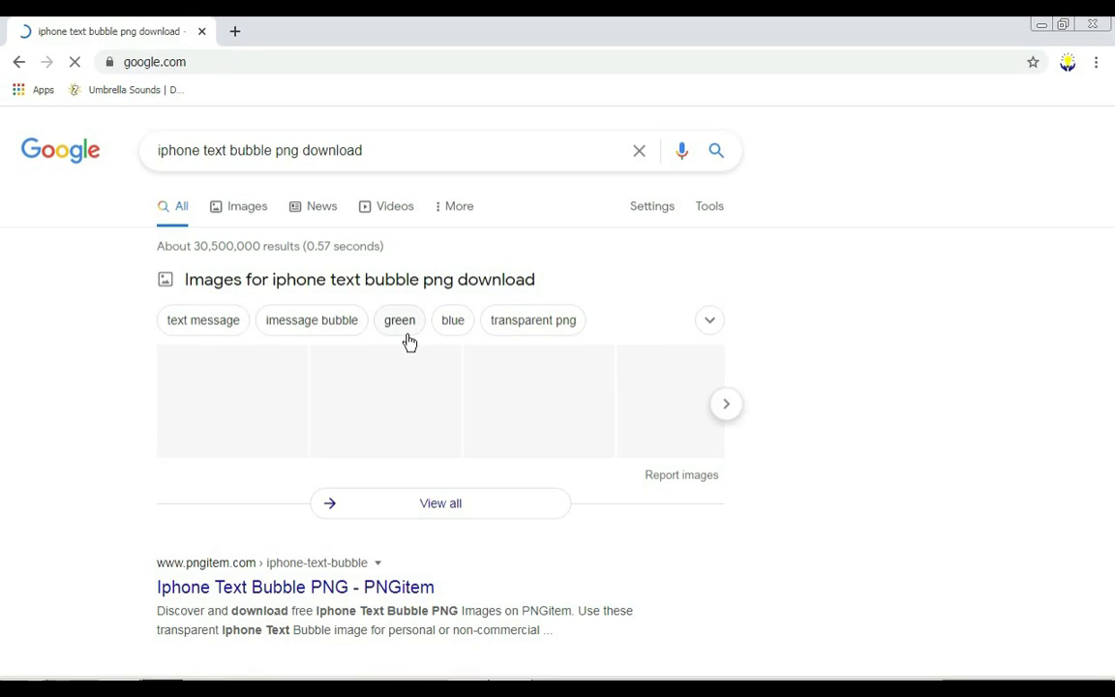
left_click(443, 282)
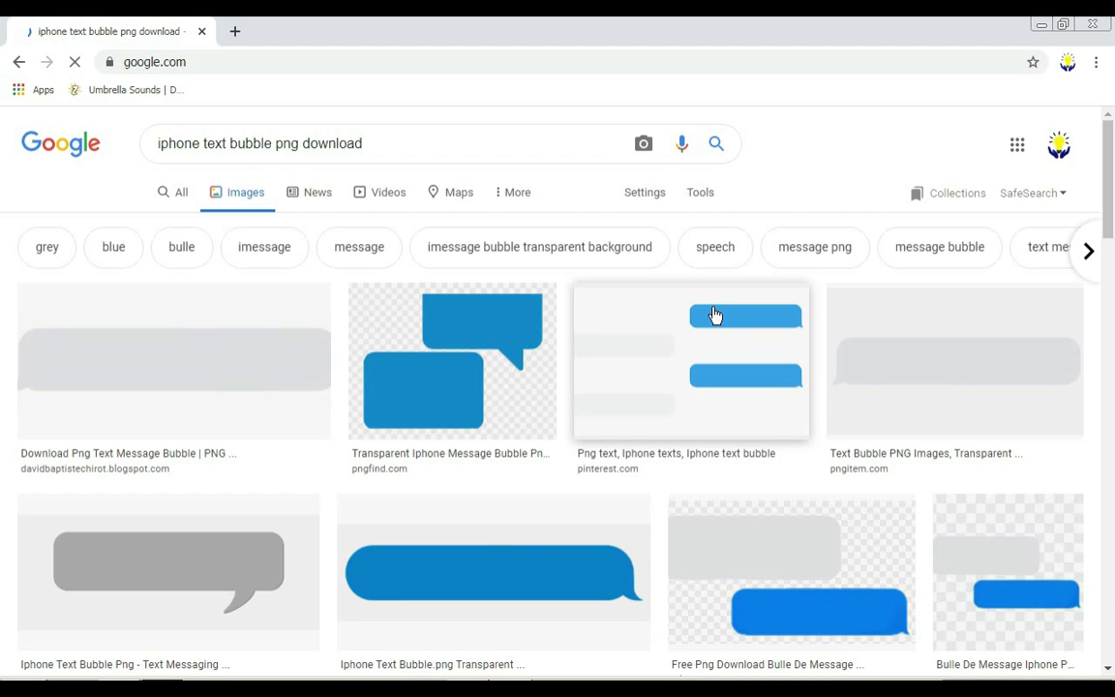
left_click(270, 385)
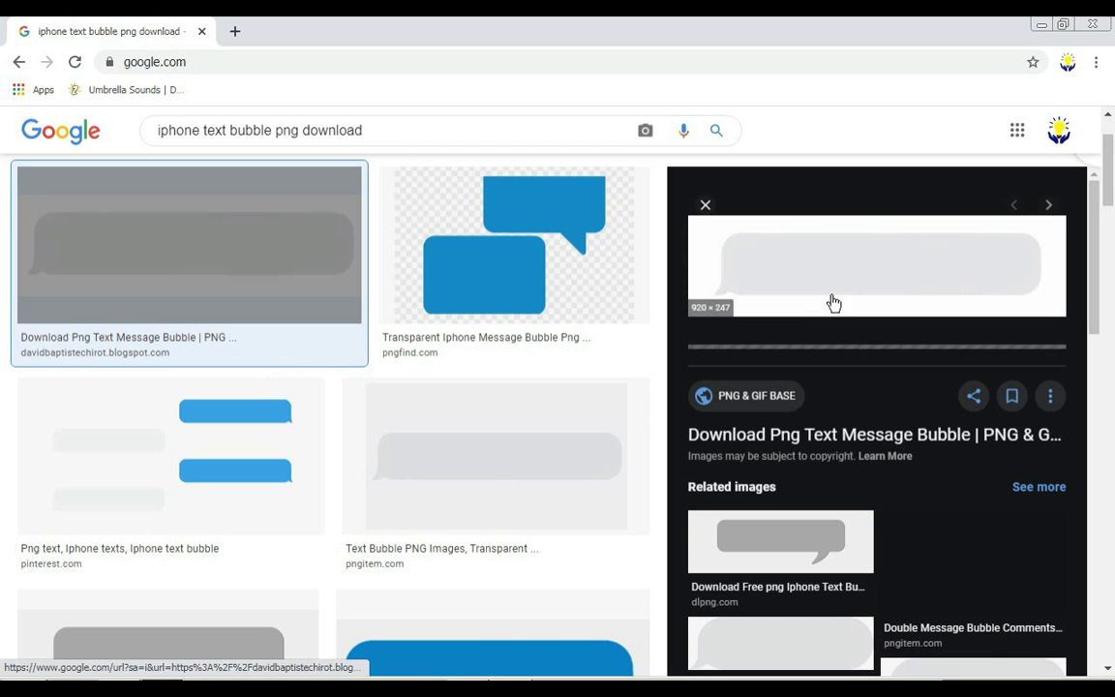
- Save the grey bubble PNG to disk, then bring up the Iphone text folder
right_click(802, 260)
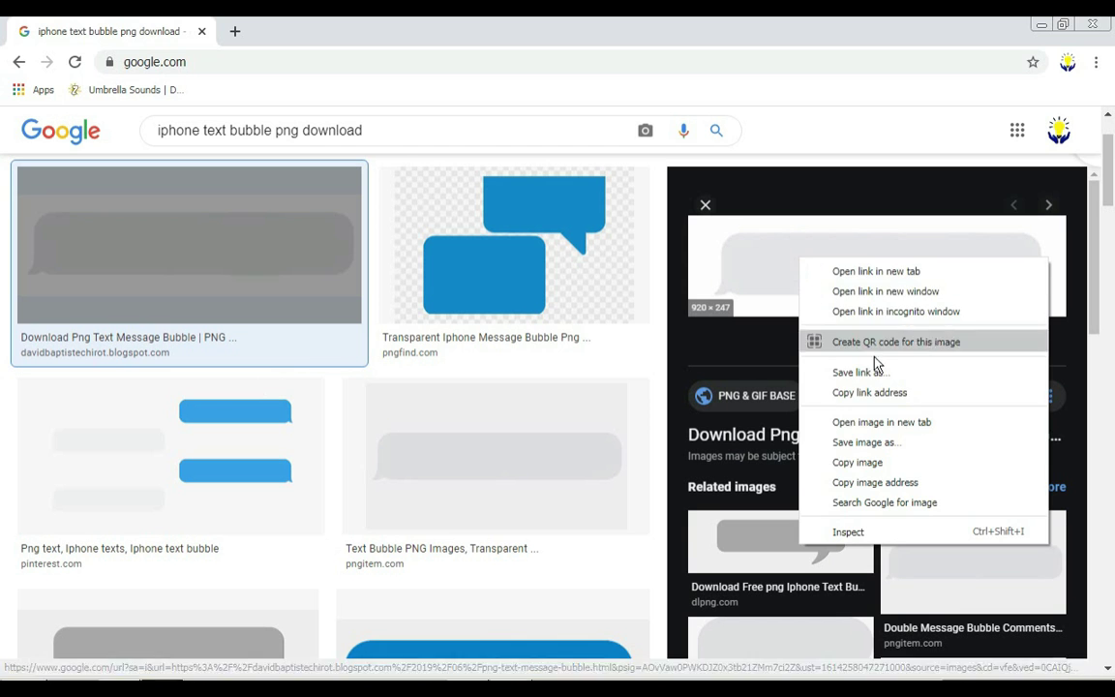
left_click(926, 426)
left_click(353, 27)
right_click(352, 323)
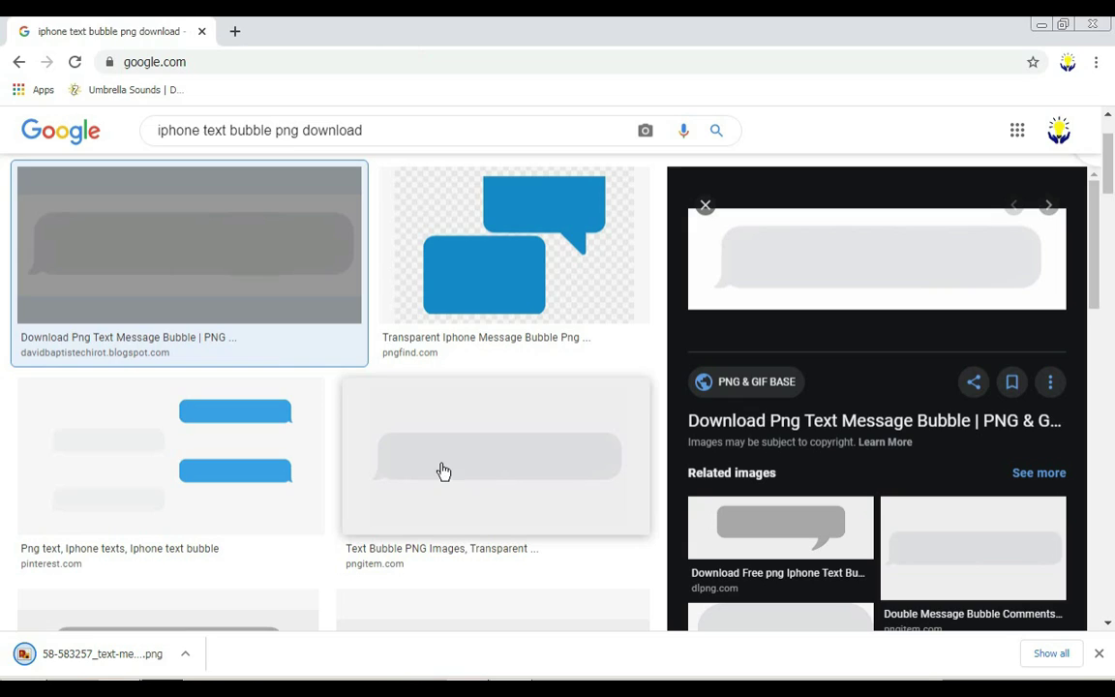
left_click(523, 667)
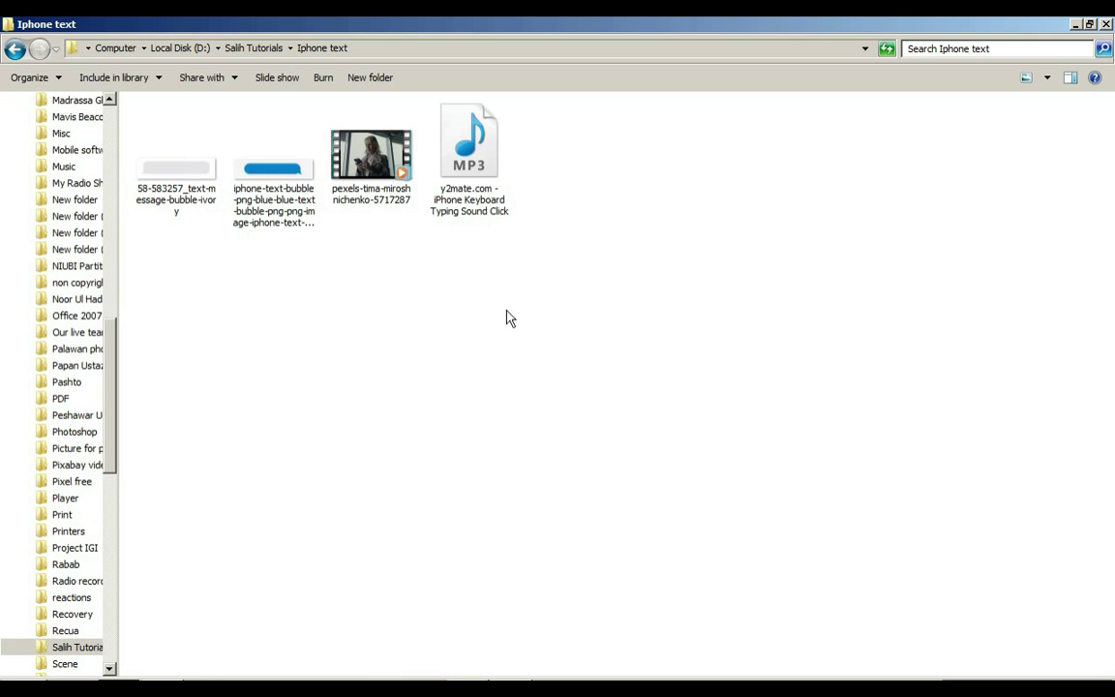
left_click(468, 184)
double_click(468, 184)
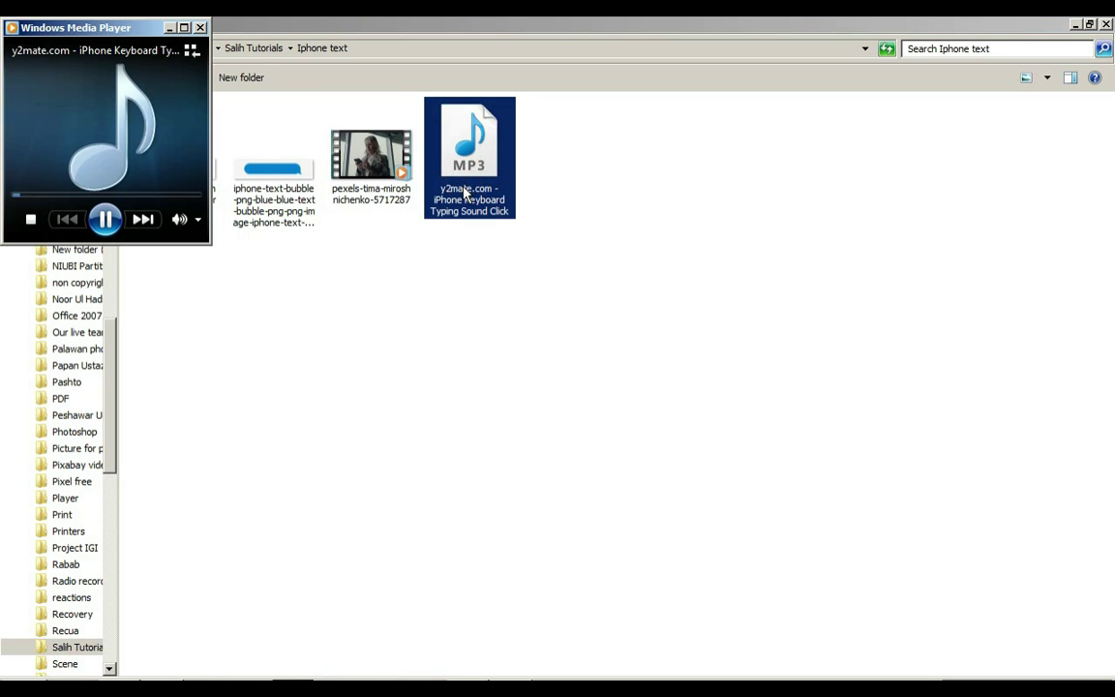
left_click(198, 23)
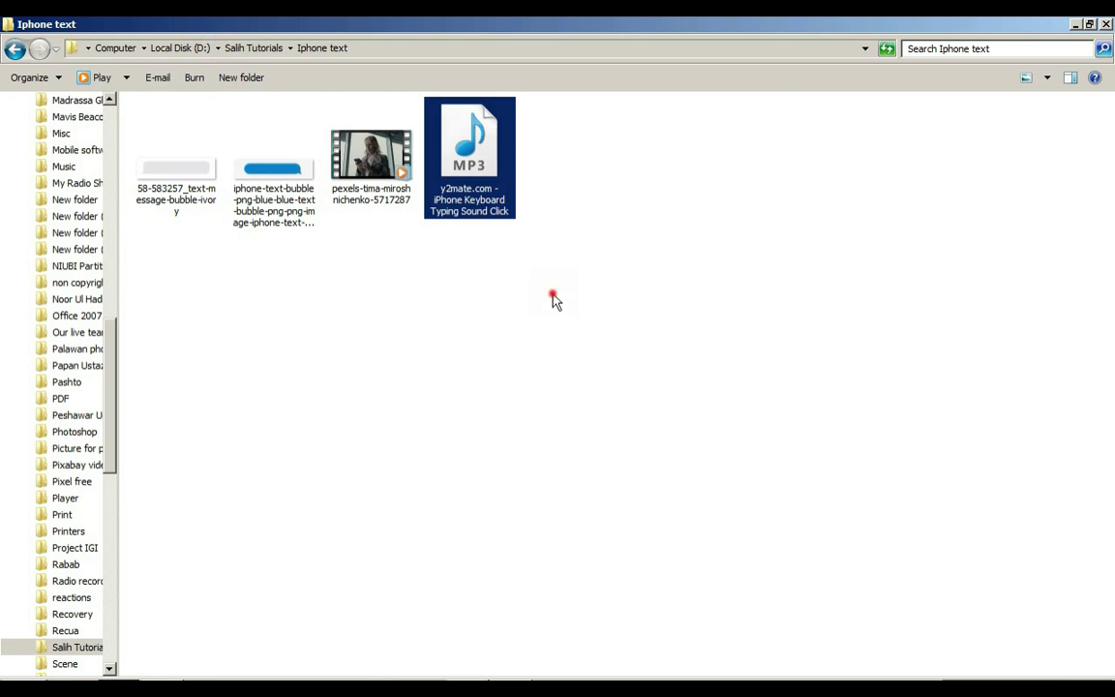
- Import the four files into project media and place the grey bubble on the timeline
left_click_drag(553, 300, 423, 398)
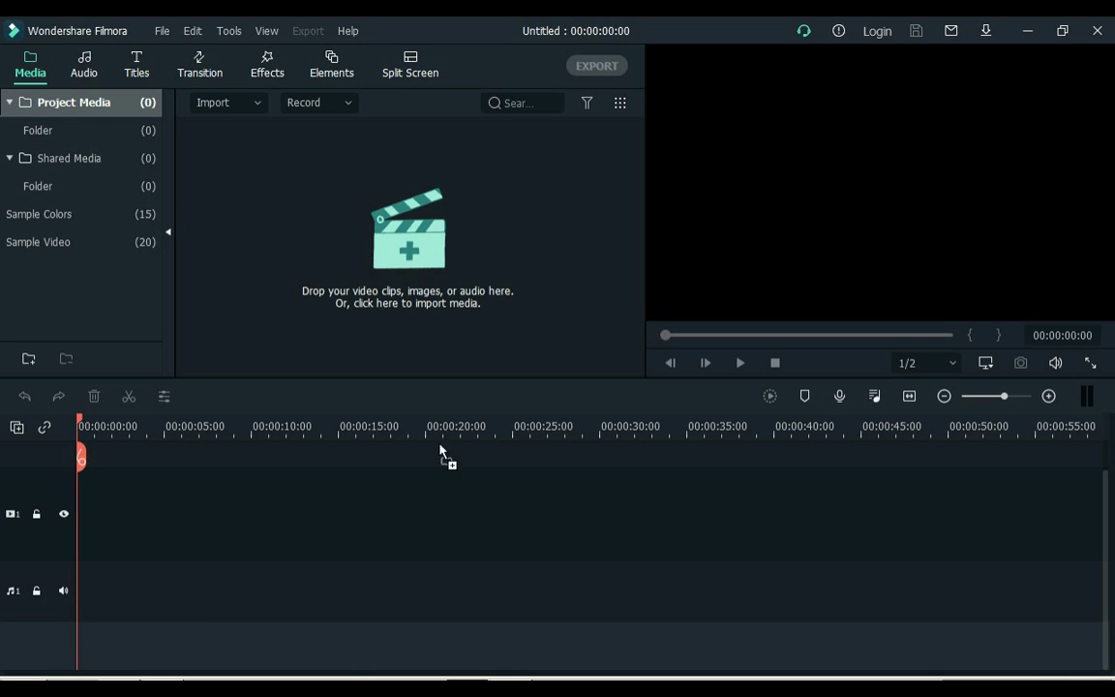
left_click_drag(441, 447, 436, 291)
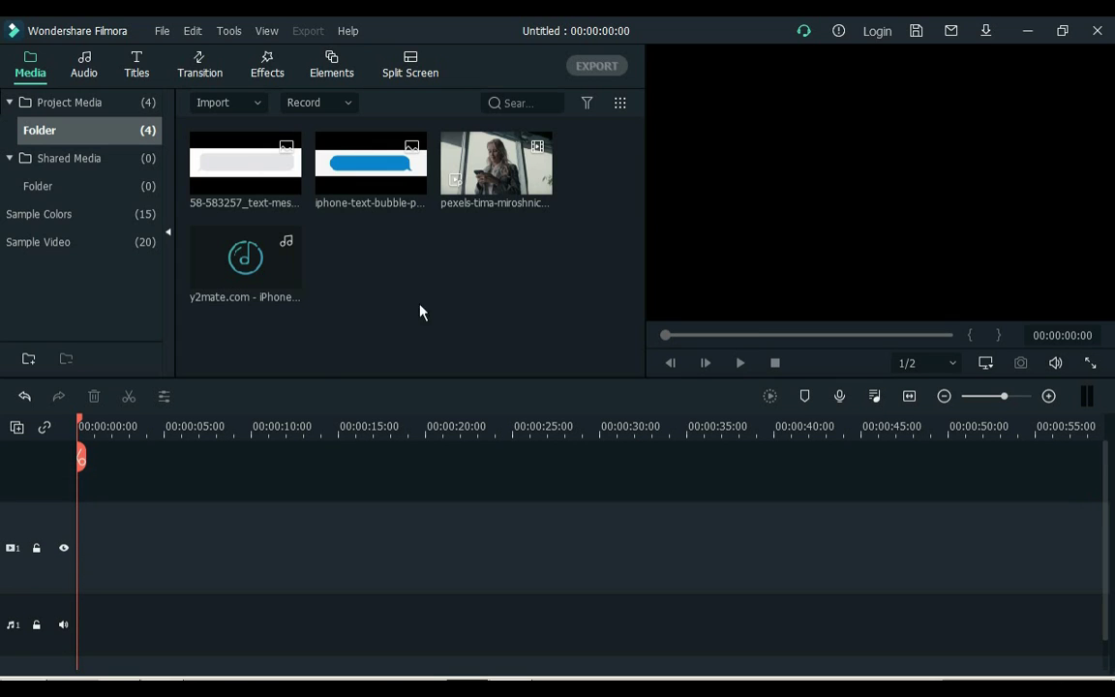
mouse_move(351, 190)
left_click_drag(274, 192, 87, 476)
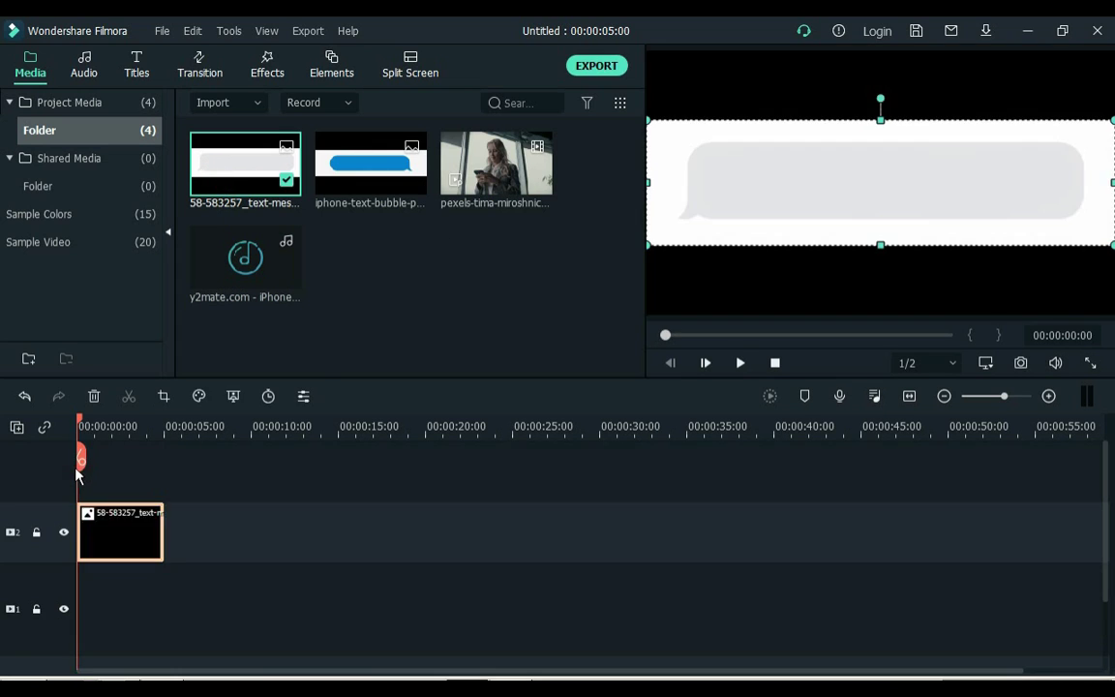
- Key out the grey bubble's white background with the Green Screen eyedropper
left_click(233, 397)
left_click(273, 152)
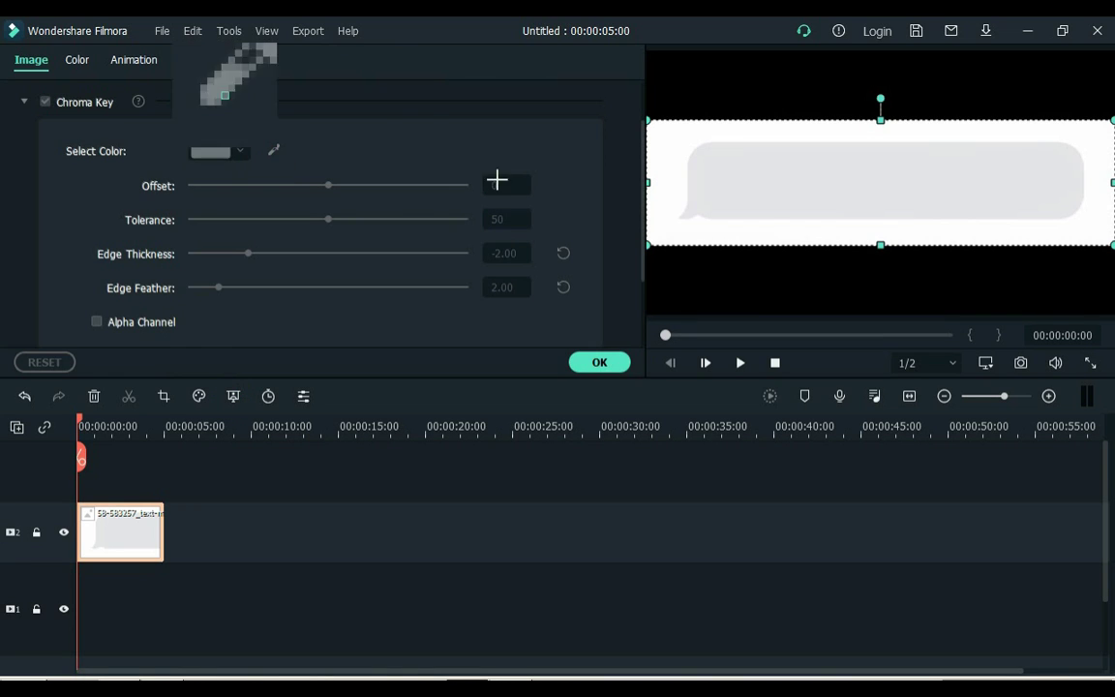
left_click(659, 155)
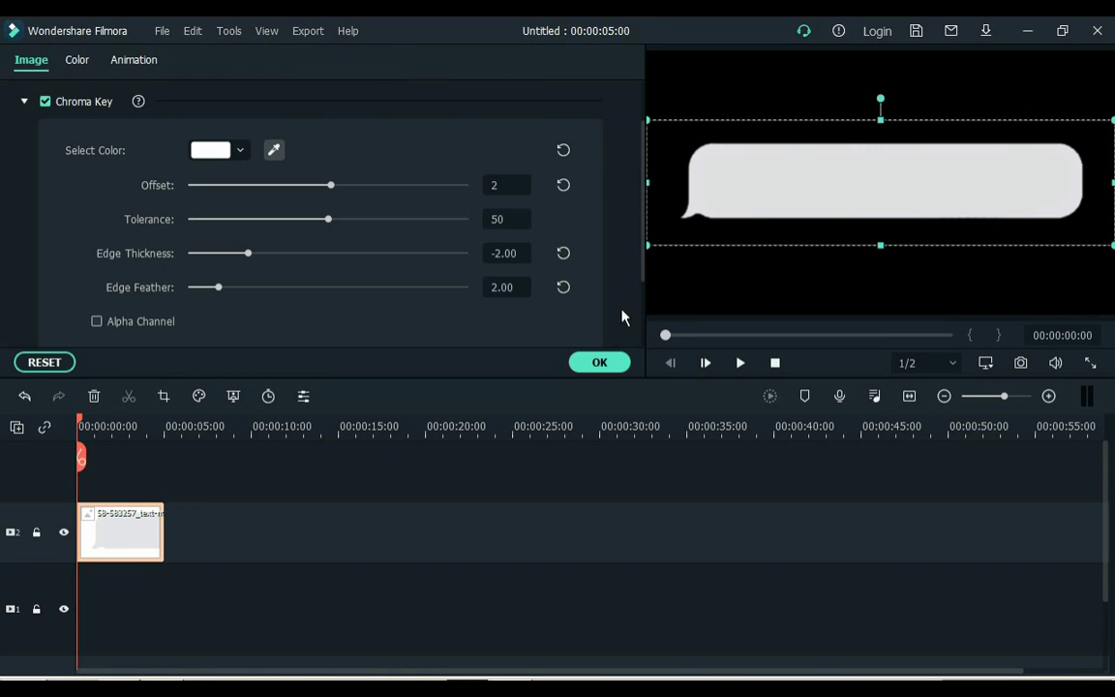
left_click(594, 366)
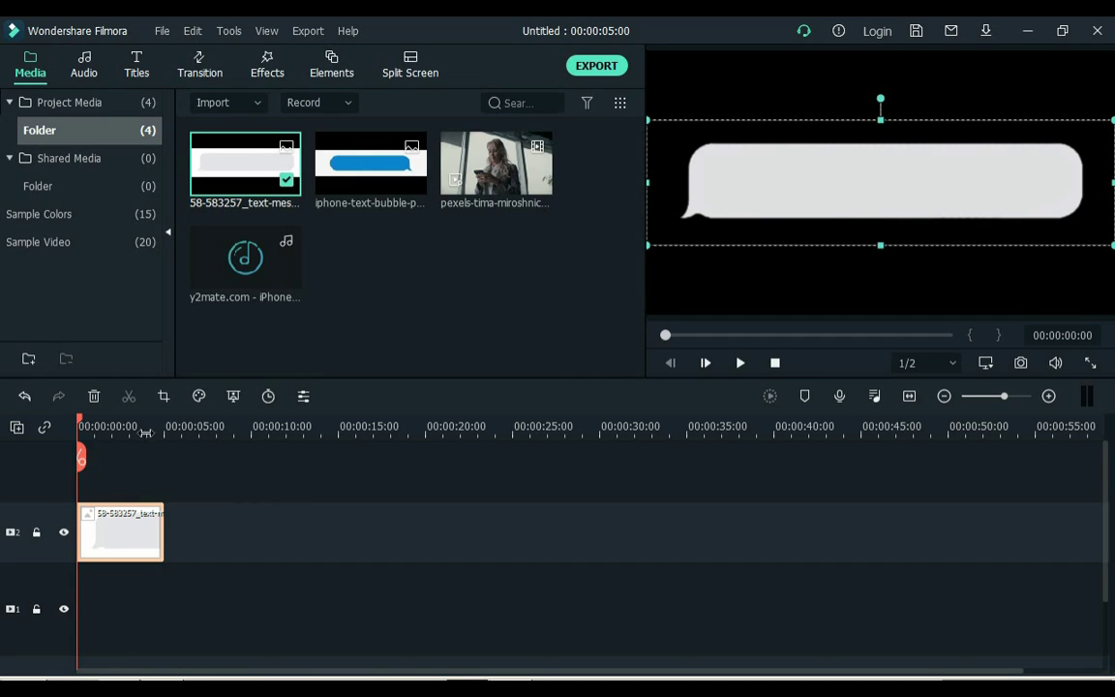
- Shrink the grey bubble in the preview and nudge it slightly lower
left_click(259, 472)
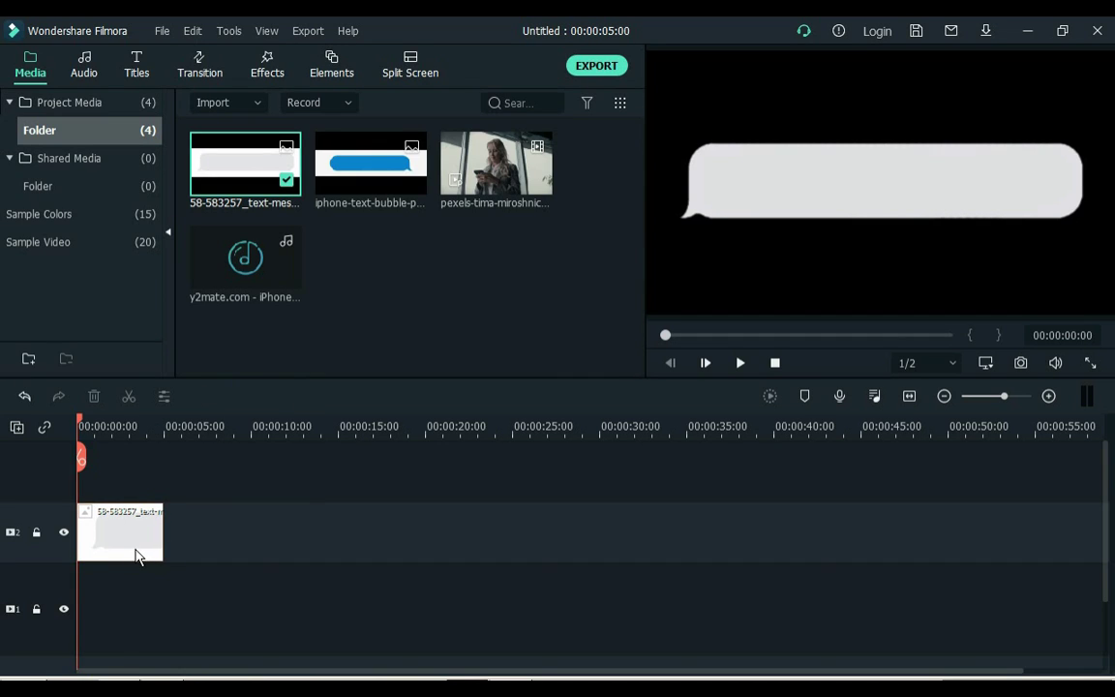
left_click(818, 208)
left_click_drag(1092, 124, 819, 219)
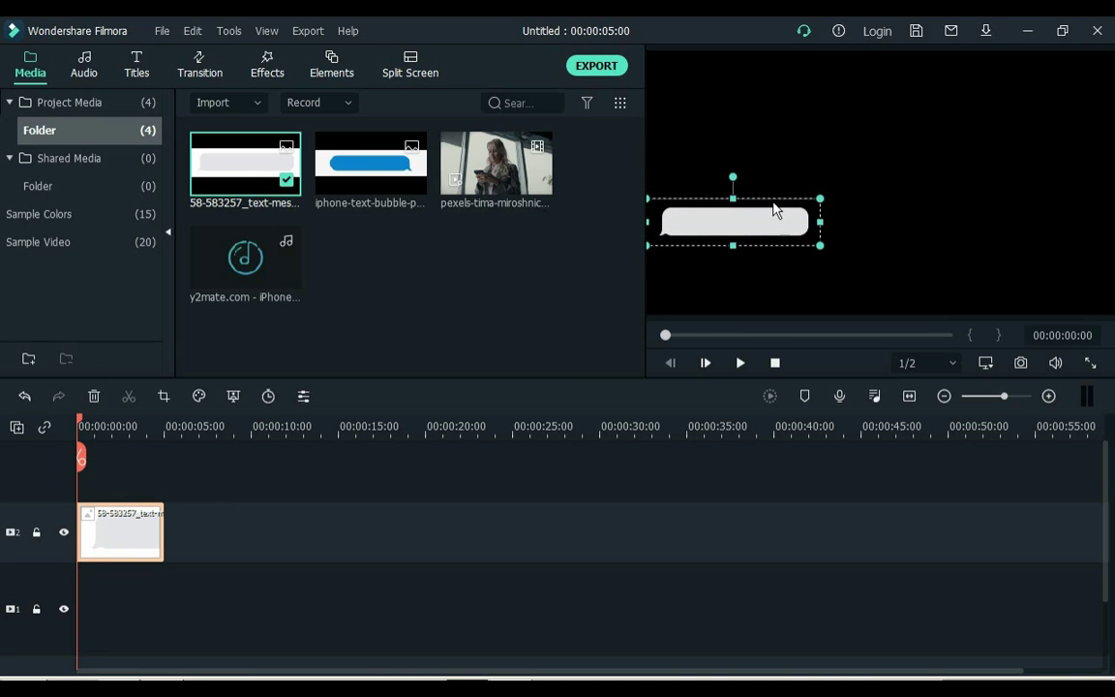
mouse_move(760, 197)
left_mouse_down()
mouse_move(767, 236)
mouse_move(766, 201)
left_mouse_up()
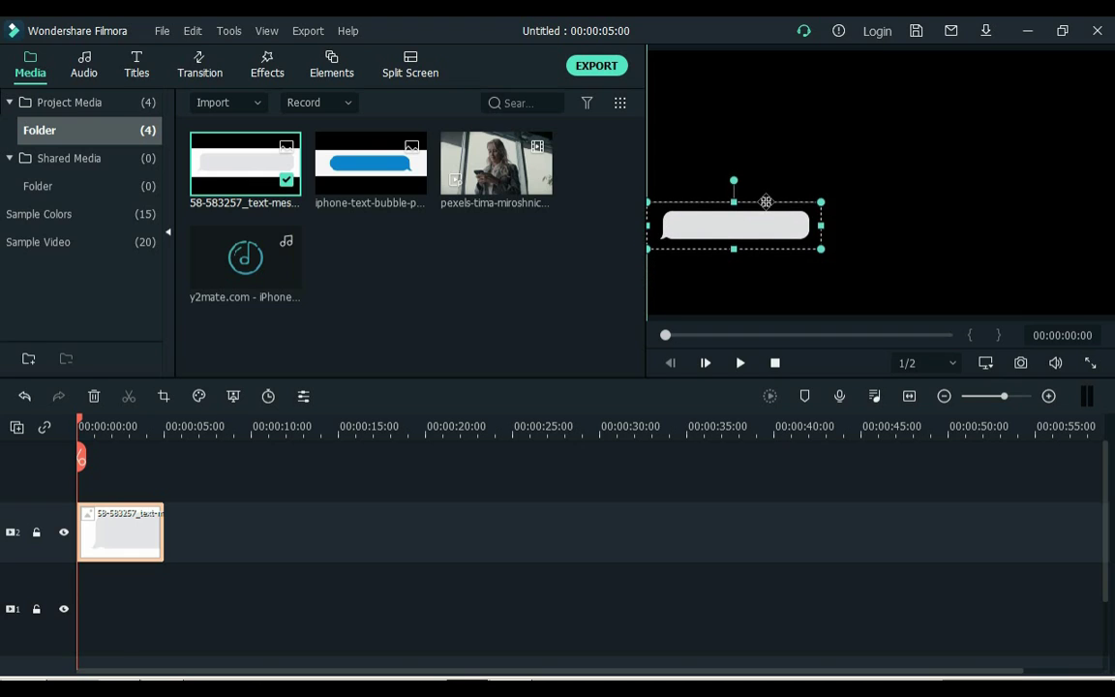
- Place the blue bubble on the upper track, key out its white, shrink it, and hide the track
left_click(281, 535)
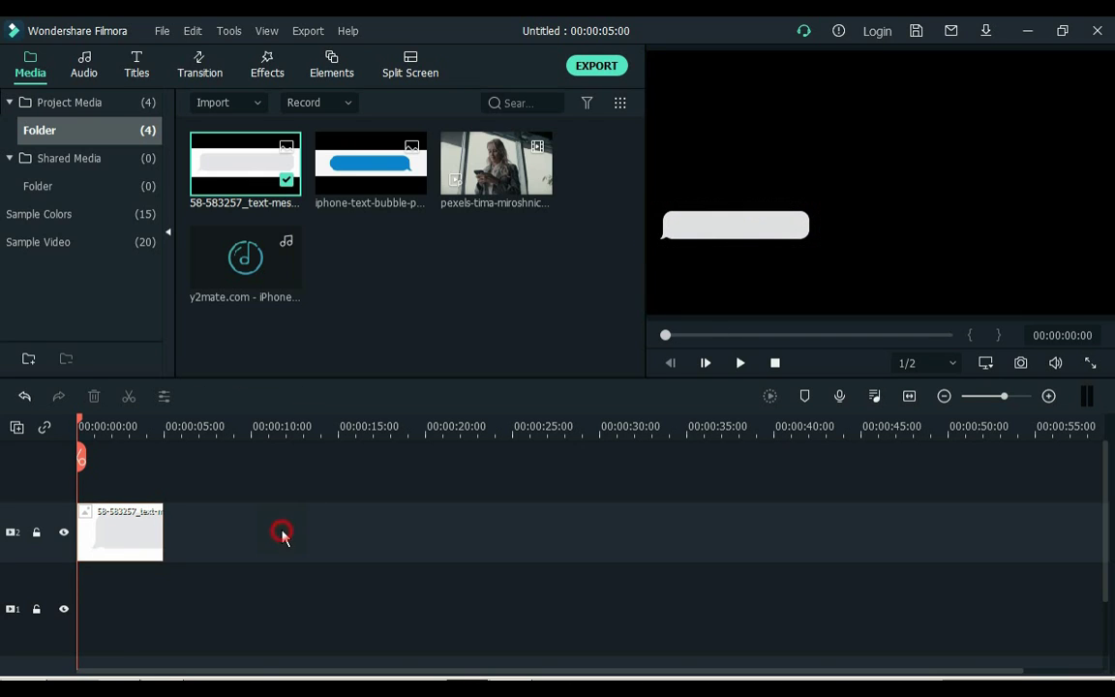
left_click_drag(319, 208, 81, 484)
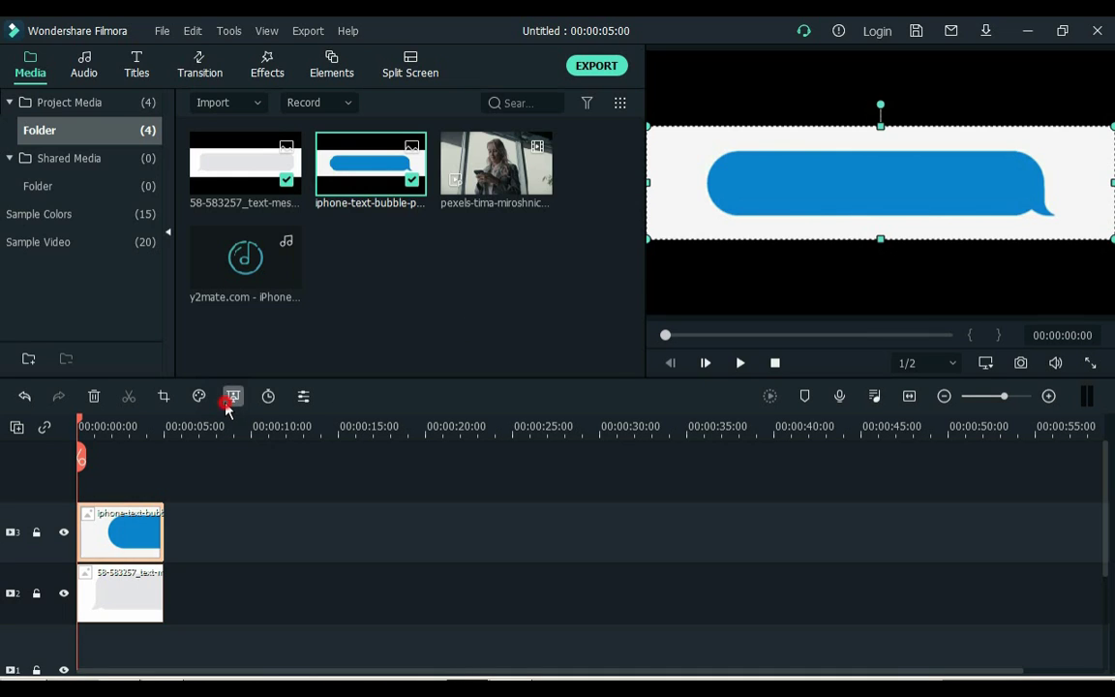
left_click(233, 396)
left_click(274, 150)
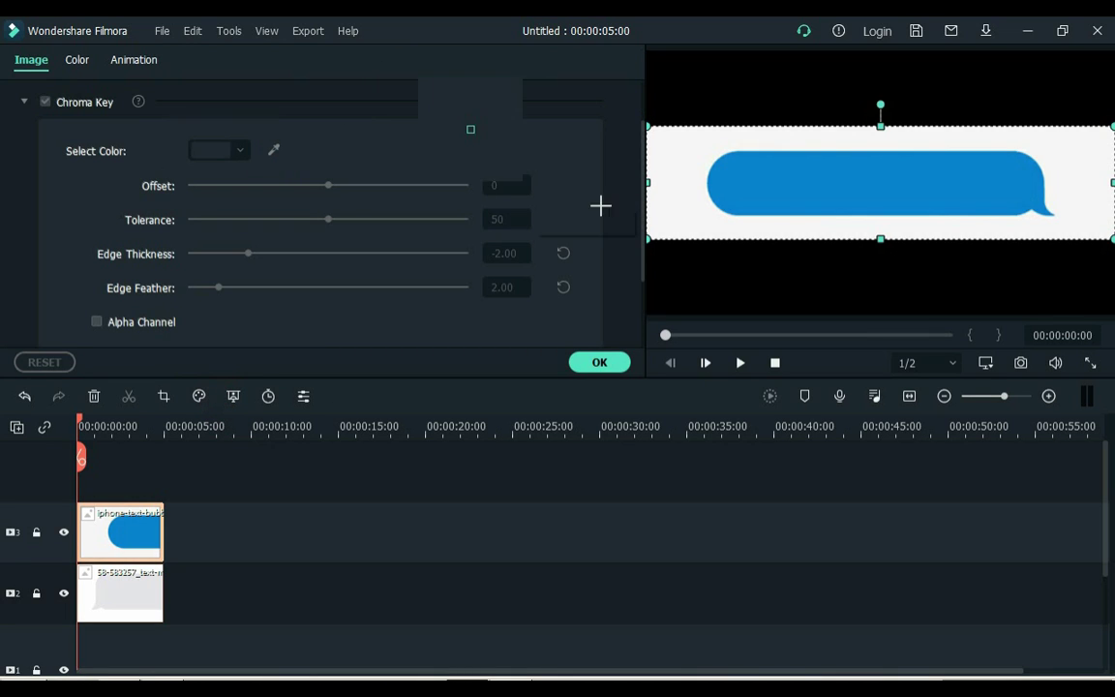
left_click(669, 190)
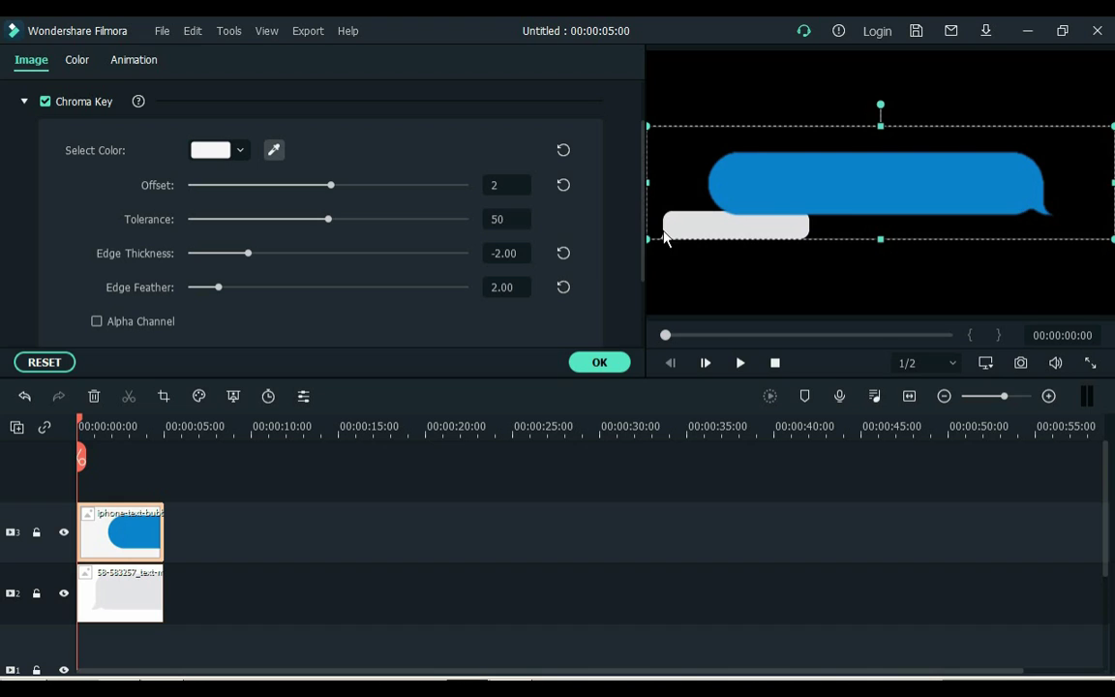
left_click_drag(1110, 131, 758, 219)
left_click(63, 532)
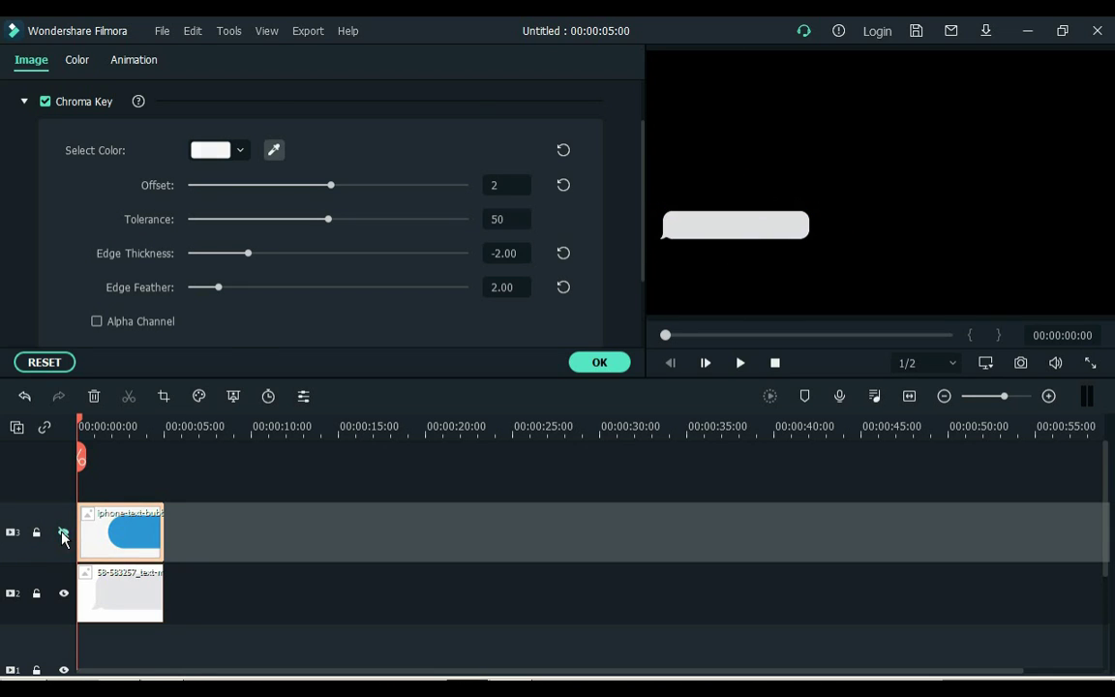
- Drag the Default Title template onto a new top track and scale it down onto the grey bubble
left_click(137, 65)
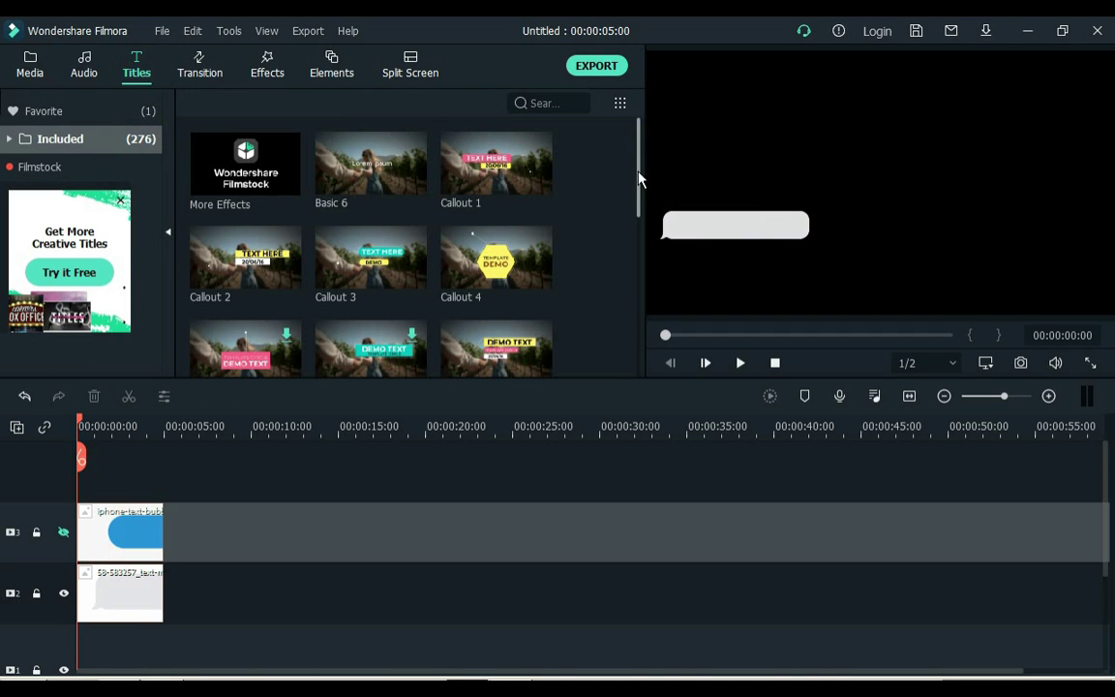
left_click_drag(639, 154, 639, 247)
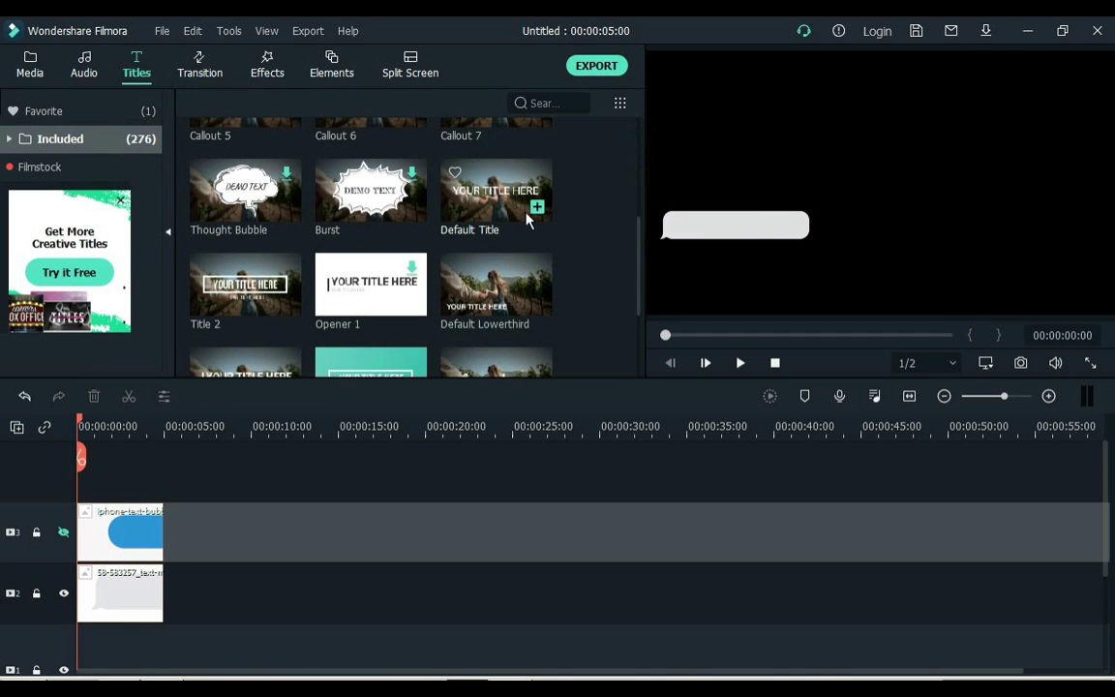
left_click_drag(477, 255, 94, 494)
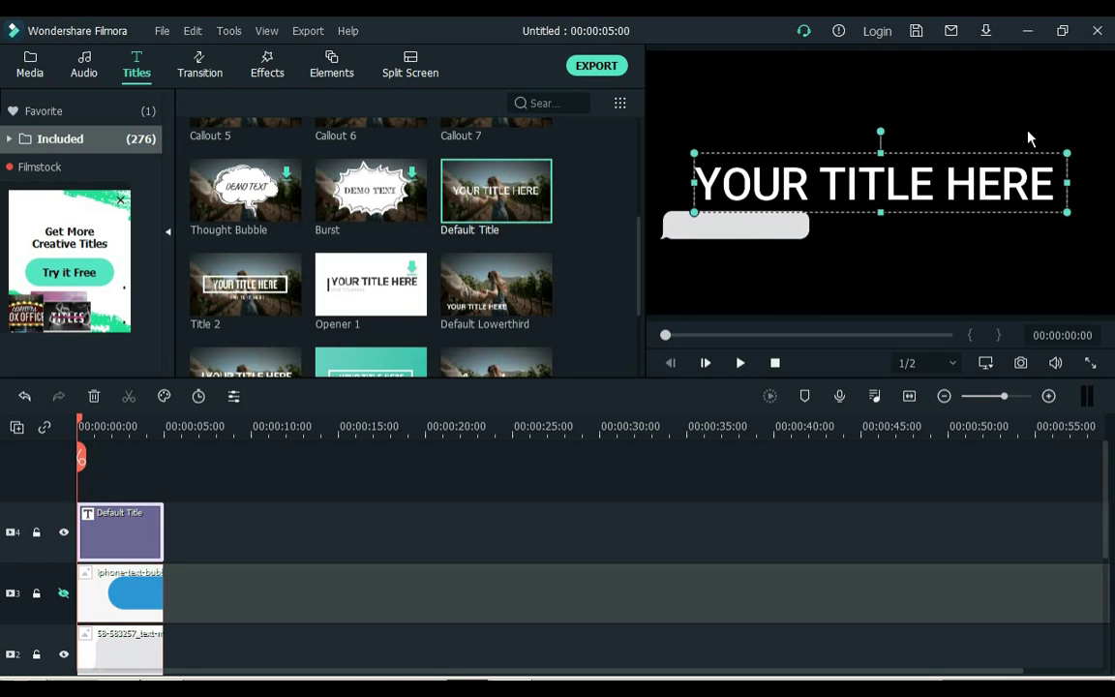
left_click_drag(1065, 154, 781, 223)
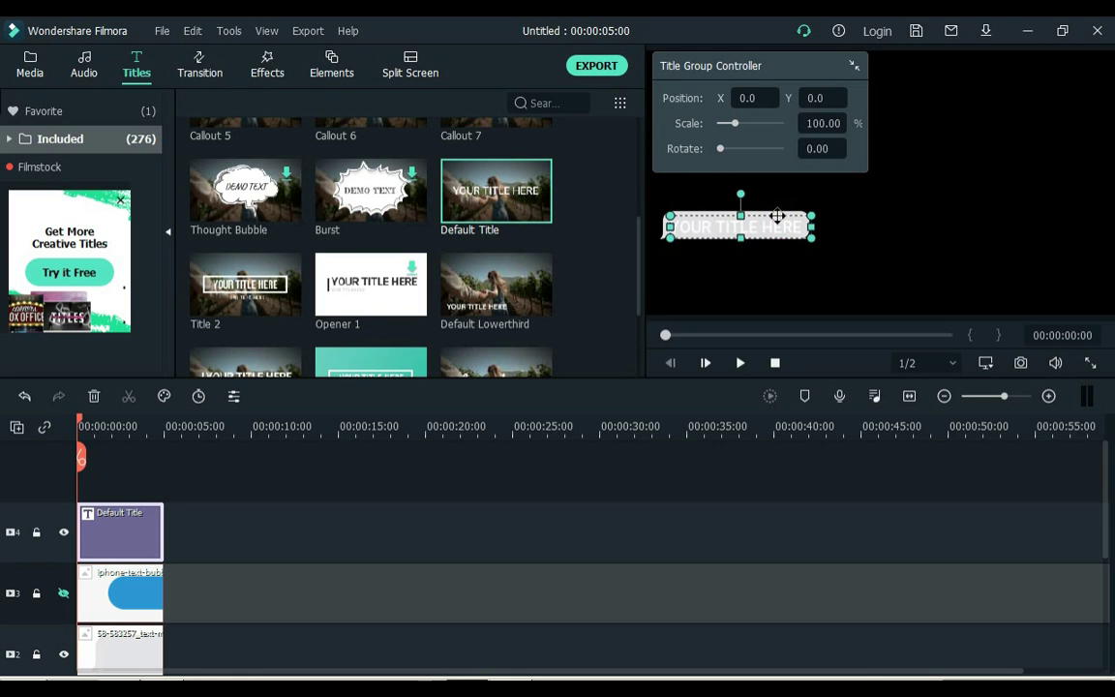
- Set the title's font size to 36 and its text colour to black
double_click(120, 538)
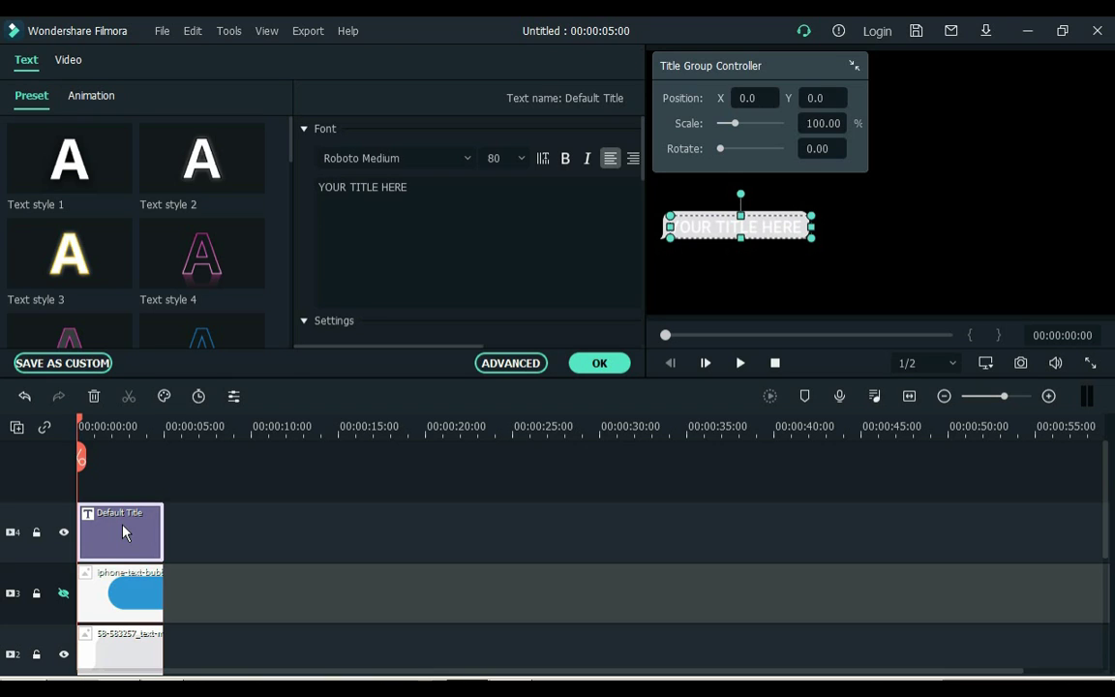
left_click(522, 160)
left_click_drag(522, 273, 522, 263)
left_click(510, 221)
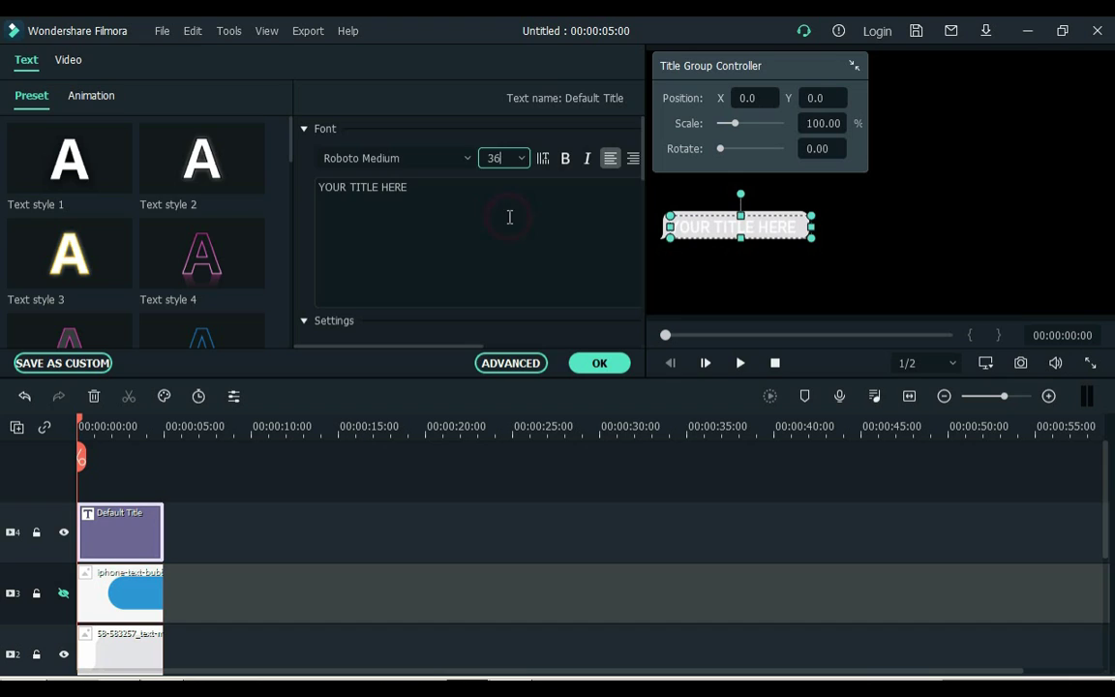
left_click_drag(639, 160, 641, 227)
left_click(485, 157)
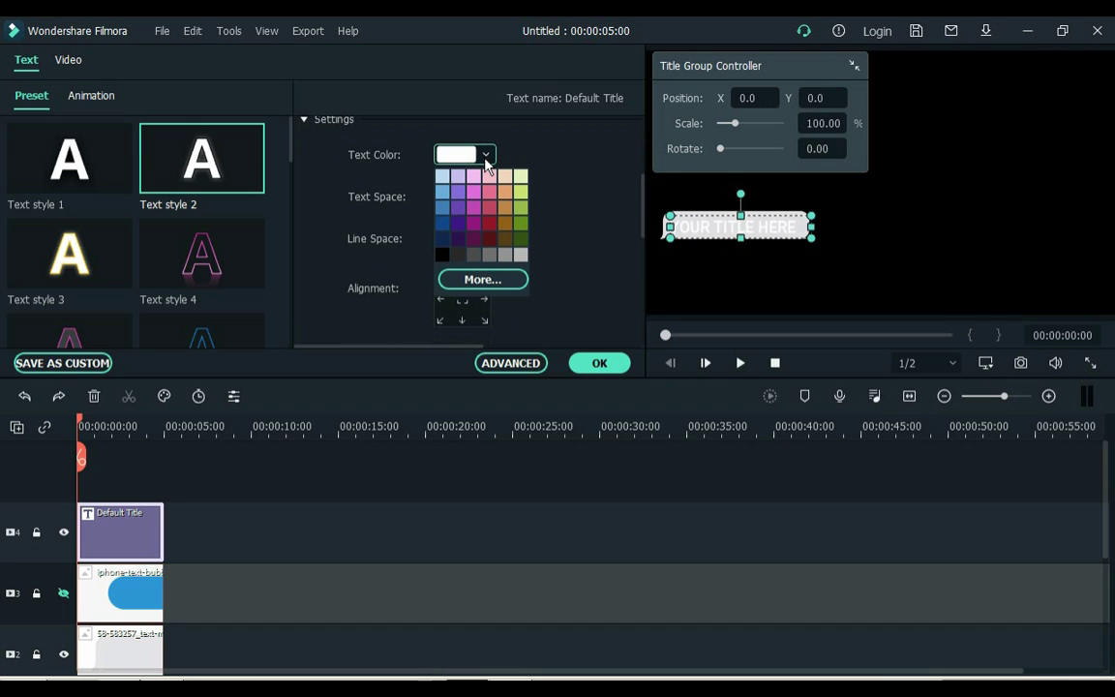
left_click(442, 255)
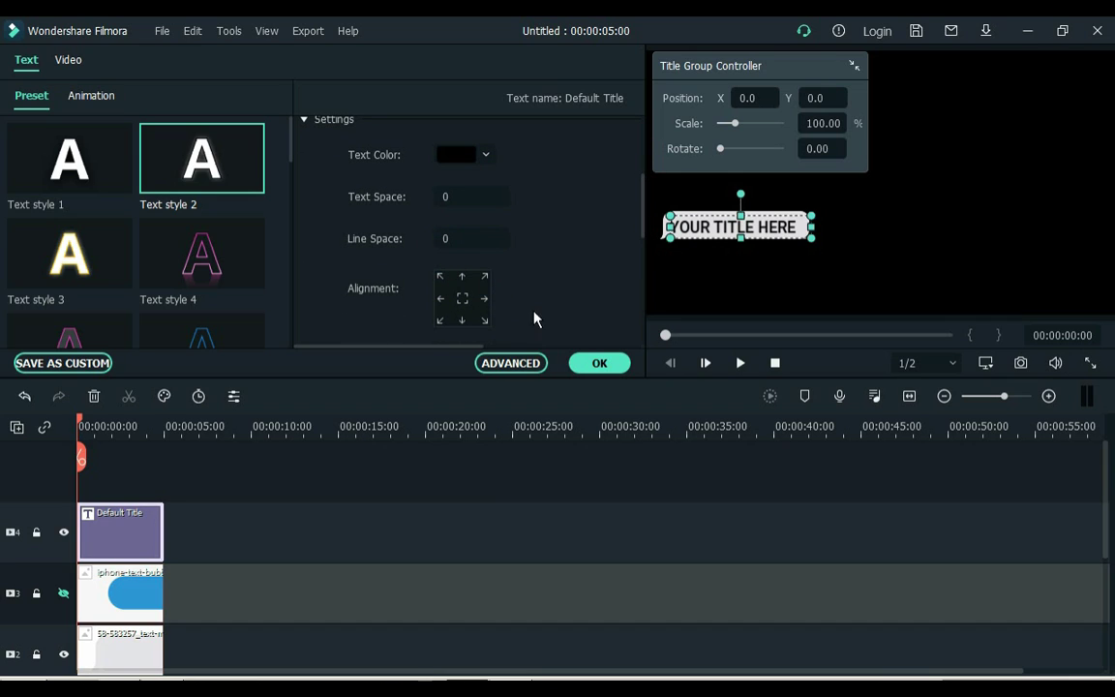
left_click_drag(644, 211, 643, 153)
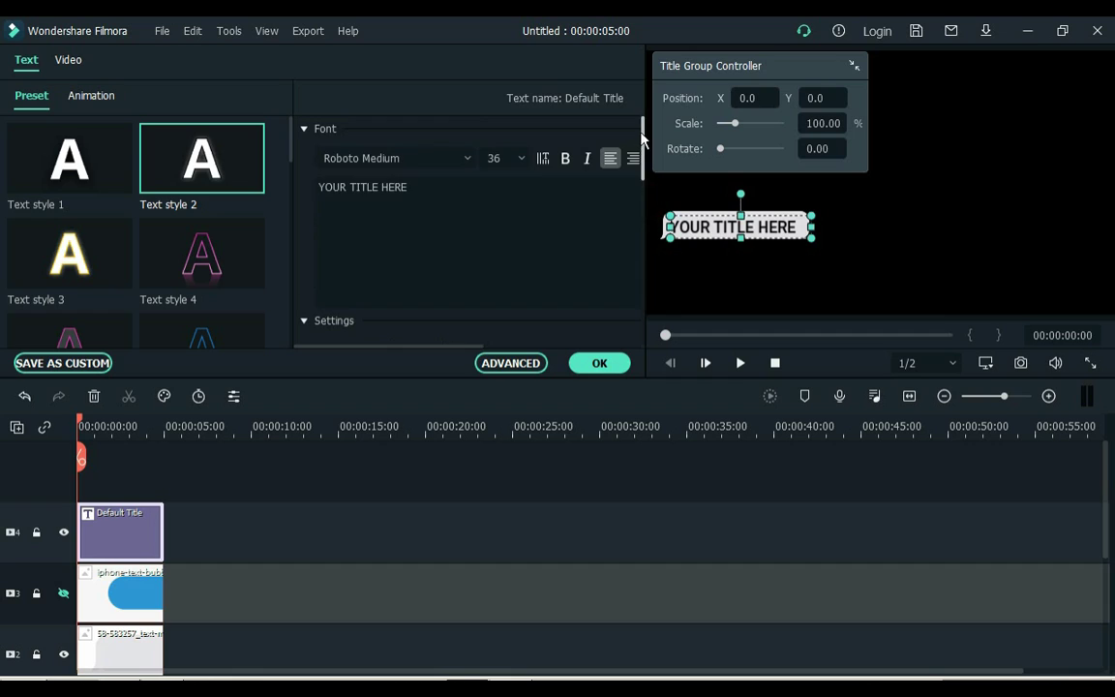
- Replace the placeholder with the greeting text, set font size 32, widen the box, and apply
triple_click(480, 210)
type("H")
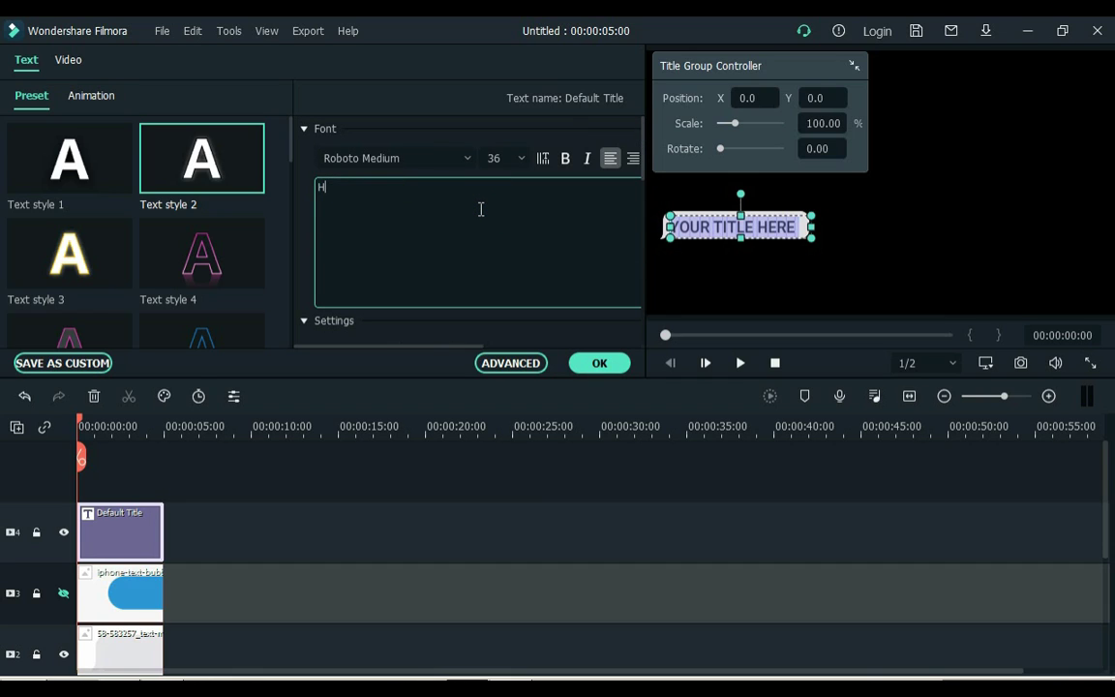
type("i Salih T")
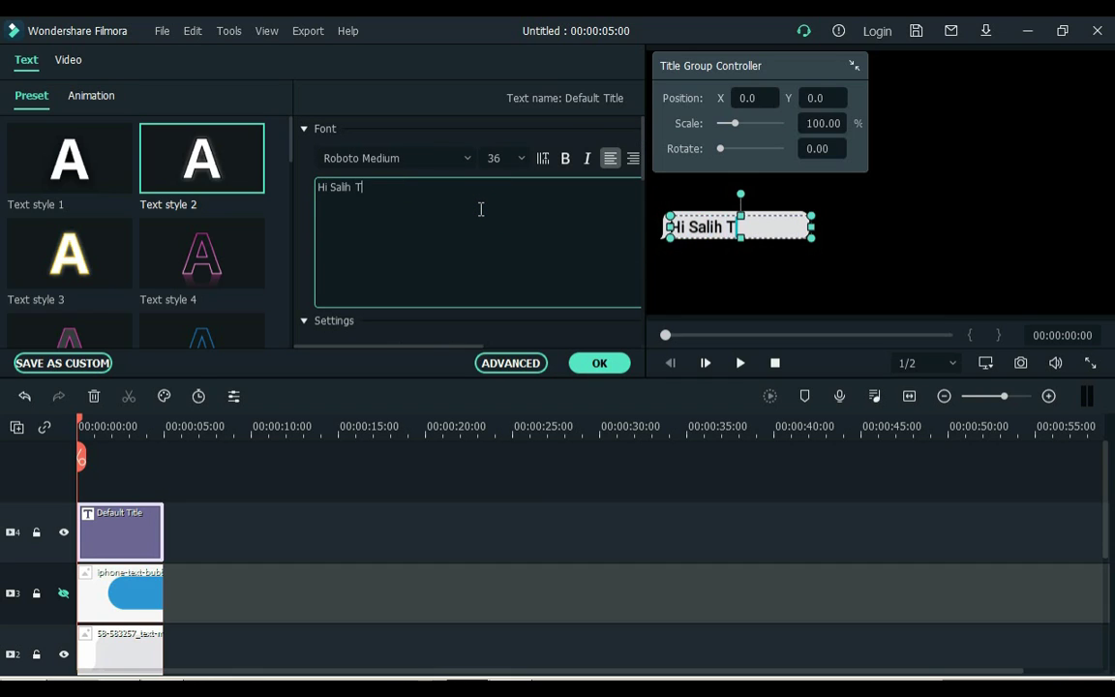
type("utorials")
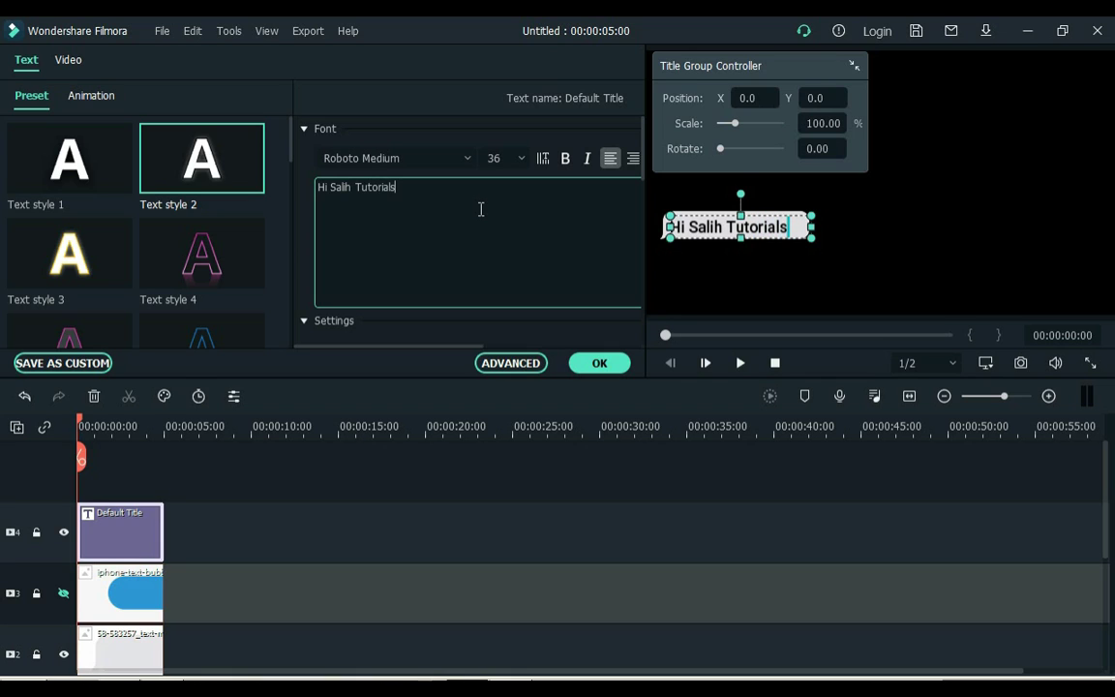
left_click(813, 215)
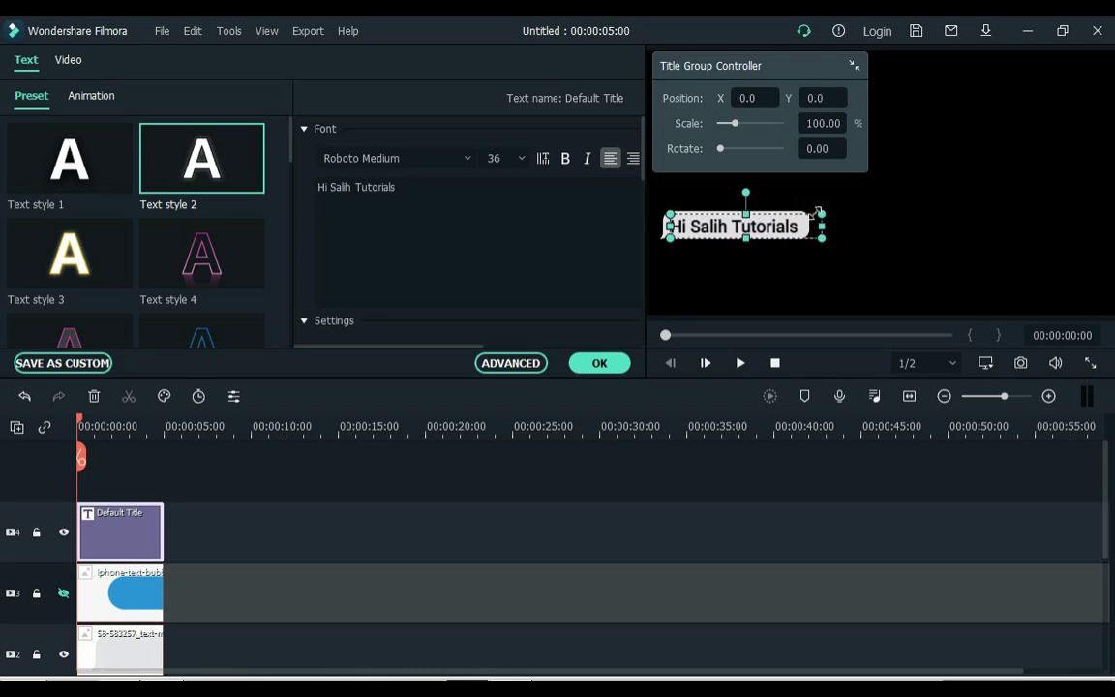
left_click(522, 158)
left_click(484, 189)
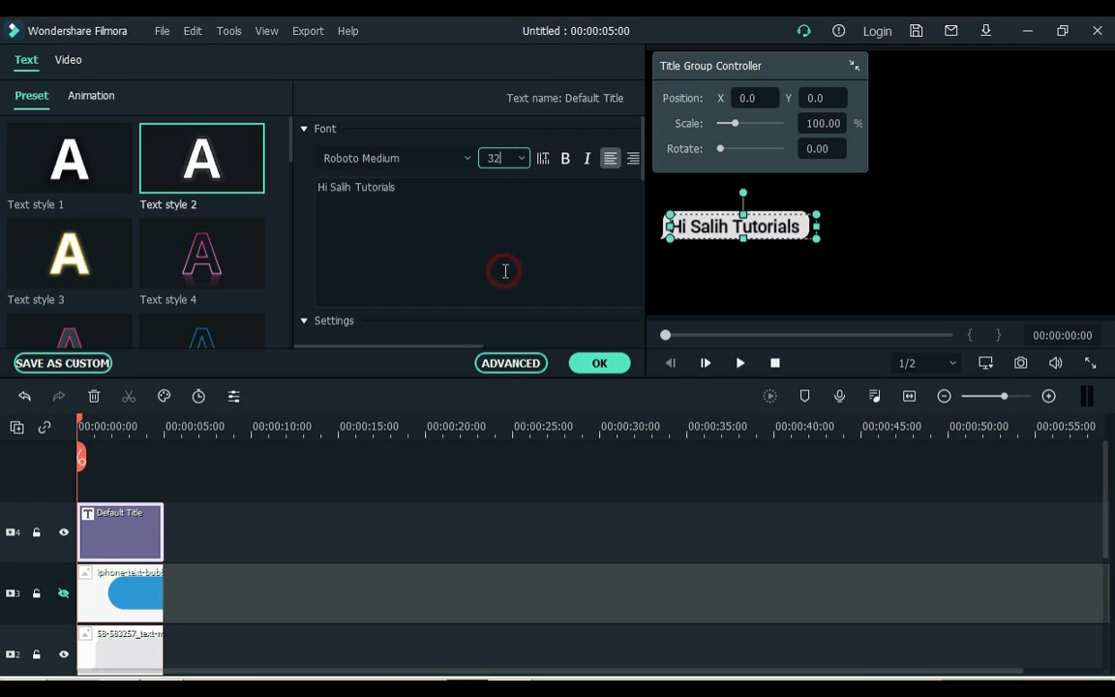
left_click(818, 214)
mouse_move(818, 215)
left_mouse_down()
mouse_move(855, 203)
mouse_move(846, 194)
mouse_move(846, 215)
mouse_move(835, 213)
left_mouse_up()
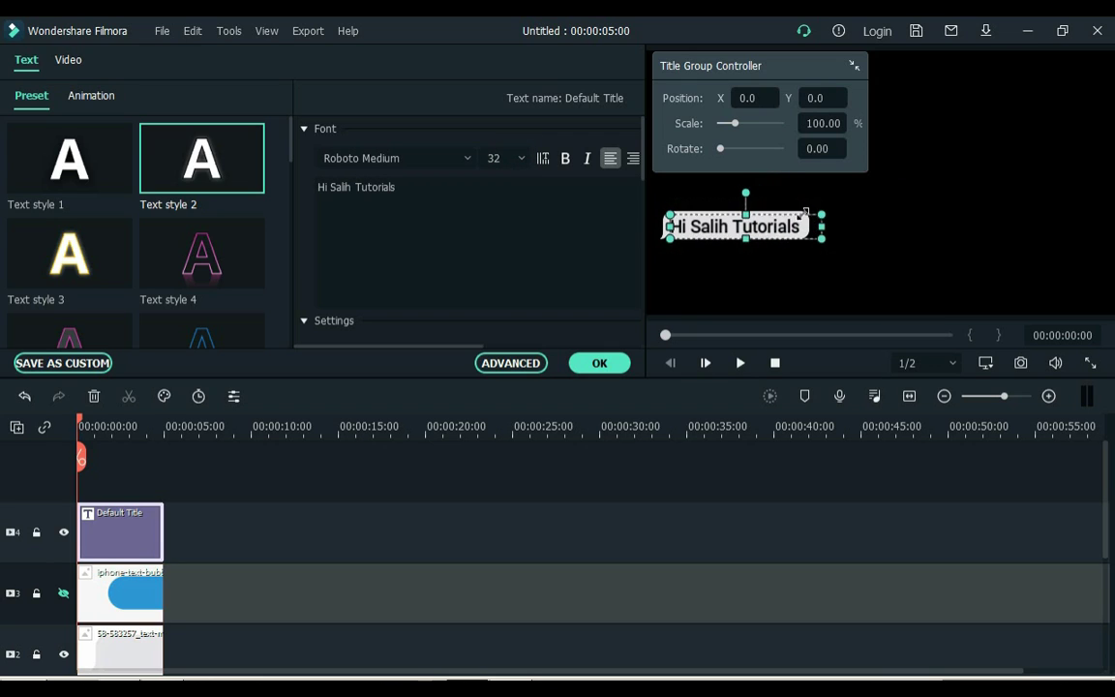
left_click(599, 365)
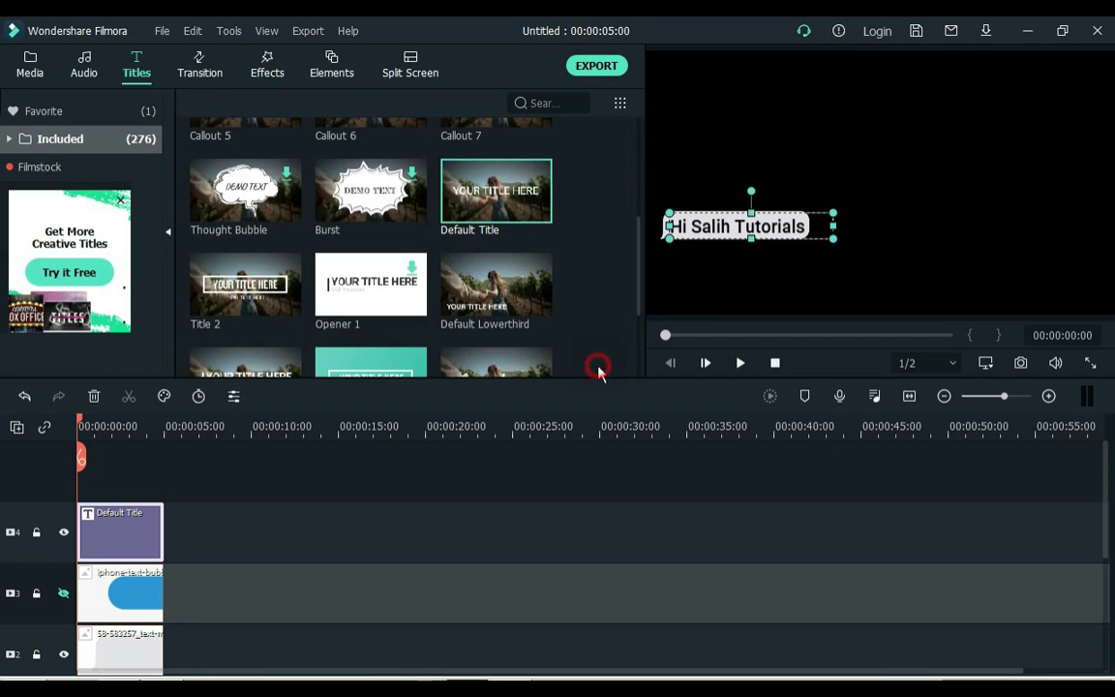
- Save a snapshot of the greeting title preview
left_click(356, 506)
left_click(1021, 370)
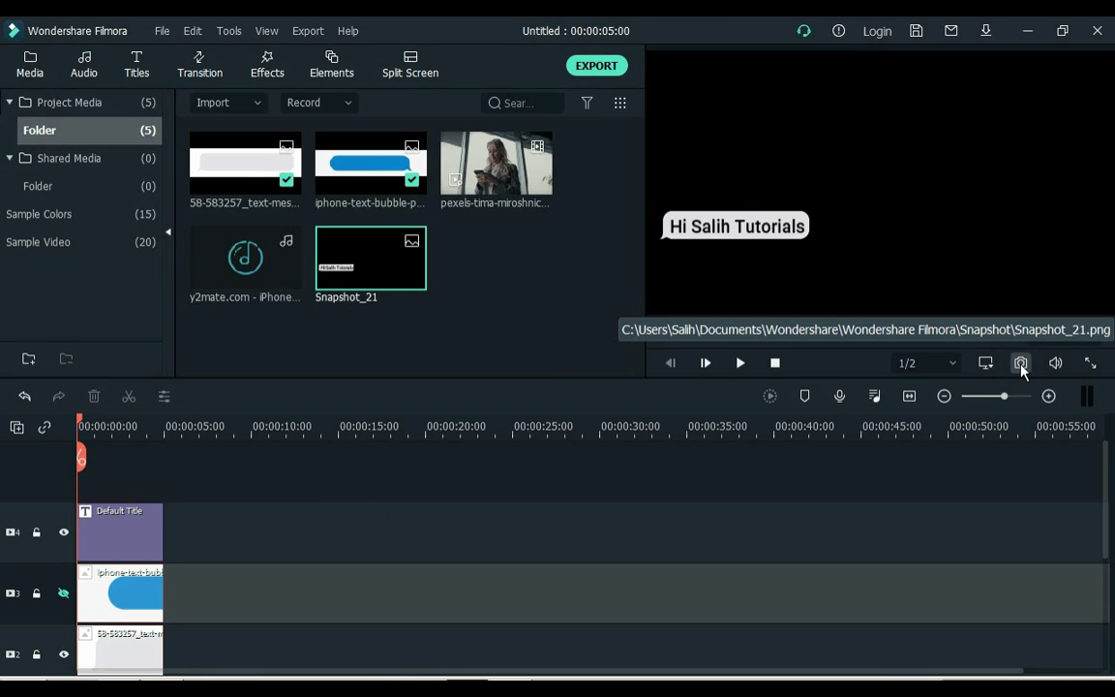
left_click(121, 542)
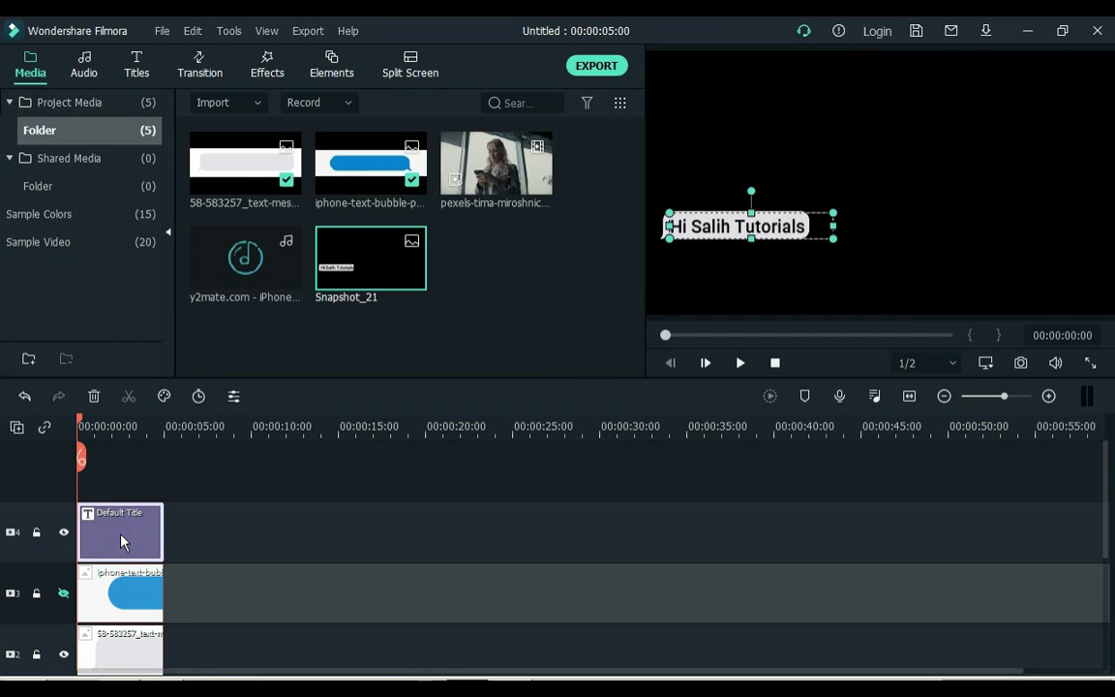
- Fit the timeline to view and start retyping the title as 'How to make iphone text bubbles'
key("shift+z")
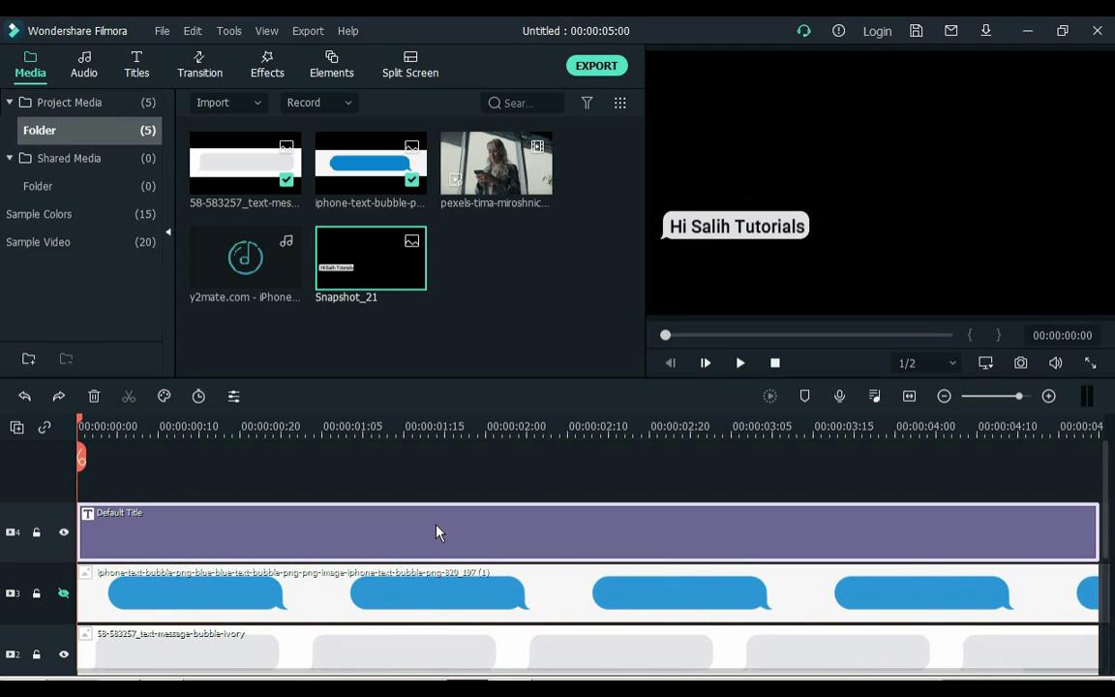
scroll(279, 510, "down", 1)
double_click(279, 510)
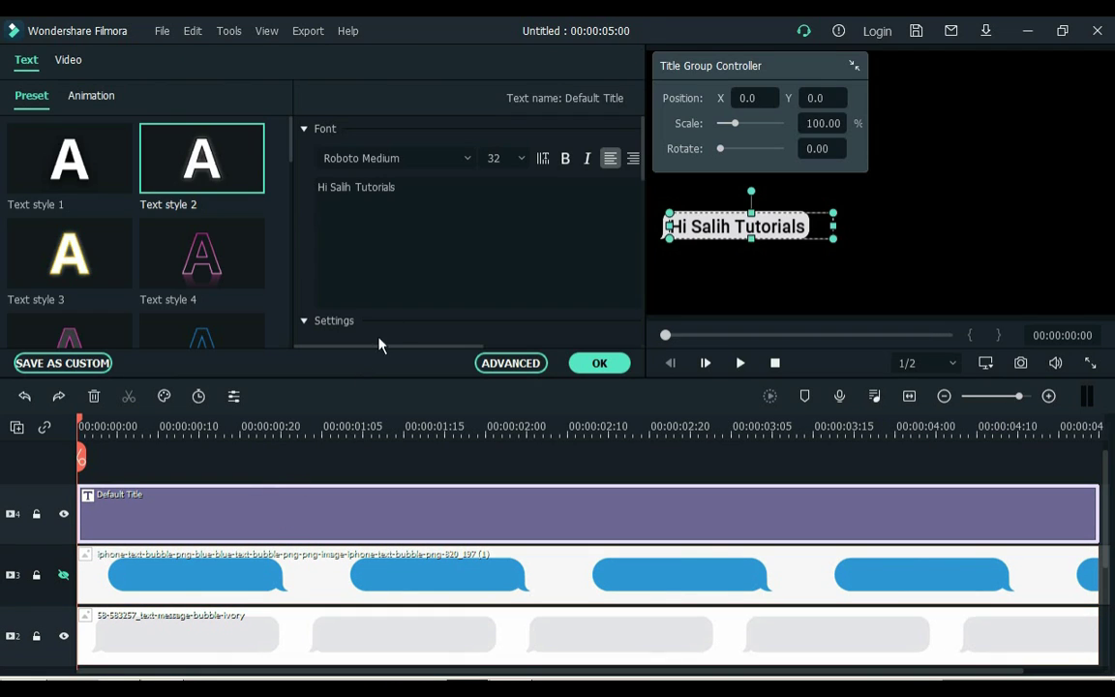
left_click(456, 206)
type("How to make i")
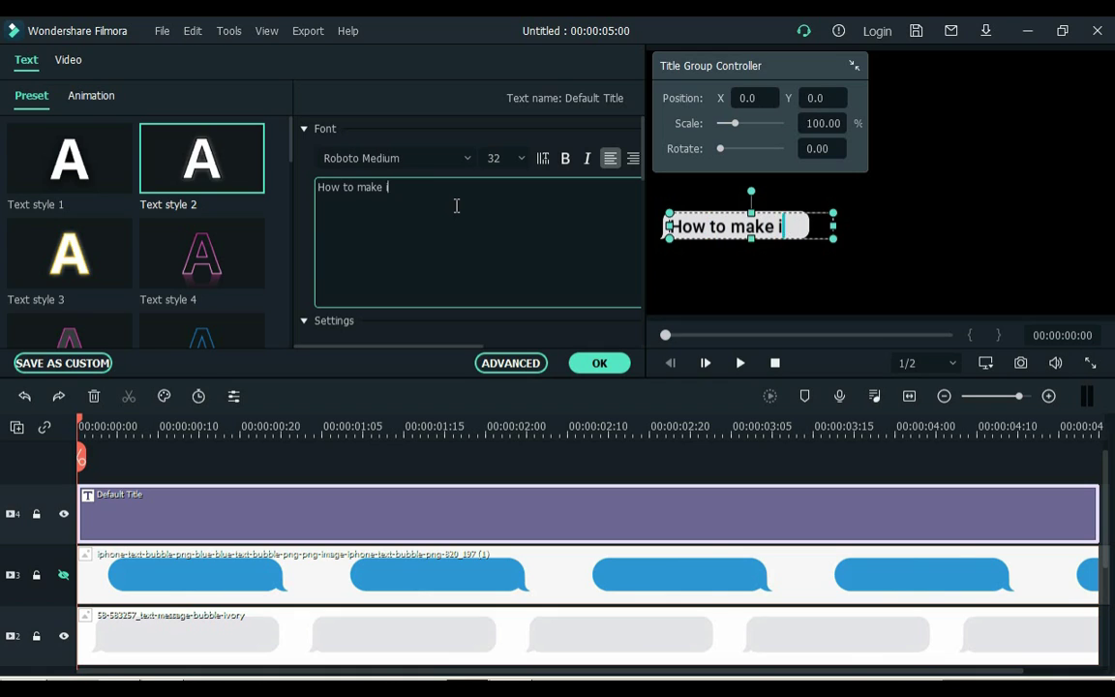
type("phone")
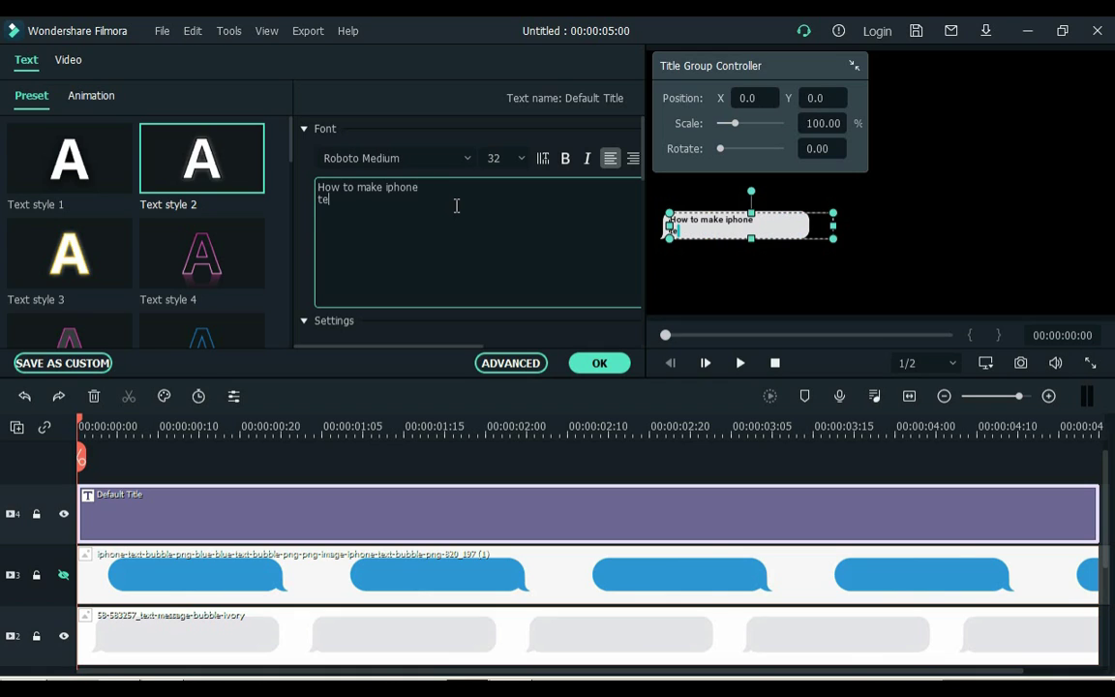
- Enlarge and raise the title, then enlarge the ivory bubble and move it behind the text
left_click_drag(832, 239, 933, 262)
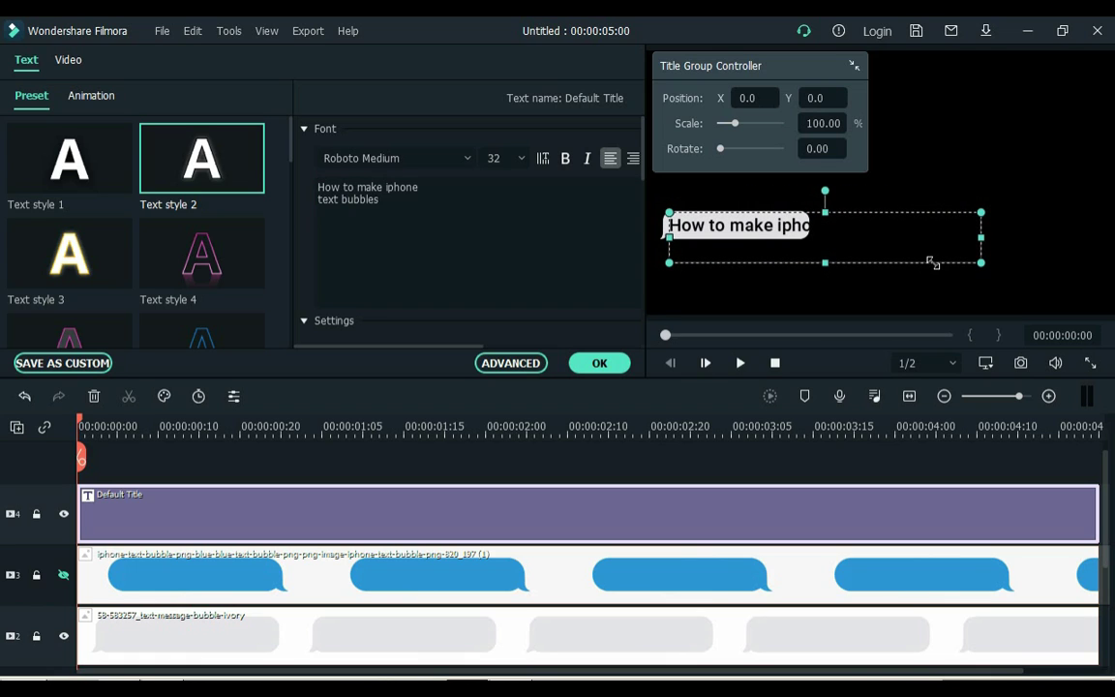
left_click_drag(847, 223, 838, 200)
left_click(807, 243)
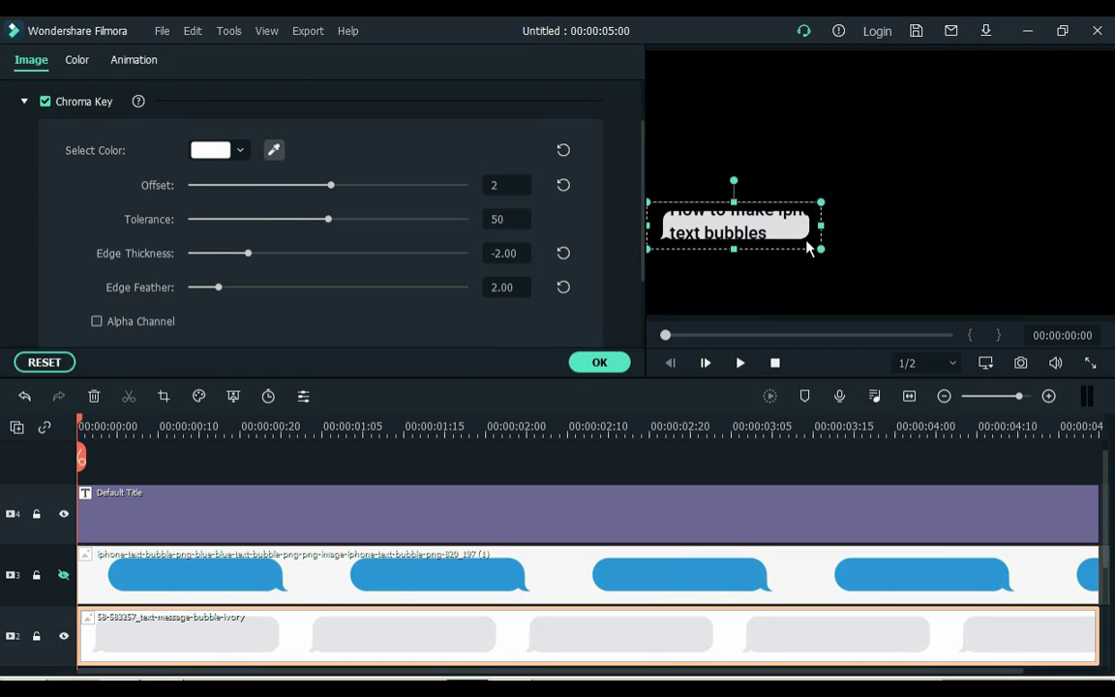
left_click_drag(826, 251, 979, 291)
left_click_drag(783, 201, 757, 176)
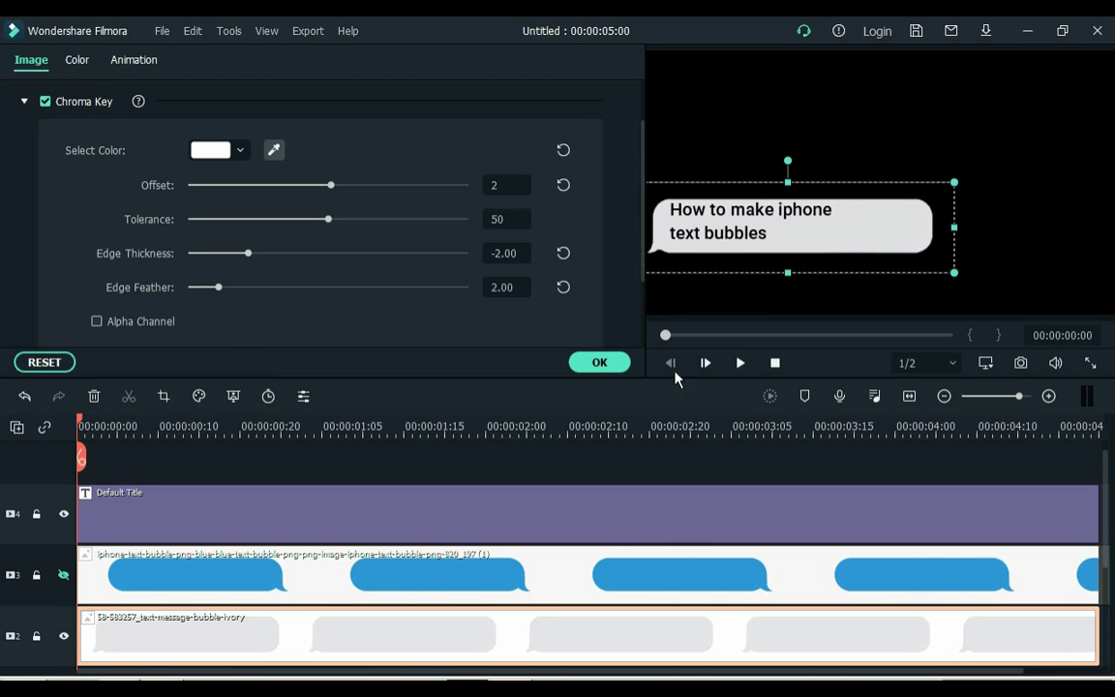
left_click(599, 362)
- Set the title Y to -4, then narrow, shift and slightly shrink the bubble to fit
double_click(311, 515)
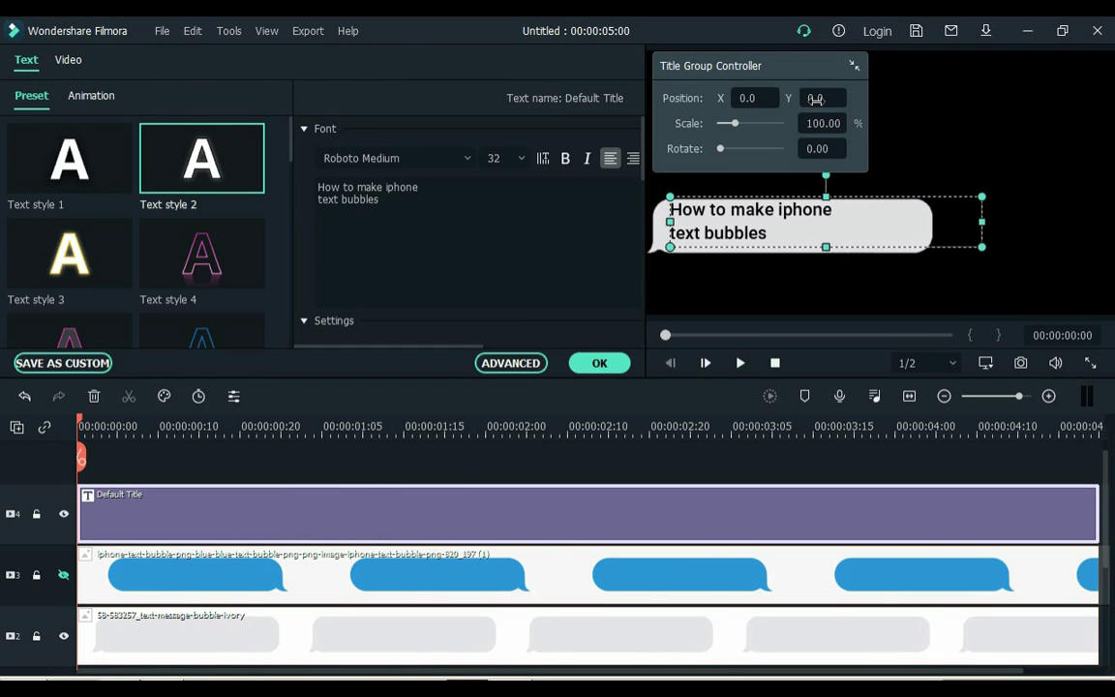
left_click_drag(816, 97, 800, 97)
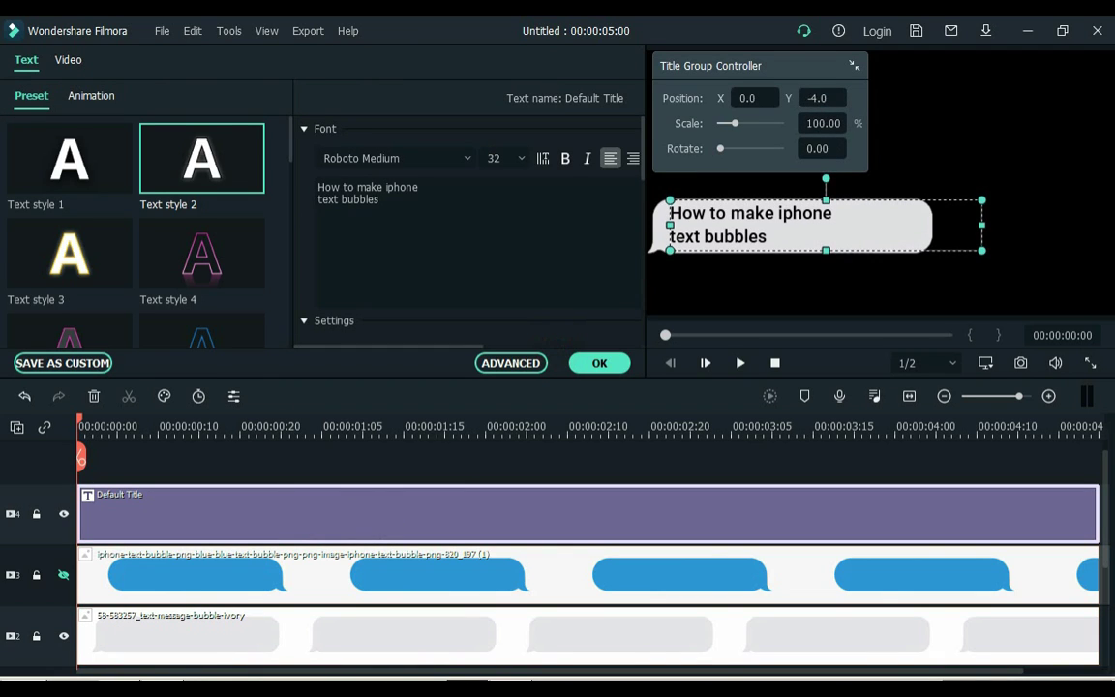
left_click(658, 240)
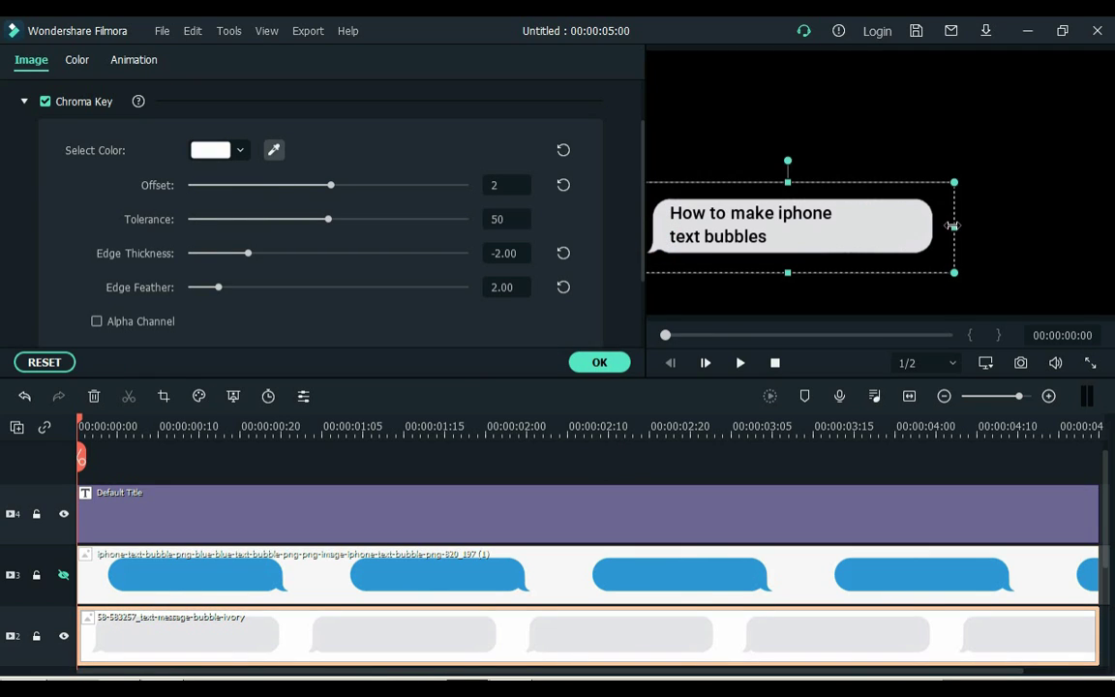
left_click_drag(952, 225, 890, 219)
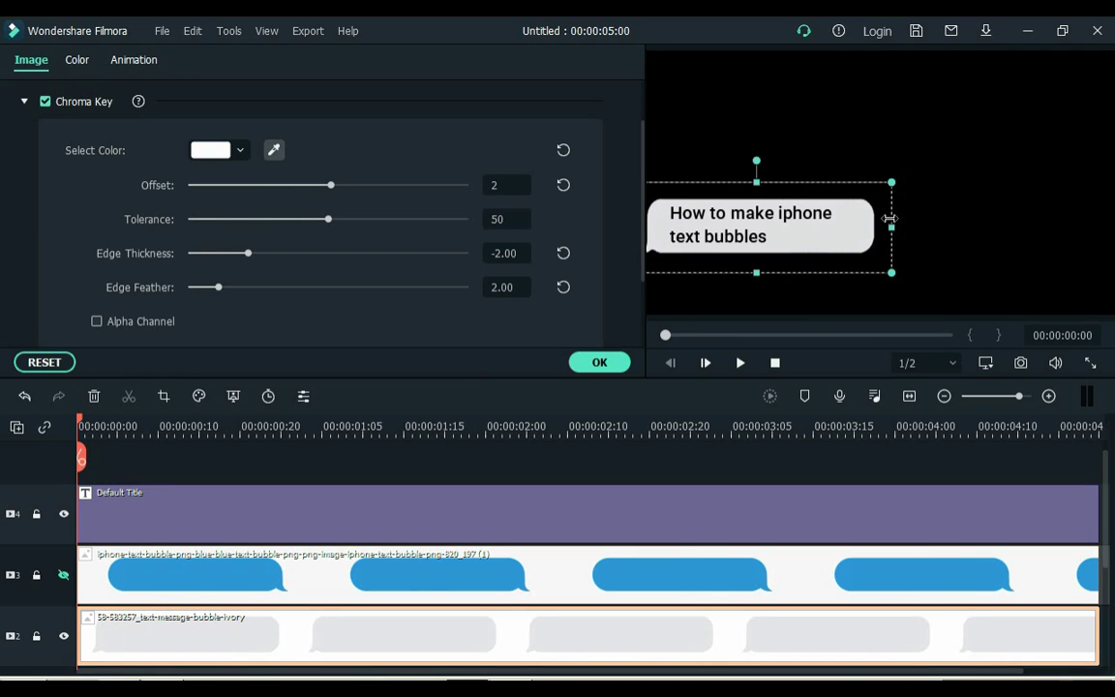
left_click_drag(798, 180, 820, 181)
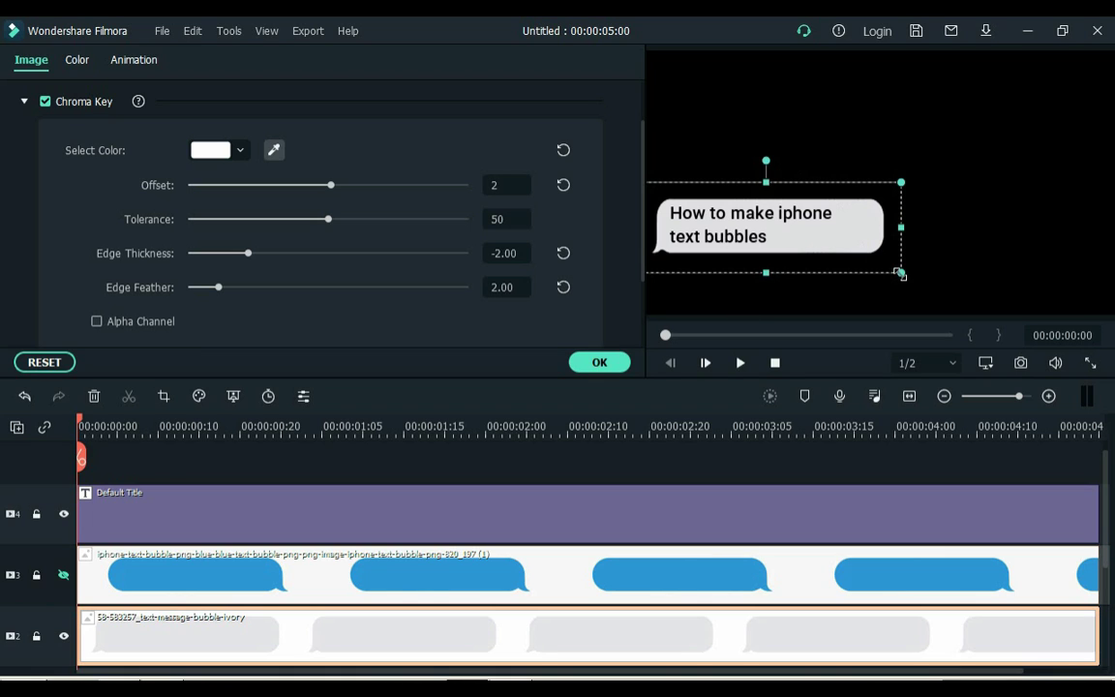
left_click_drag(902, 275, 894, 273)
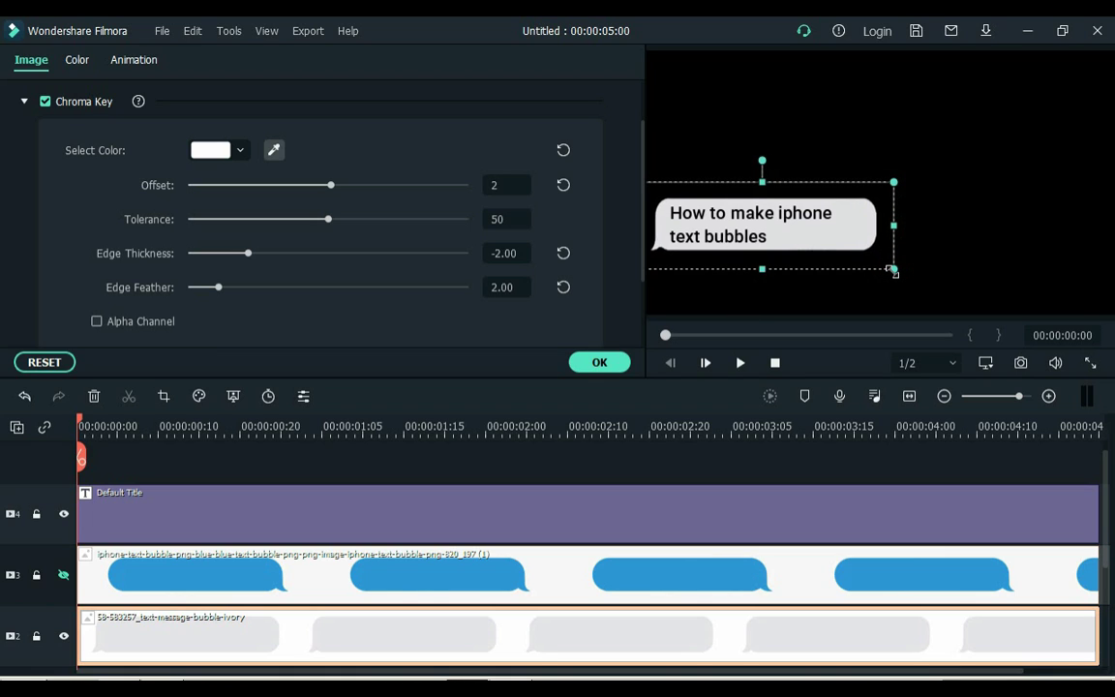
left_click(598, 362)
- Save a snapshot of the finished text bubble and copy the Default Title clip
left_click(296, 461)
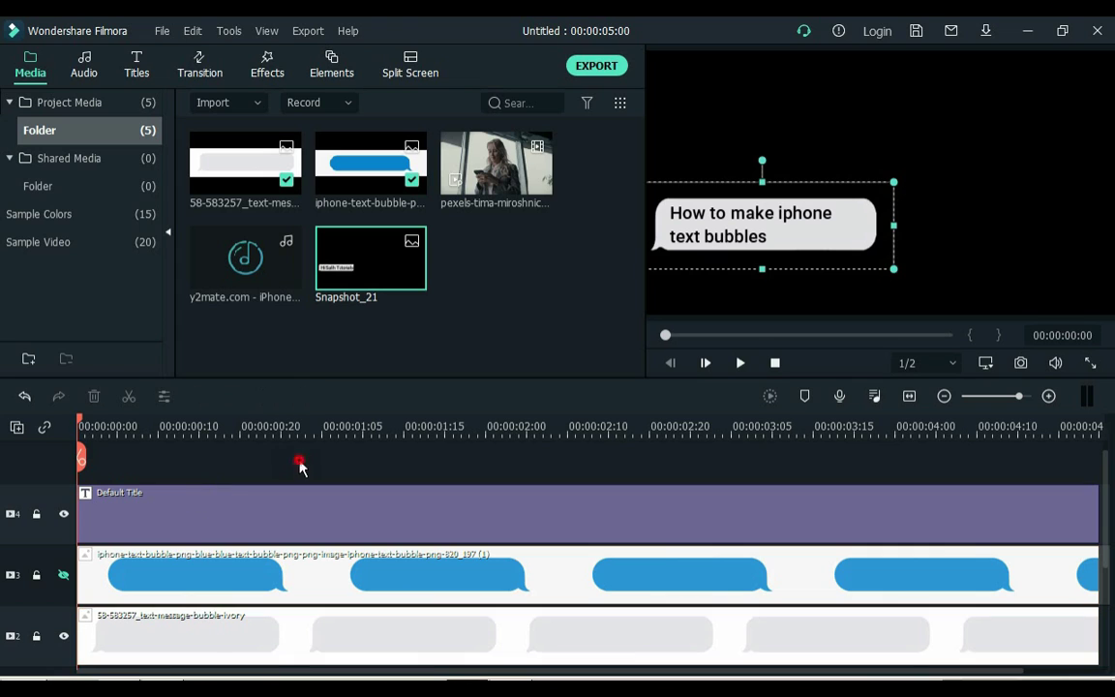
left_click(1020, 362)
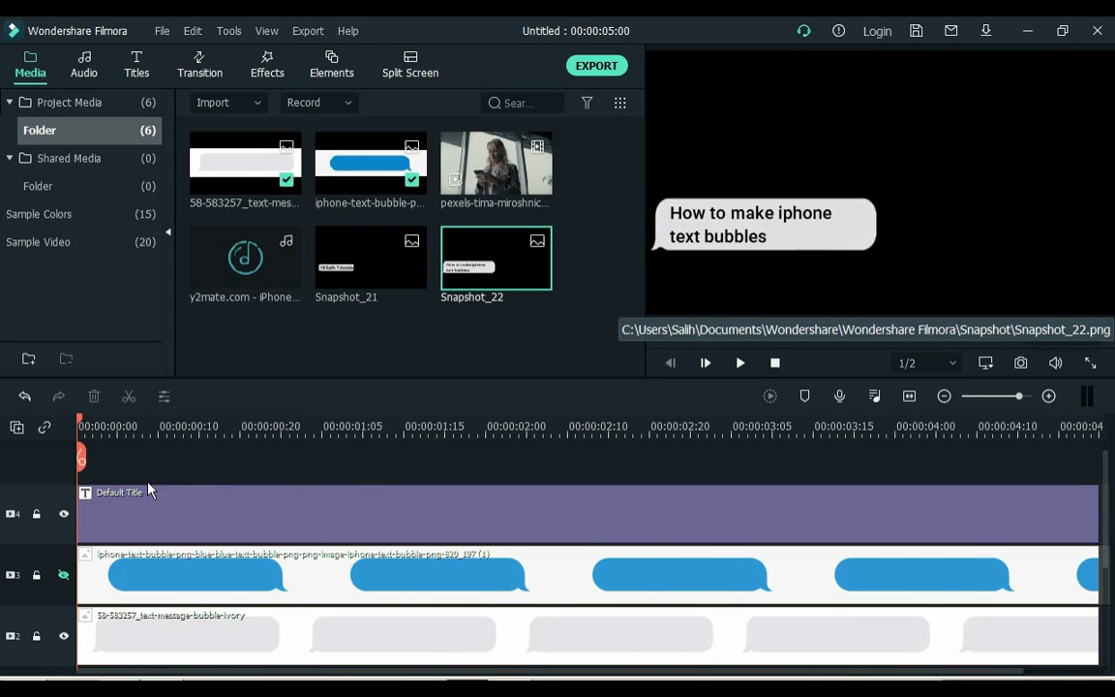
left_click(144, 526)
right_click(145, 528)
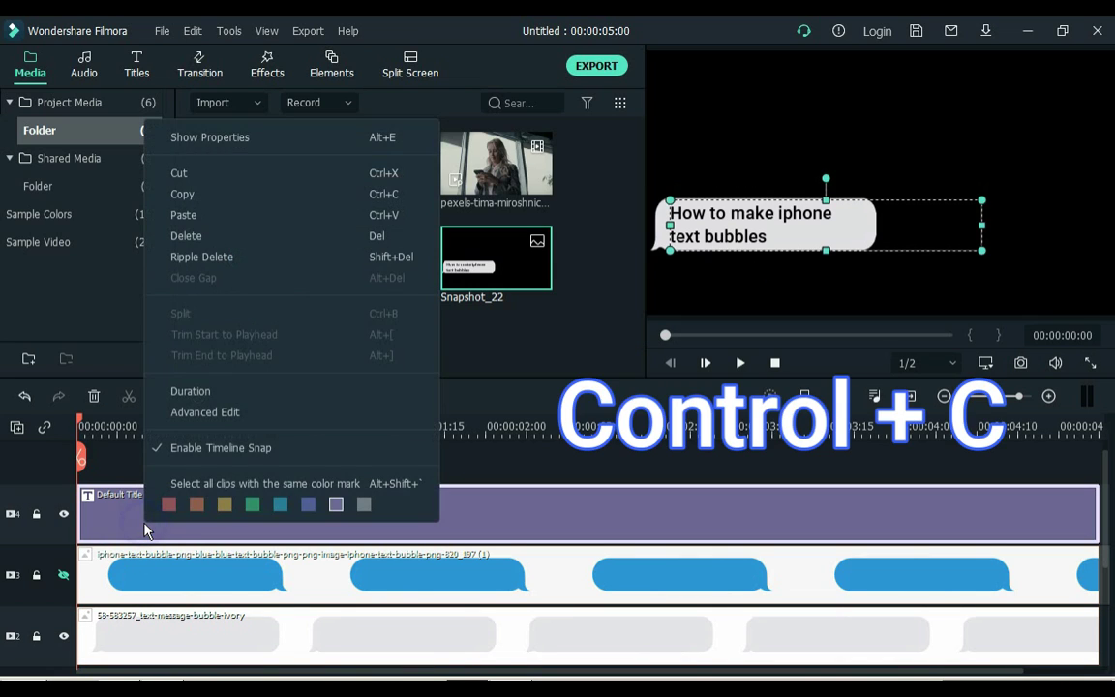
left_click(212, 210)
- Hide the title and ivory bubble tracks, show the blue bubble, and lock all three tracks
left_click(64, 515)
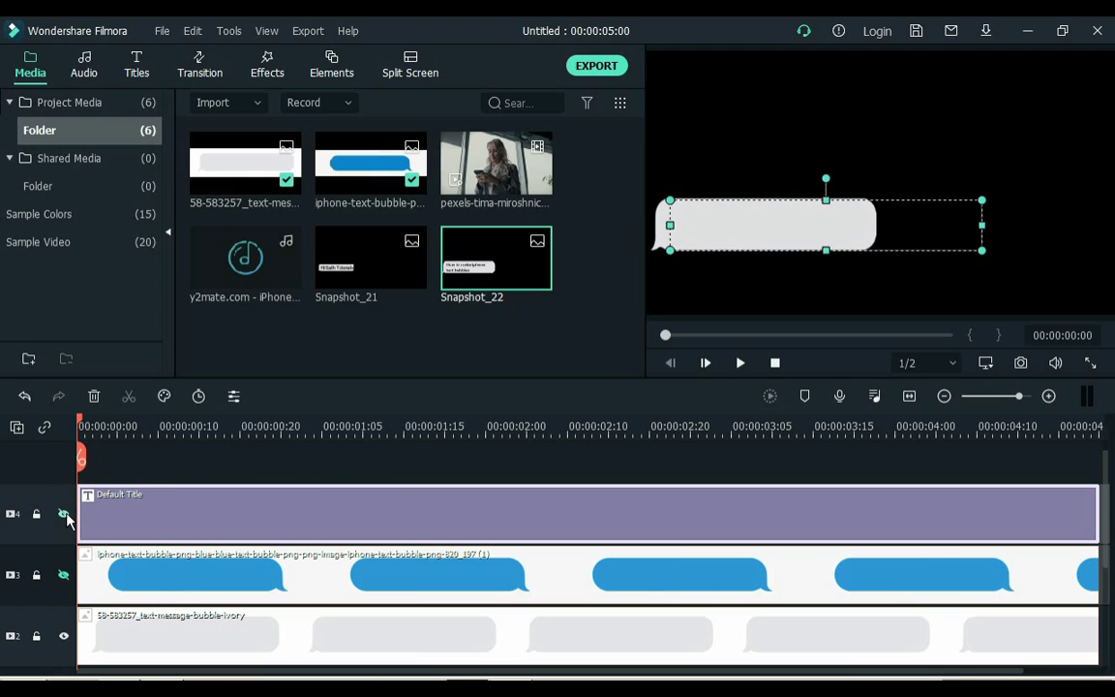
left_click(63, 575)
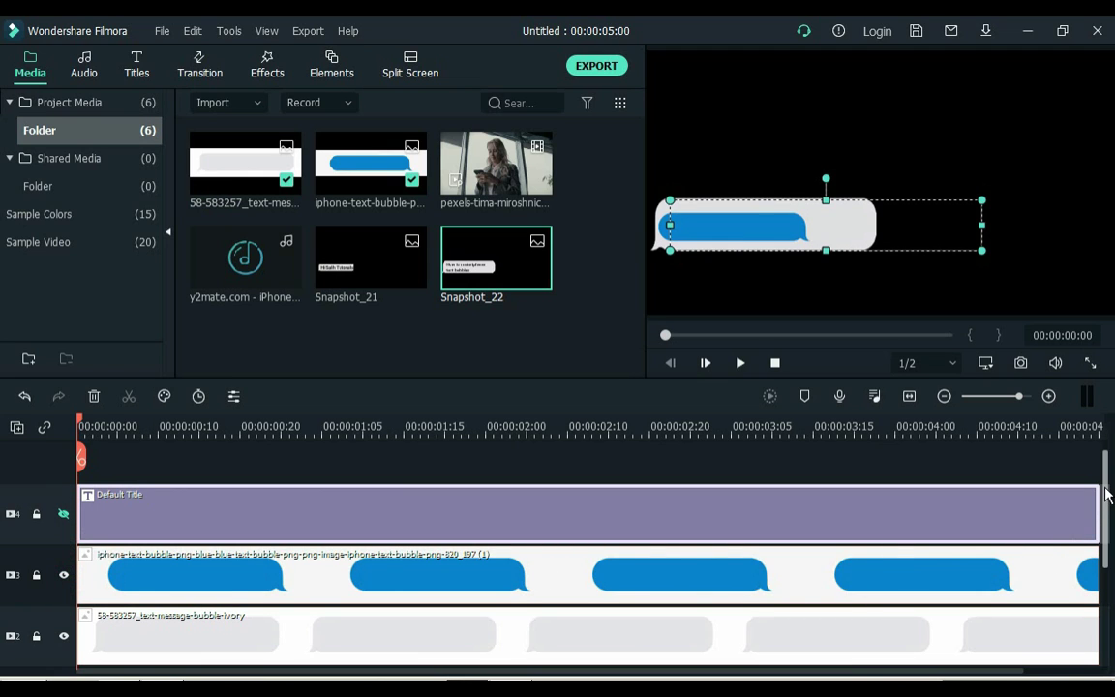
scroll(998, 445, "down", 1)
left_click(64, 578)
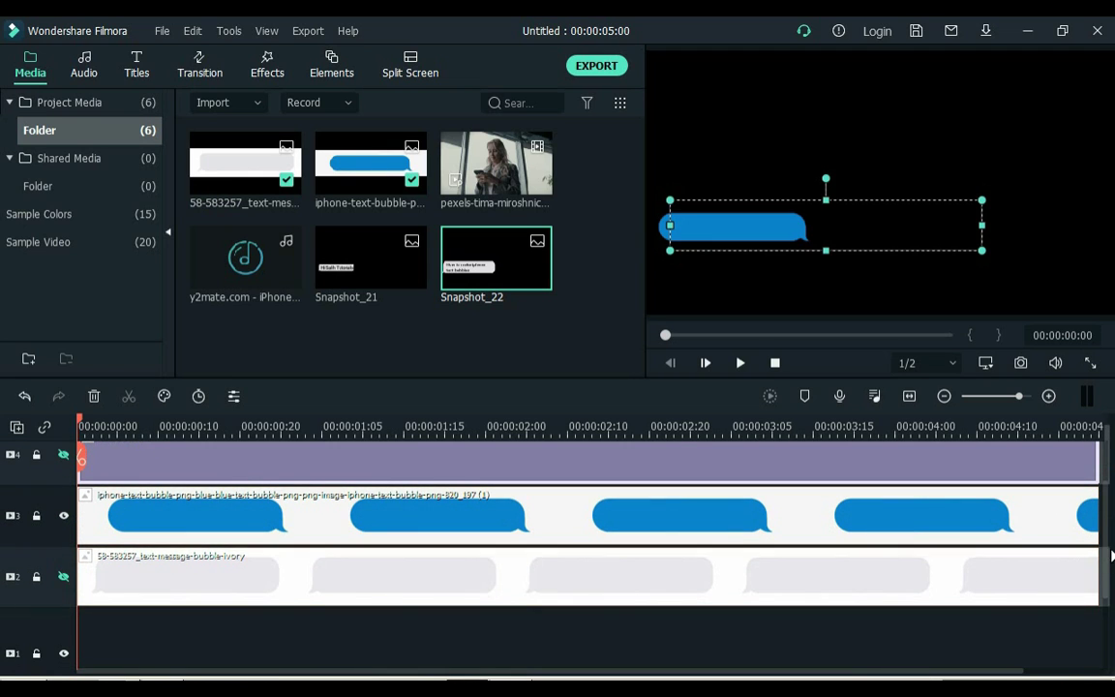
scroll(294, 542, "up", 1)
left_click(36, 533)
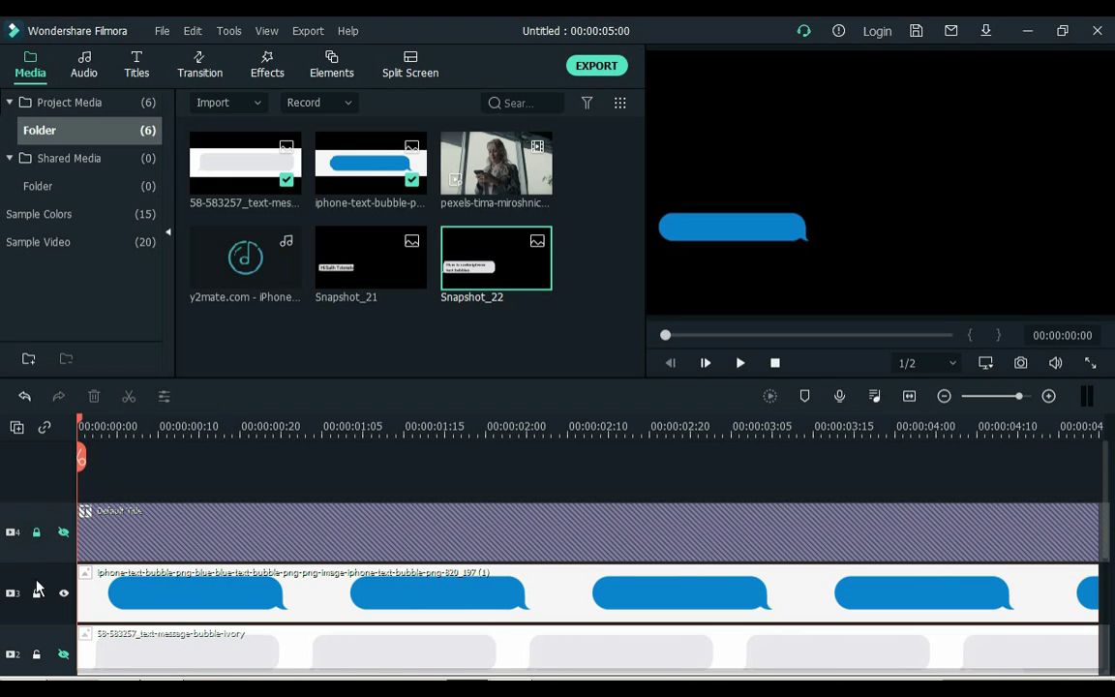
left_click(36, 594)
left_click(36, 655)
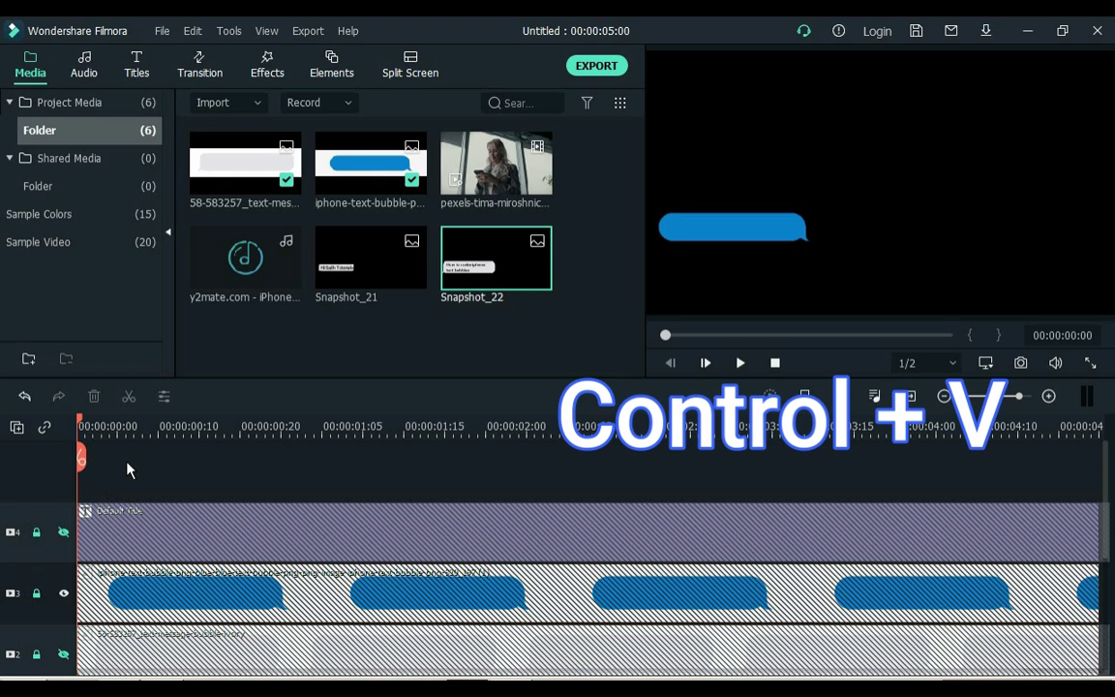
- Paste the title onto a new top track, retype it as 'Do you need a tutorial' in light grey
key("ctrl+v")
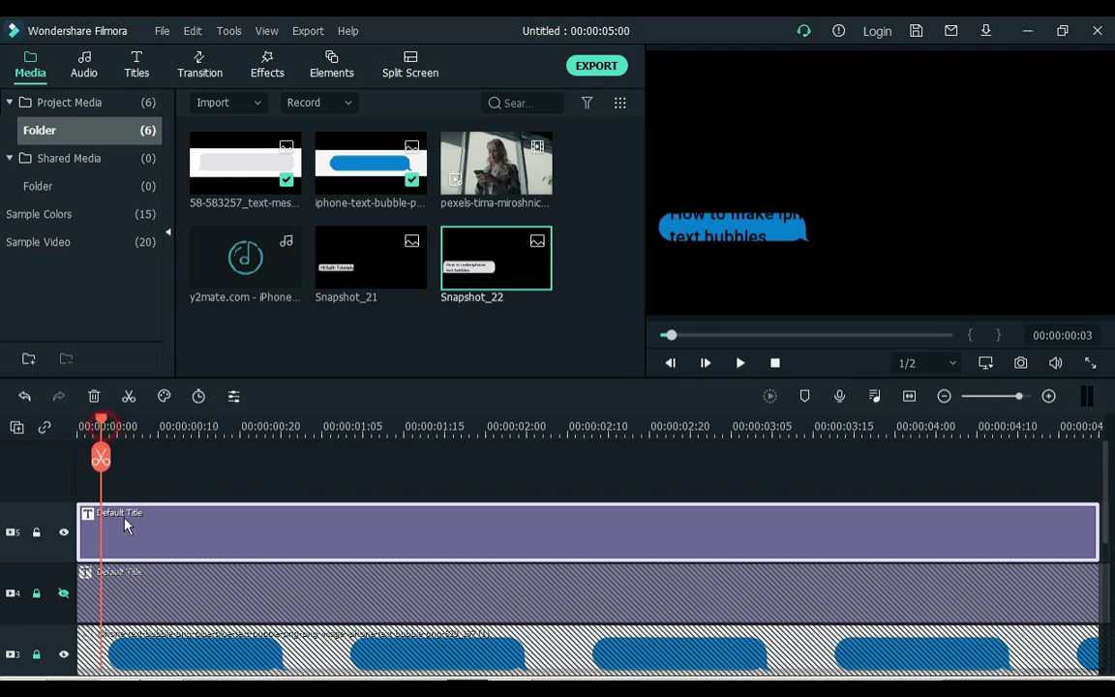
double_click(136, 544)
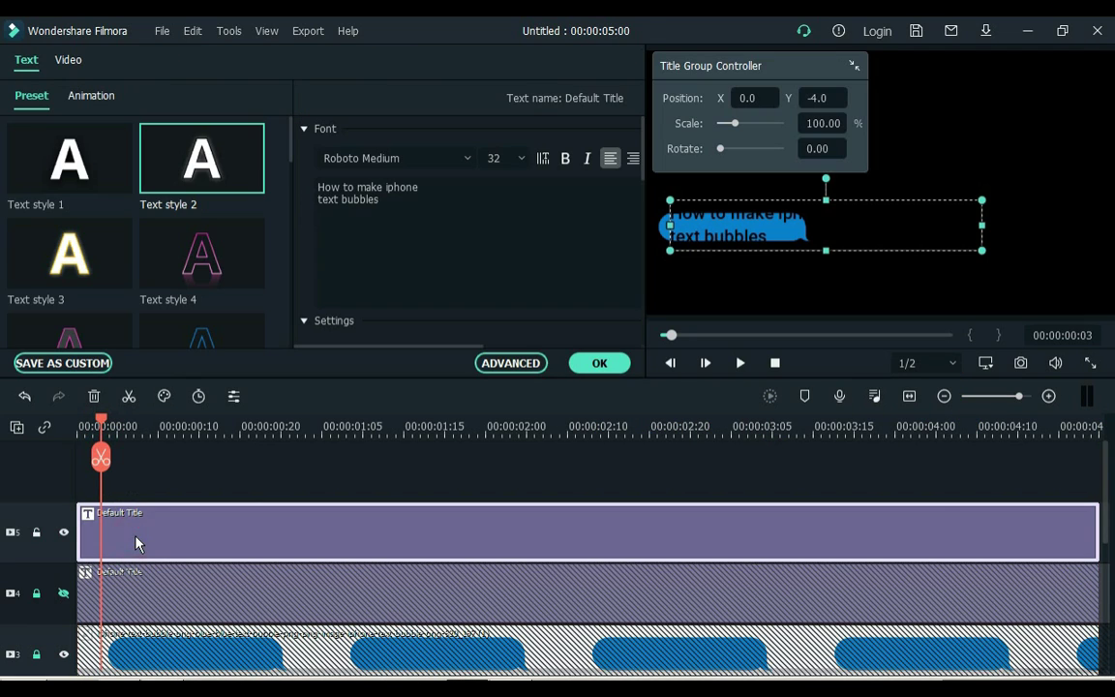
left_click(457, 223)
type("D")
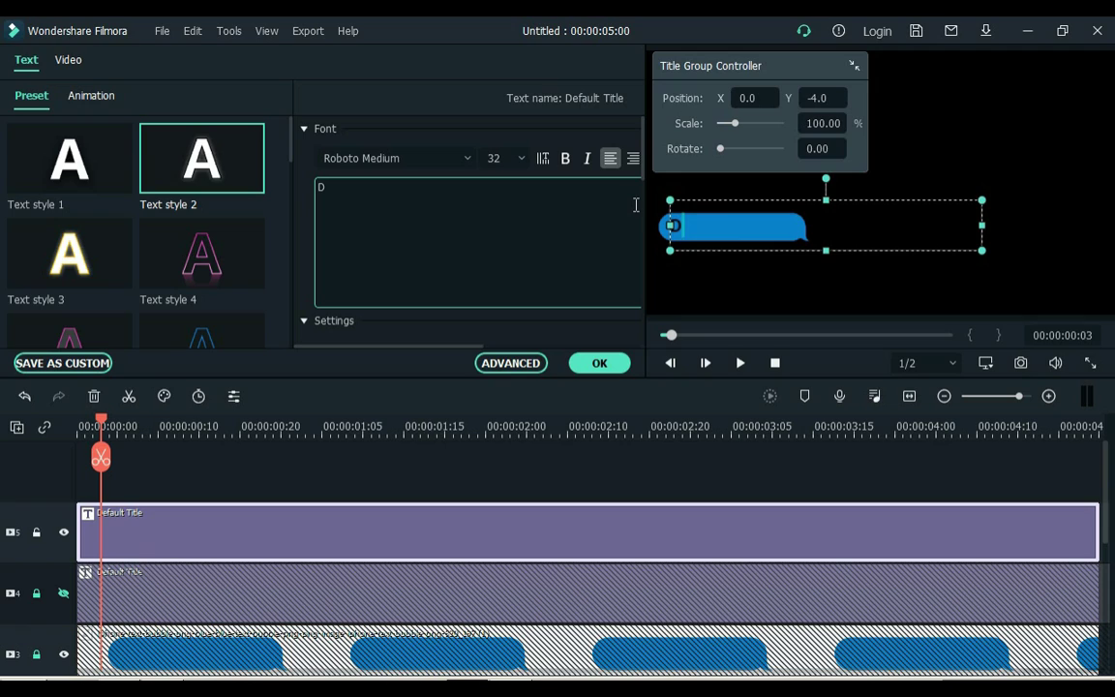
type("o you need a ")
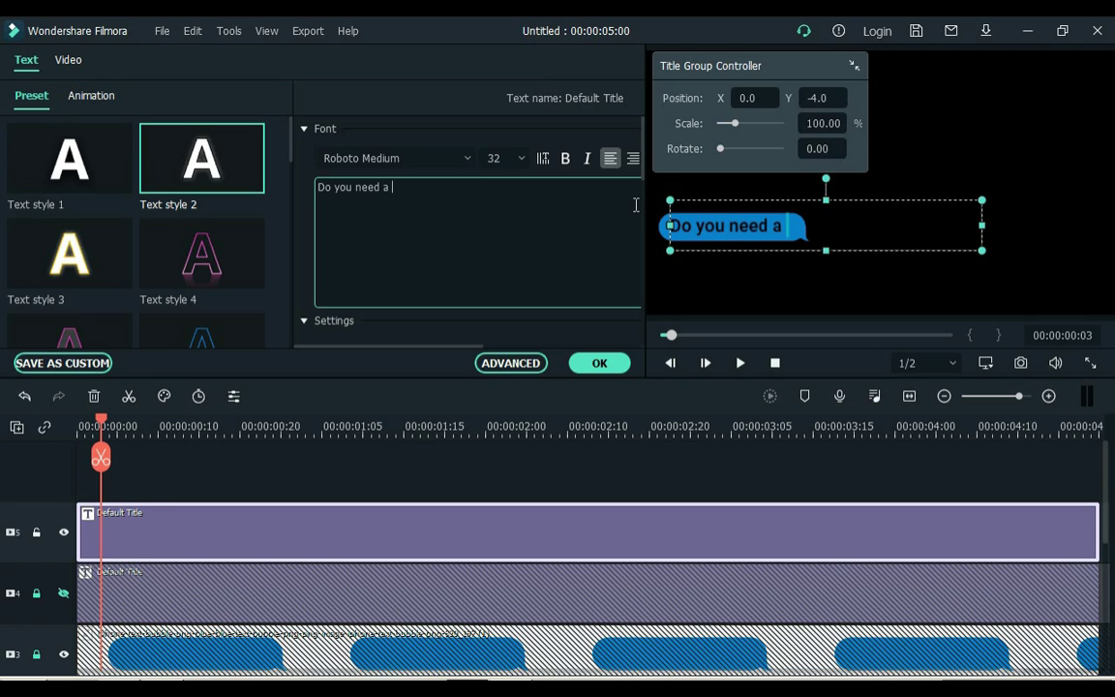
type("tutorial")
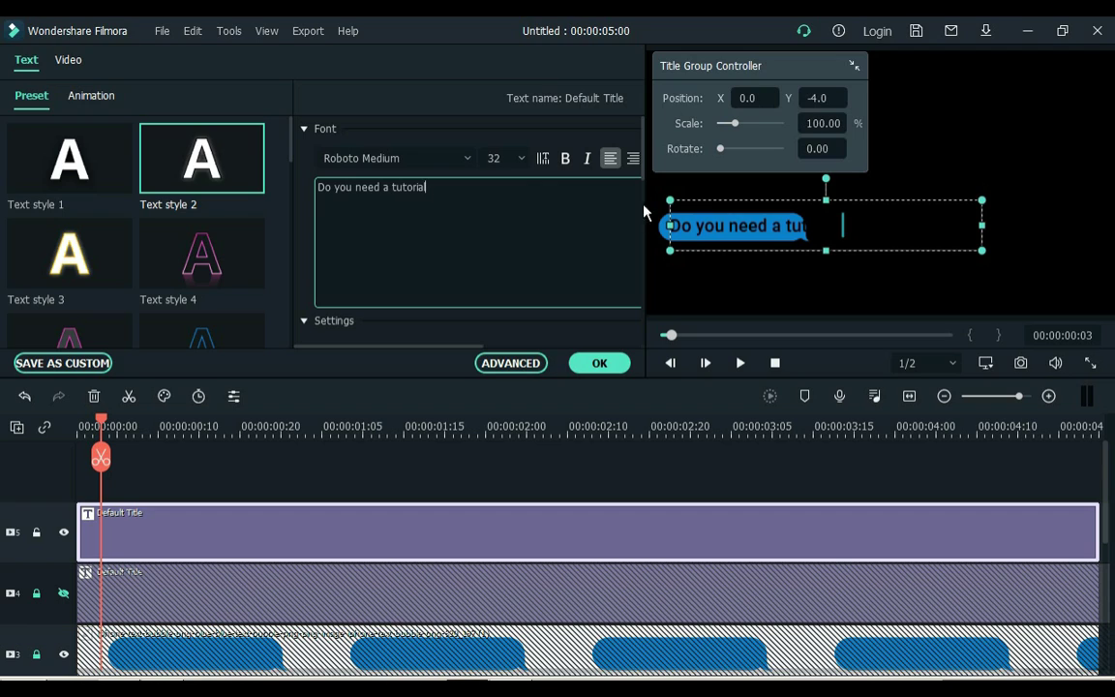
scroll(641, 153, "down", 3)
left_click(486, 227)
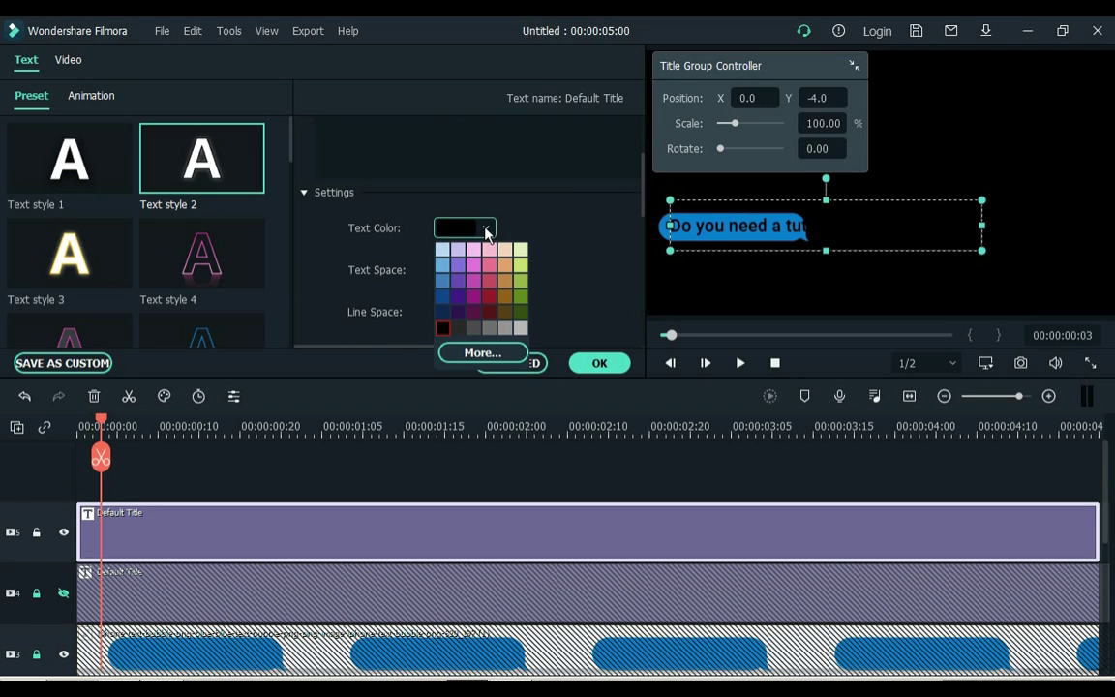
left_click(521, 328)
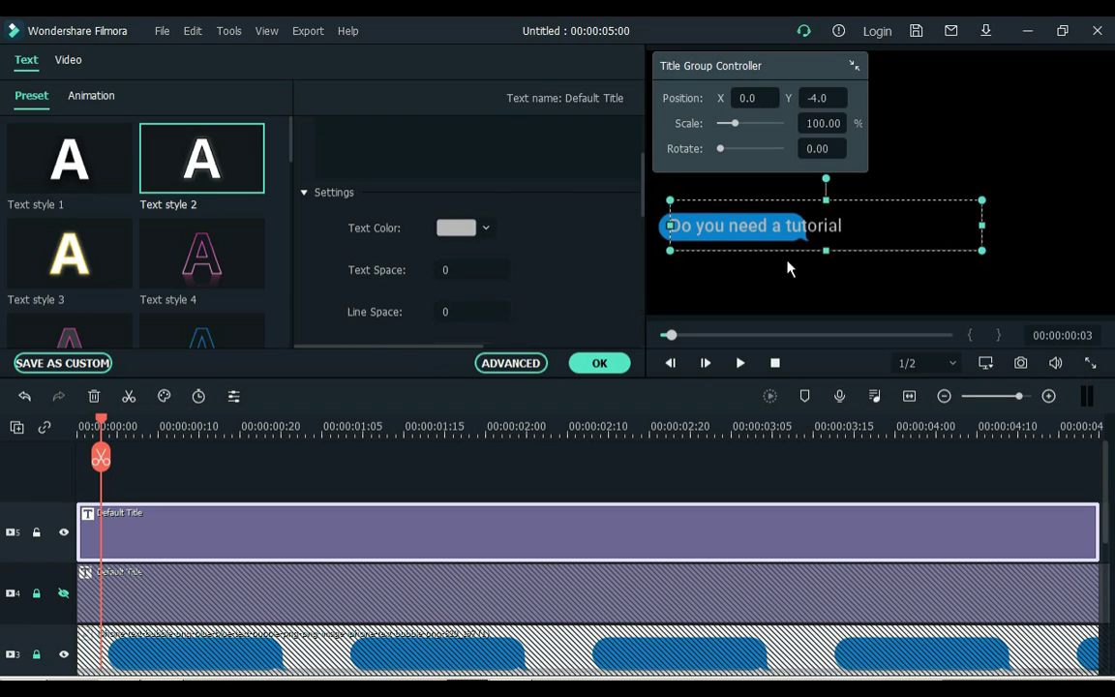
left_click(600, 363)
- Unlock the blue bubble track, widen and centre the bubble on the text, and snapshot the frame
left_click(217, 457)
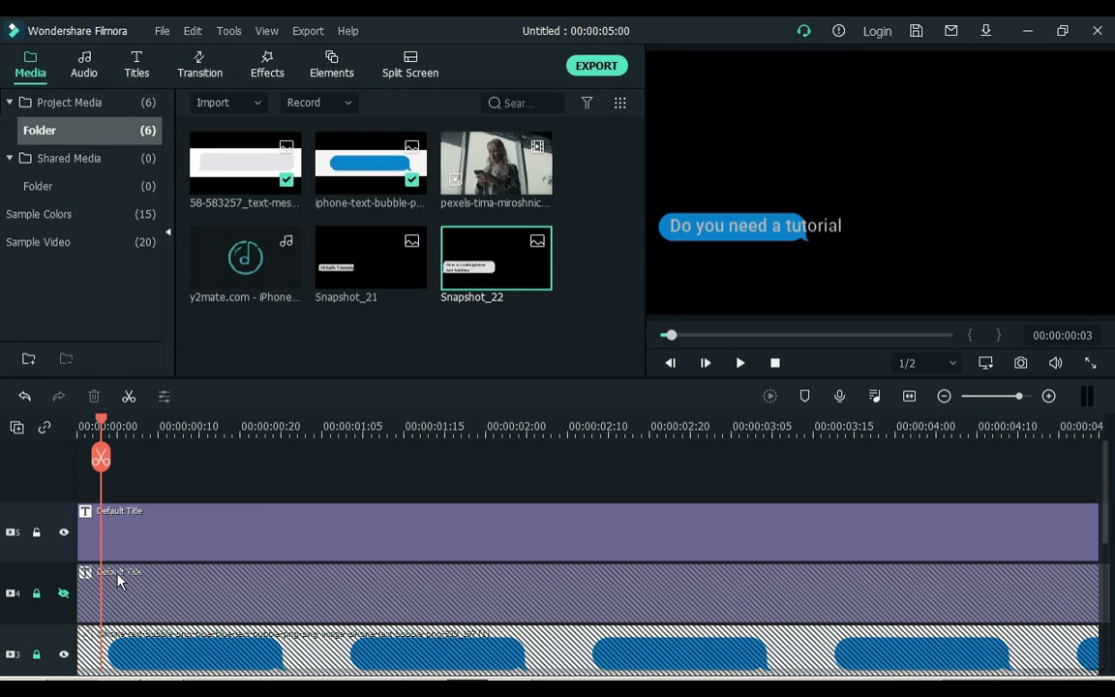
left_click(37, 655)
left_click(669, 232)
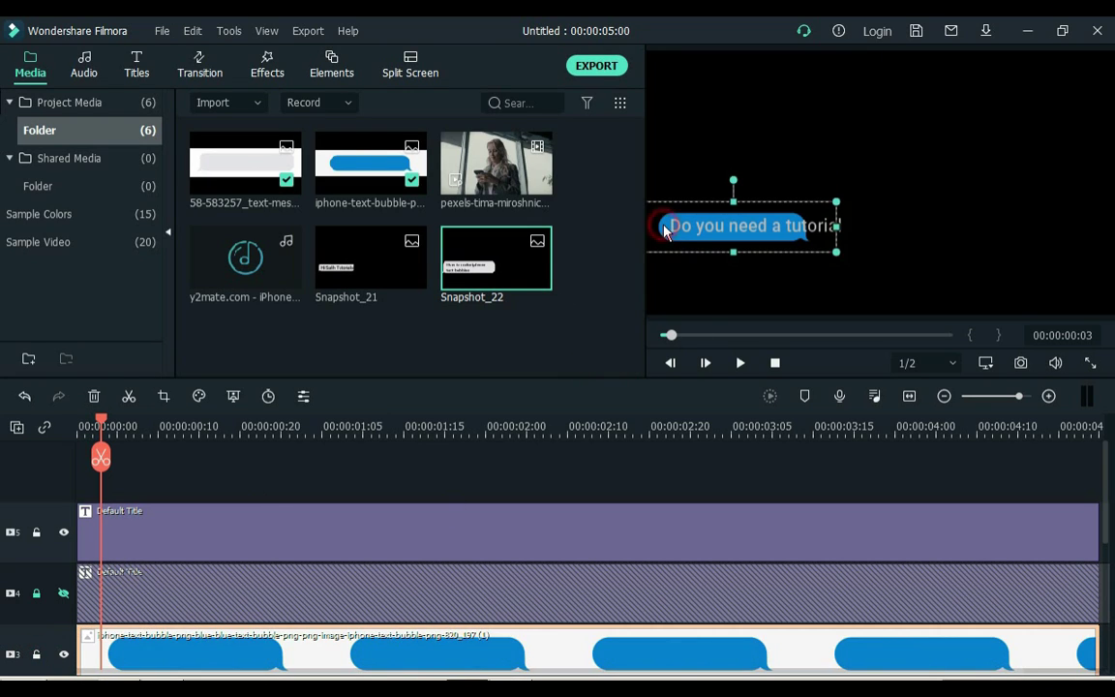
left_click_drag(849, 256, 893, 256)
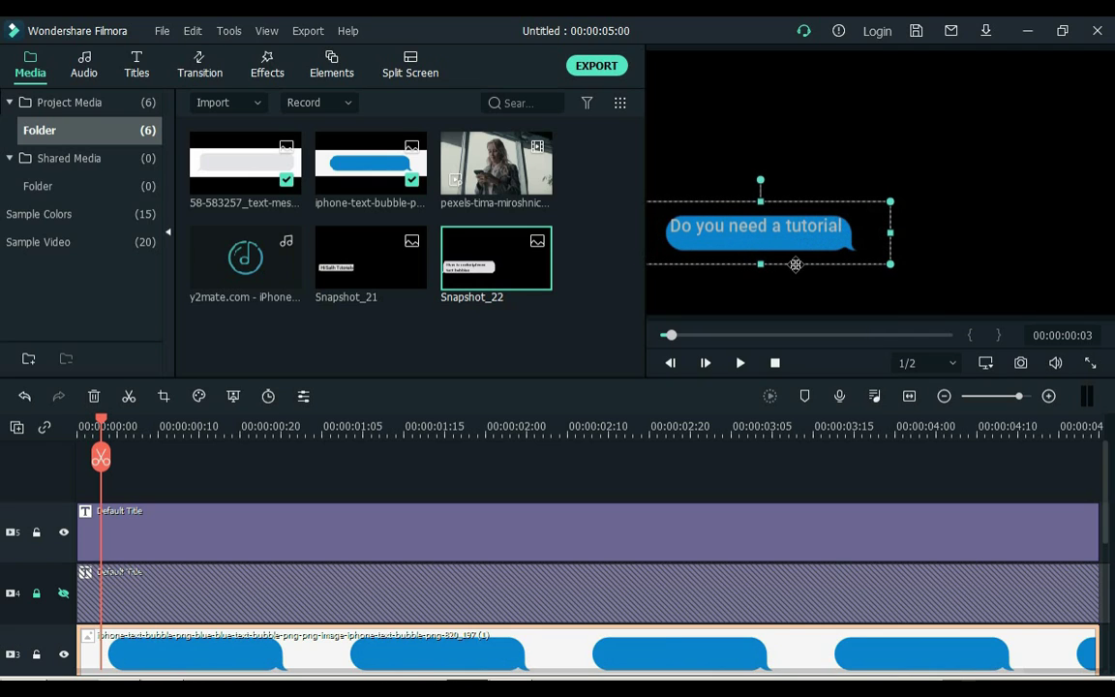
left_click_drag(794, 268, 795, 263)
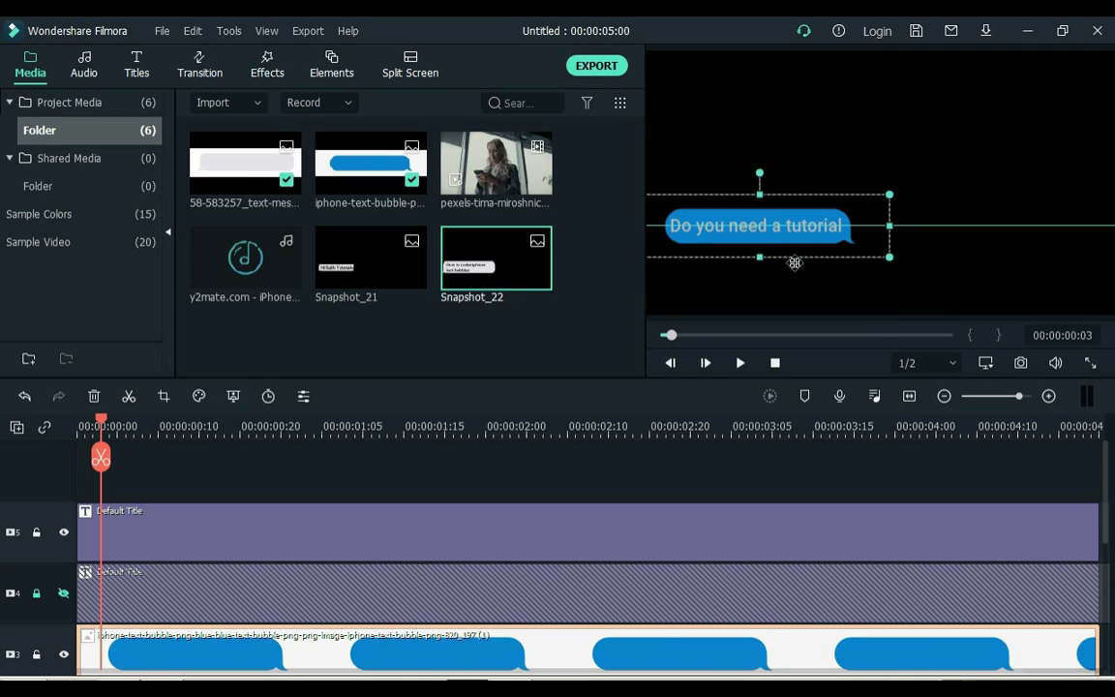
left_click(513, 470)
left_click(1020, 363)
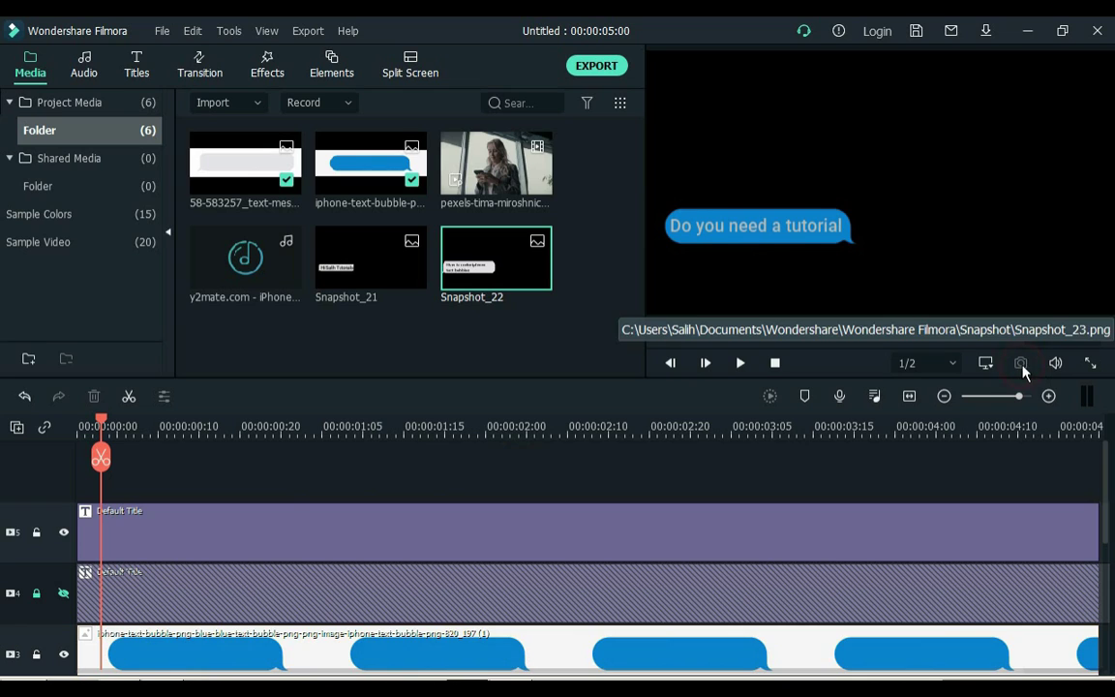
- Show the first title and grey bubble tracks while hiding the tutorial title and blue bubble
left_click(64, 594)
left_click(64, 533)
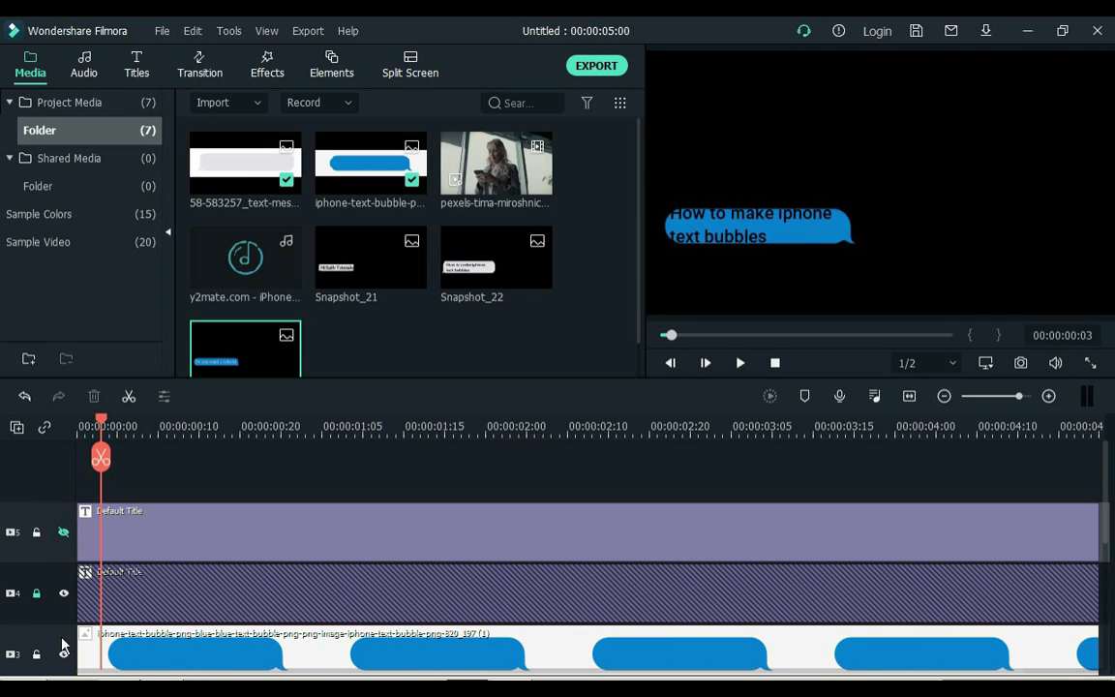
left_click(64, 654)
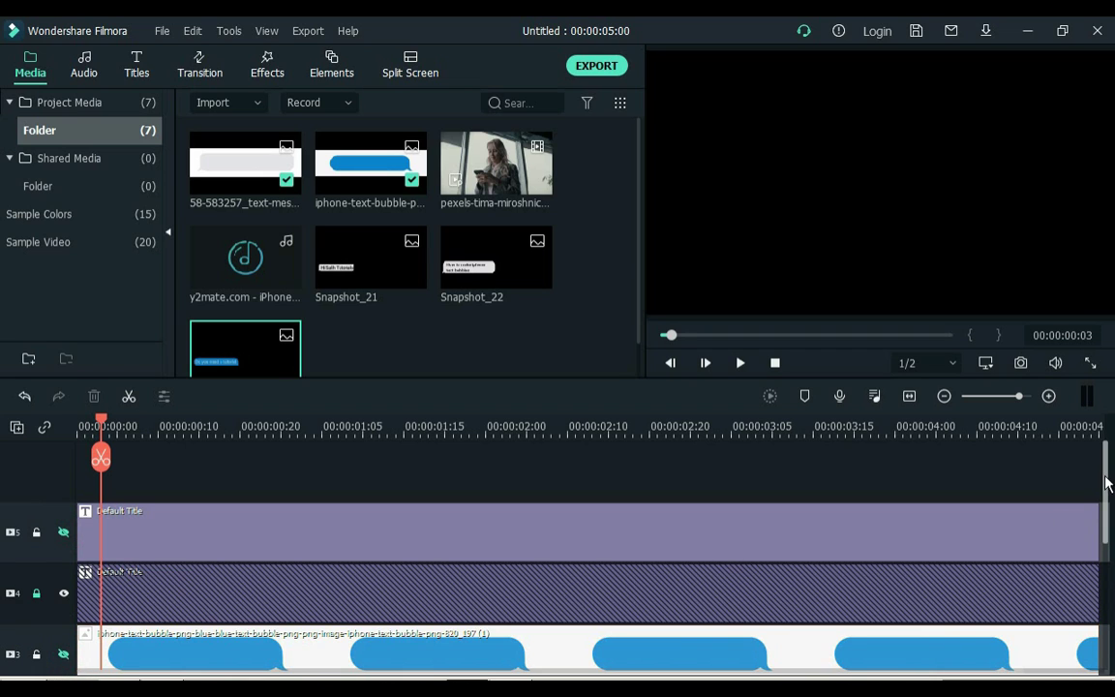
left_click_drag(1106, 484, 1106, 547)
left_click(64, 629)
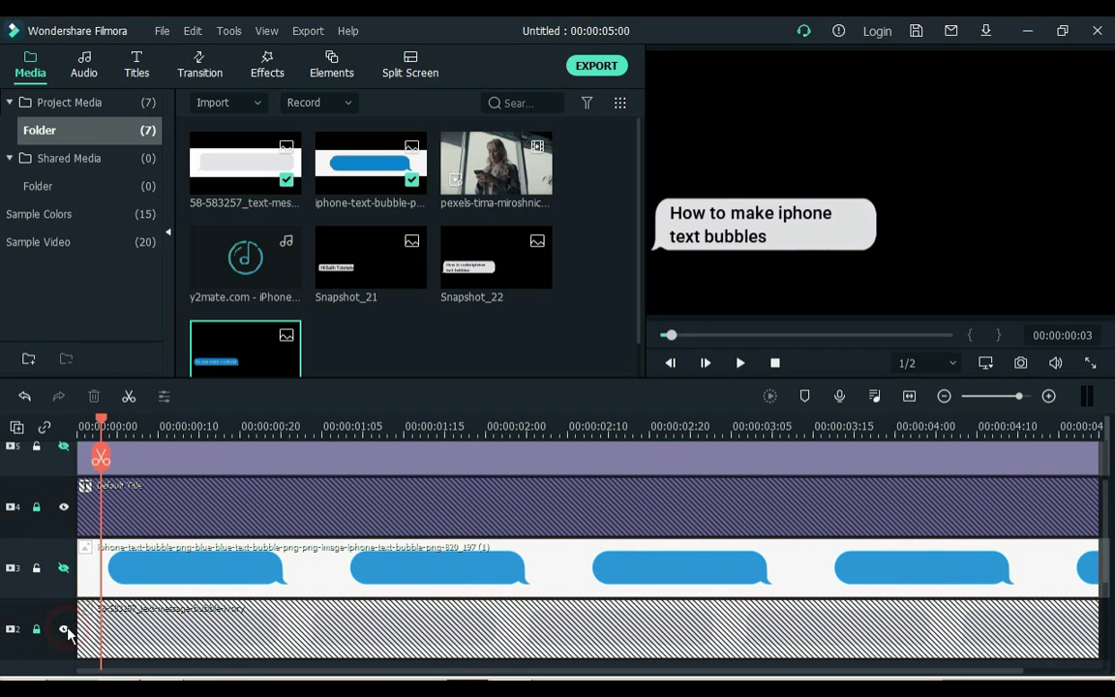
scroll(271, 543, "up", 3)
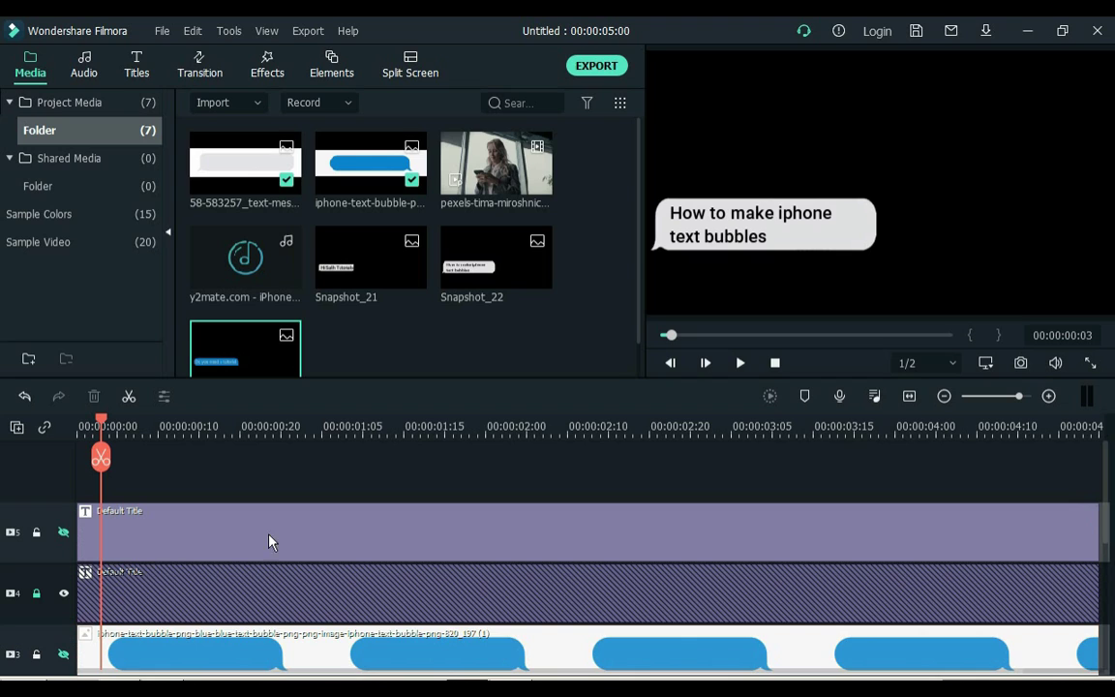
- Replace all of the track 4 title's text with 'Yes! Need now'
double_click(167, 597)
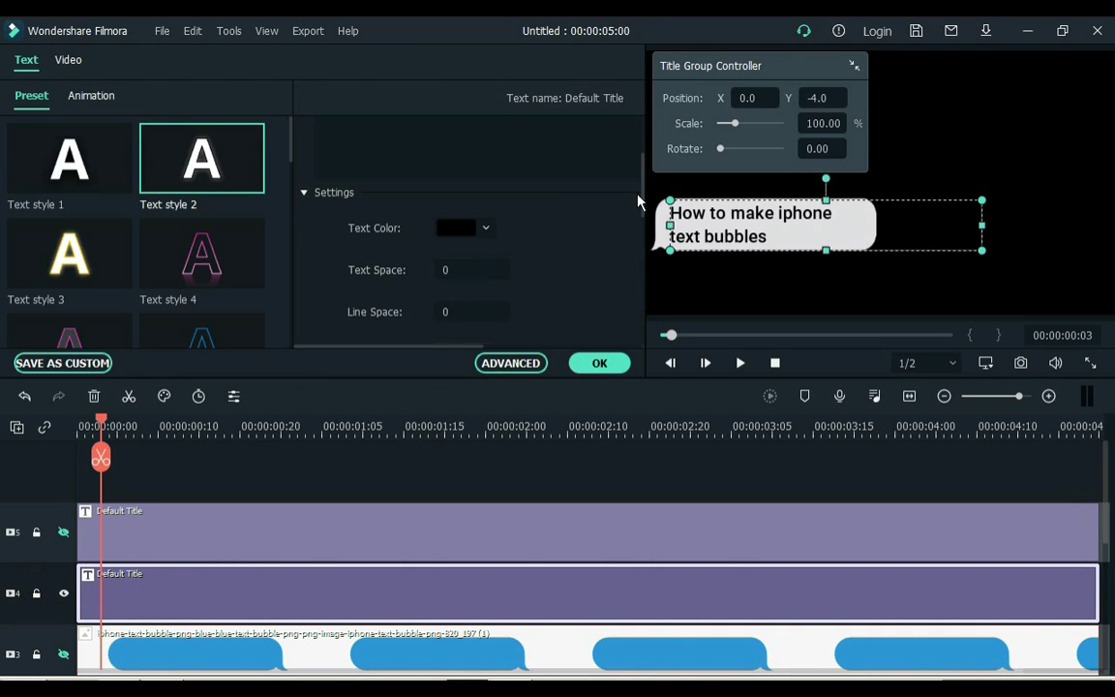
scroll(638, 201, "up", 4)
left_click(439, 230)
key("ctrl+a")
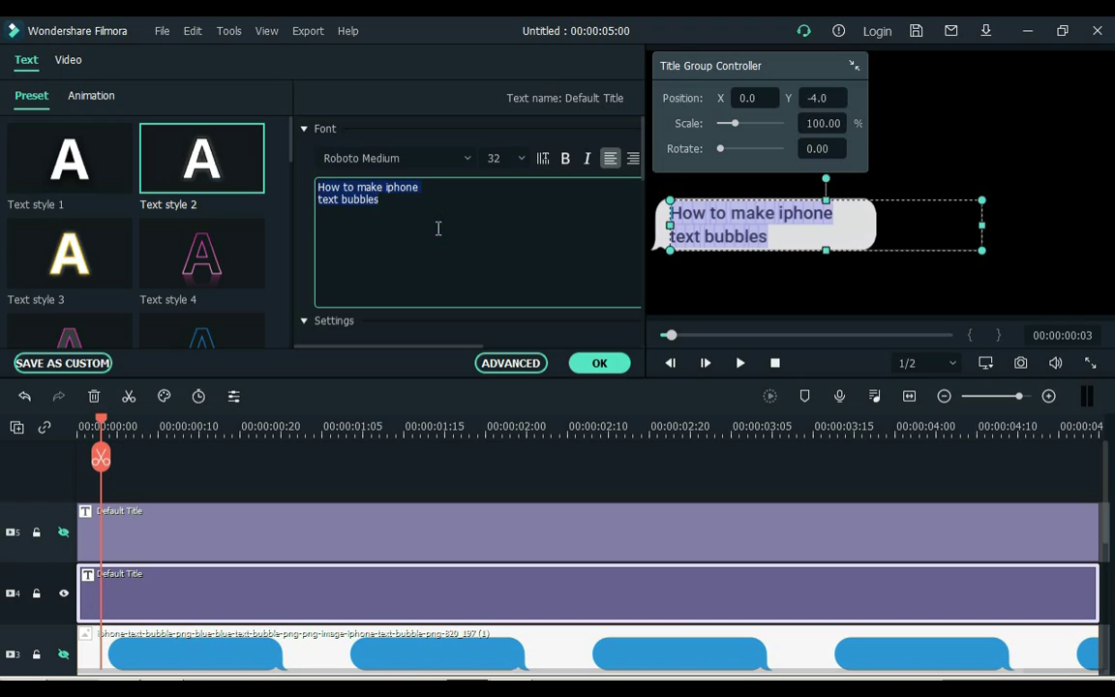
type("Yes! N")
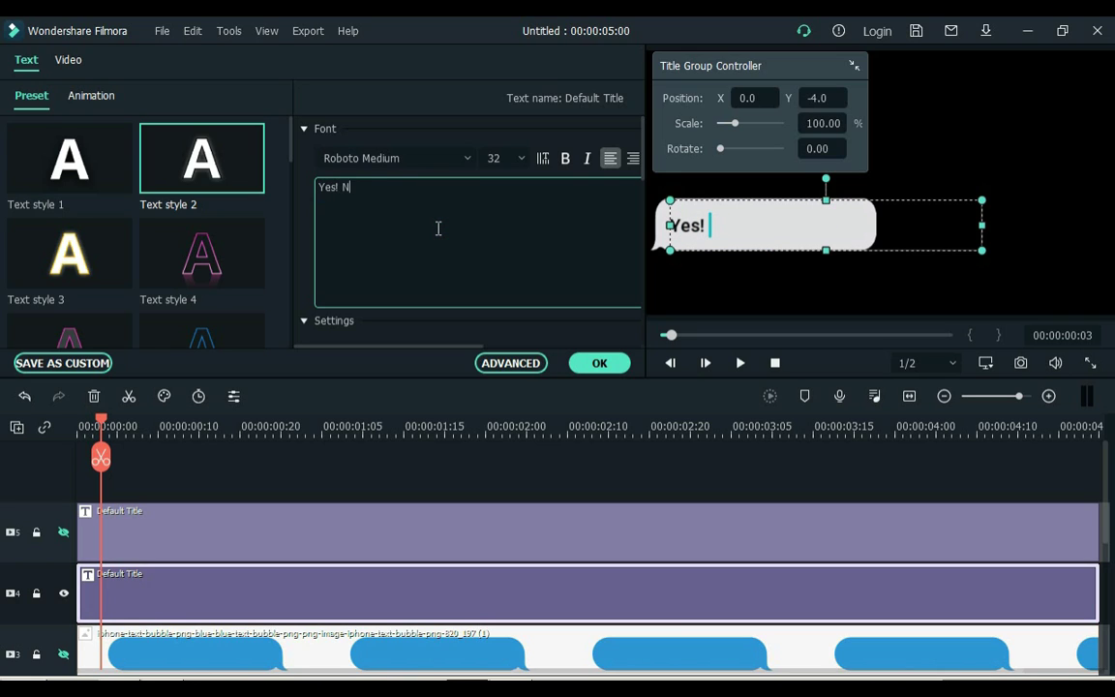
type("eed now")
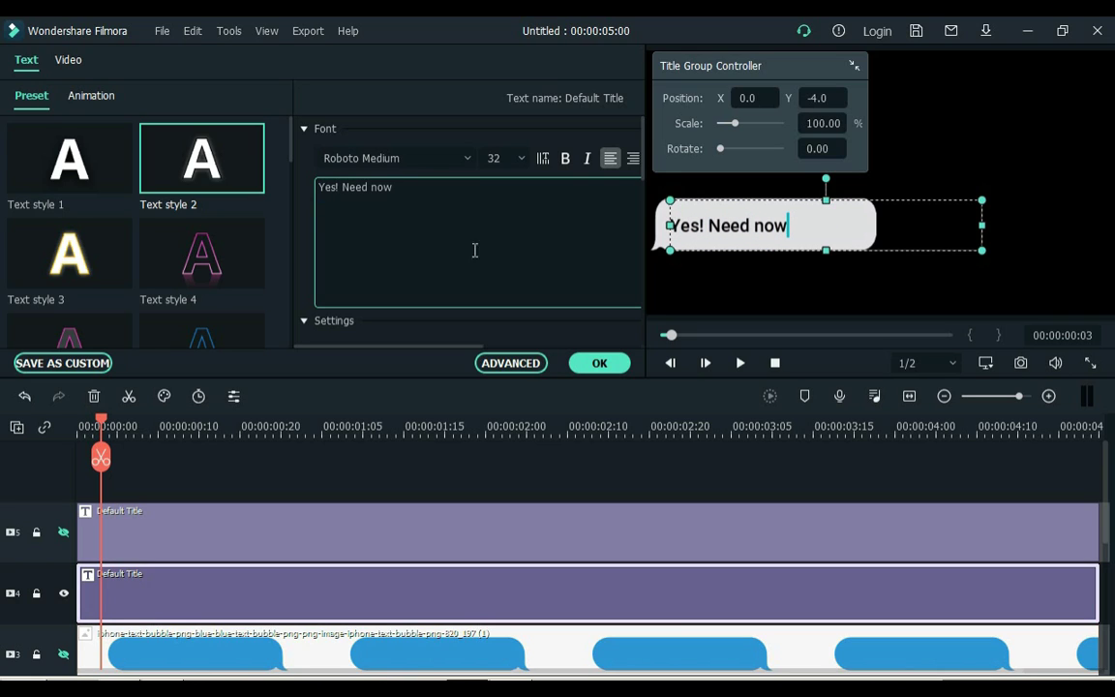
- Confirm the new title text and unlock the grey bubble's track
left_click(597, 363)
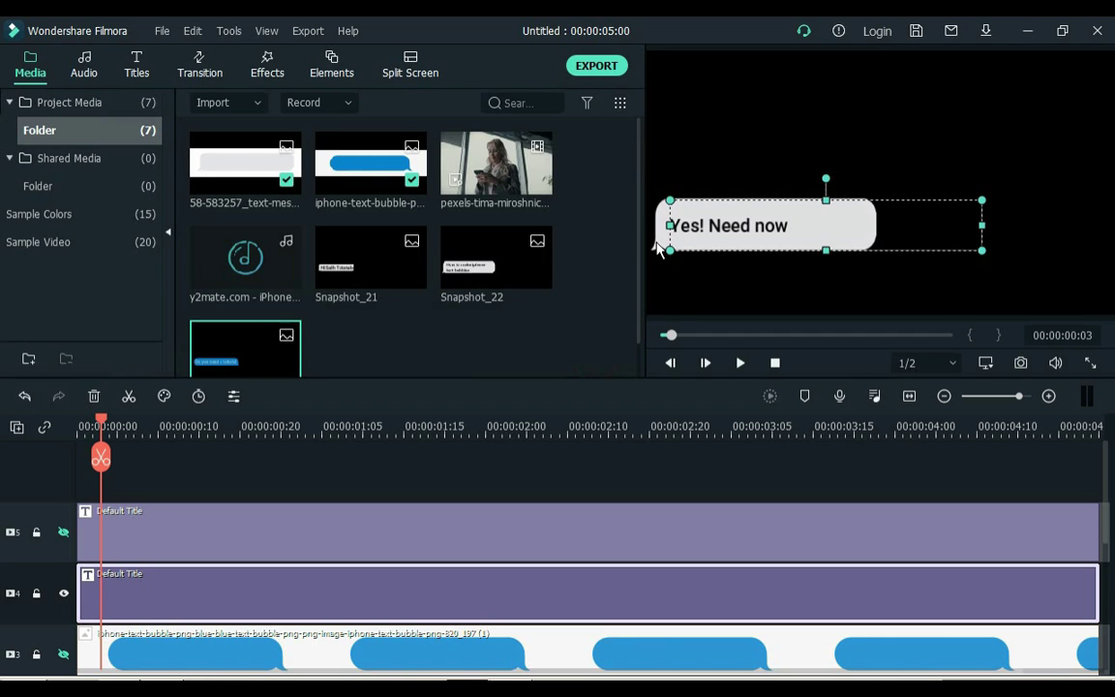
left_click(656, 249)
scroll(163, 619, "down", 2)
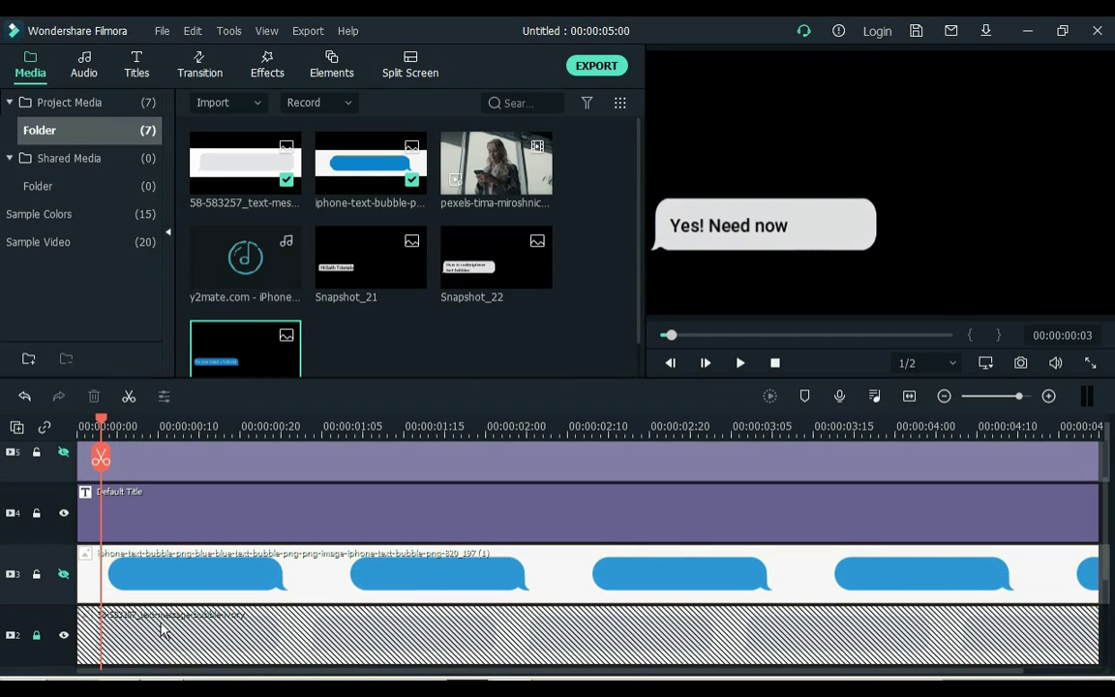
left_click(38, 636)
- Shrink, narrow and shift the grey bubble in the preview to hug 'Yes! Need now'
left_click(664, 236)
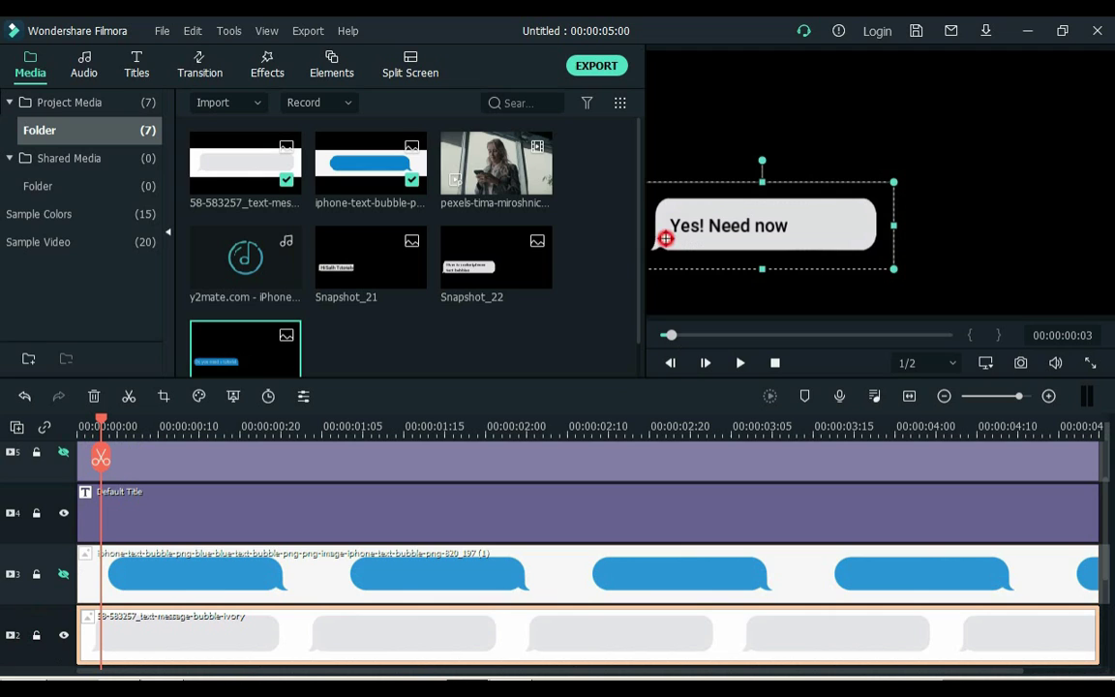
mouse_move(885, 269)
left_mouse_down()
mouse_move(896, 269)
mouse_move(868, 262)
left_mouse_up()
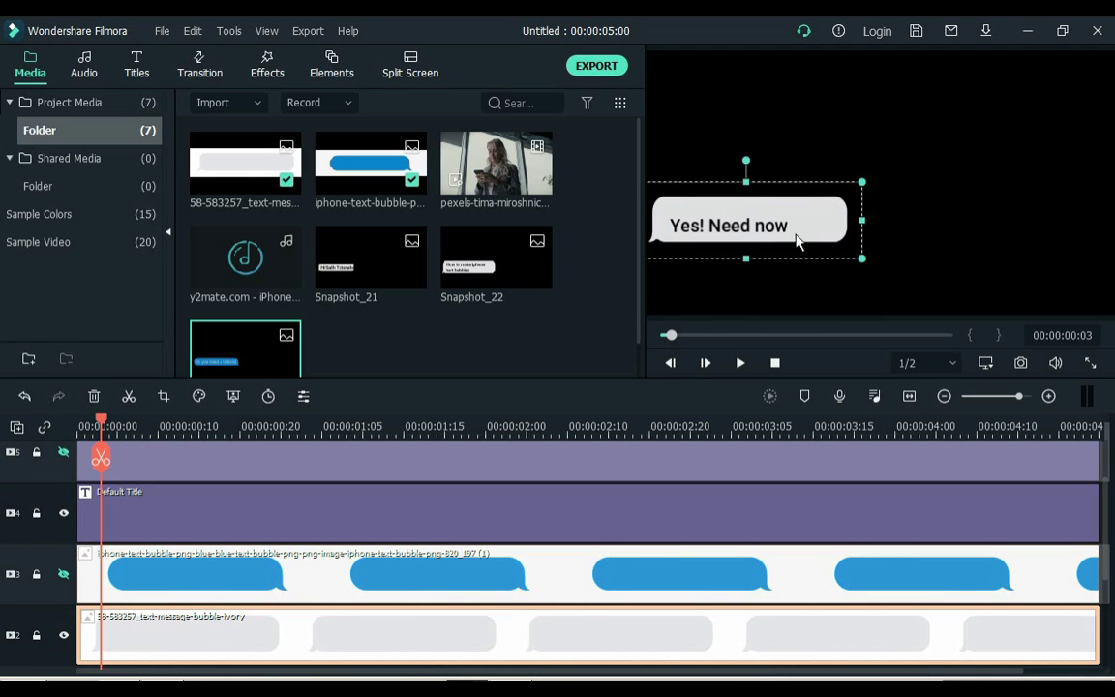
left_click_drag(747, 180, 753, 190)
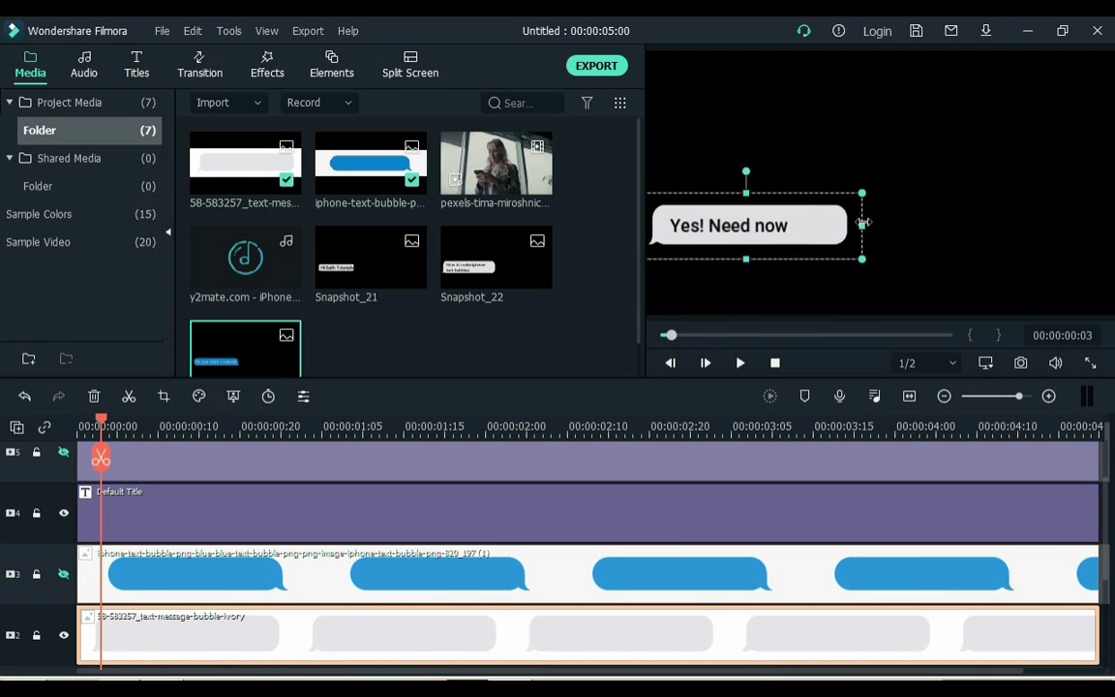
left_click_drag(861, 225, 833, 224)
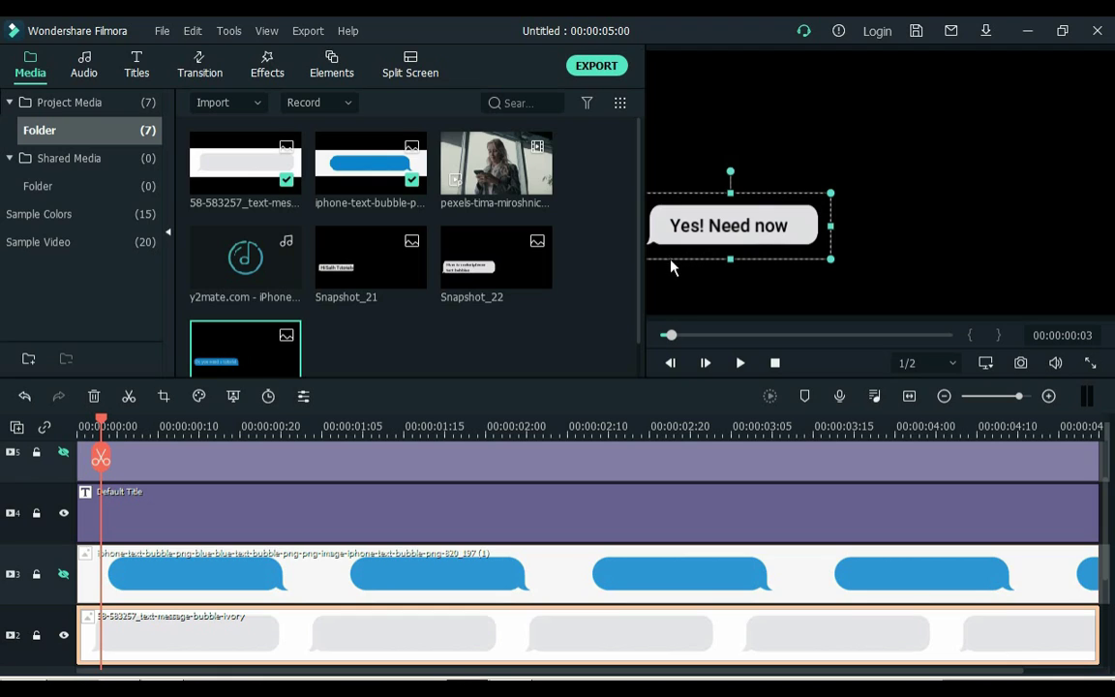
left_click_drag(688, 261, 741, 256)
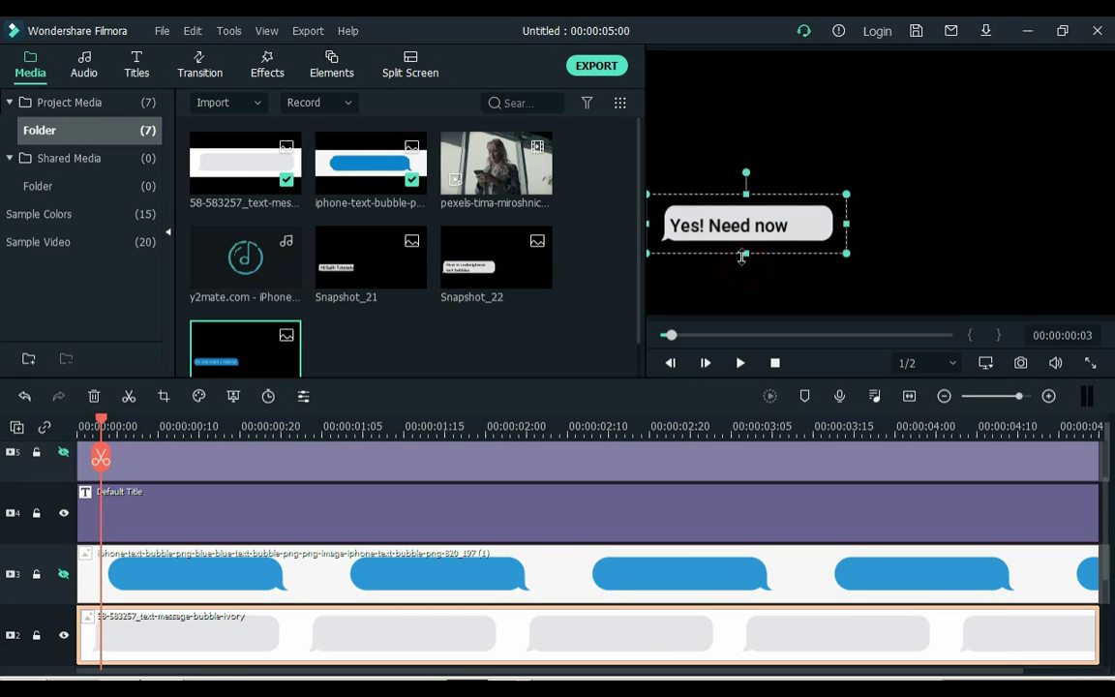
left_click_drag(759, 192, 743, 199)
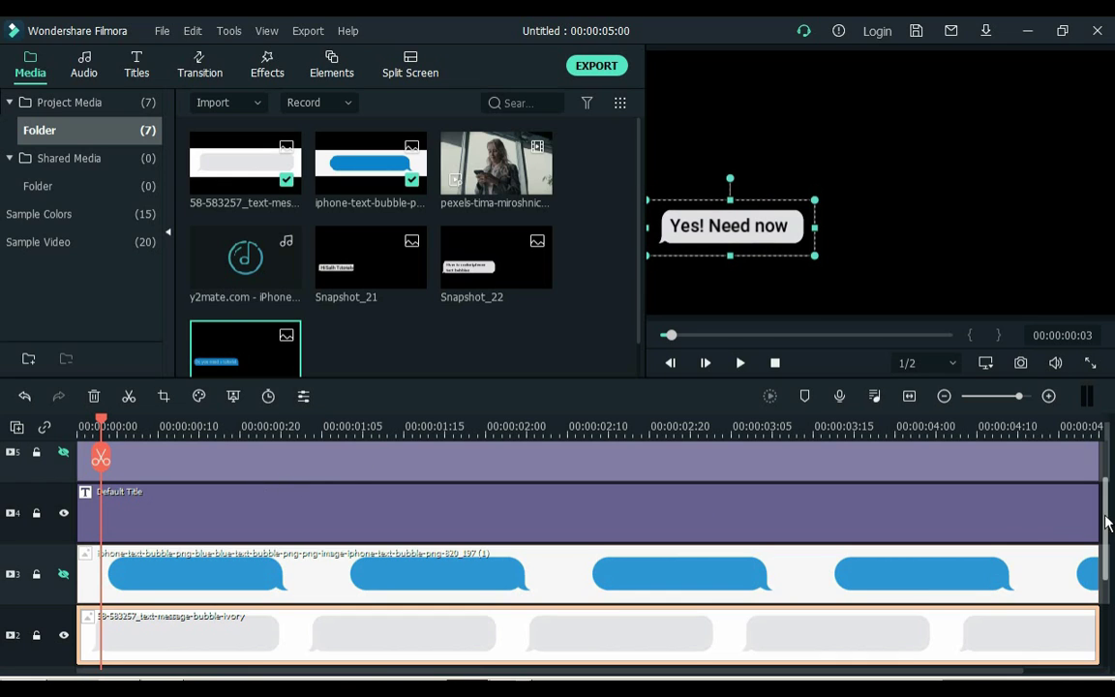
scroll(666, 520, "up", 2)
left_click(604, 497)
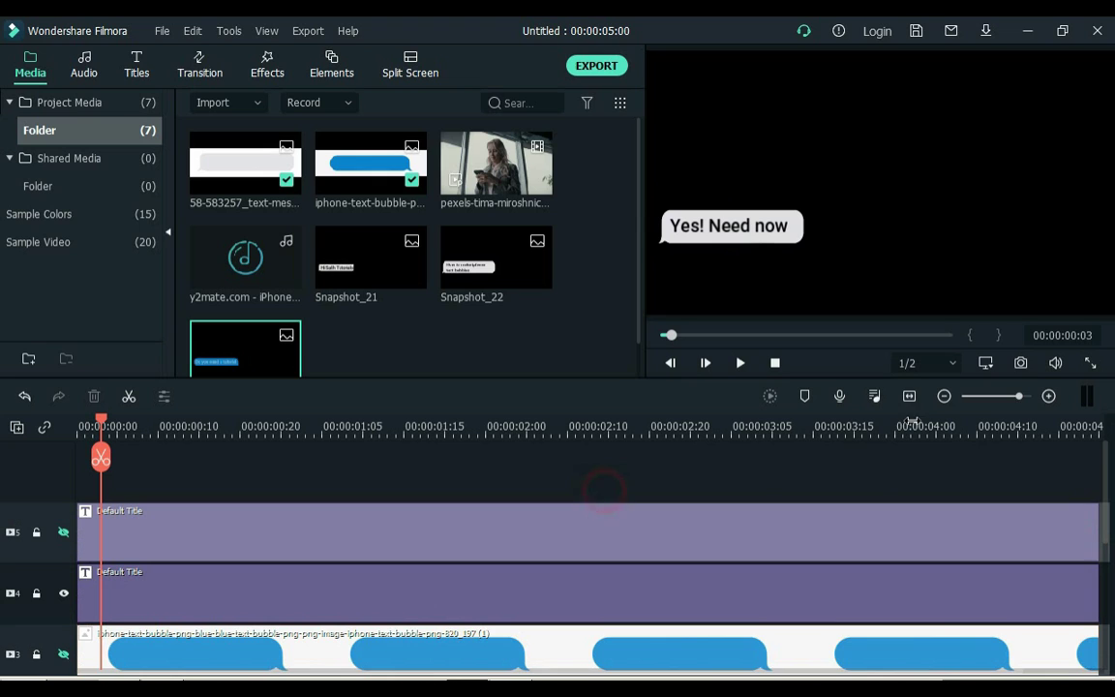
- Snapshot the frame, then show the blue bubble and its title while hiding the grey-bubble title and ivory bubble
left_click(1020, 363)
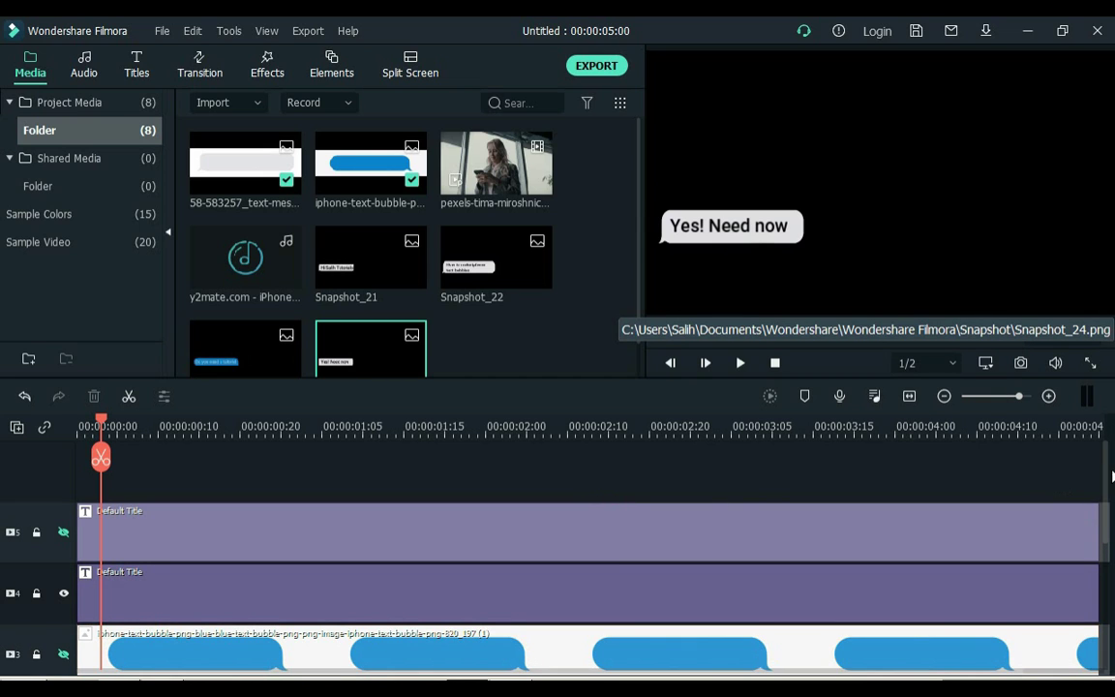
scroll(997, 465, "down", 2)
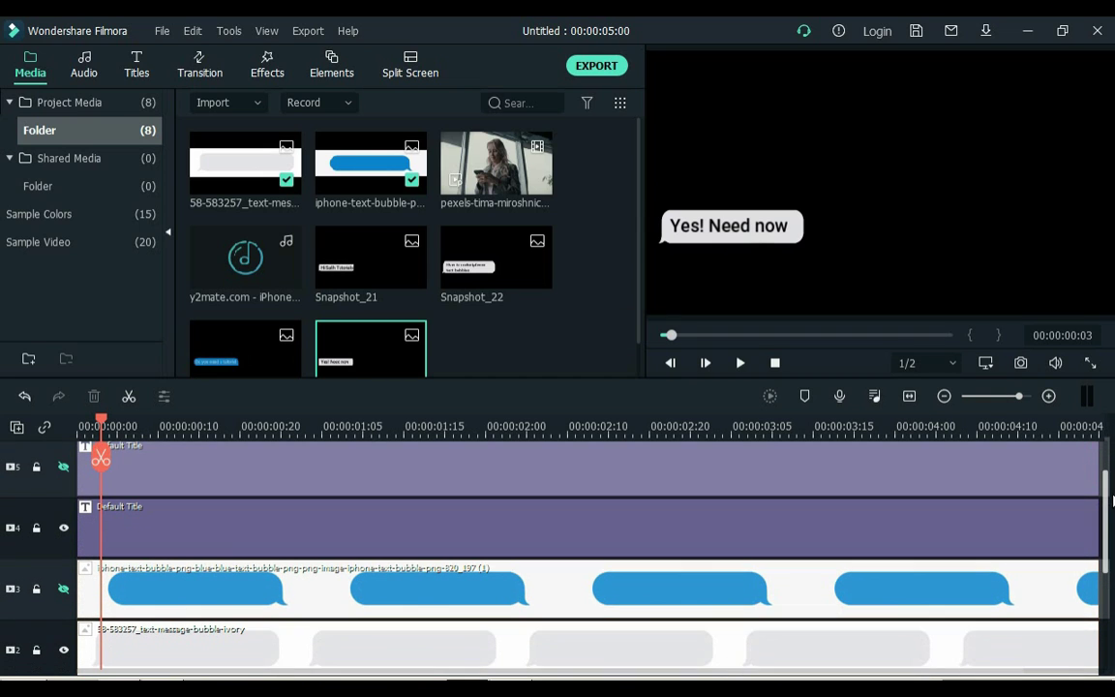
left_click(63, 467)
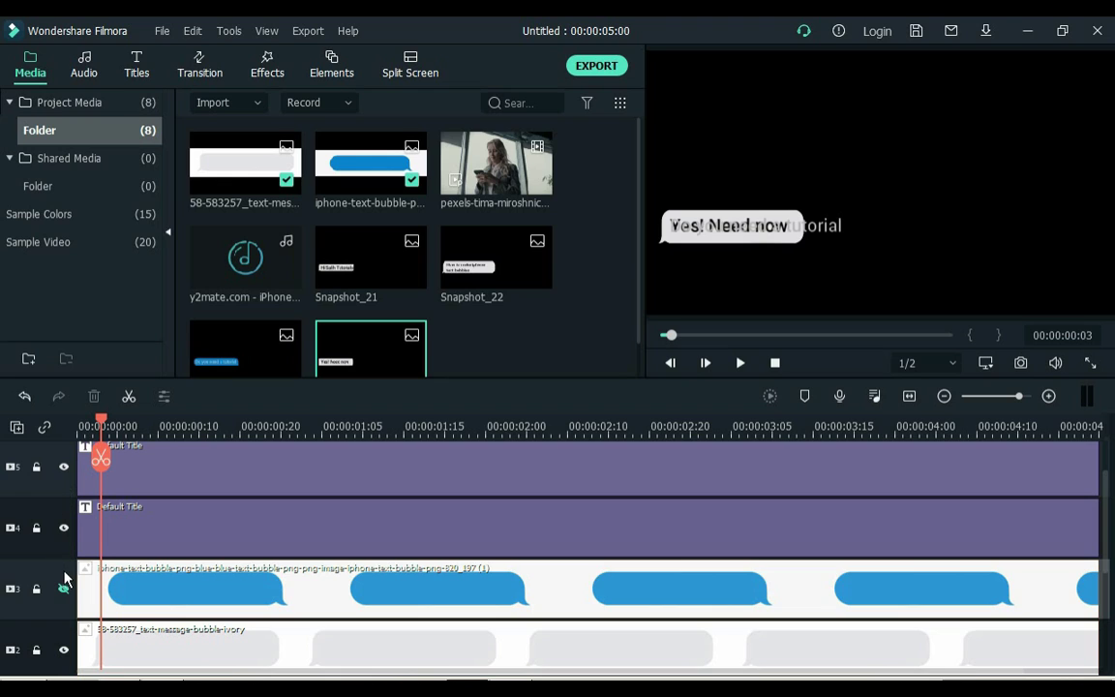
left_click(63, 528)
left_click(63, 587)
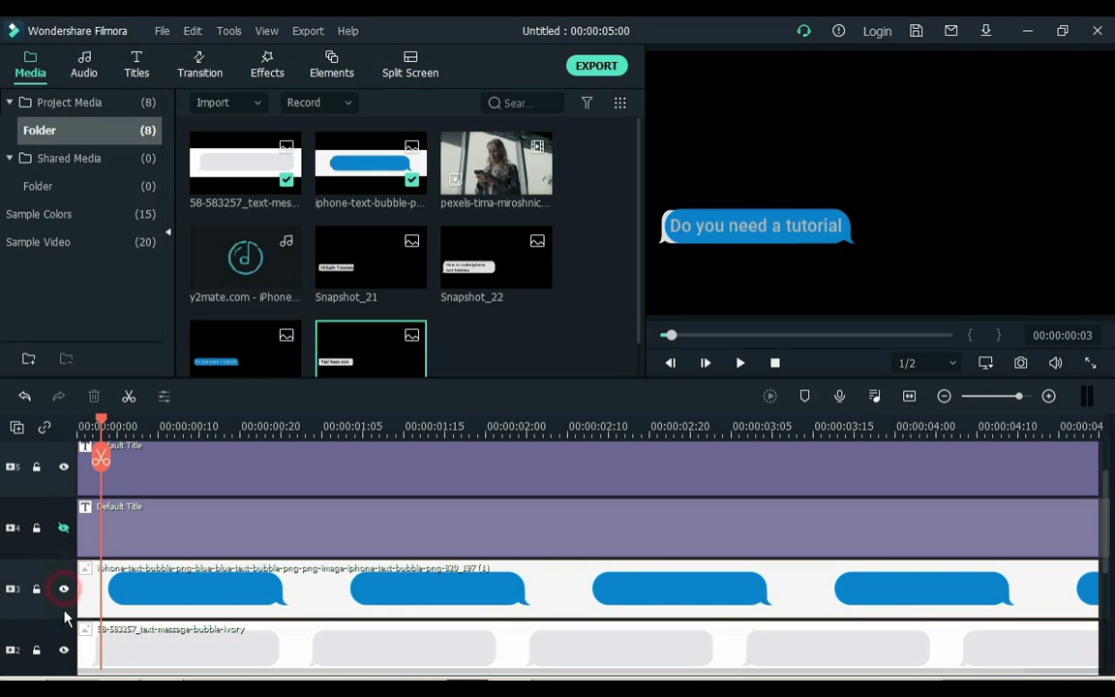
left_click(63, 649)
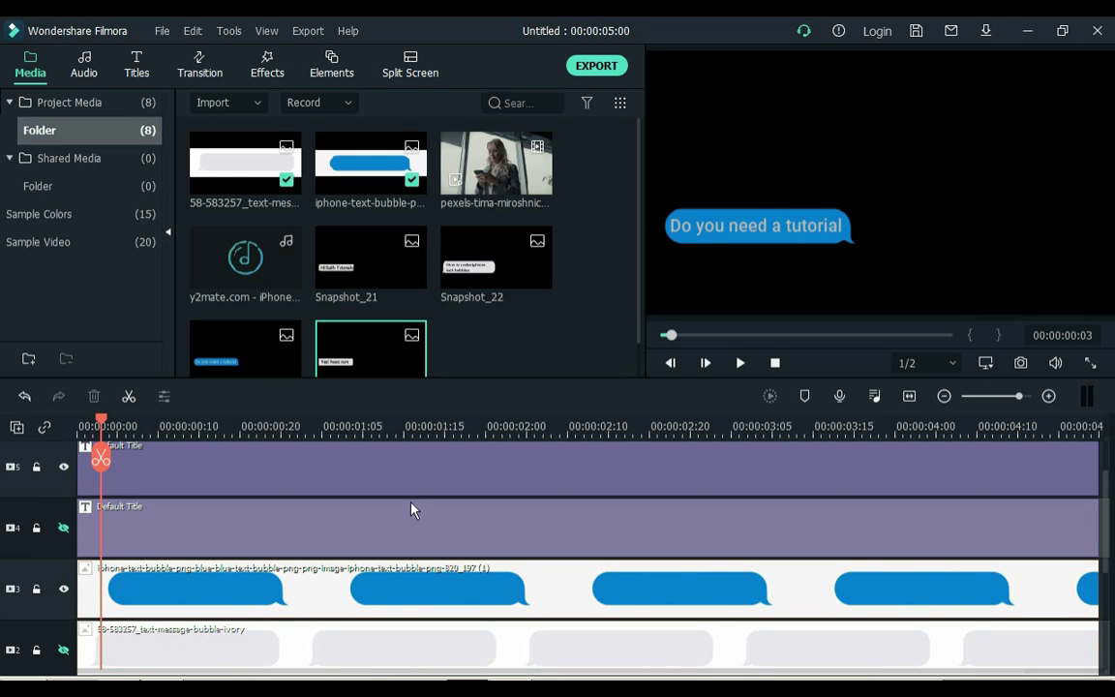
- Change the track 5 title's text to 'I make it now'
double_click(386, 466)
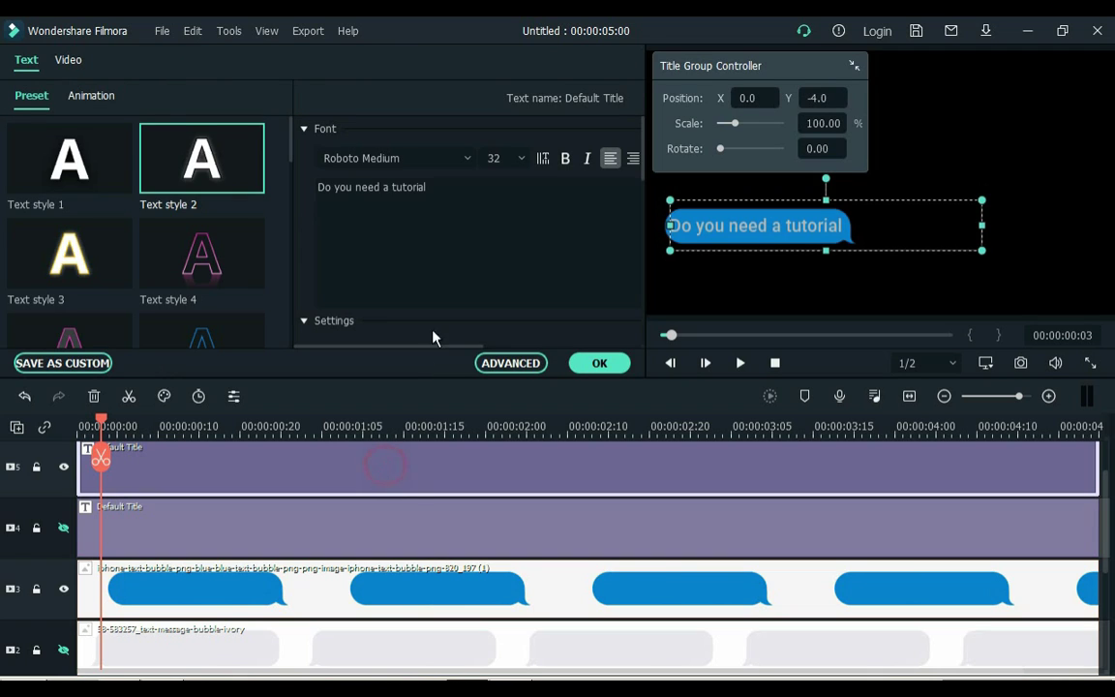
left_click(463, 235)
key("ctrl+a")
type("I")
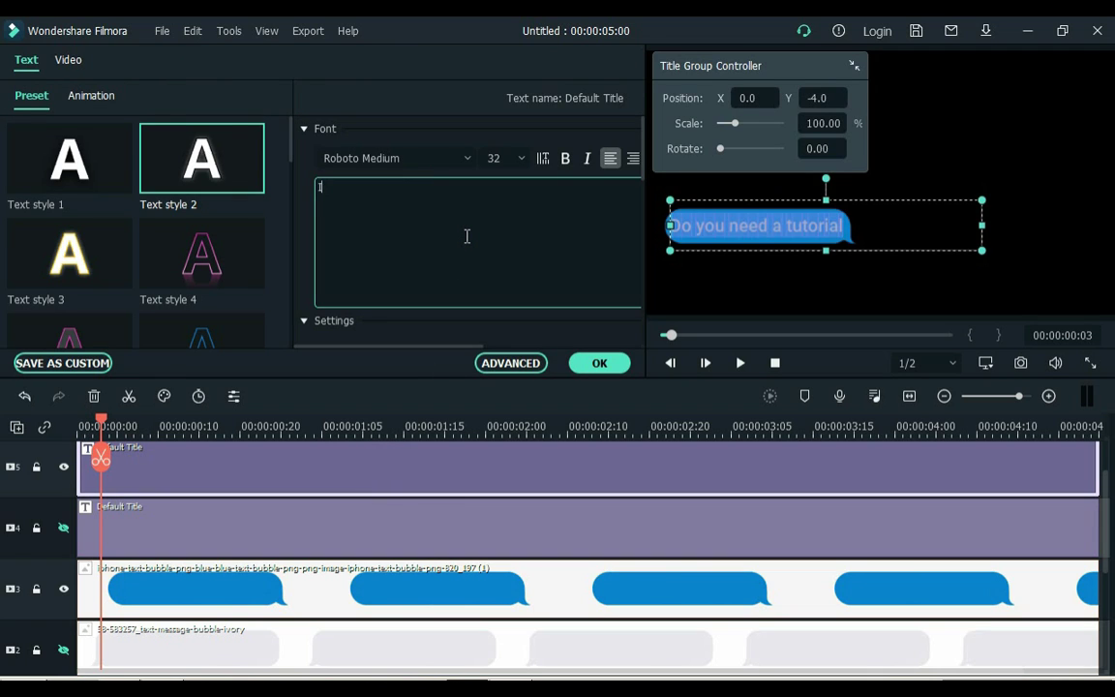
type(" make it now")
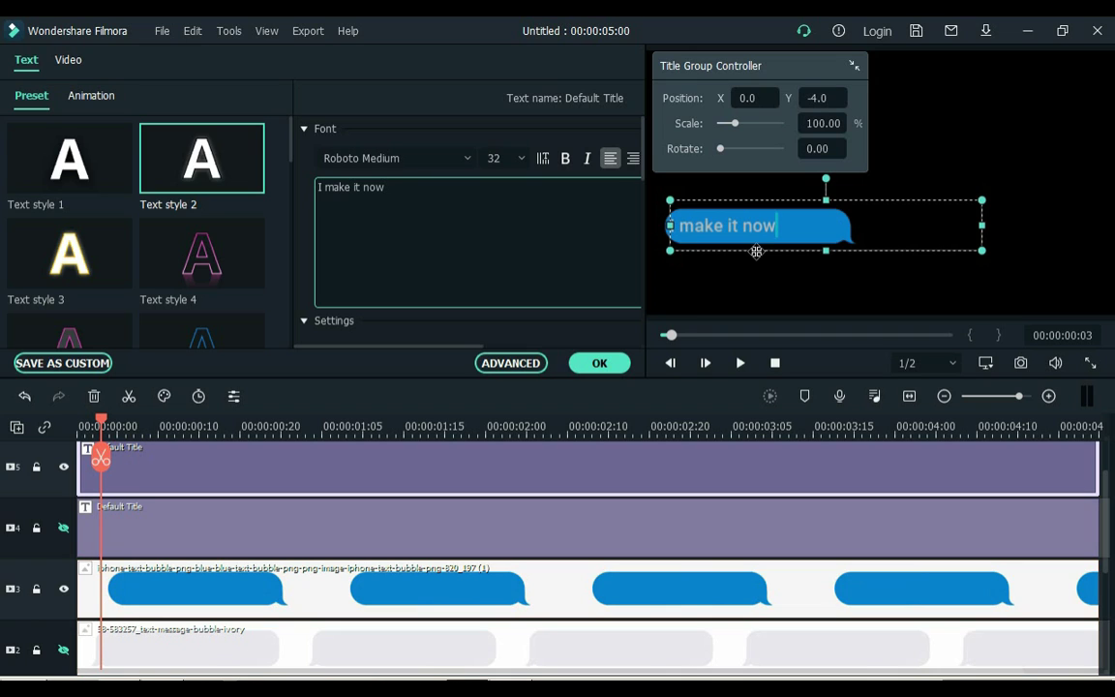
left_click(592, 366)
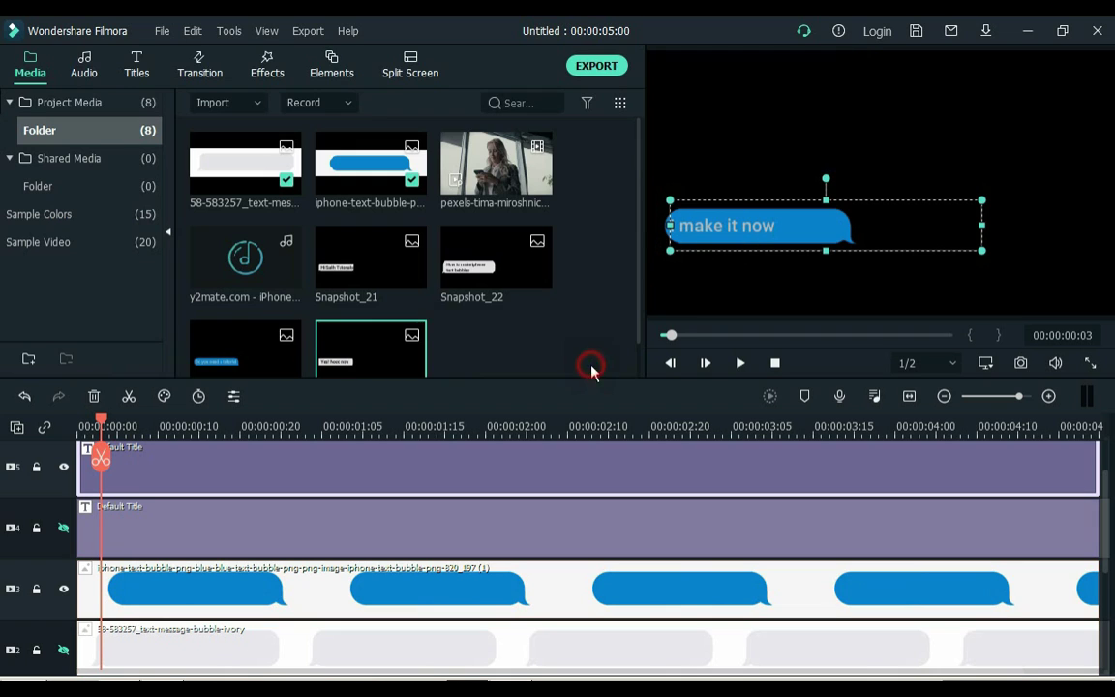
- Narrow the title box and the blue bubble to fit the shorter text
left_click(729, 242)
left_click_drag(981, 230, 820, 229)
left_click(846, 237)
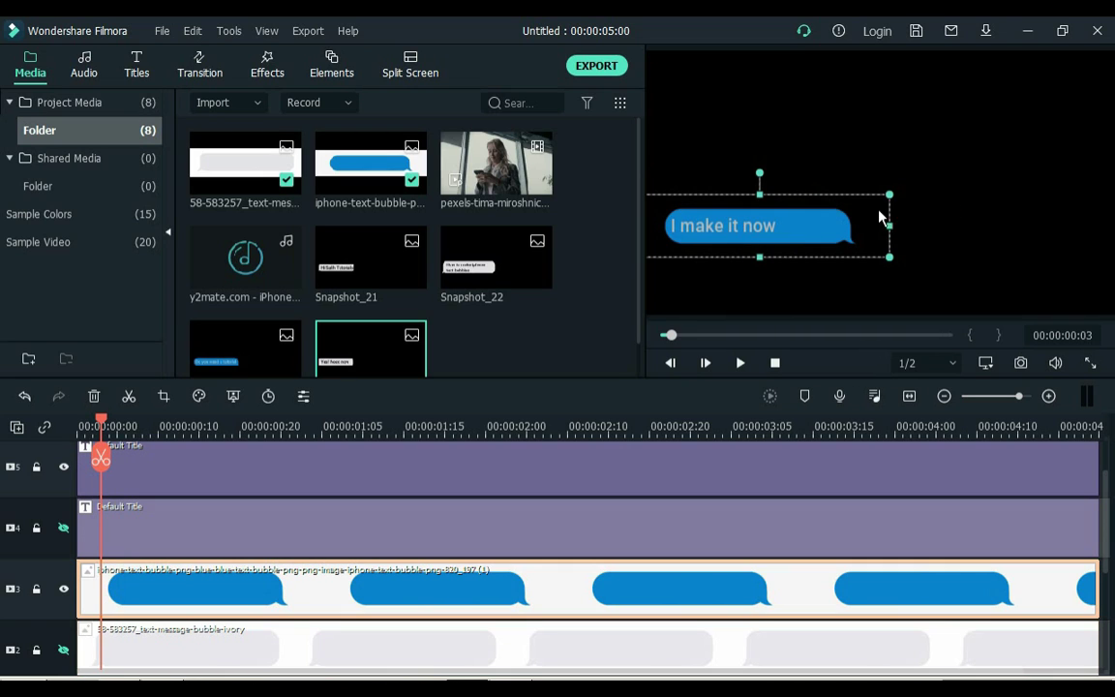
left_click_drag(892, 226, 841, 226)
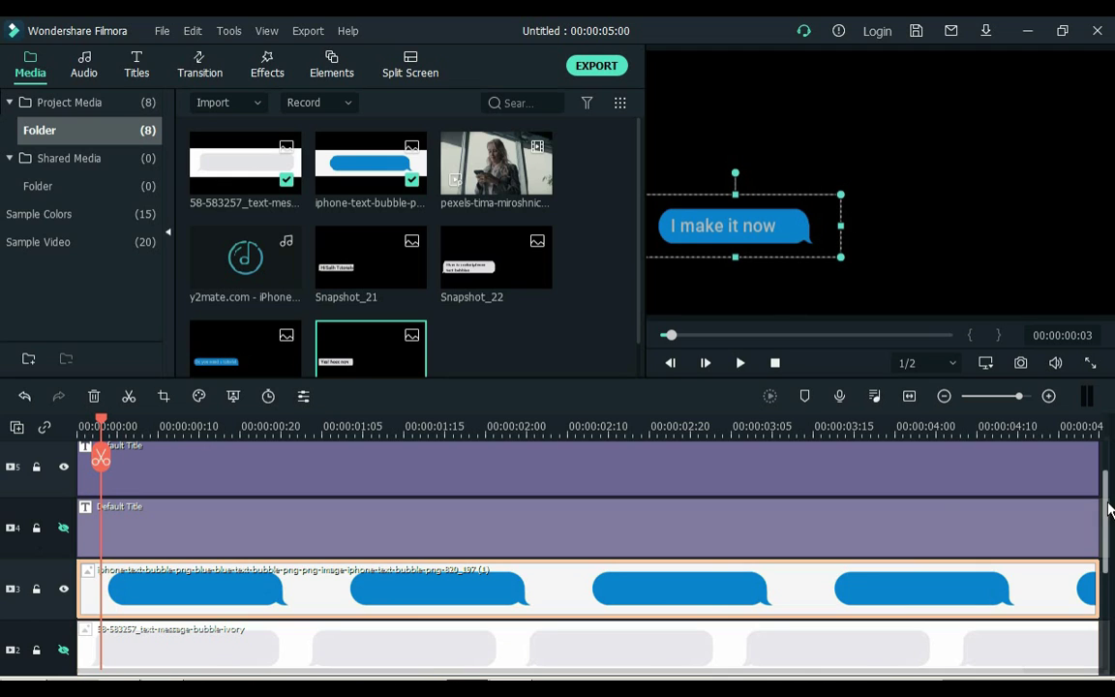
scroll(1017, 474, "up", 2)
left_click(1007, 469)
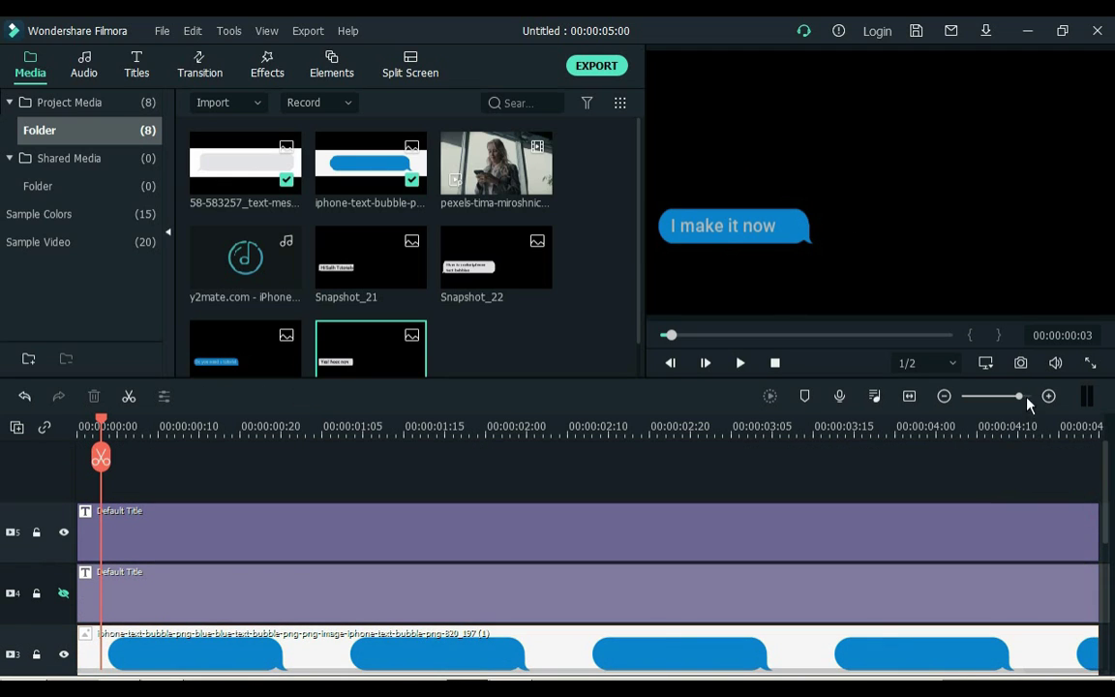
- Snapshot the frame and make the track 4 title and ivory bubble tracks visible again
left_click(1025, 366)
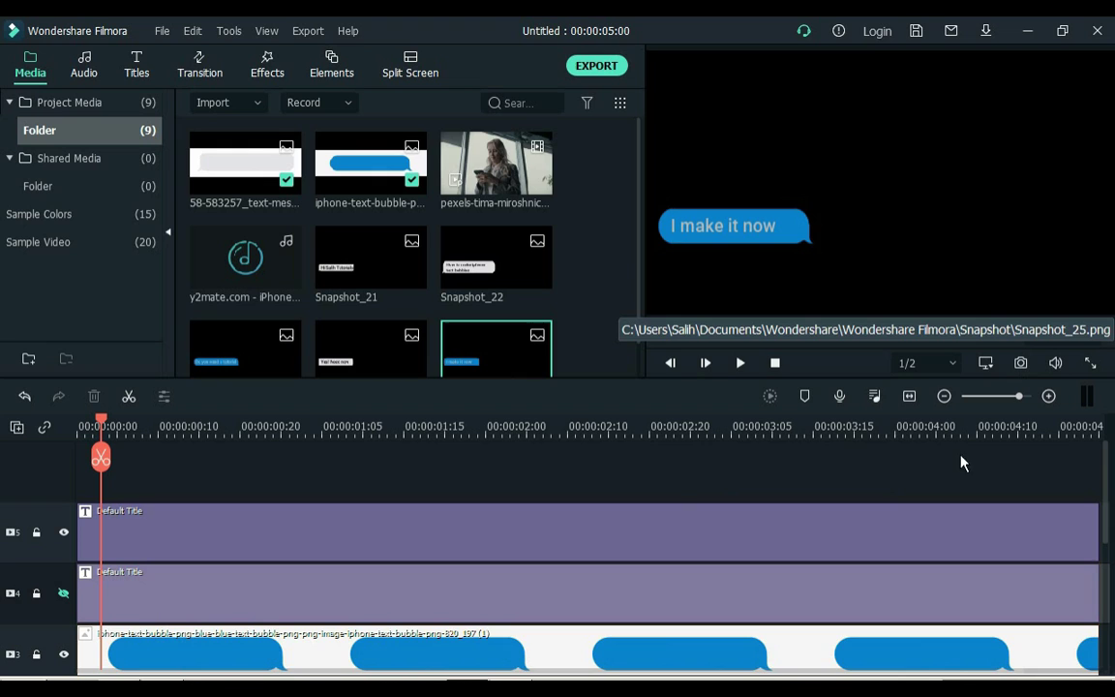
left_click(64, 592)
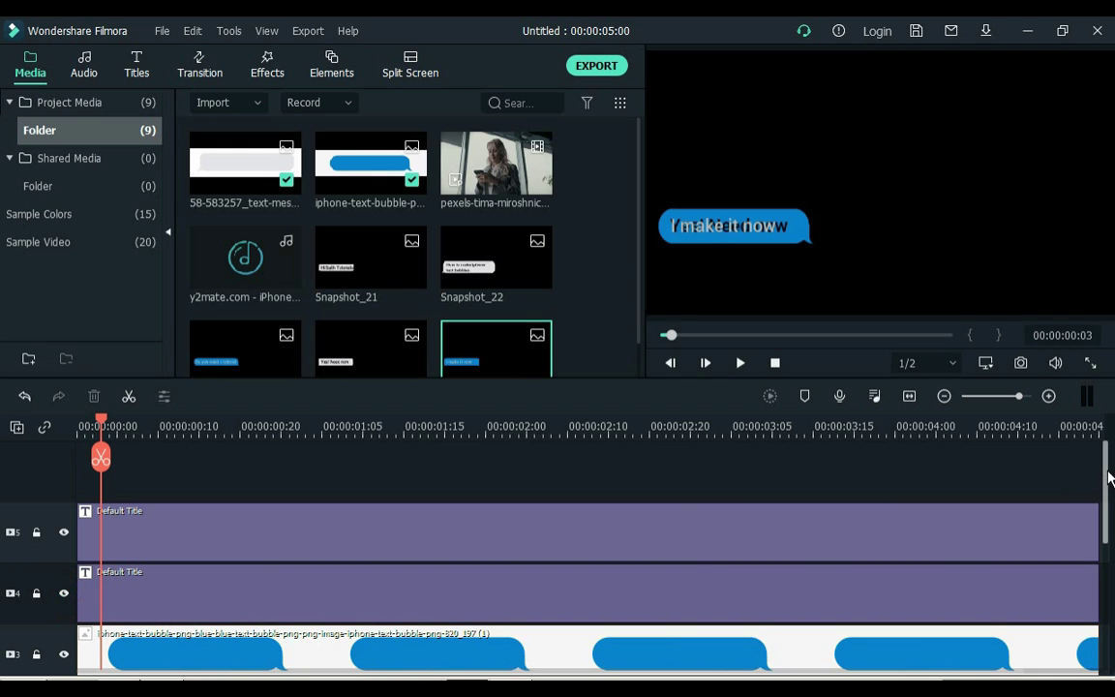
scroll(1111, 524, "down", 3)
left_click(65, 609)
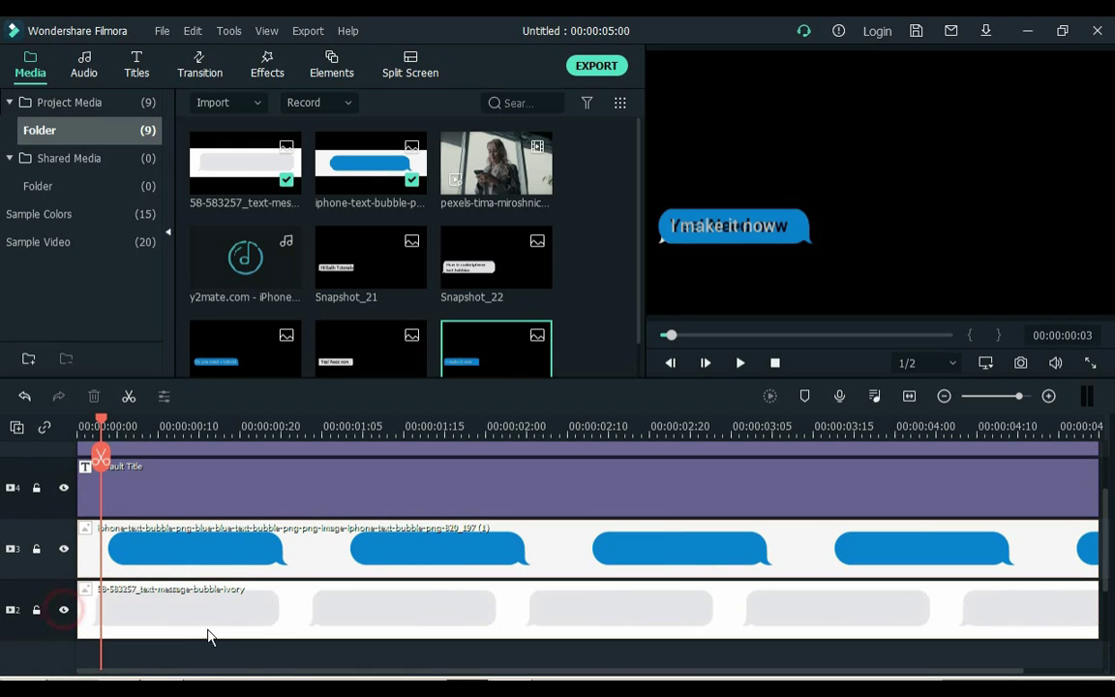
- Show the ivory bubble track, then select and delete every clip on the timeline
left_click(1107, 523)
scroll(1107, 524, "up", 3)
key("ctrl+a")
scroll(1107, 524, "down", 5)
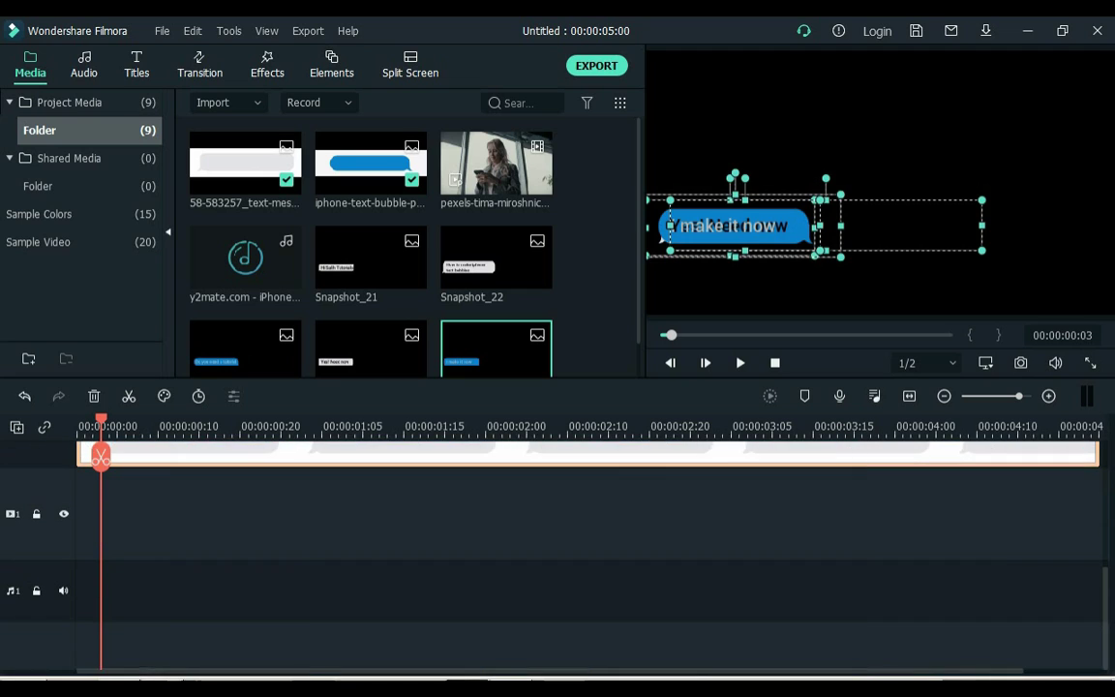
key("Delete")
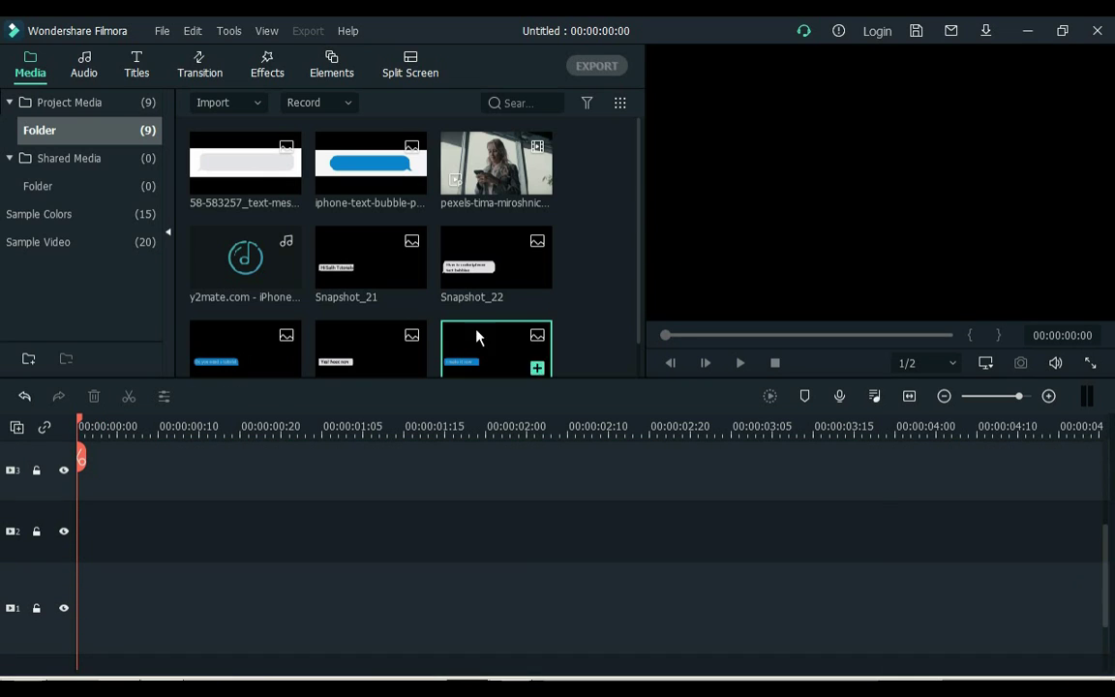
- Preview each of the five bubble snapshots, from Hi Salih Tutorials to I make it now
left_click(357, 280)
key("space")
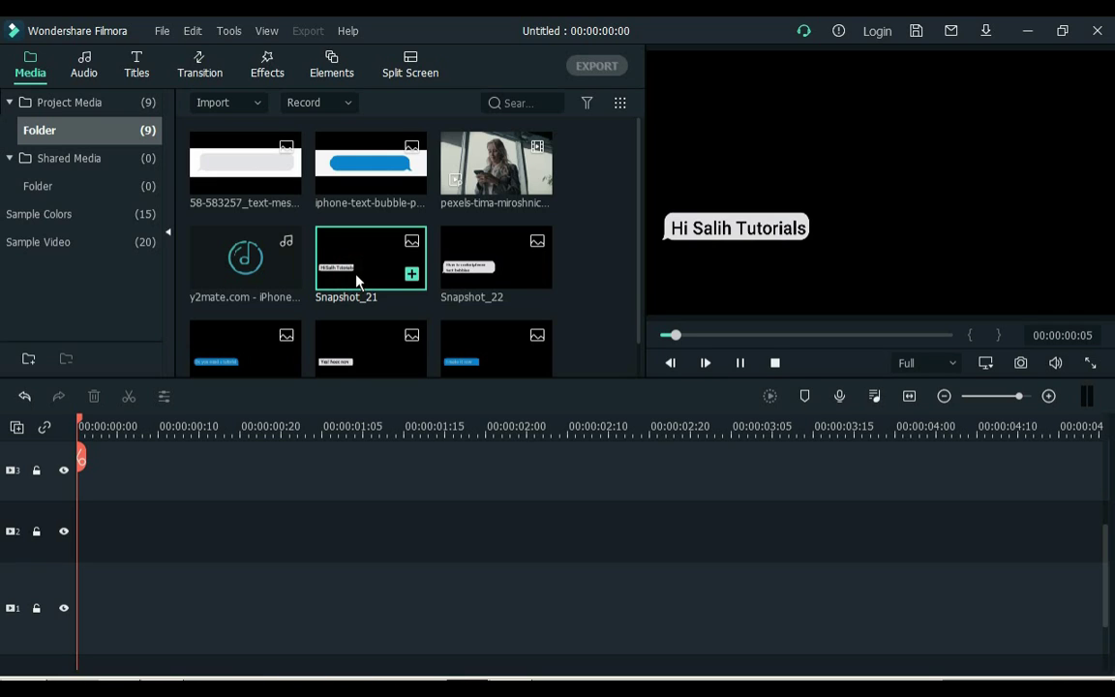
left_click(471, 288)
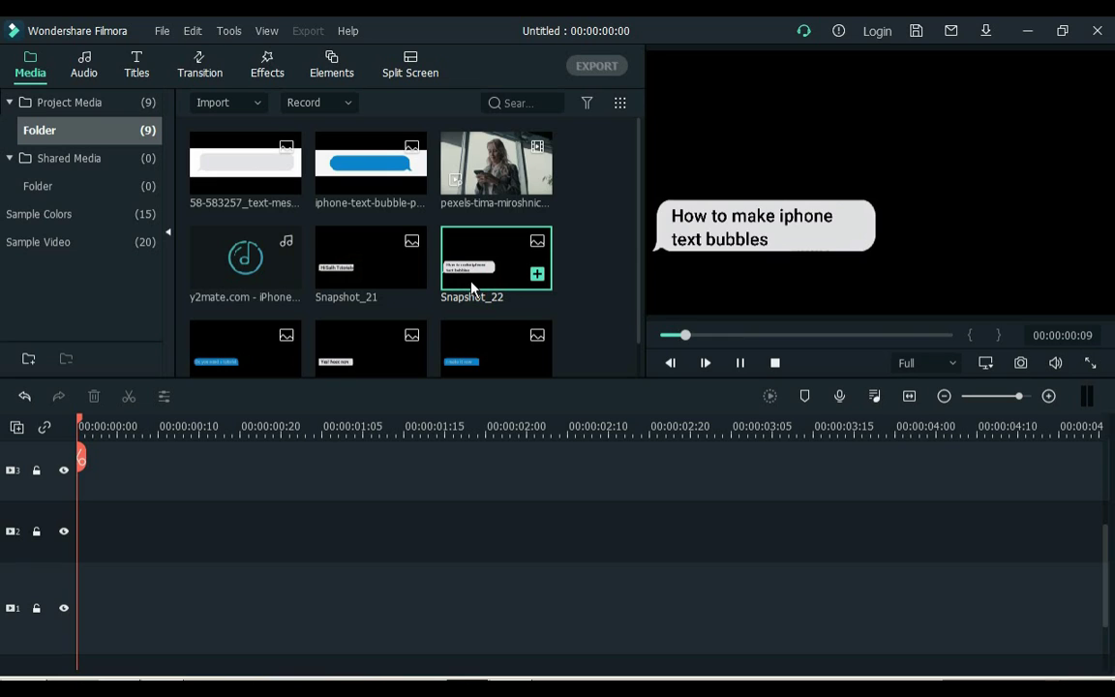
left_click(258, 364)
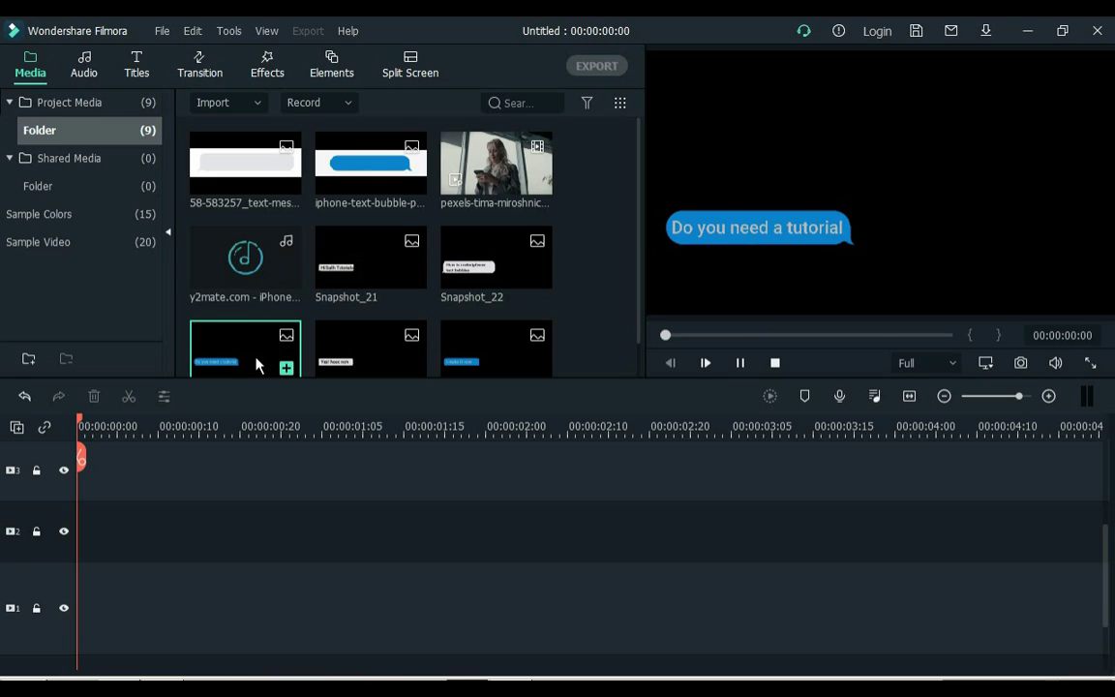
left_click(351, 358)
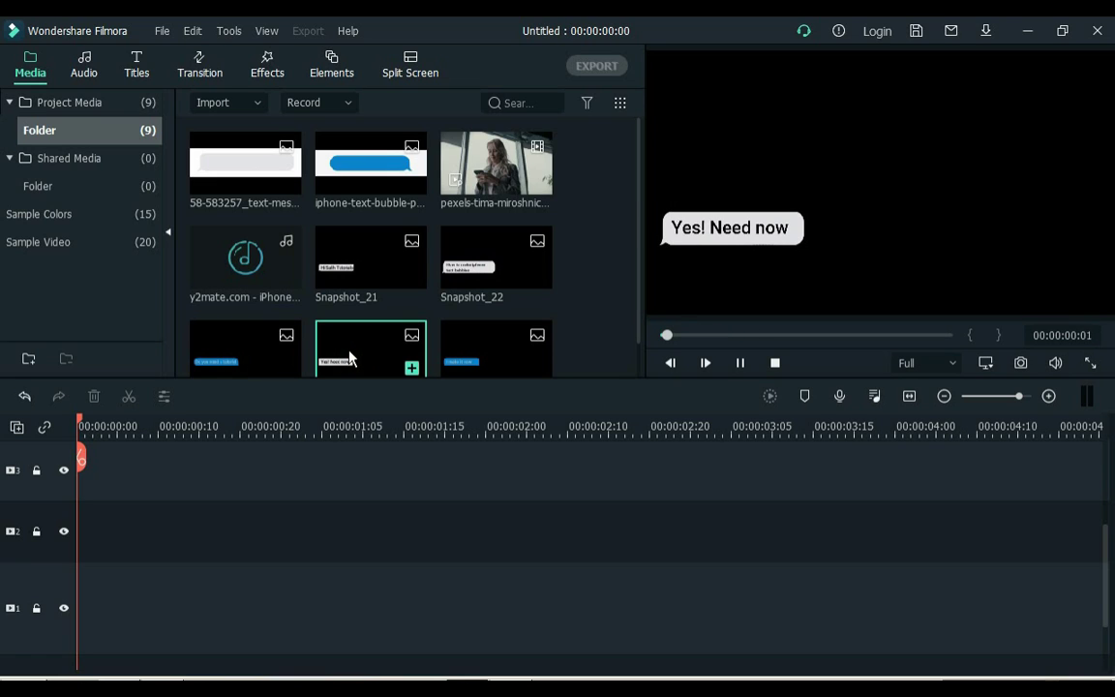
left_click(453, 352)
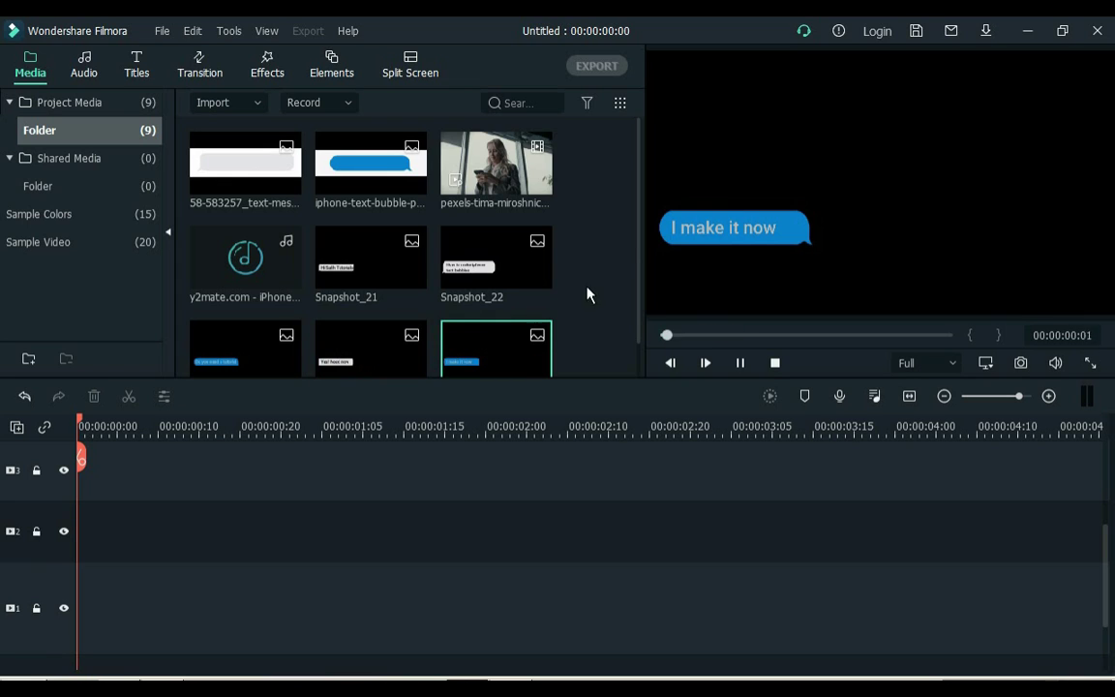
scroll(642, 228, "down", 1)
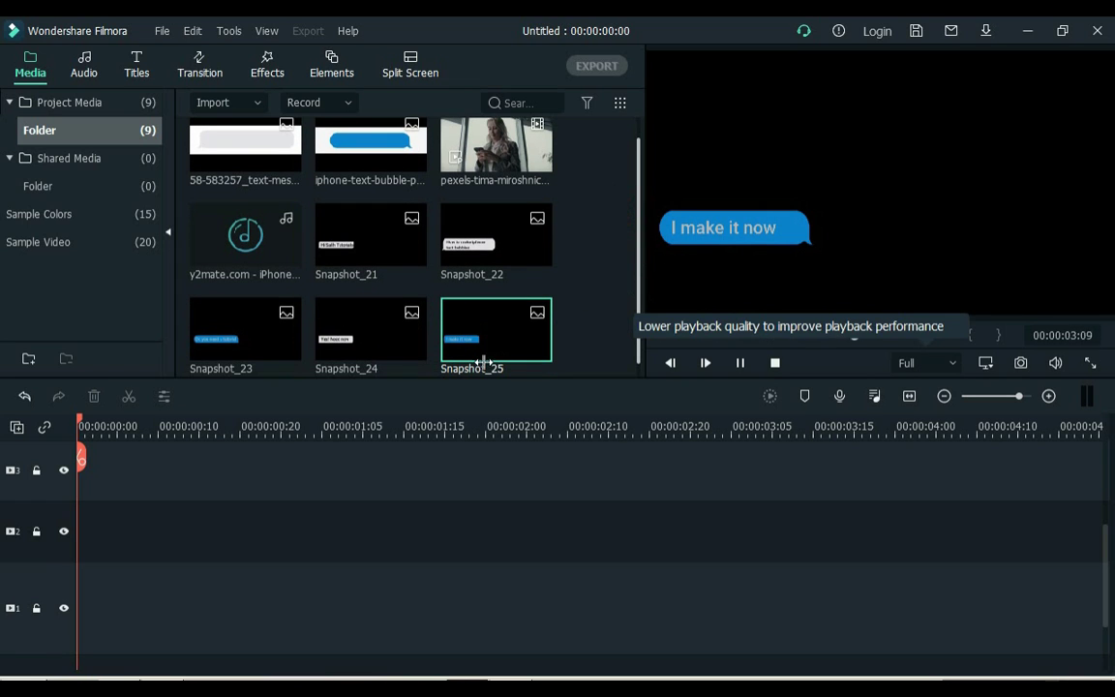
left_click(579, 521)
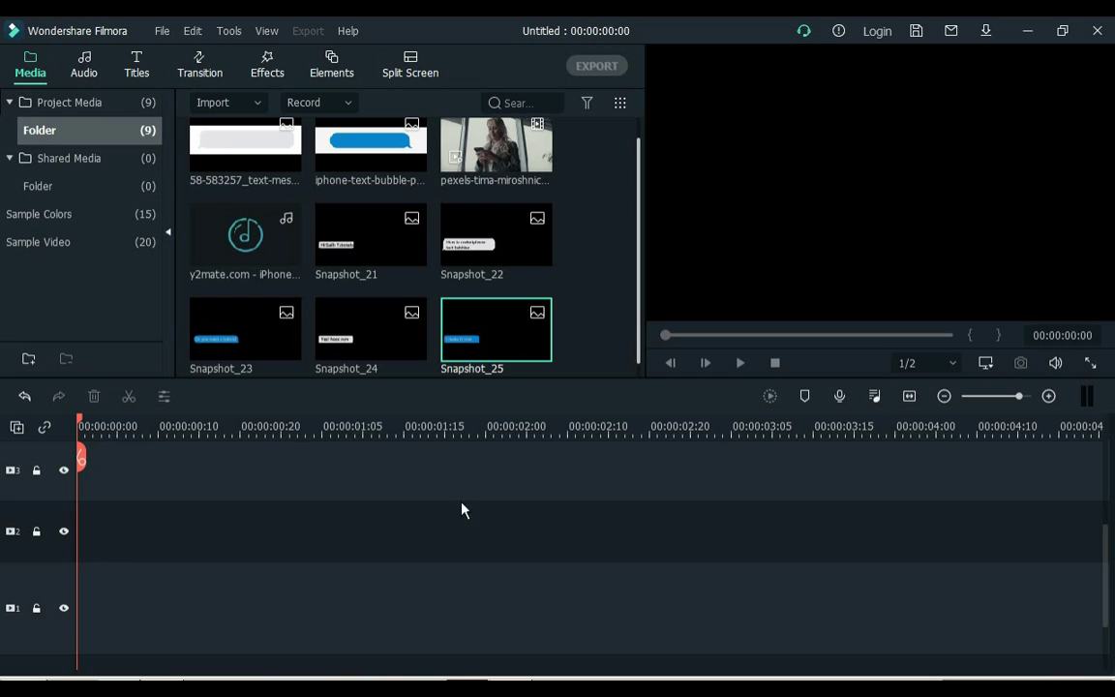
- Place Snapshot_21 on track 2 and switch its animation to custom keyframes
left_click_drag(376, 254, 82, 540)
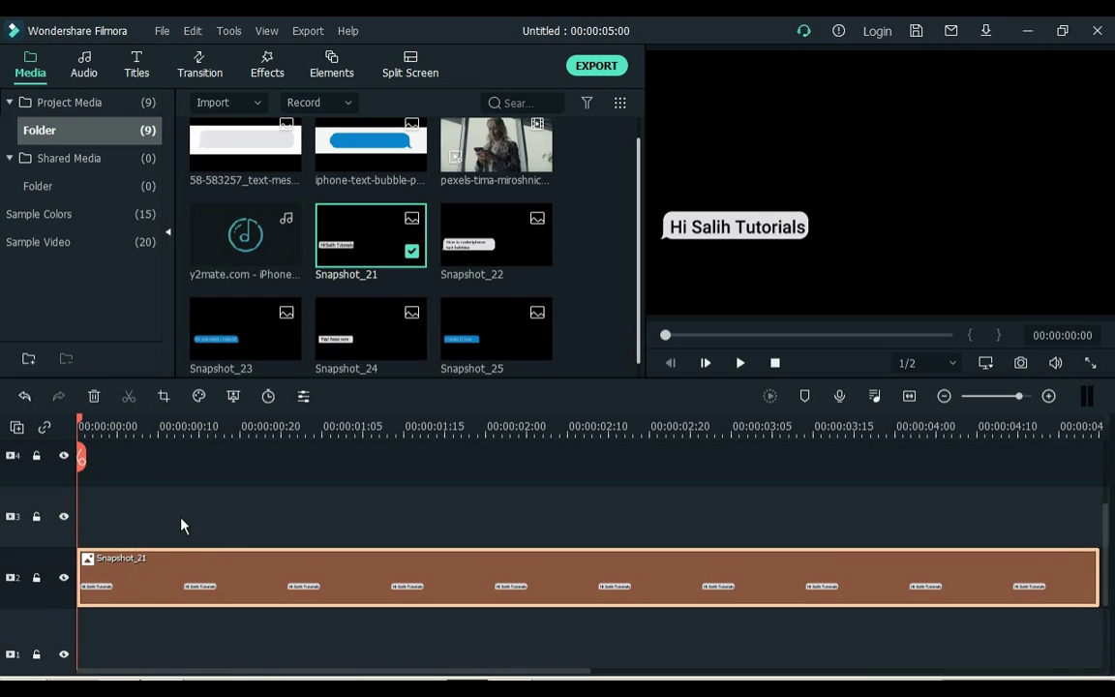
double_click(108, 582)
left_click(24, 100)
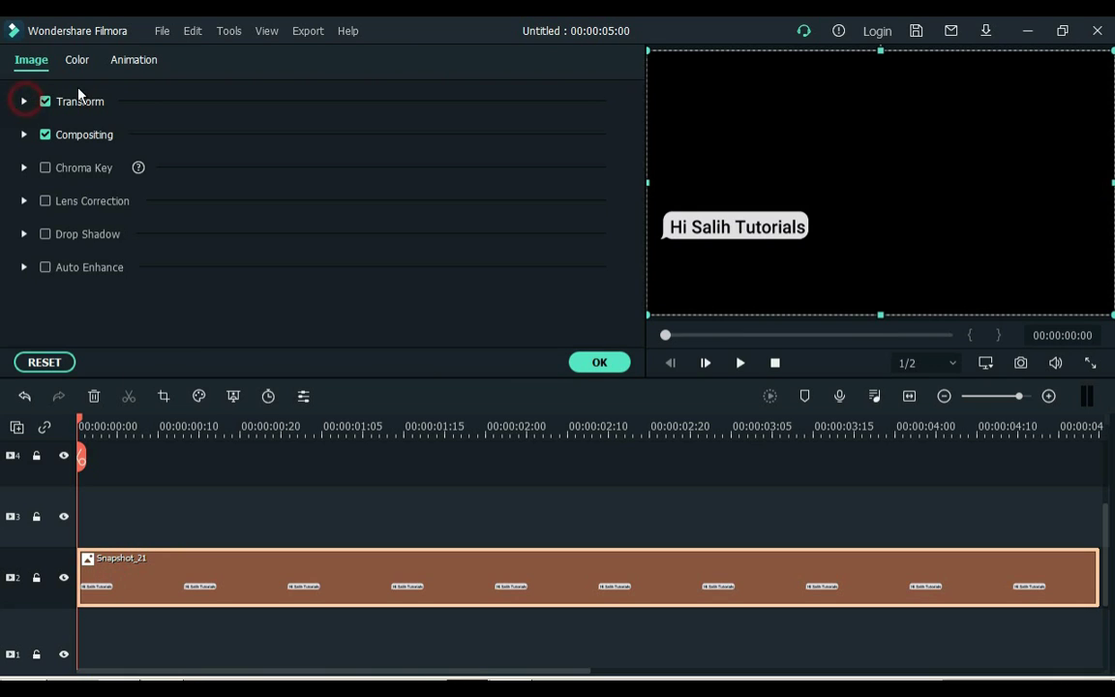
left_click(135, 61)
left_click(102, 99)
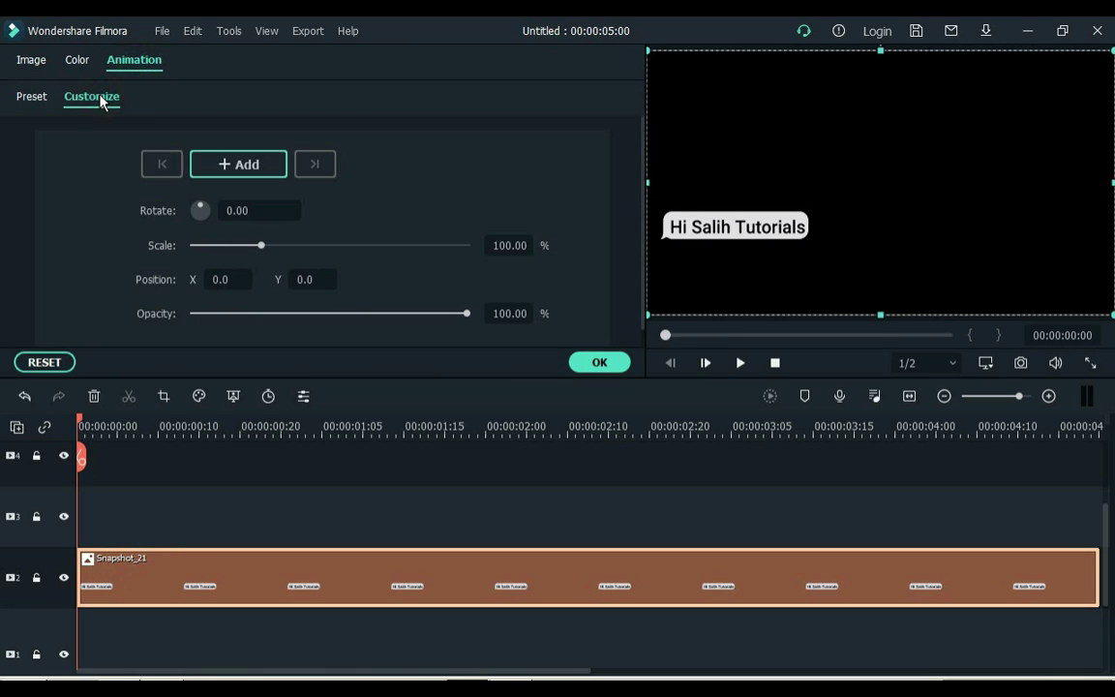
- Keyframe Snapshot_21's opacity from 0% at the start to 100% three frames in
left_click_drag(198, 313, 175, 315)
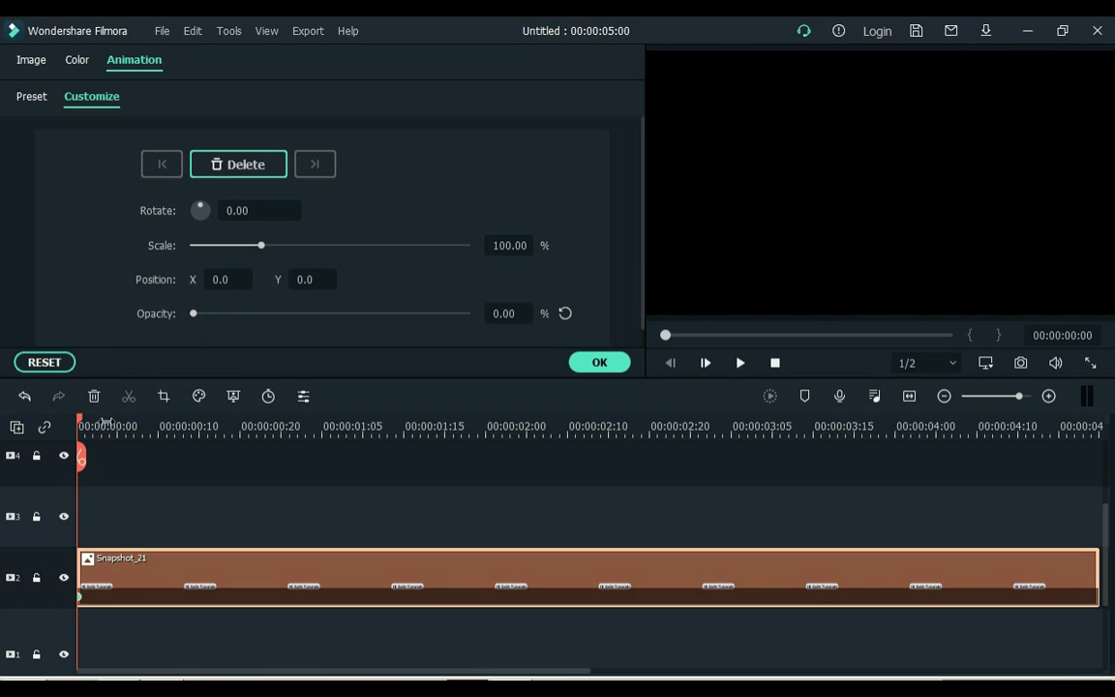
left_click_drag(78, 424, 101, 427)
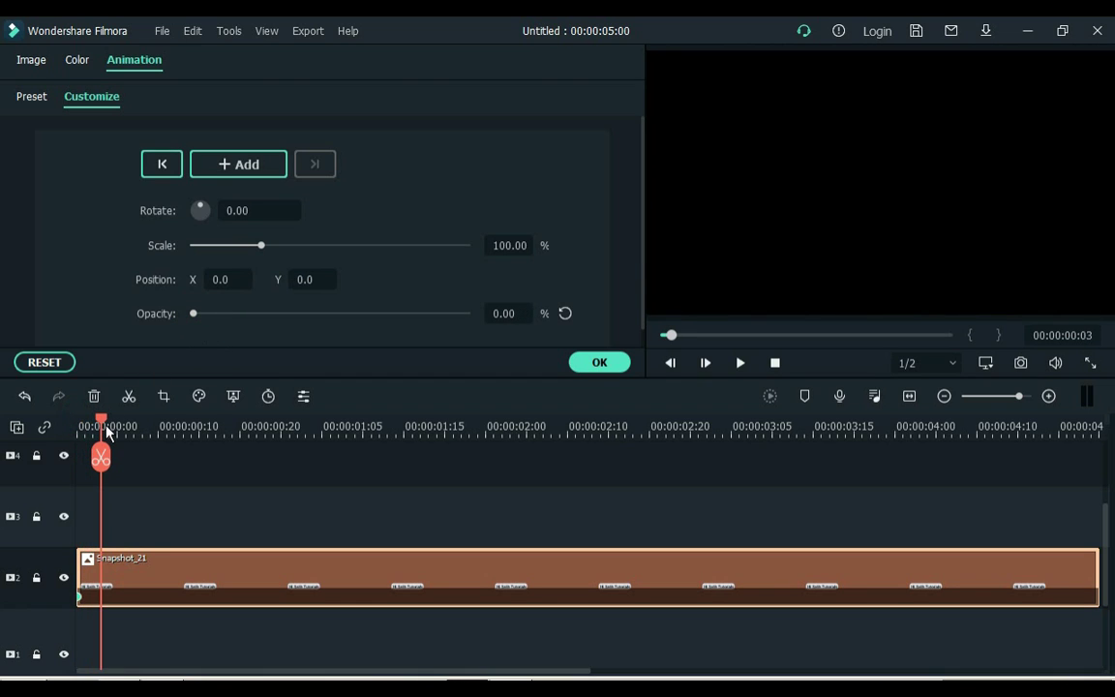
left_click_drag(378, 314, 510, 319)
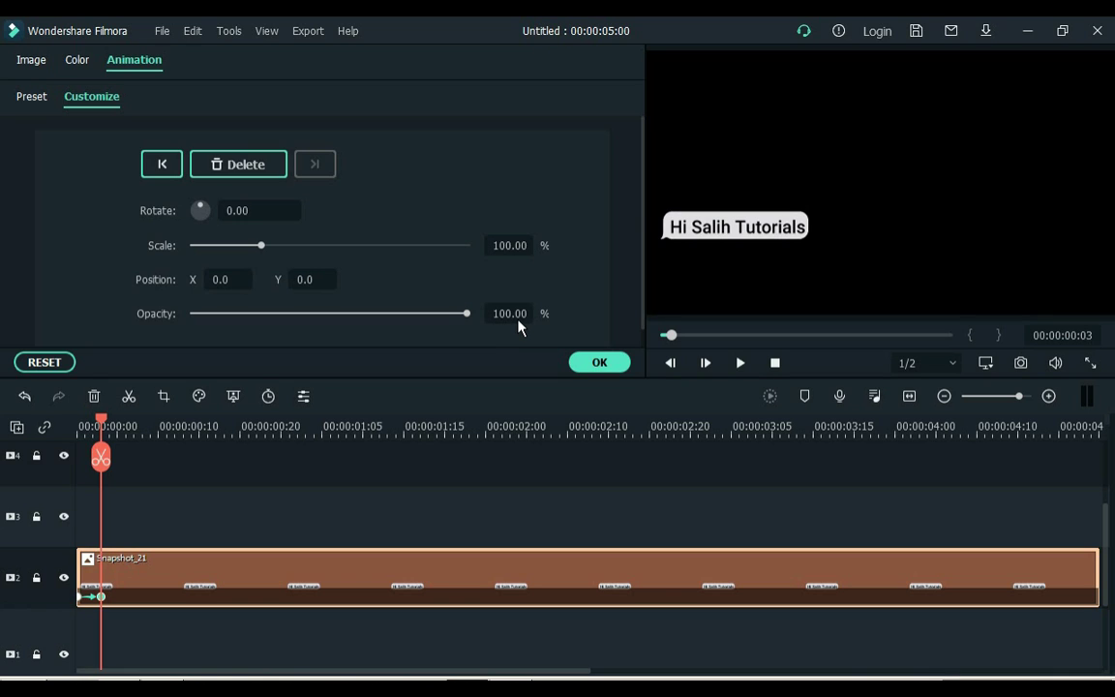
left_click(79, 427)
key("space")
key("space")
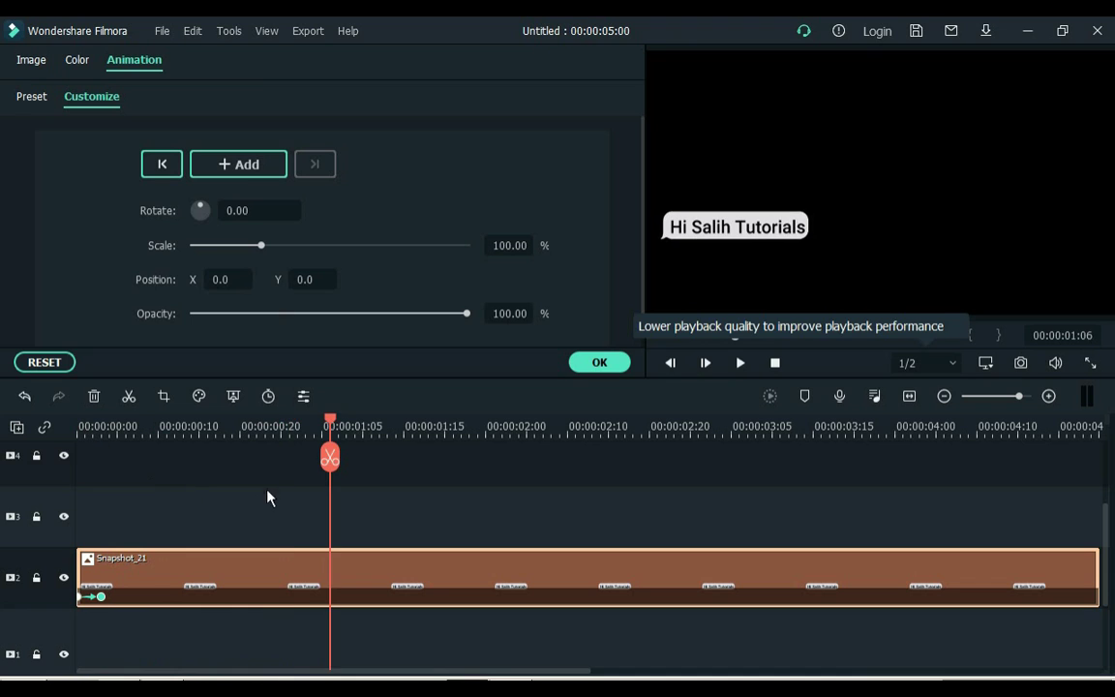
scroll(1100, 520, "up", 2)
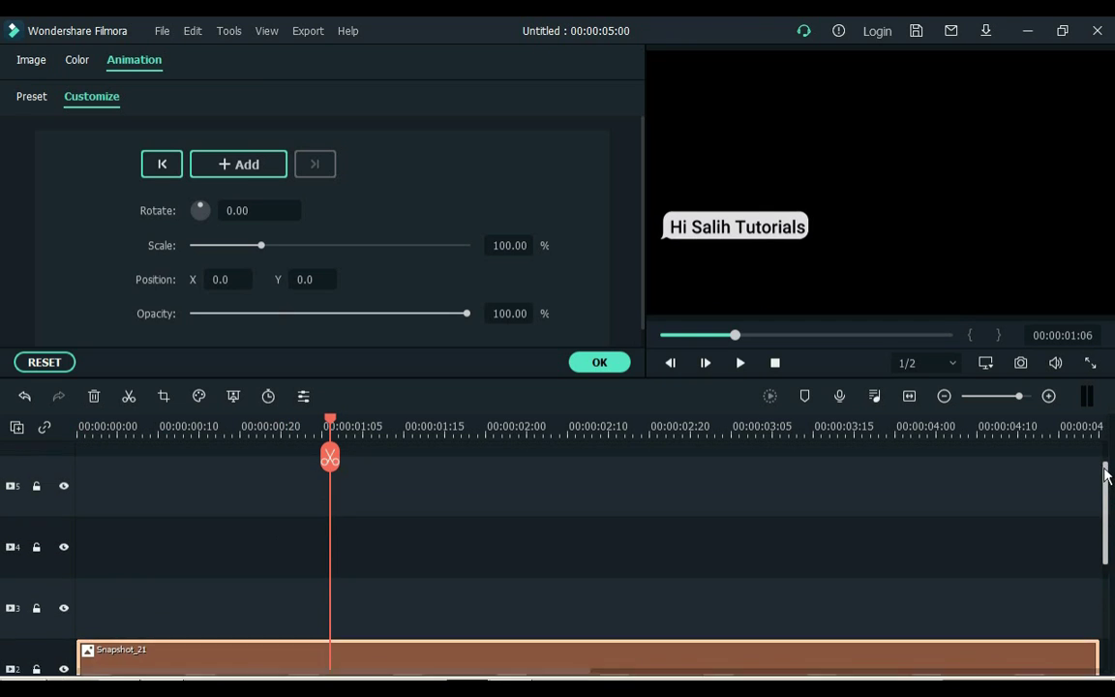
left_click(597, 363)
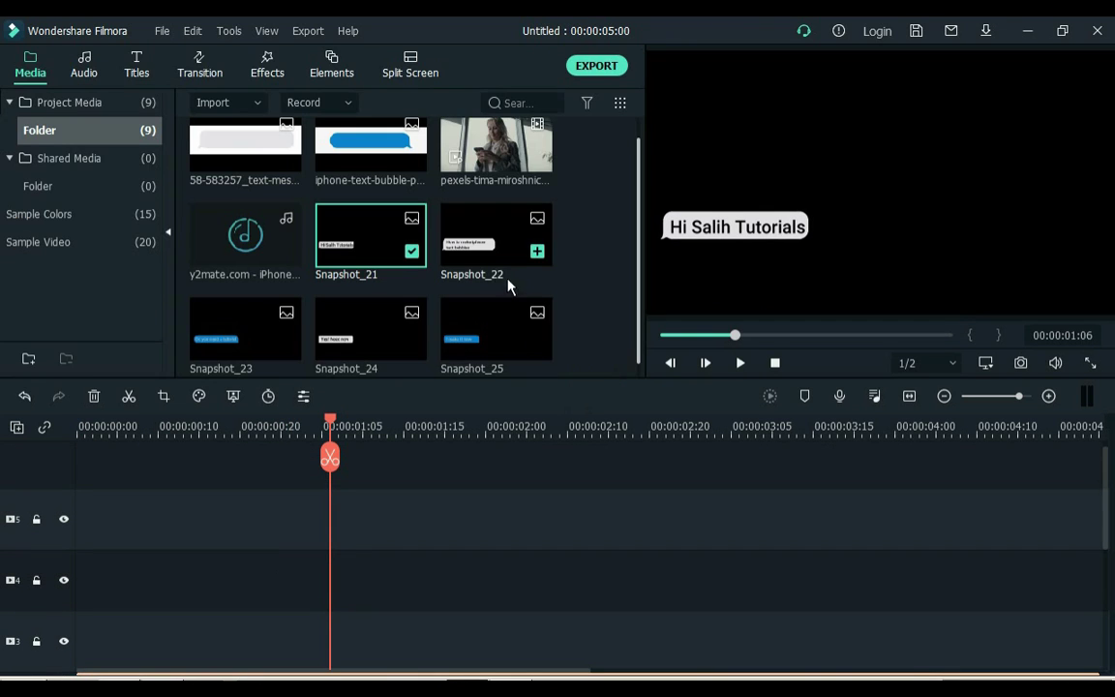
- Drop Snapshot_22 on track 3 at 00:00:01:06 with opacity keyframes 0% to 100% by 00:00:01:09
left_click_drag(510, 281, 341, 638)
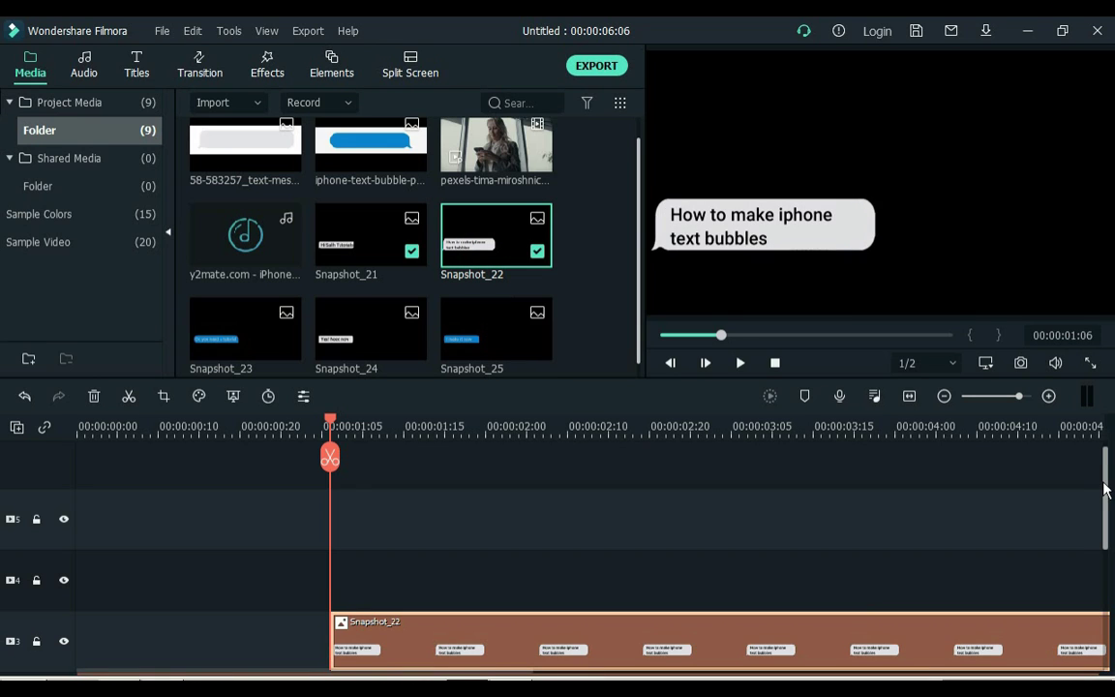
scroll(1108, 486, "down", 2)
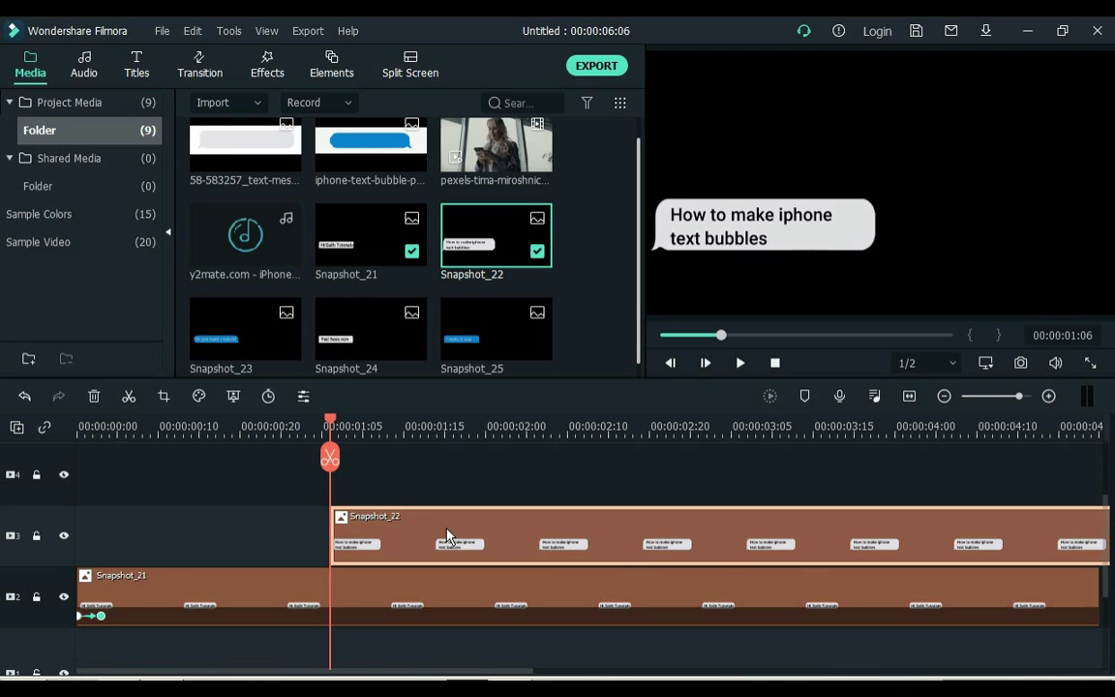
double_click(420, 540)
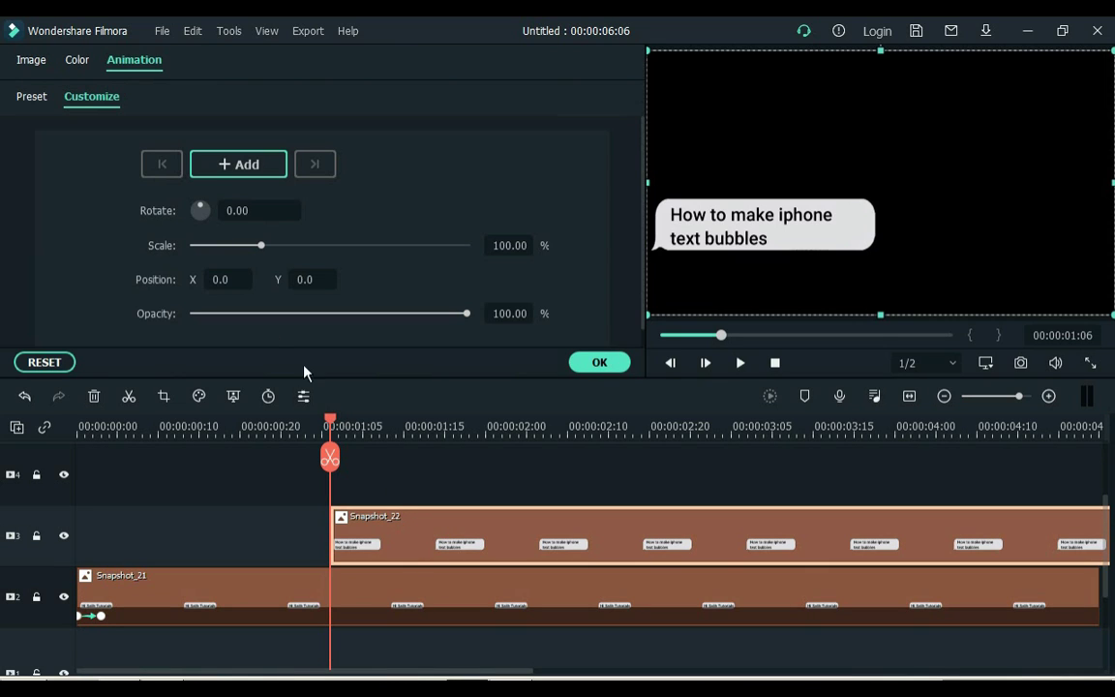
left_click_drag(213, 314, 193, 314)
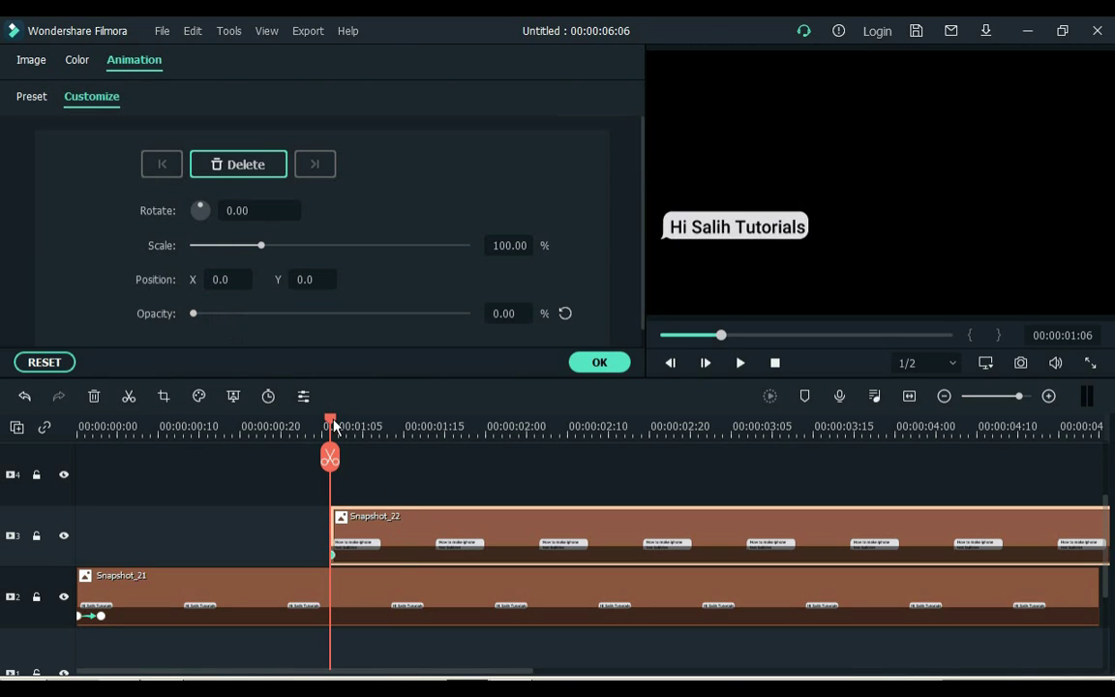
left_click_drag(333, 427, 362, 433)
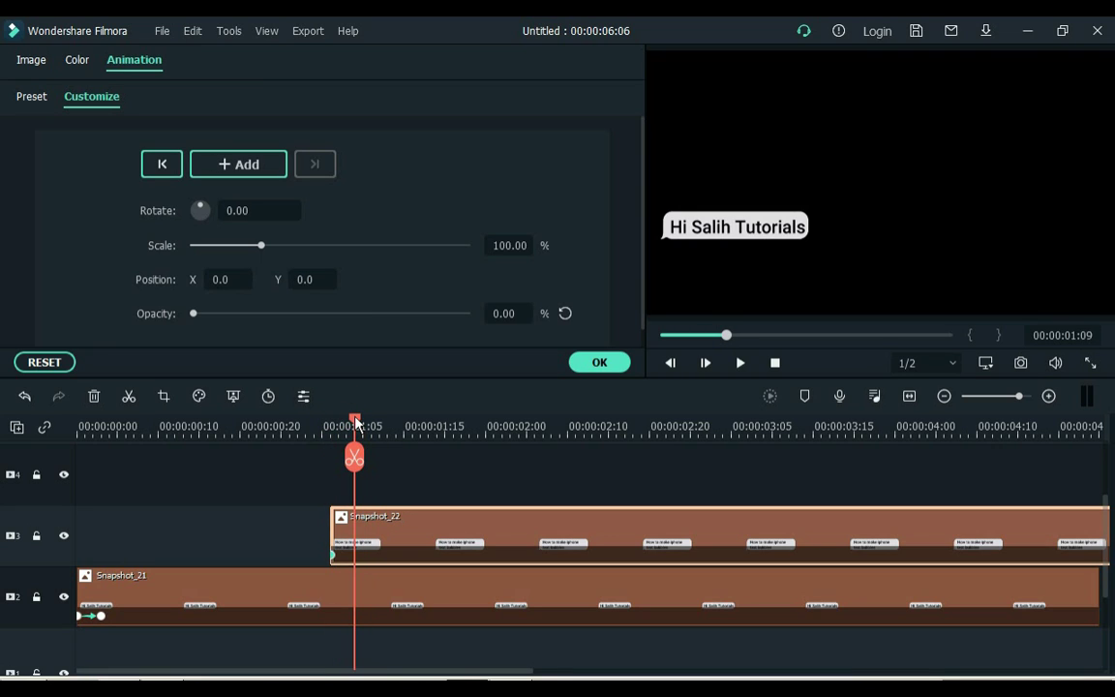
left_click_drag(353, 314, 475, 320)
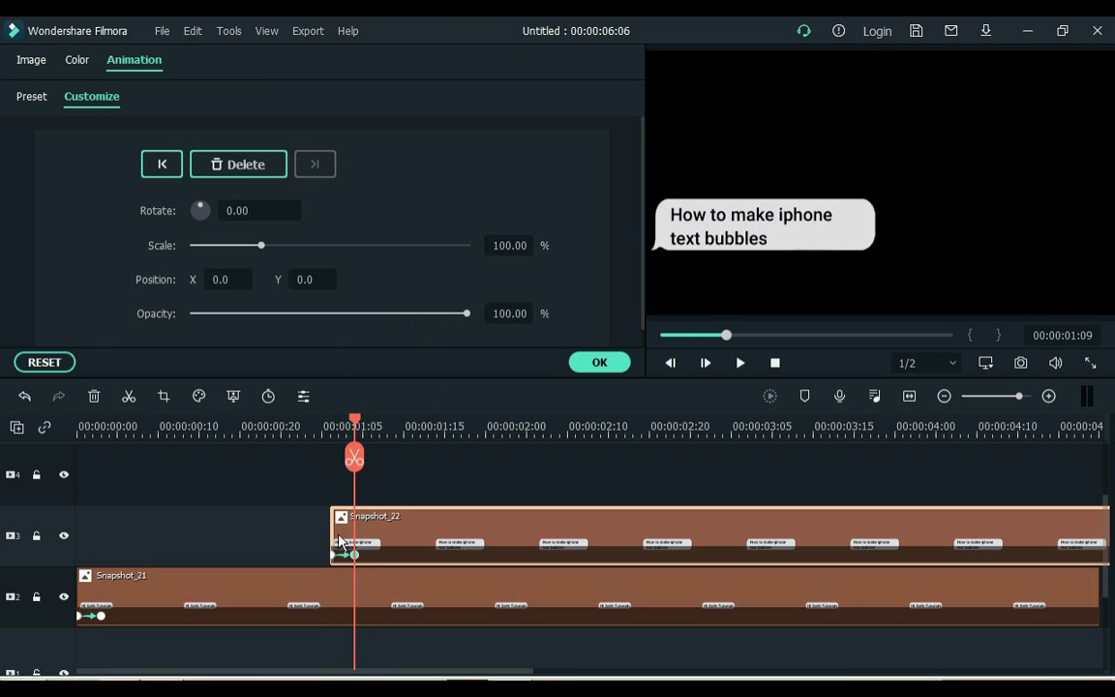
left_click(330, 426)
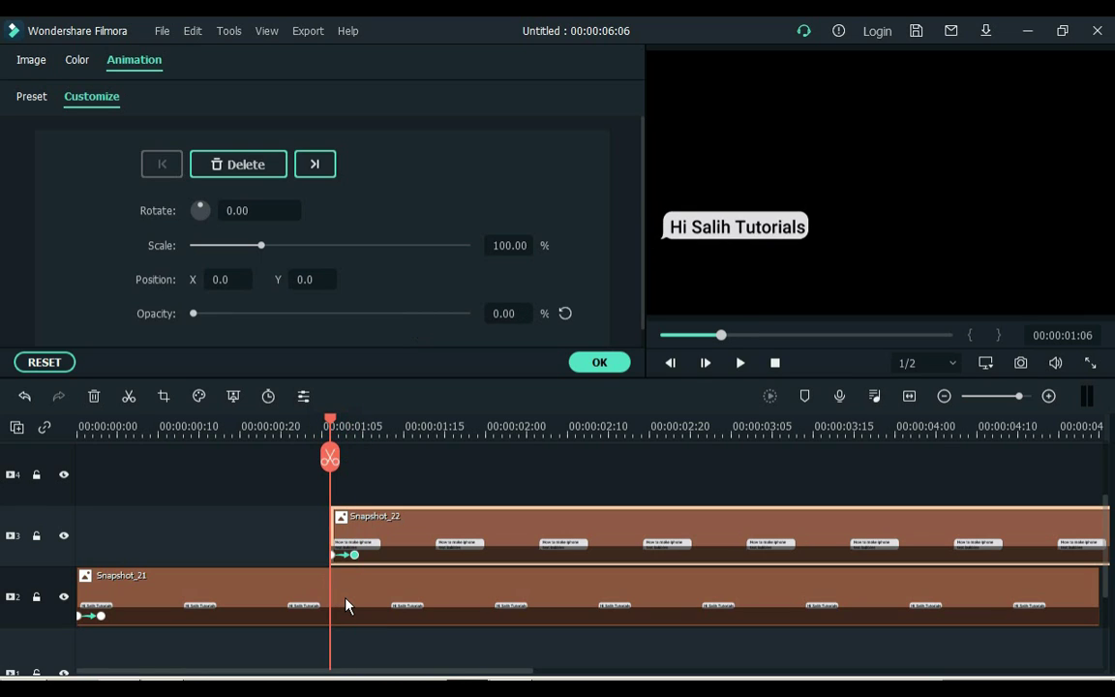
left_click(346, 605)
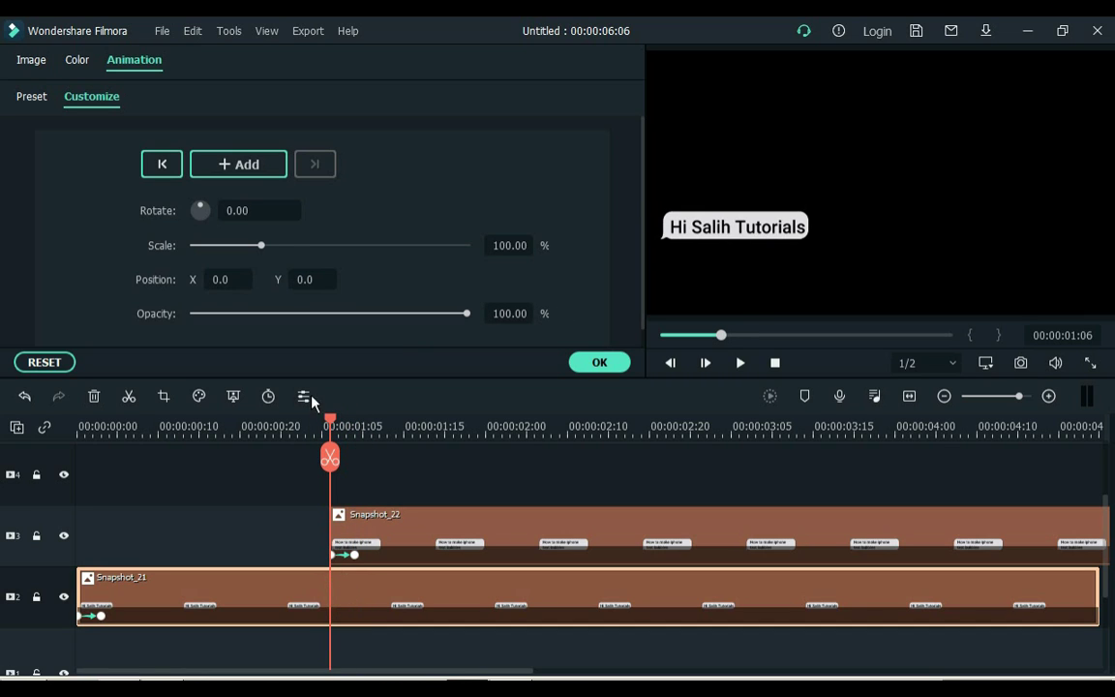
- Keyframe Snapshot_21 at 00:00:01:06 and raise it to Position Y 59 by 00:00:01:09
left_click(246, 167)
left_click_drag(339, 426, 355, 427)
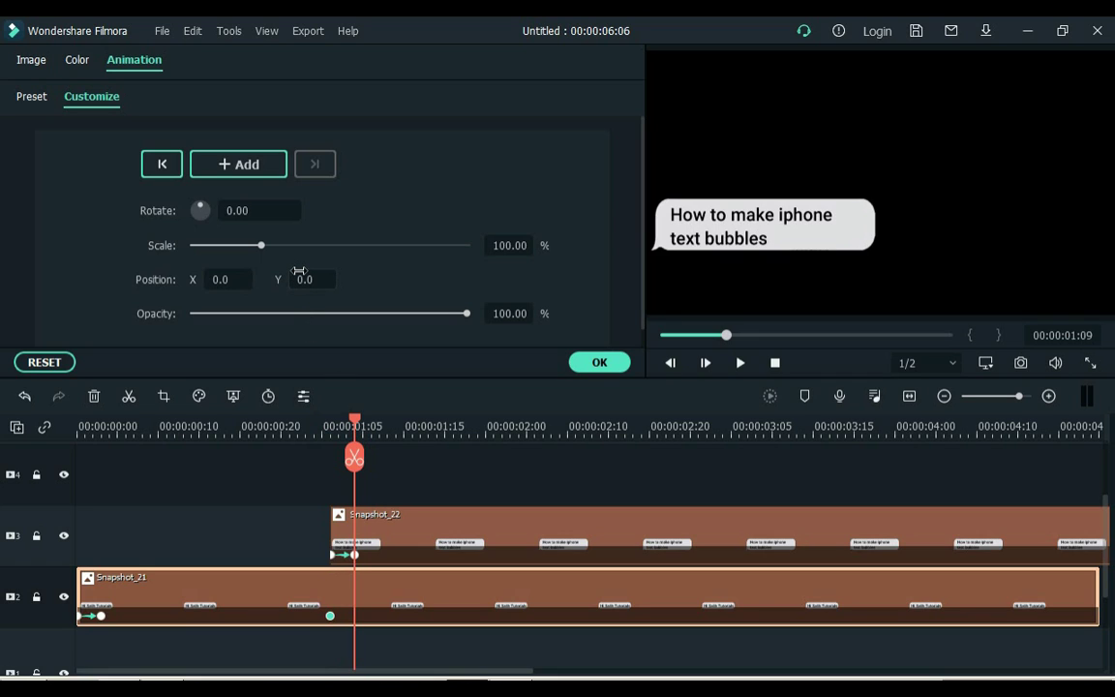
left_click_drag(299, 271, 279, 254)
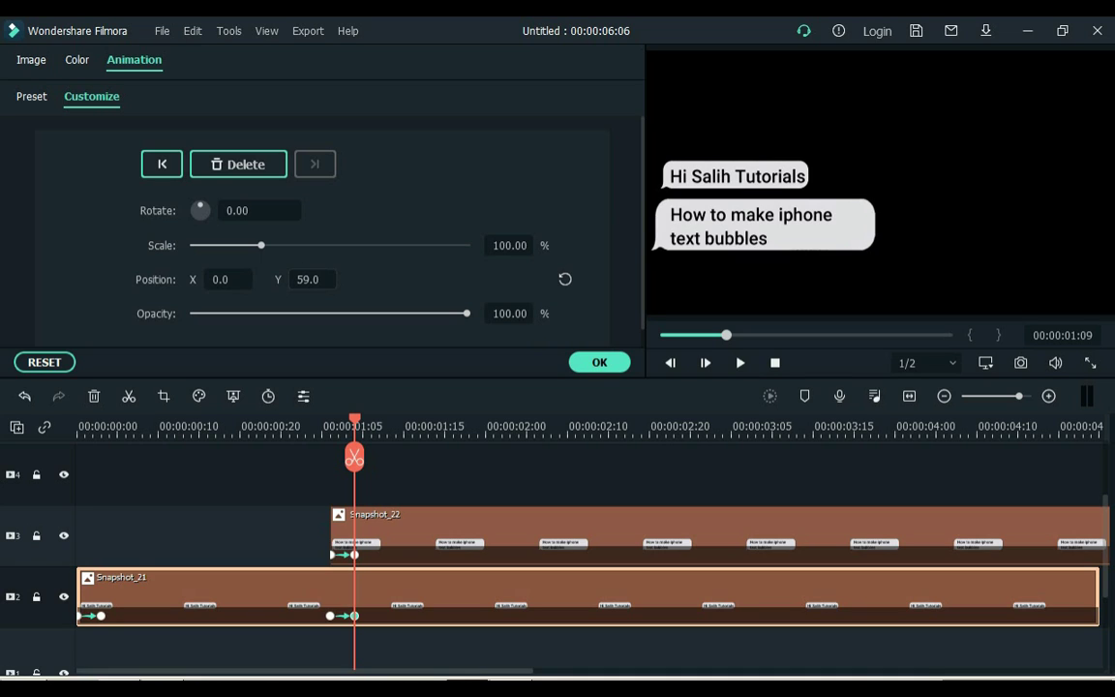
left_click(598, 364)
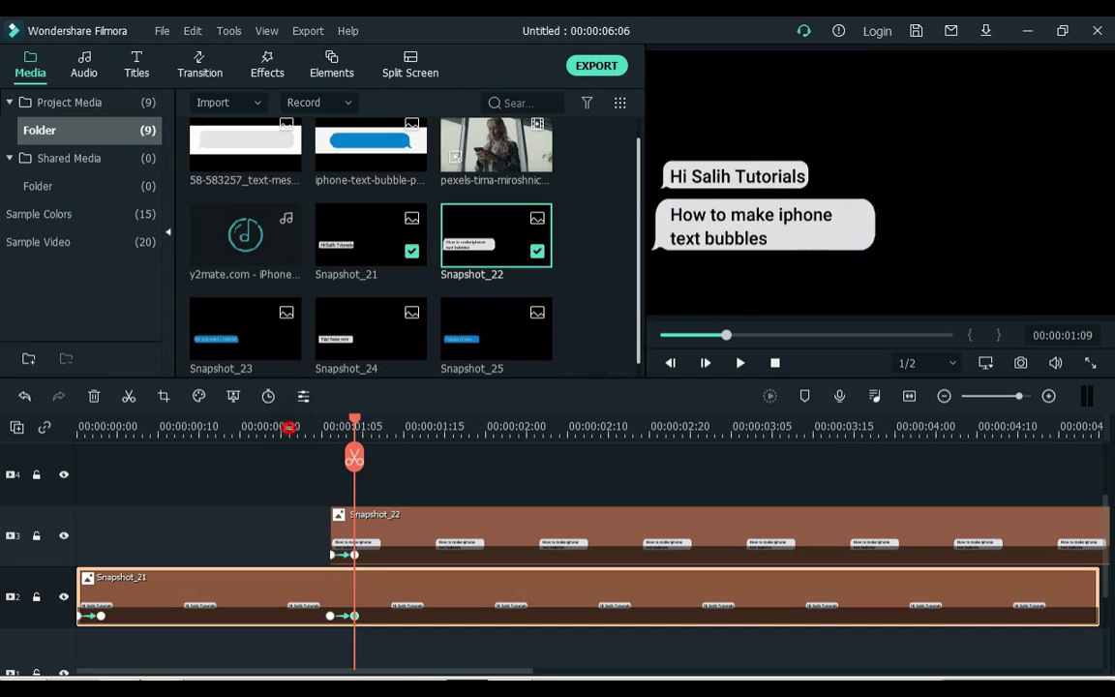
left_click_drag(355, 426, 517, 426)
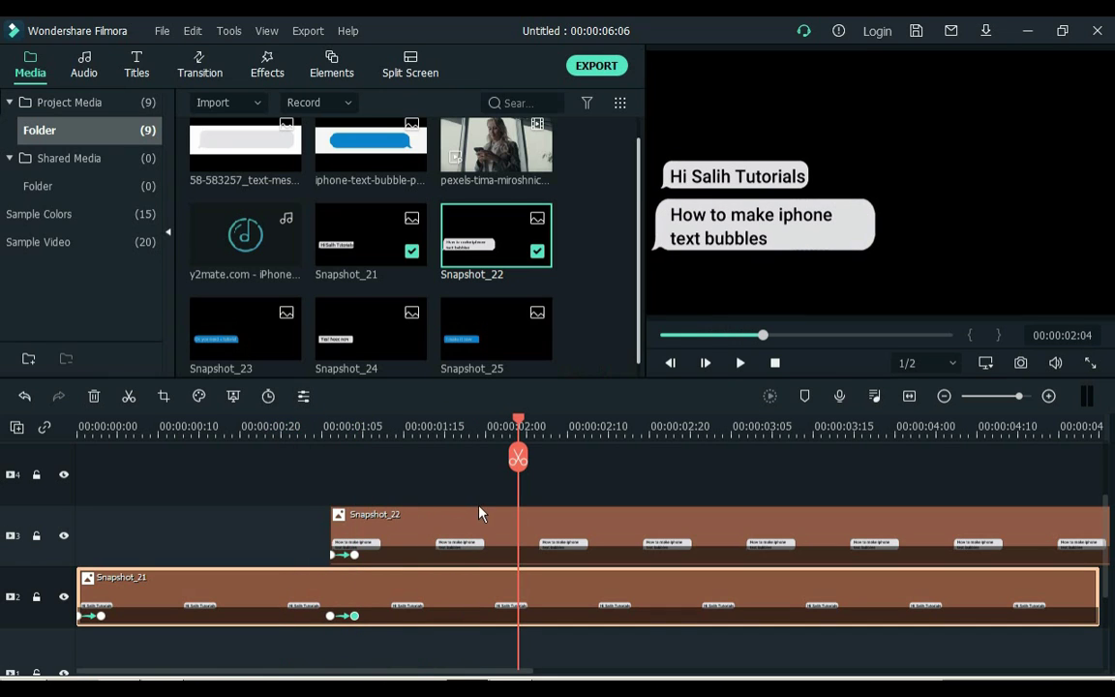
left_click_drag(416, 671, 518, 672)
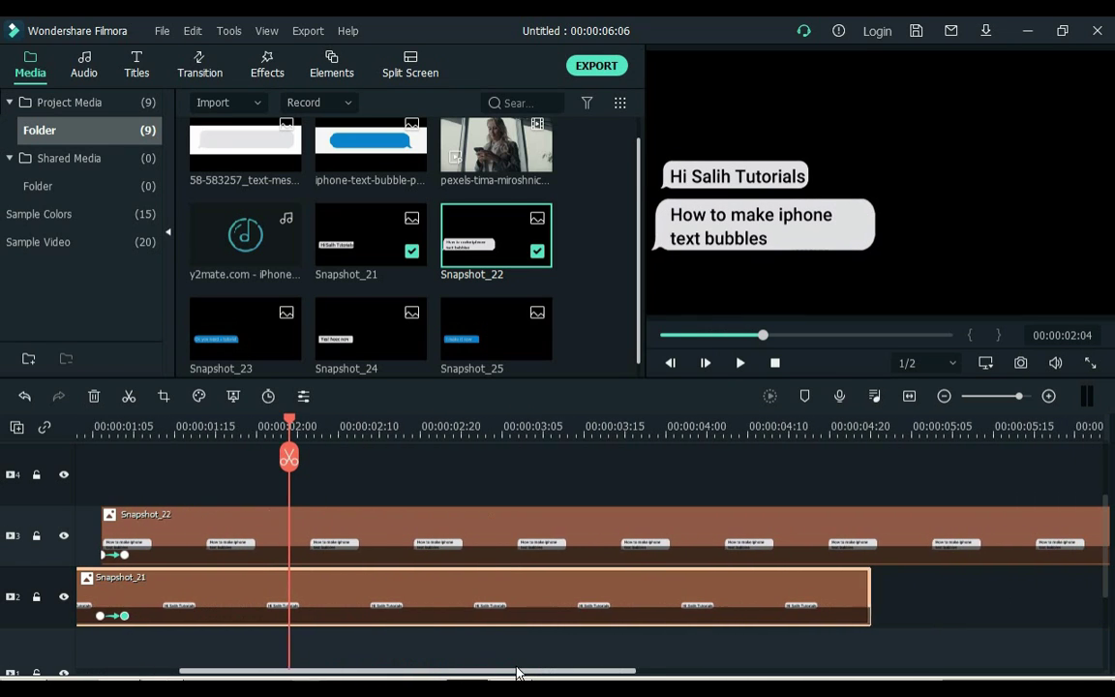
- Stretch Snapshot_21 and Snapshot_22 to about 8 seconds and put Snapshot_23 on track 4 at 00:00:04:00
scroll(839, 455, "down", 2)
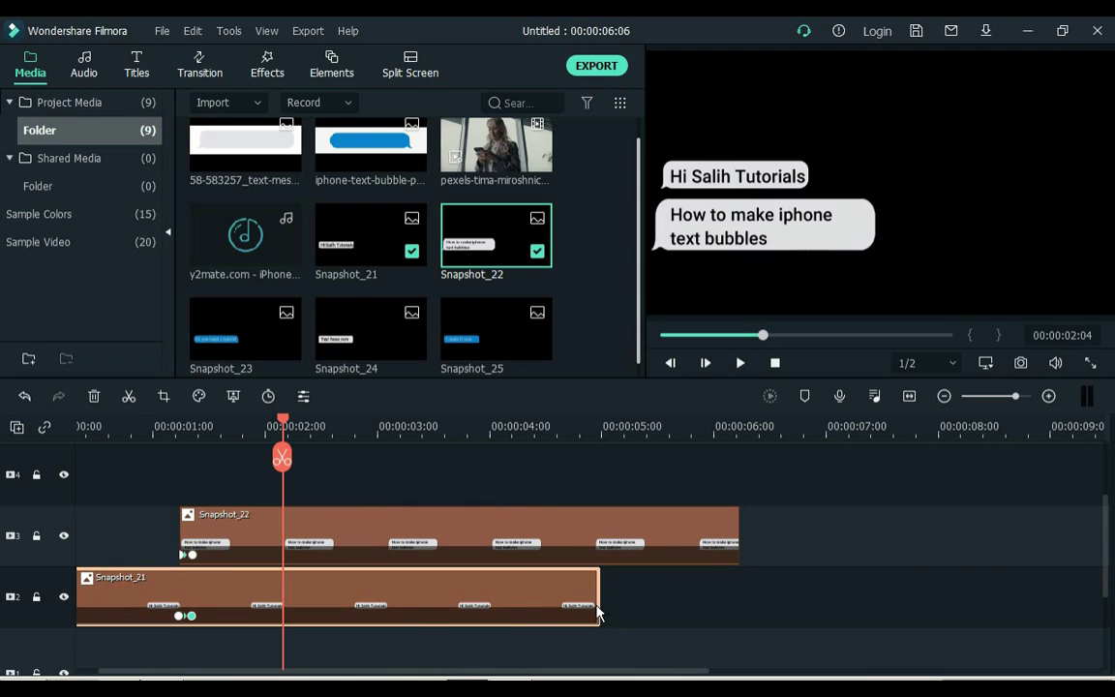
left_click_drag(598, 612, 1003, 590)
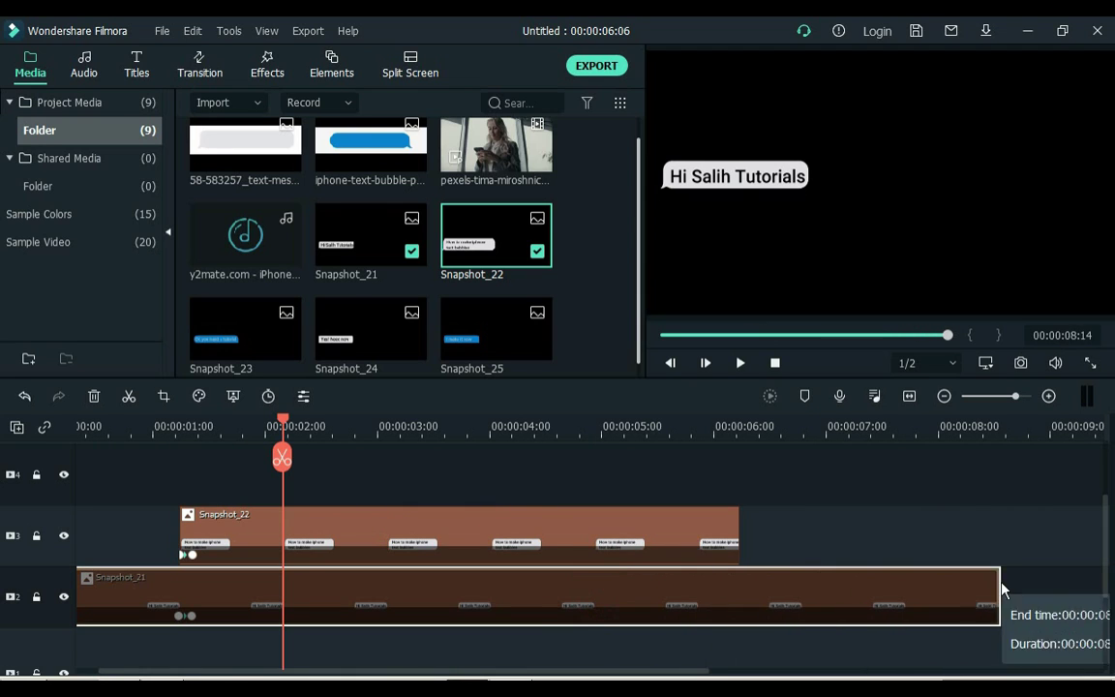
left_click(667, 538)
left_click_drag(739, 533, 1003, 534)
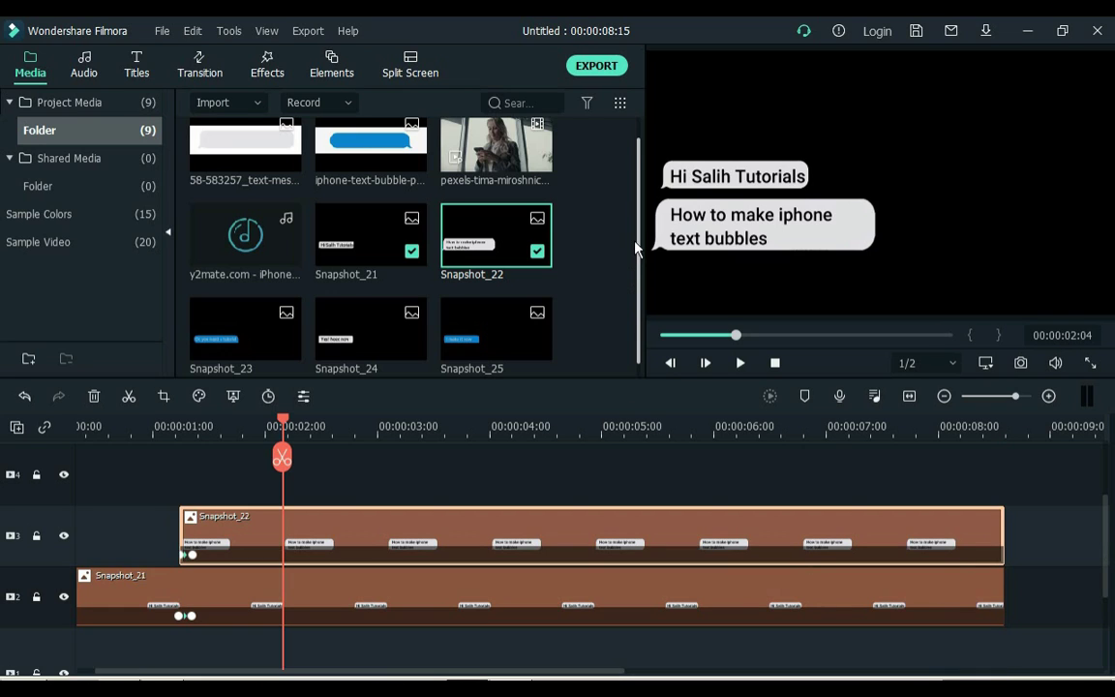
left_click_drag(245, 334, 530, 475)
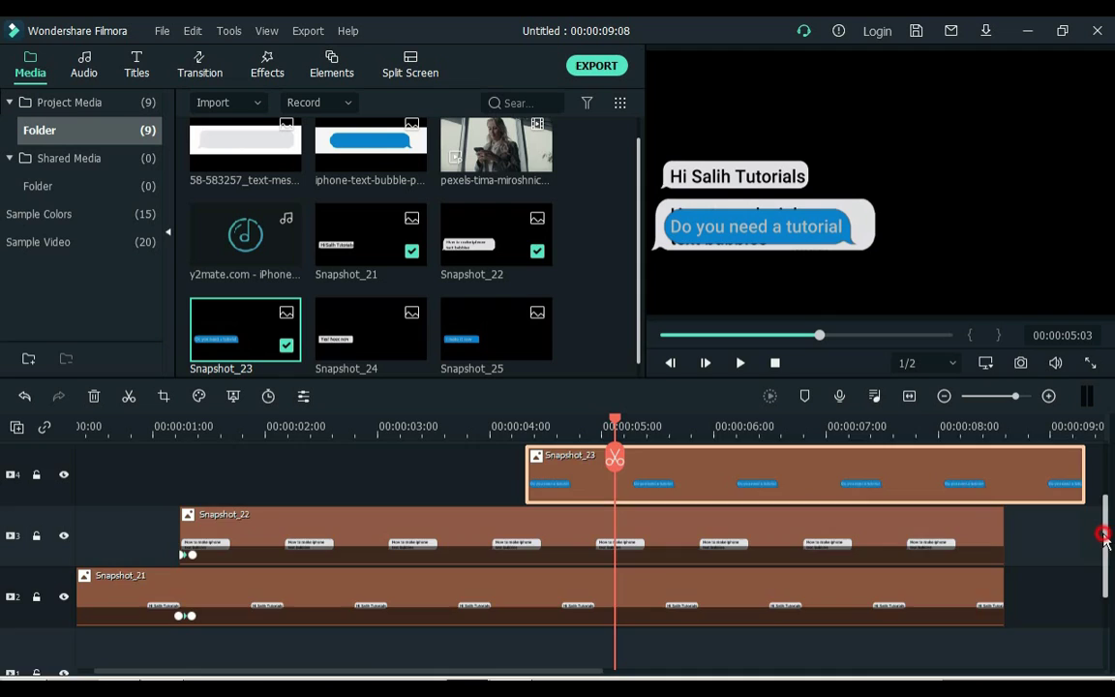
left_click_drag(580, 518, 541, 521)
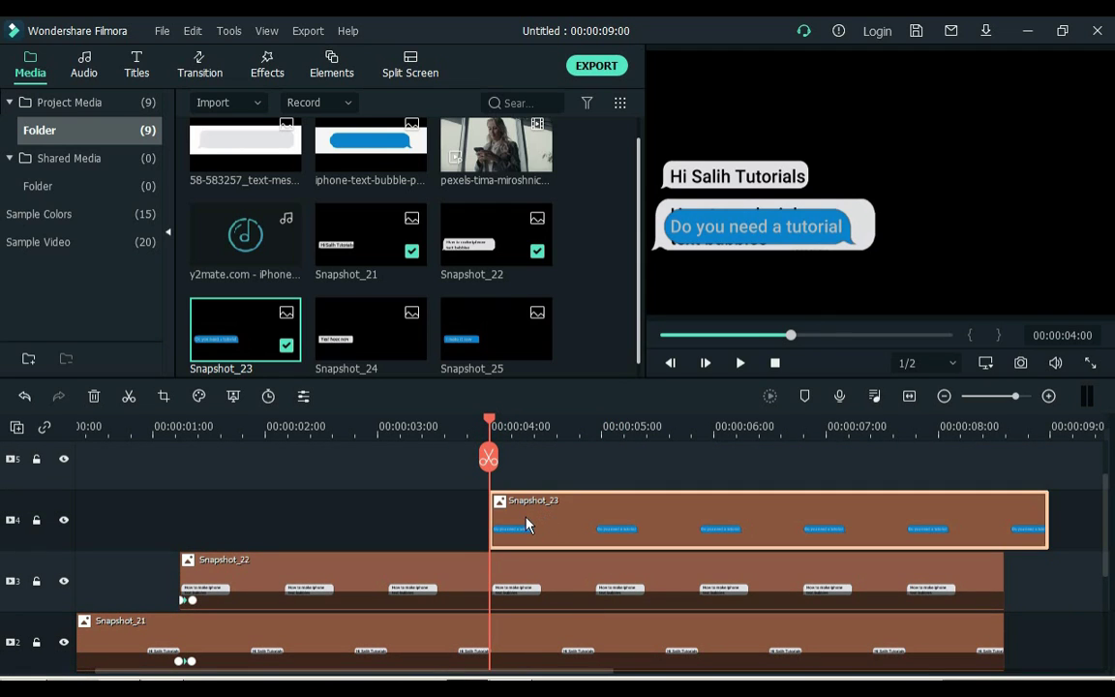
- Set Snapshot_23's opacity keyframes: 0% at 00:00:04:00, 100% at 00:00:04:04
double_click(527, 524)
left_click_drag(213, 315, 172, 319)
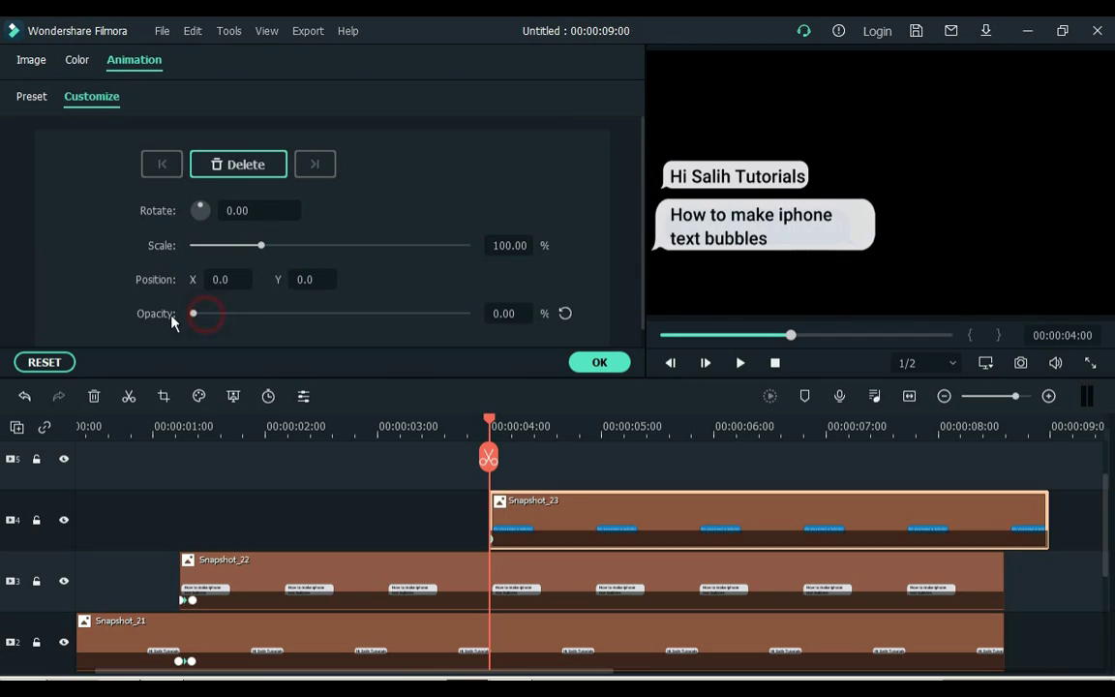
left_click(509, 424)
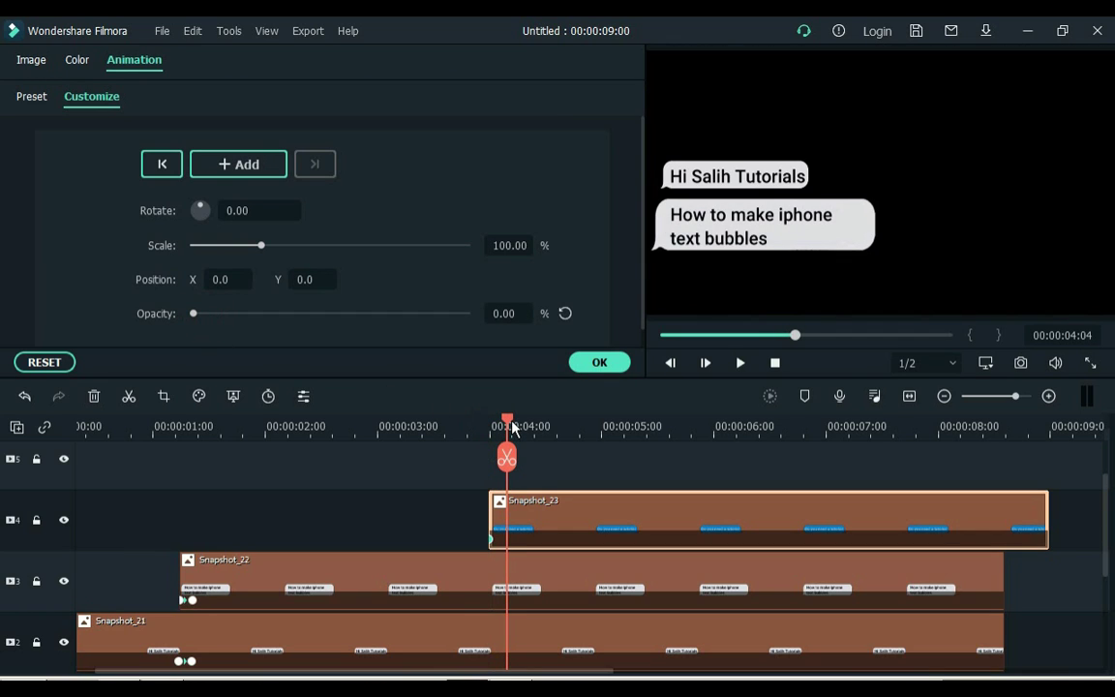
left_click_drag(376, 322, 522, 320)
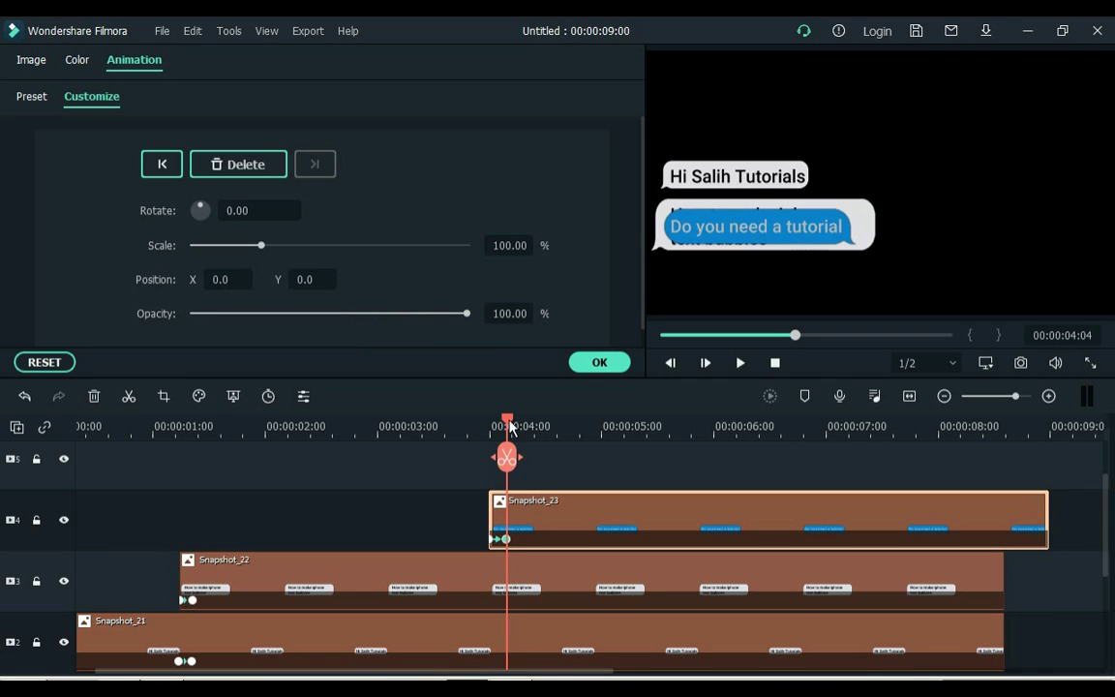
left_click_drag(507, 426, 491, 431)
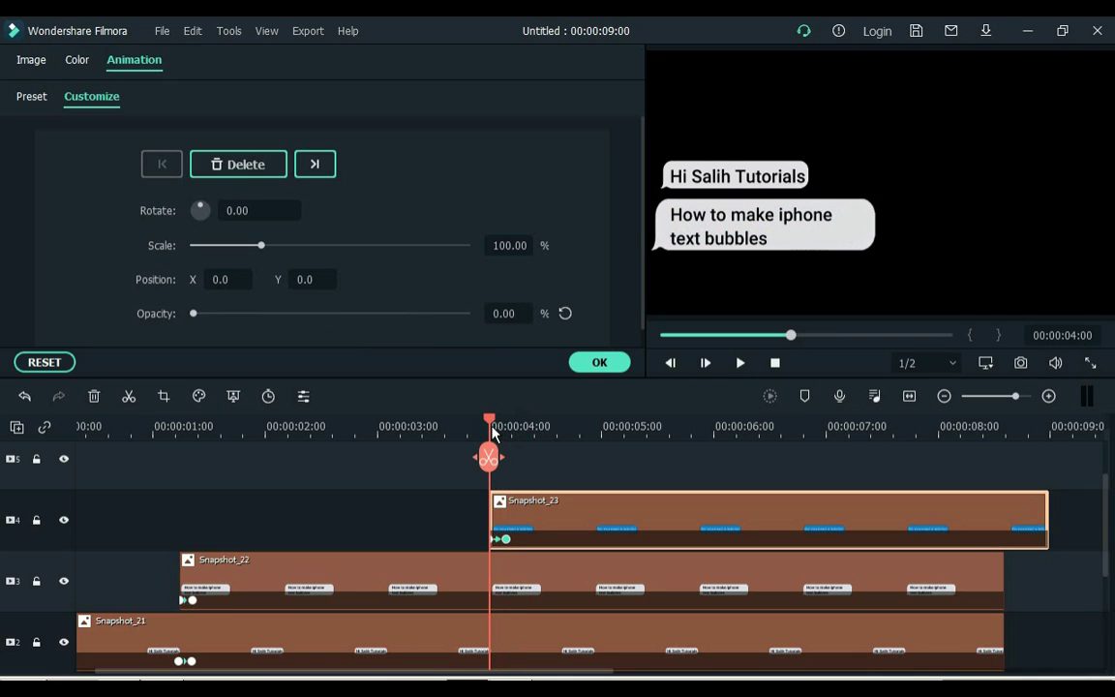
left_click(509, 596)
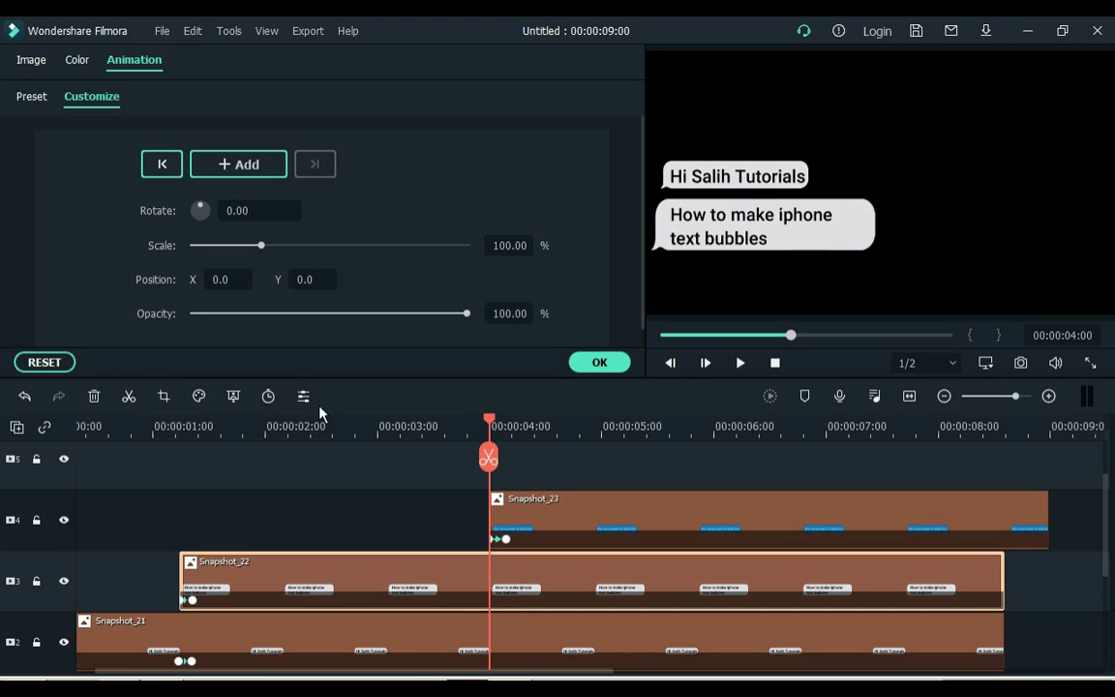
- Keyframe Snapshot_22 at 00:00:04:00 and raise its grey bubble by 00:00:04:04
left_click(244, 165)
left_click_drag(499, 430, 511, 432)
left_click_drag(302, 292, 343, 268)
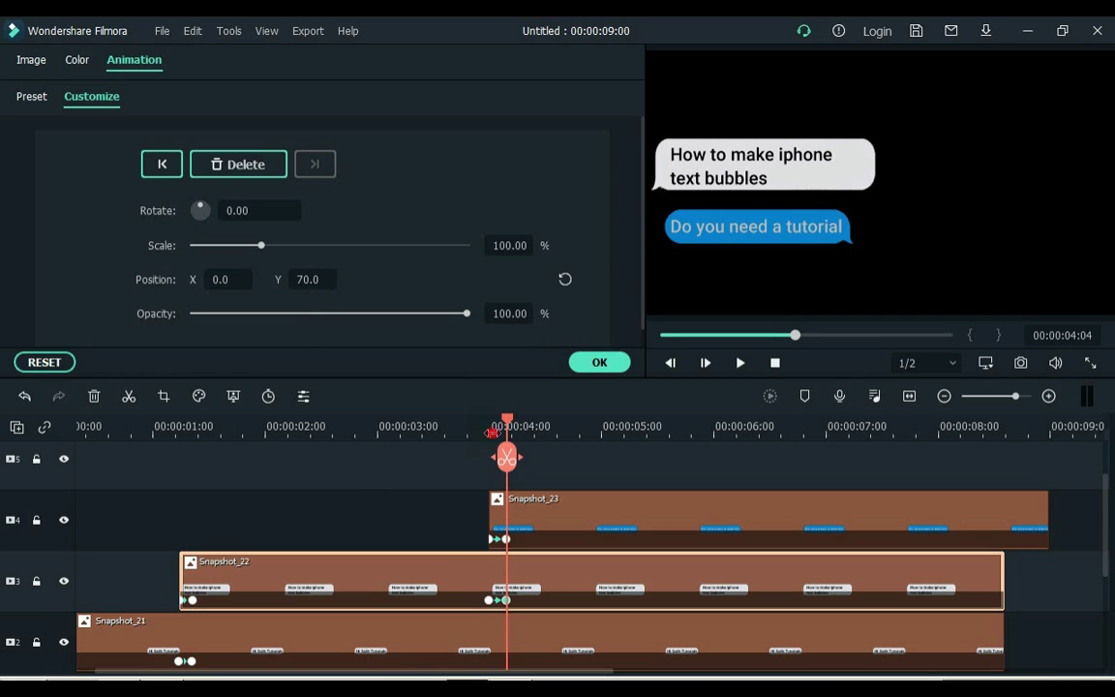
- Keyframe Snapshot_21 at 00:00:04:00 and set its vertical position to 60 at 00:00:04:04
left_click(490, 601)
left_click(505, 652)
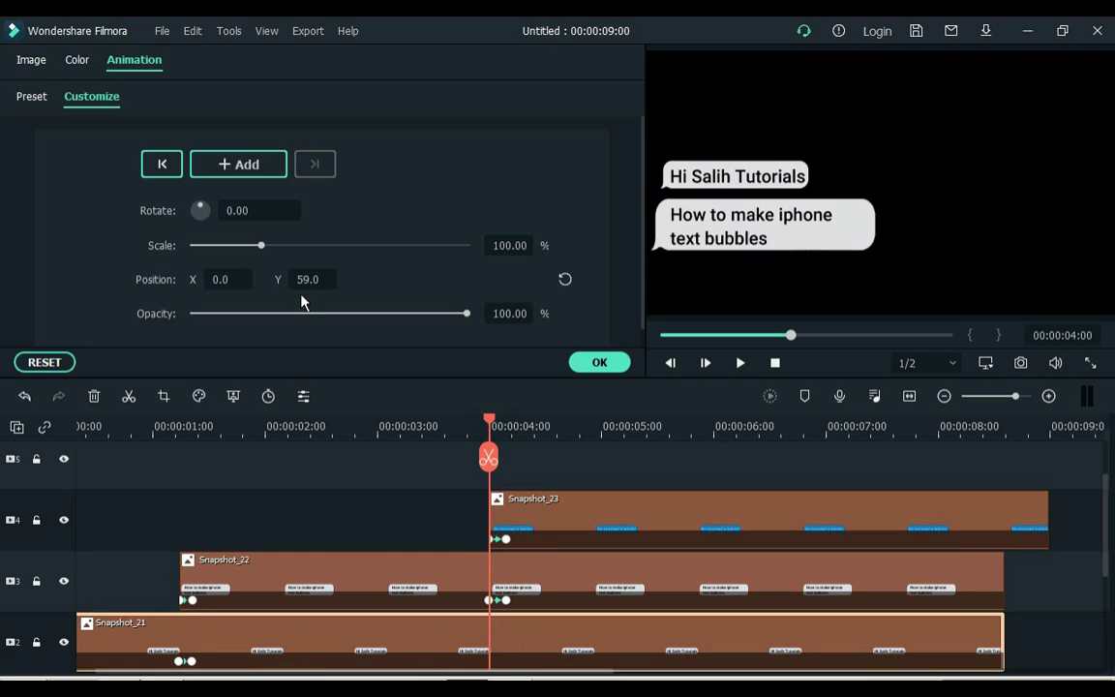
left_click(268, 171)
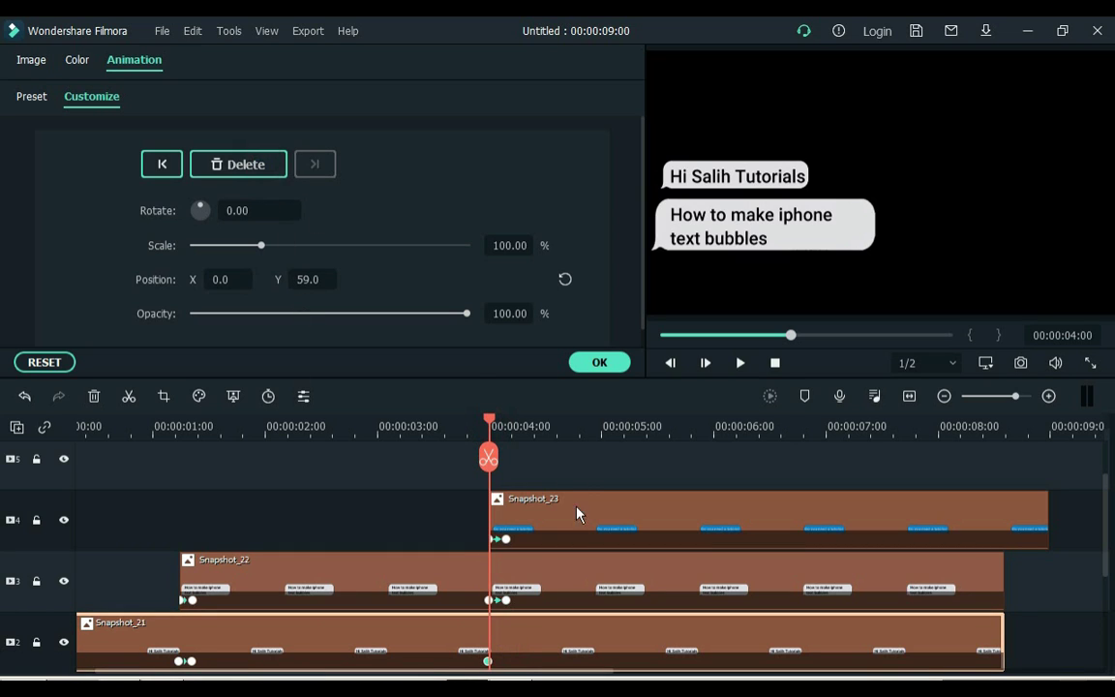
left_click(508, 427)
left_click(308, 279)
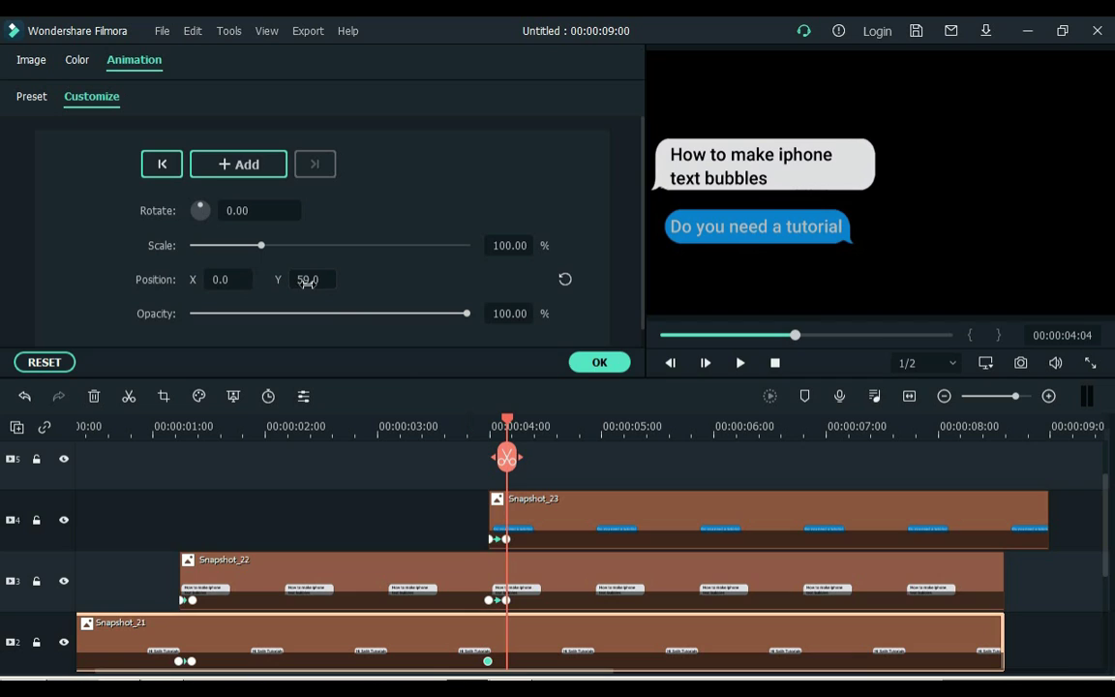
type("60")
key("Return")
- Advance the playhead to 00:00:05:04 and zoom the timeline to fit
scroll(310, 279, "up", 8)
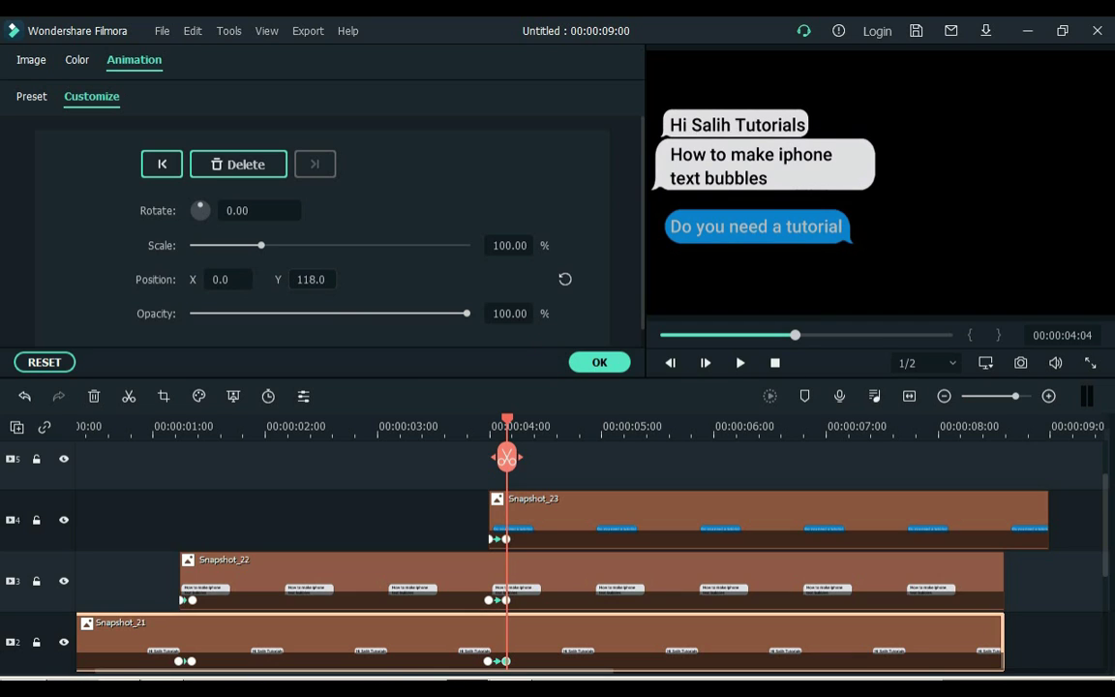
scroll(309, 279, "up", 2)
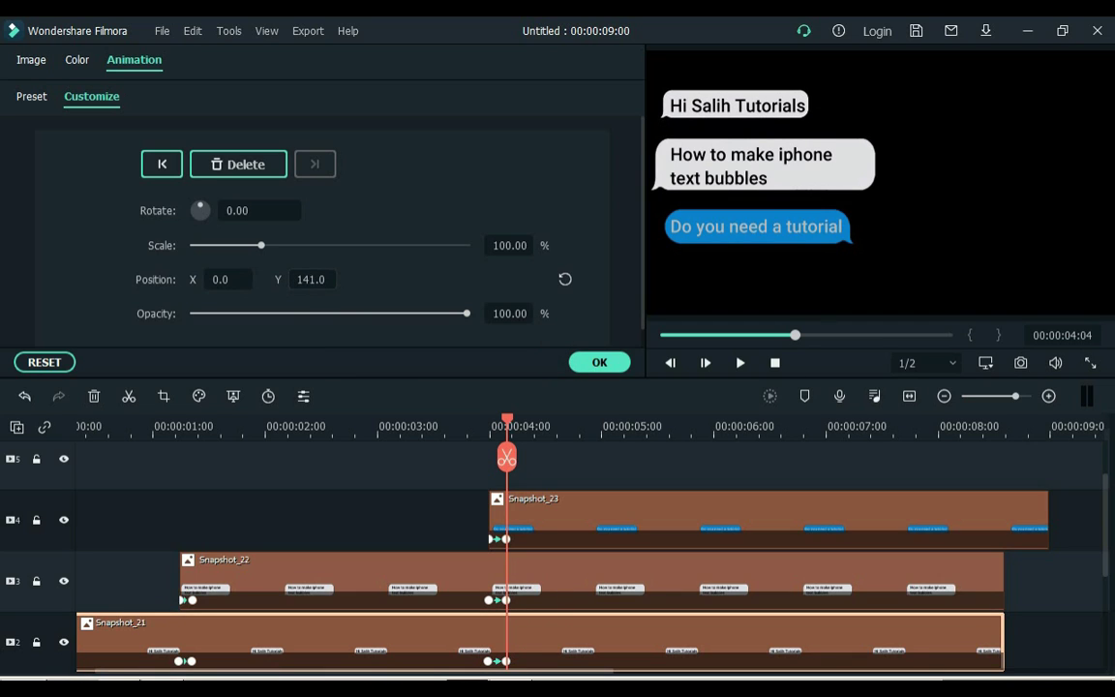
scroll(310, 279, "down", 3)
scroll(309, 279, "up", 3)
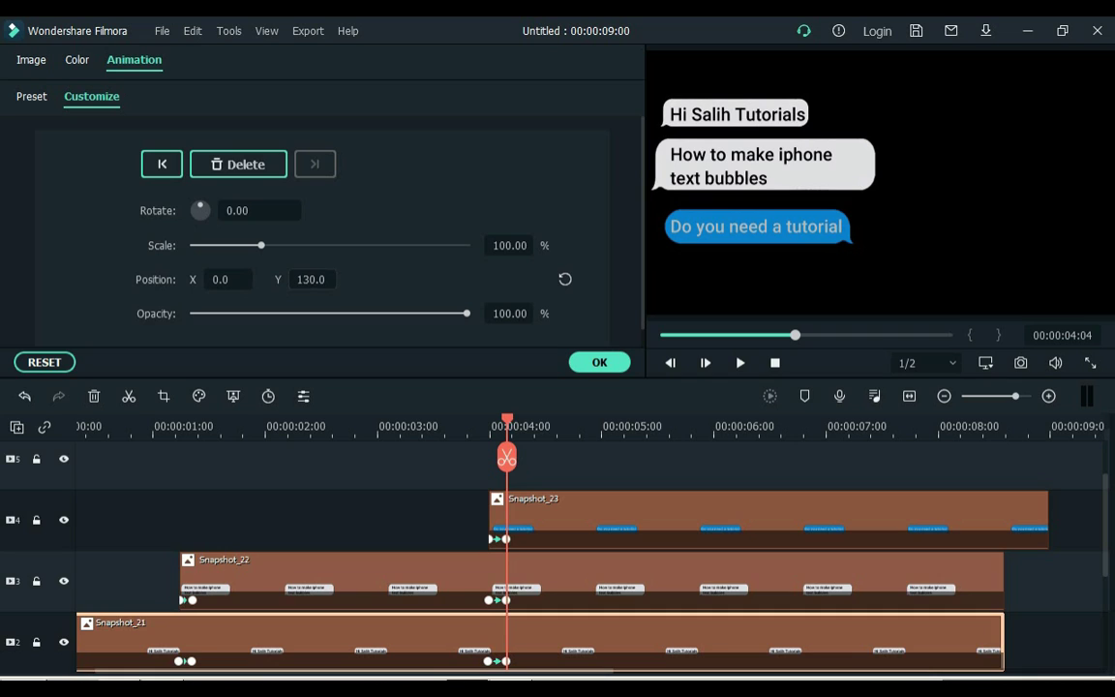
key("shift+Right")
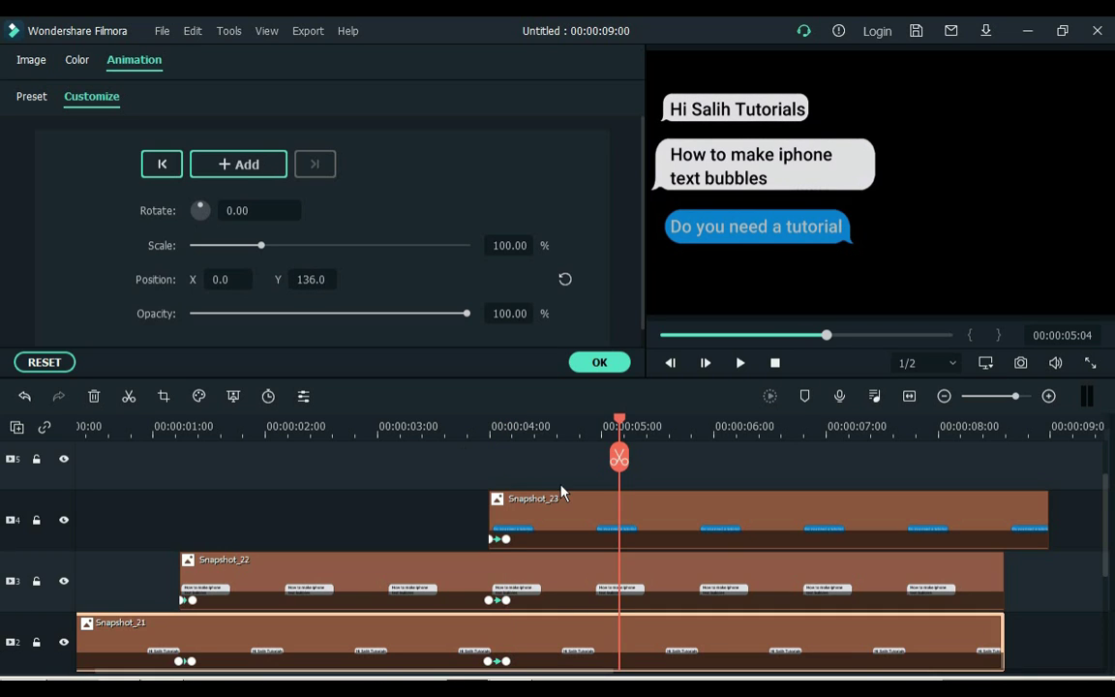
scroll(1108, 513, "down", 1)
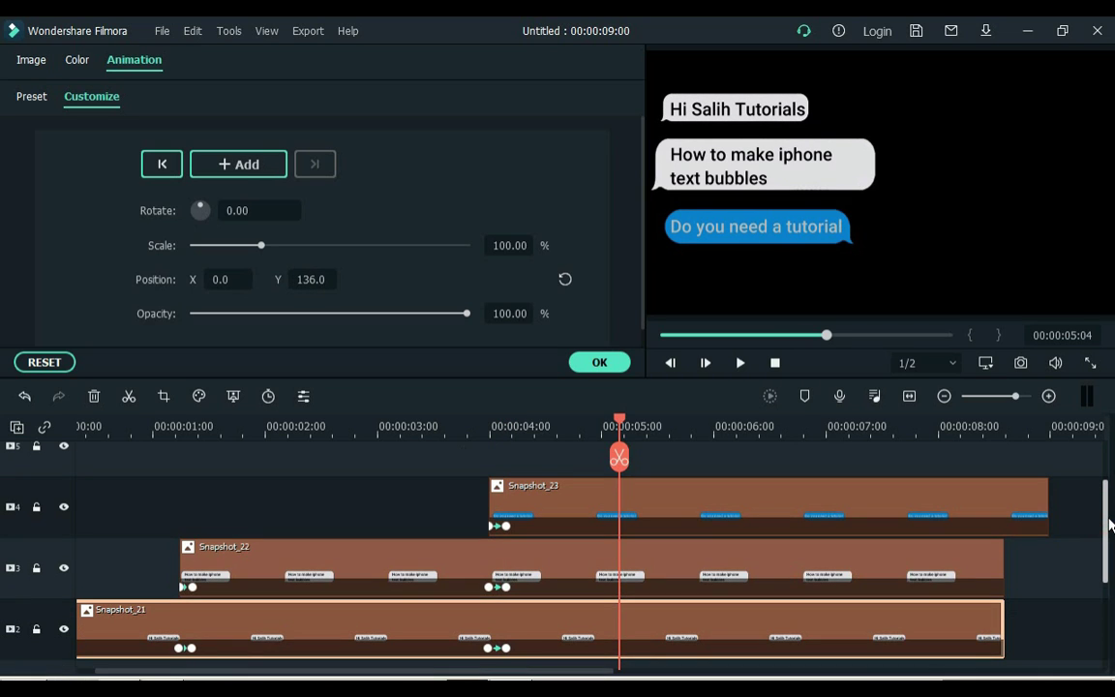
left_click(909, 398)
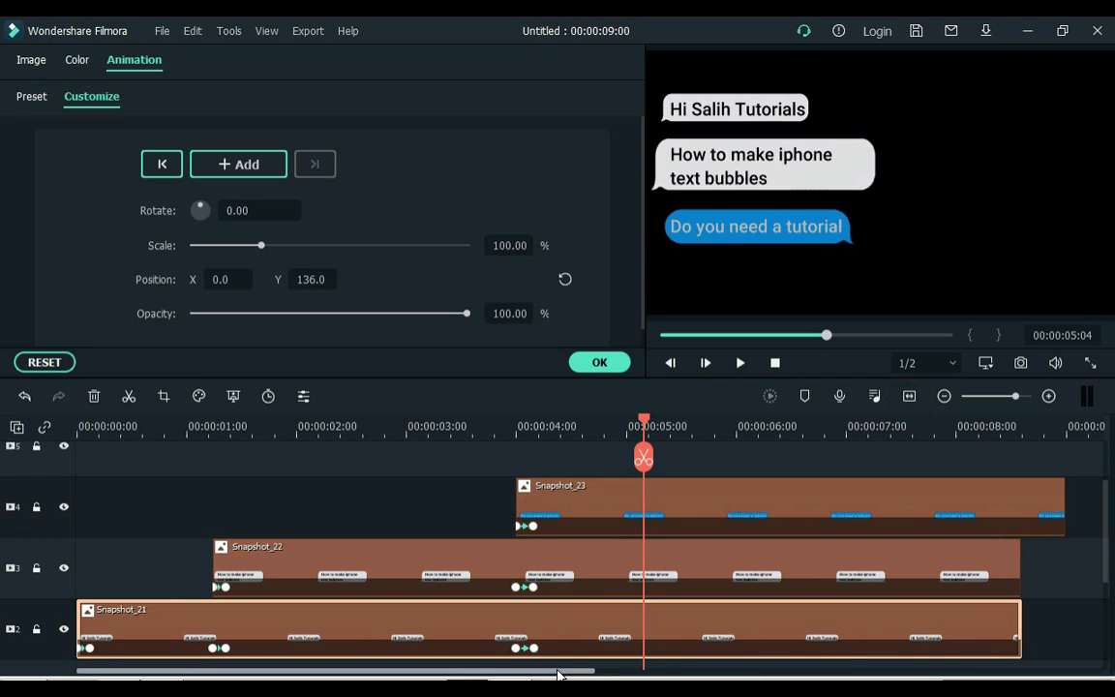
- Extend Snapshot_21, Snapshot_22 and Snapshot_23 so each ends near 00:00:12
left_click_drag(569, 671, 826, 667)
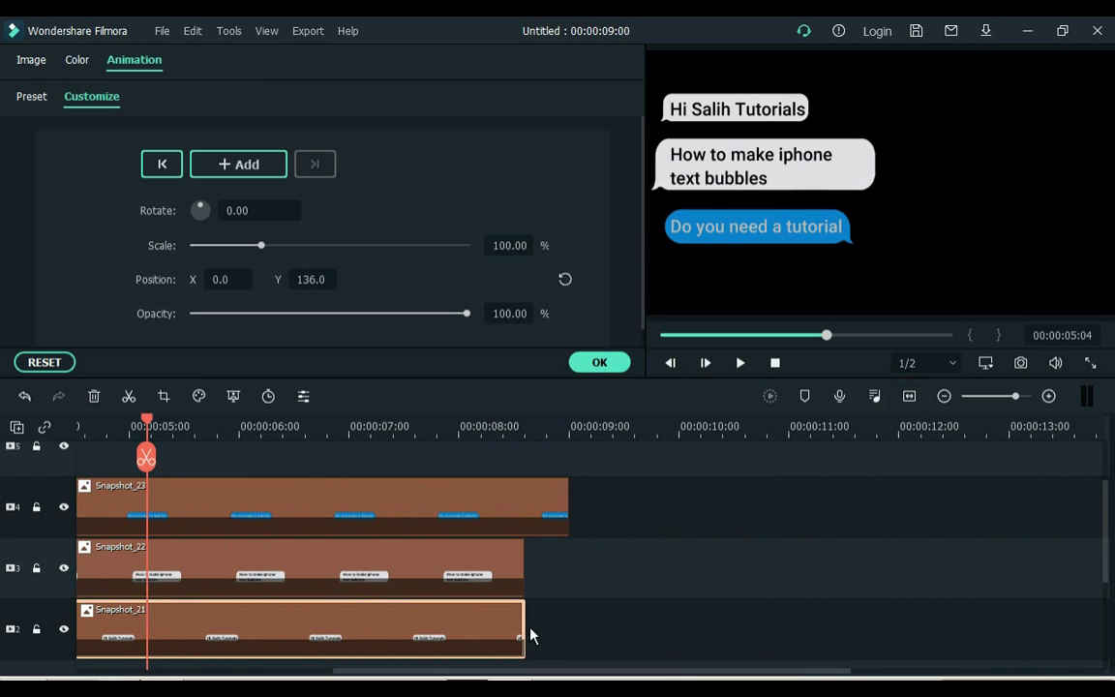
left_click_drag(523, 627, 996, 618)
left_click_drag(524, 571, 998, 565)
left_click_drag(566, 506, 970, 515)
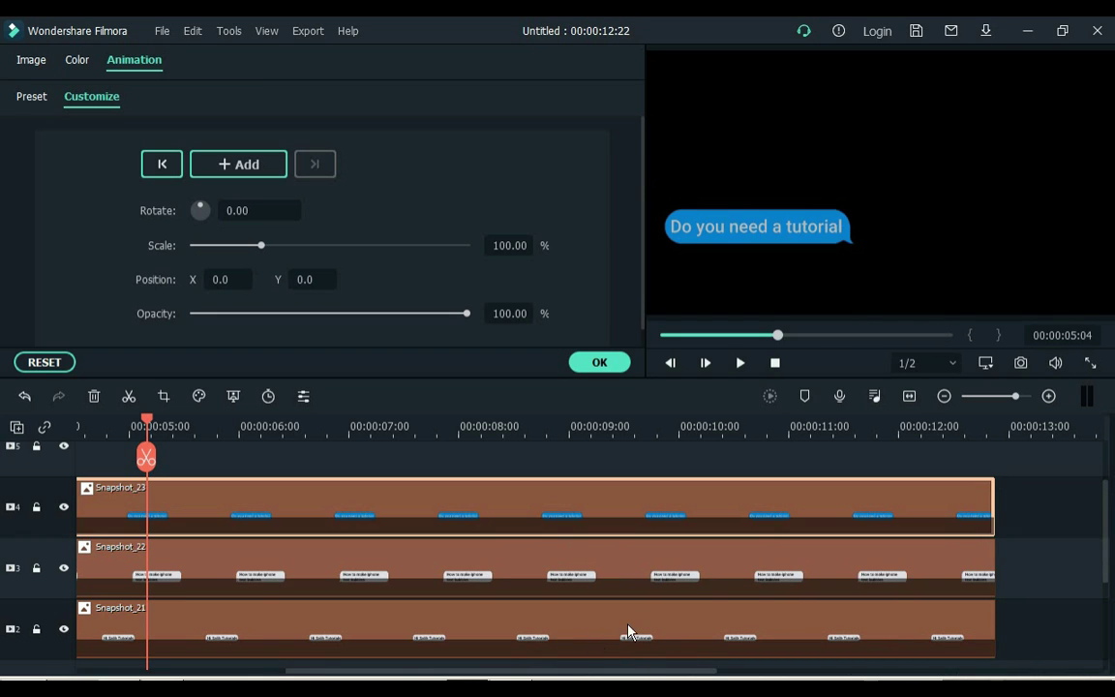
left_click_drag(529, 671, 428, 669)
- Preview the bubble animation from about 3 seconds, then confirm the animation settings
left_click(267, 426)
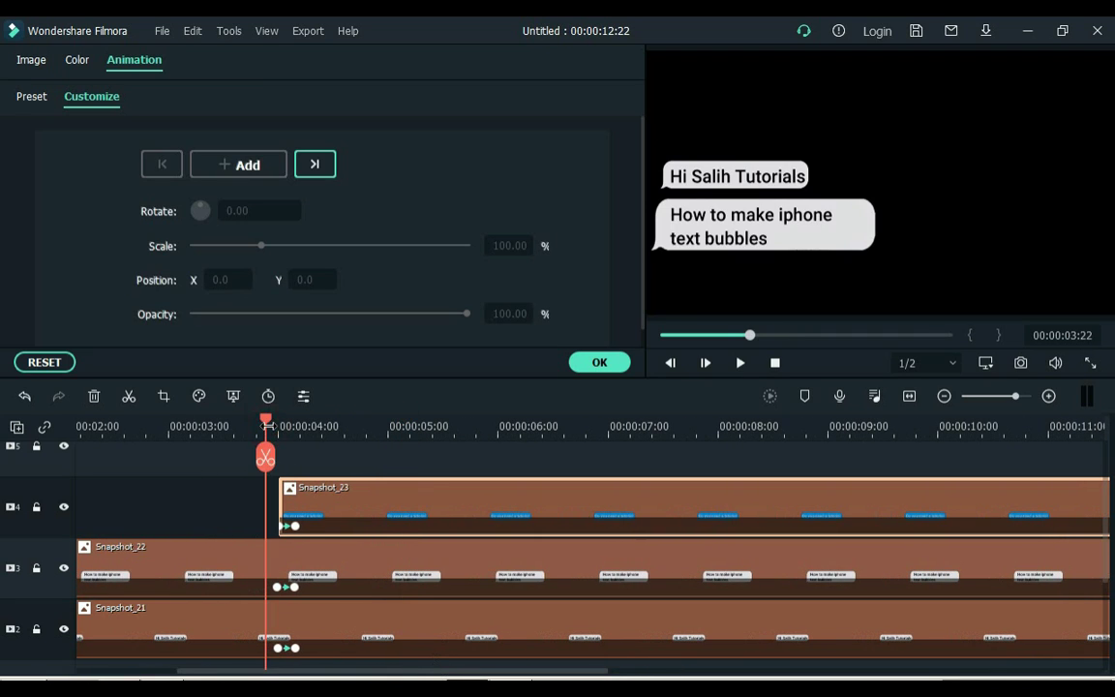
key("space")
key("space")
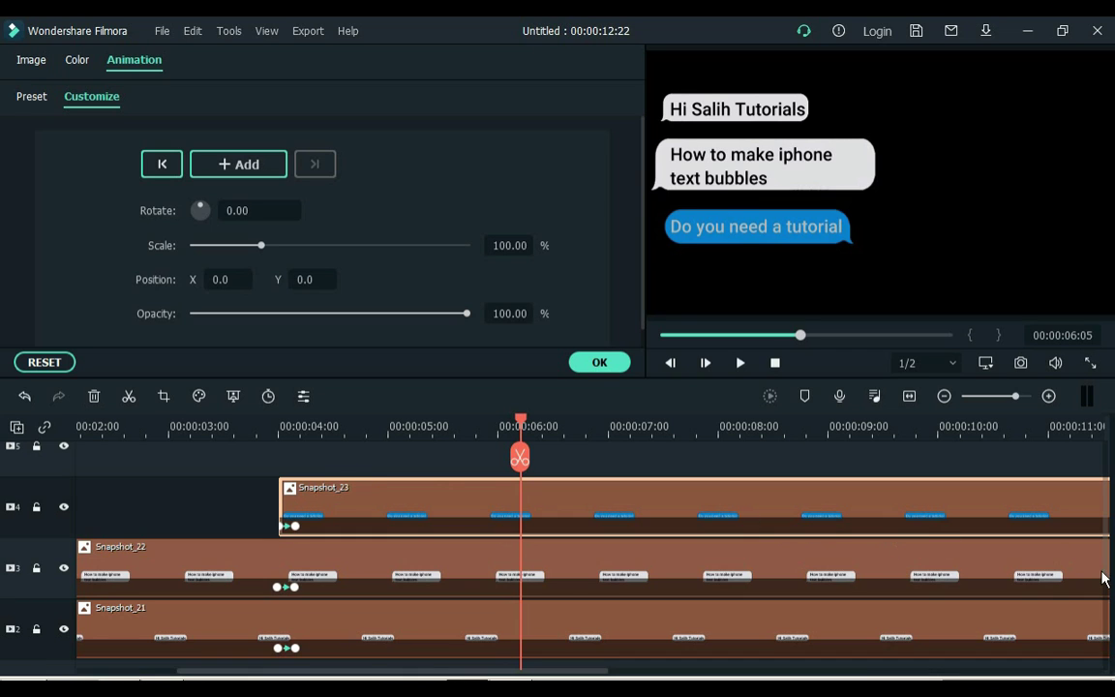
left_click_drag(1107, 568, 1106, 534)
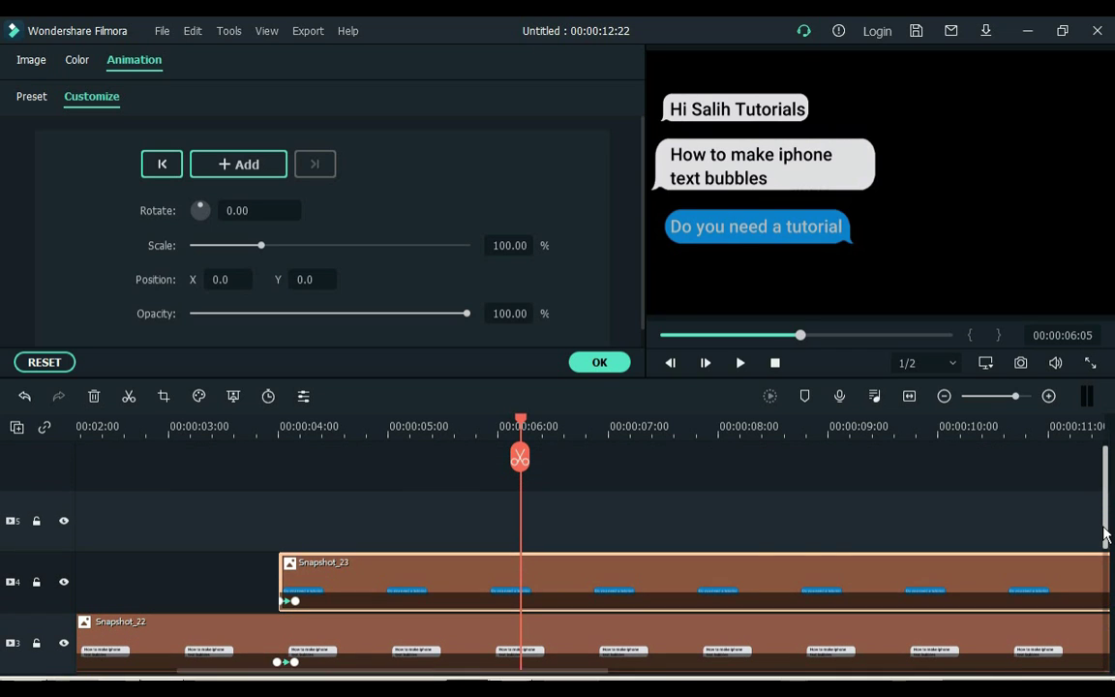
left_click(594, 364)
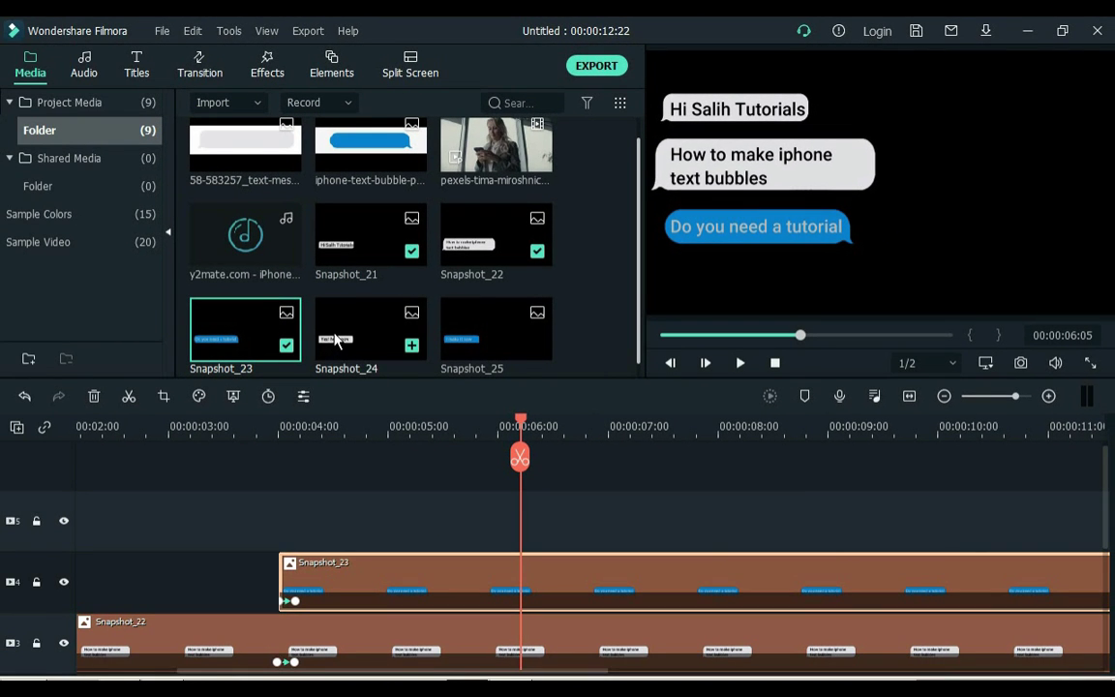
- Place Snapshot_24 on track 5 at 06:05, fade opacity 0 to 100 by 06:10, and extend it
left_click_drag(336, 337, 526, 510)
double_click(547, 531)
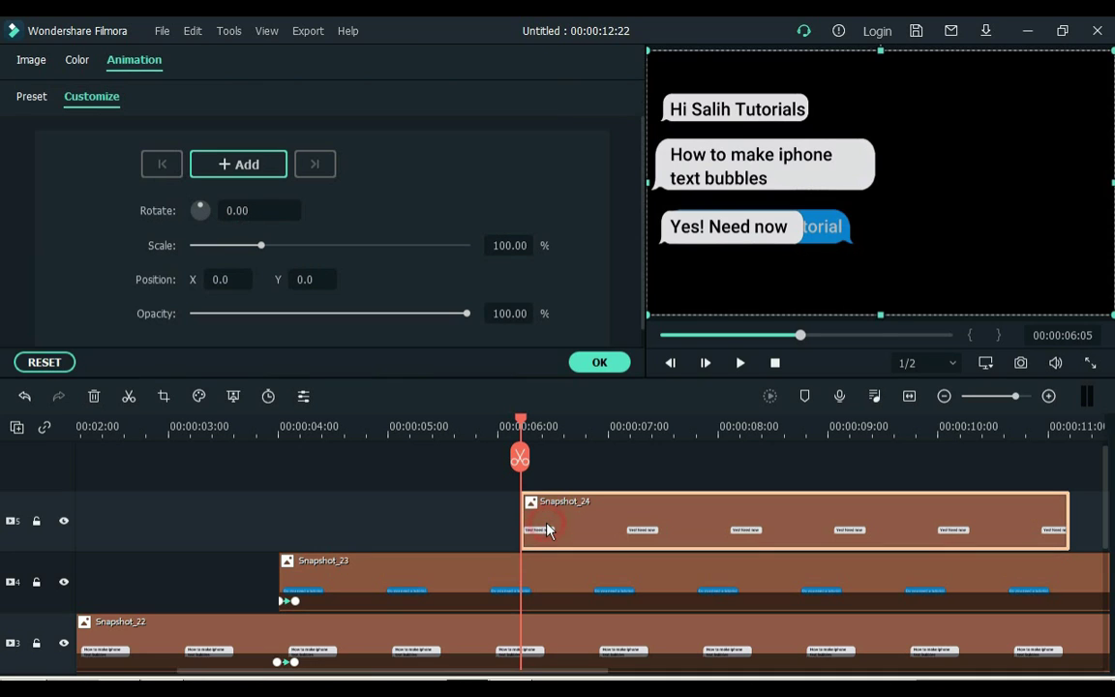
left_click_drag(233, 314, 193, 313)
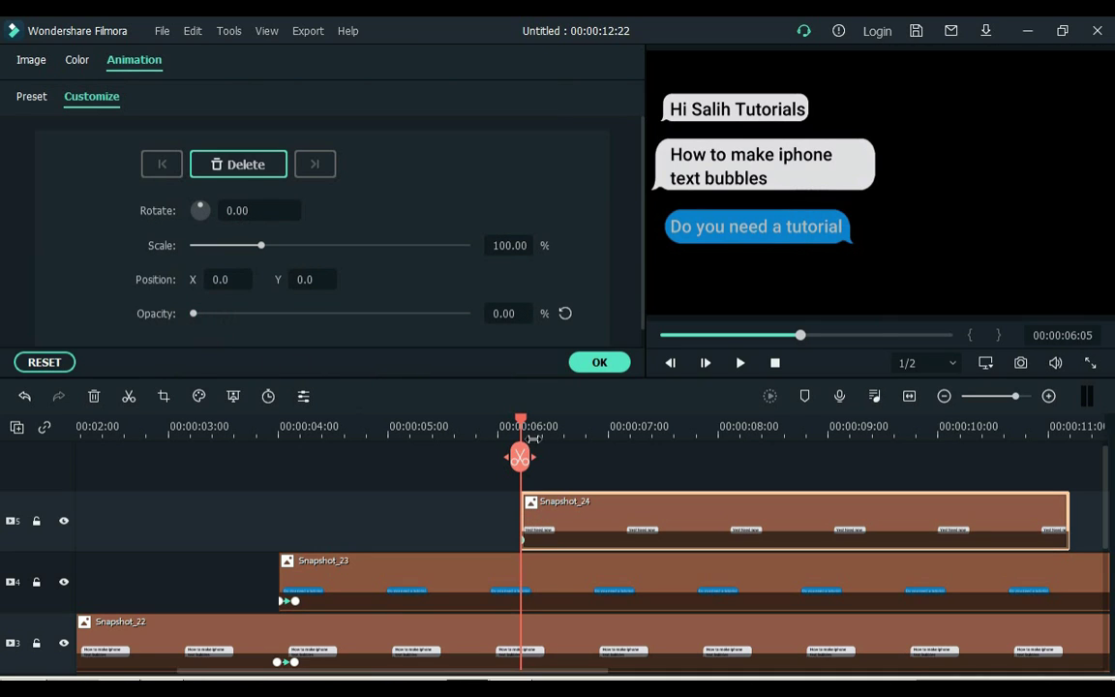
left_click_drag(520, 423, 547, 435)
left_click_drag(293, 316, 508, 324)
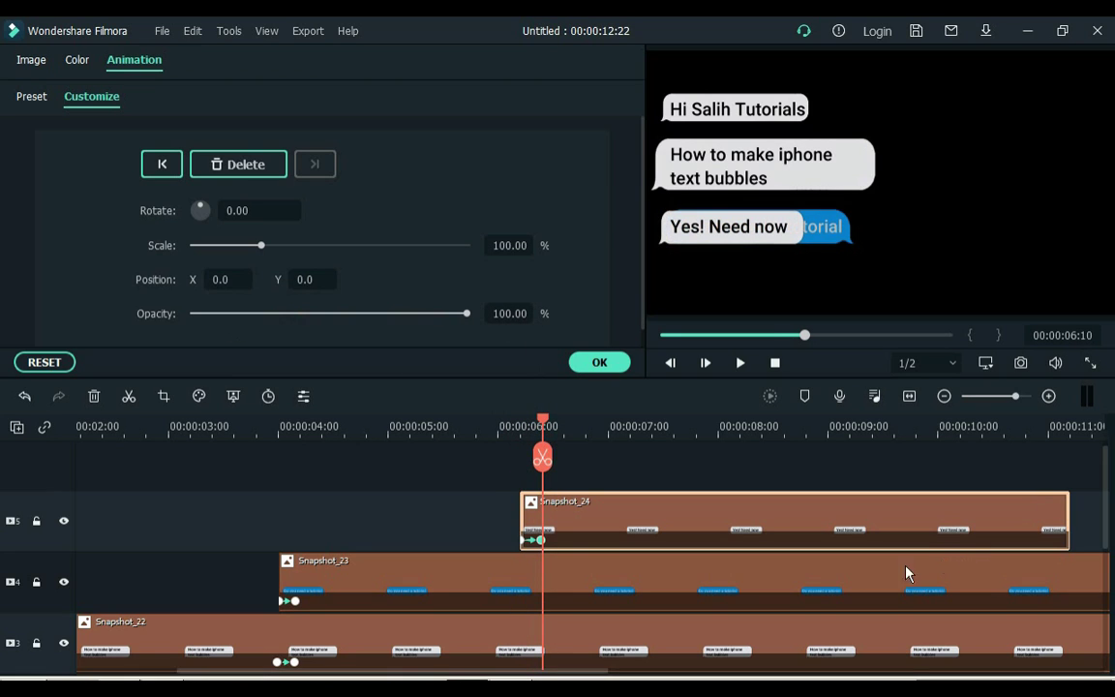
left_click_drag(487, 672, 621, 671)
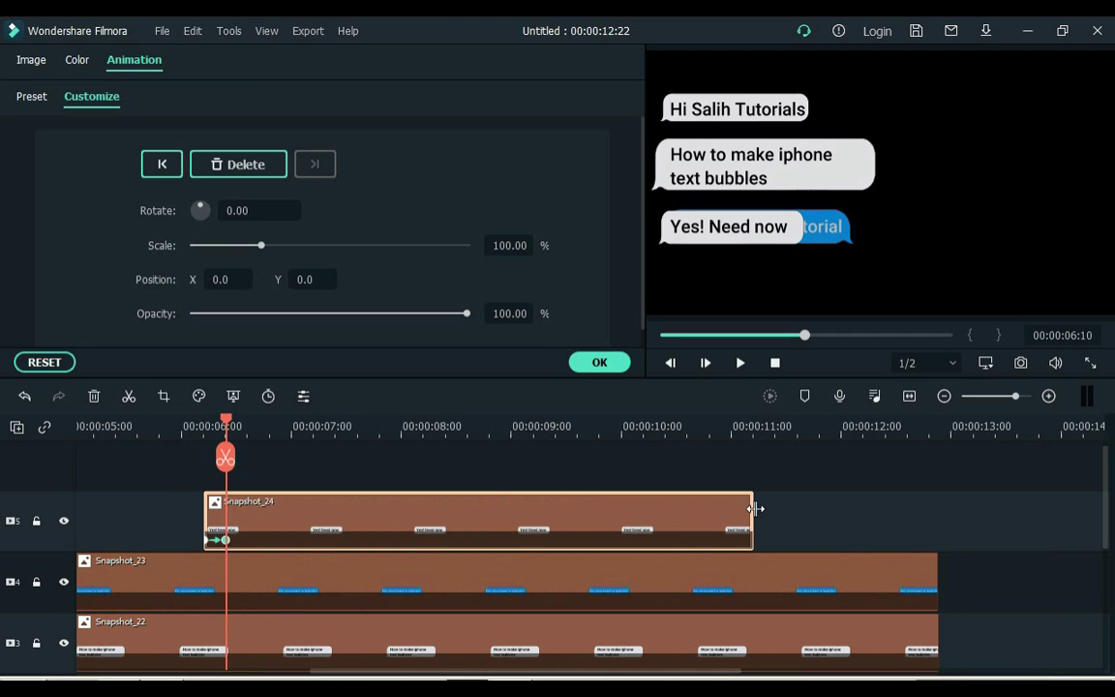
left_click_drag(757, 509, 938, 515)
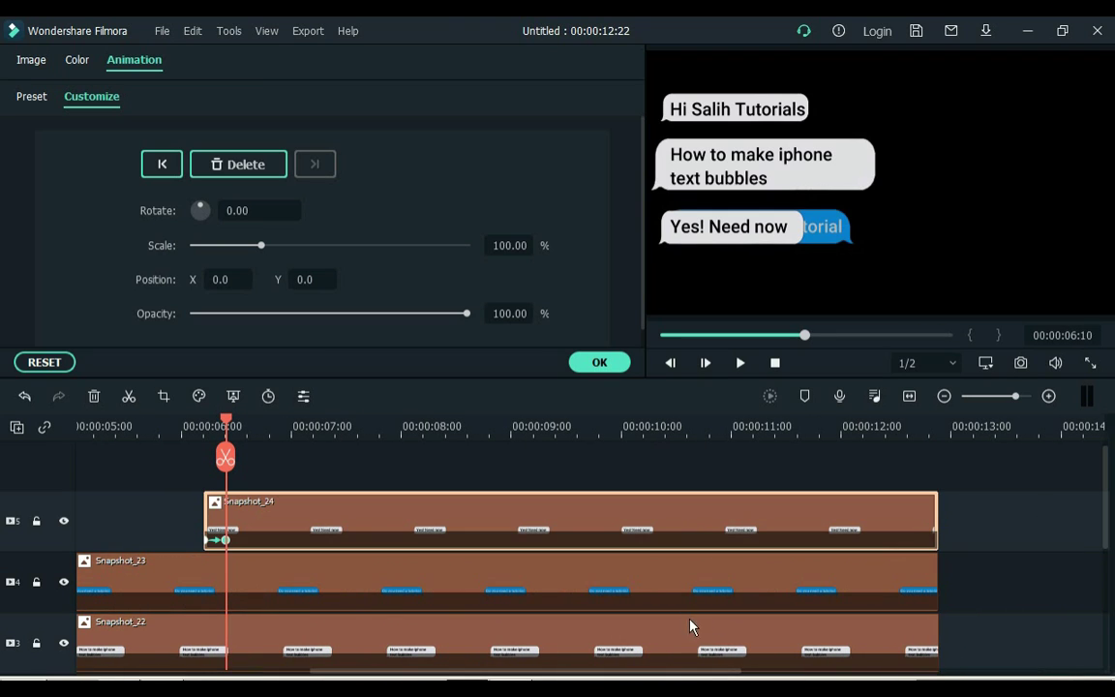
- Keyframe the blue Snapshot_23 bubble at 06:05 and slide it higher by 06:10
scroll(945, 623, "down", 2)
scroll(535, 622, "left", 3)
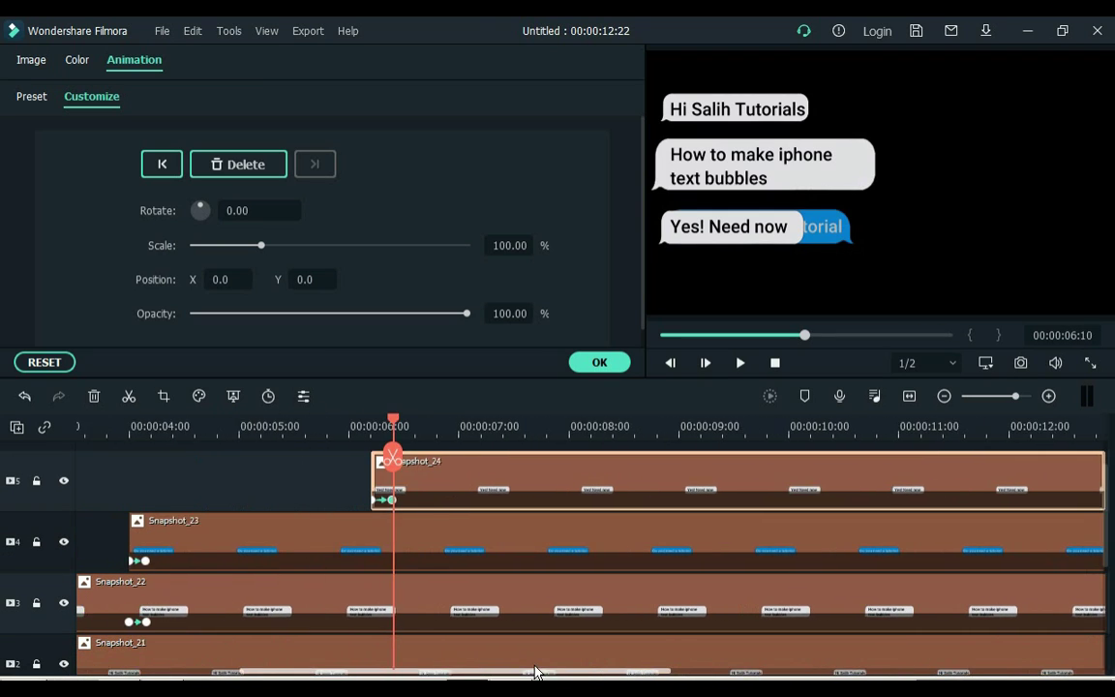
left_click(395, 427)
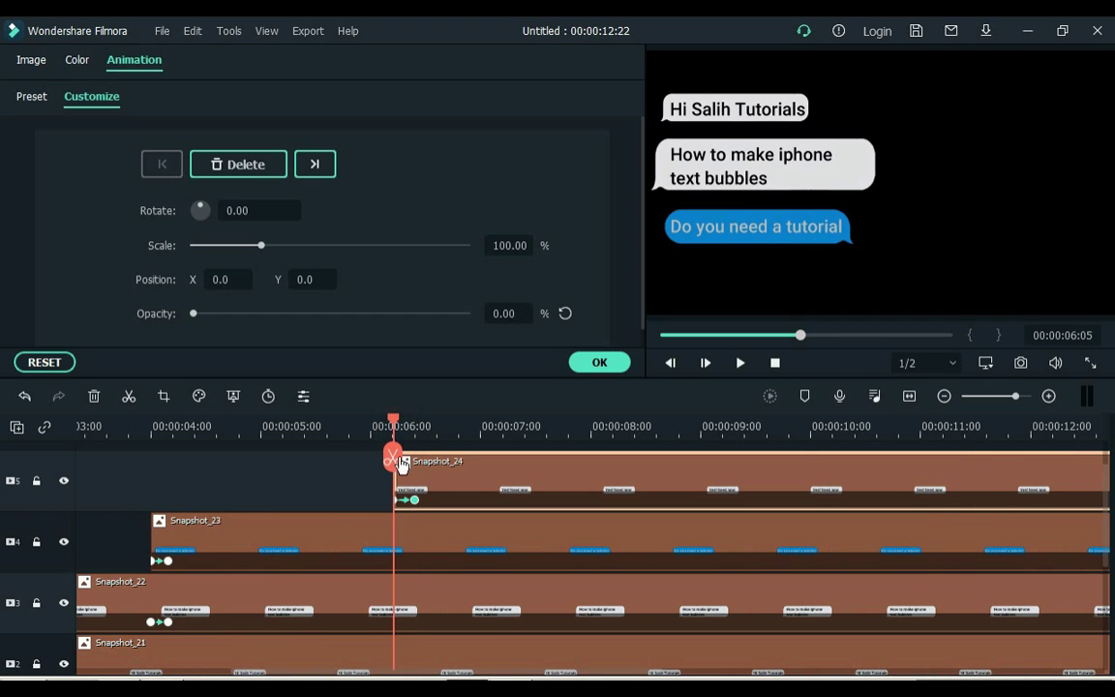
left_click(416, 556)
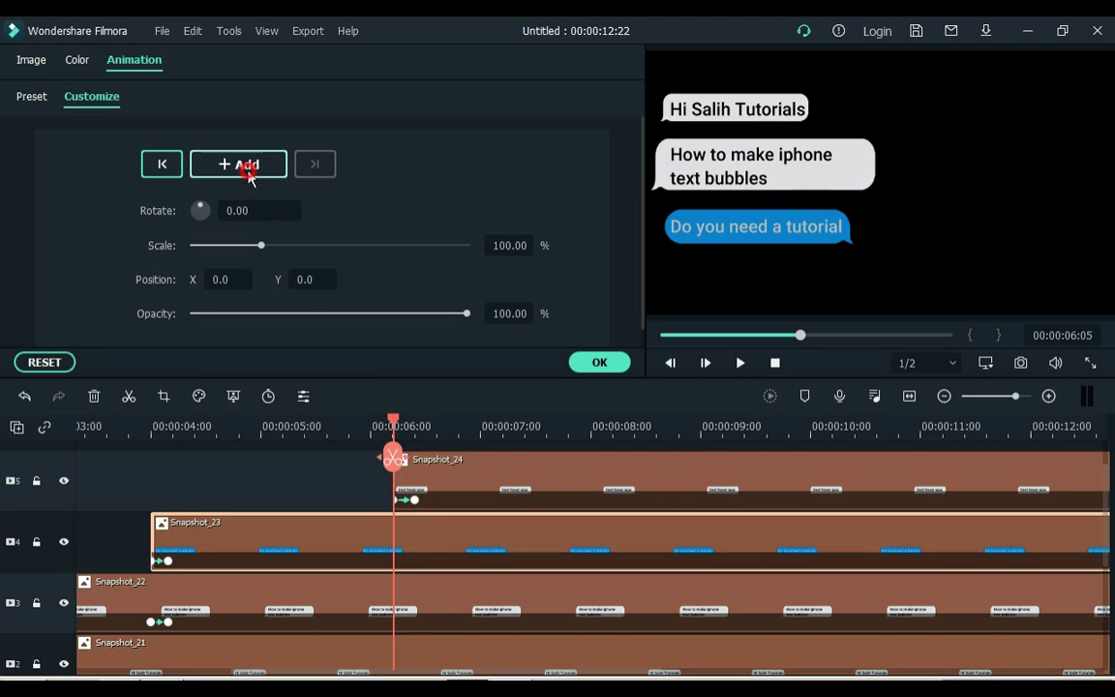
left_click(244, 165)
left_click(418, 423)
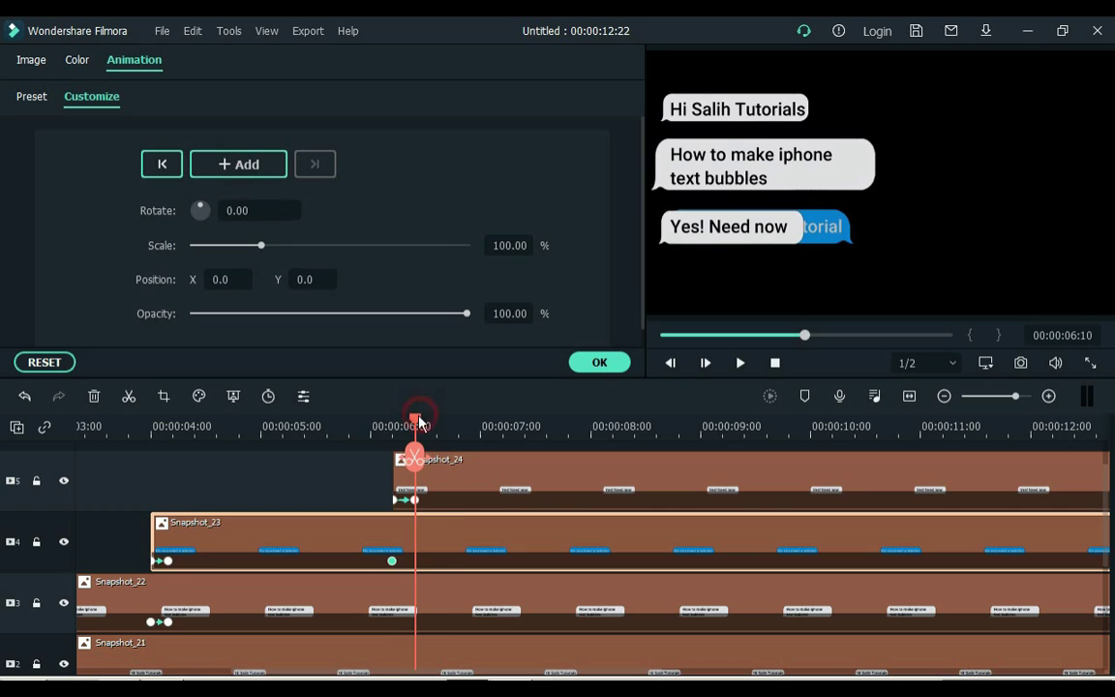
left_click_drag(308, 278, 307, 240)
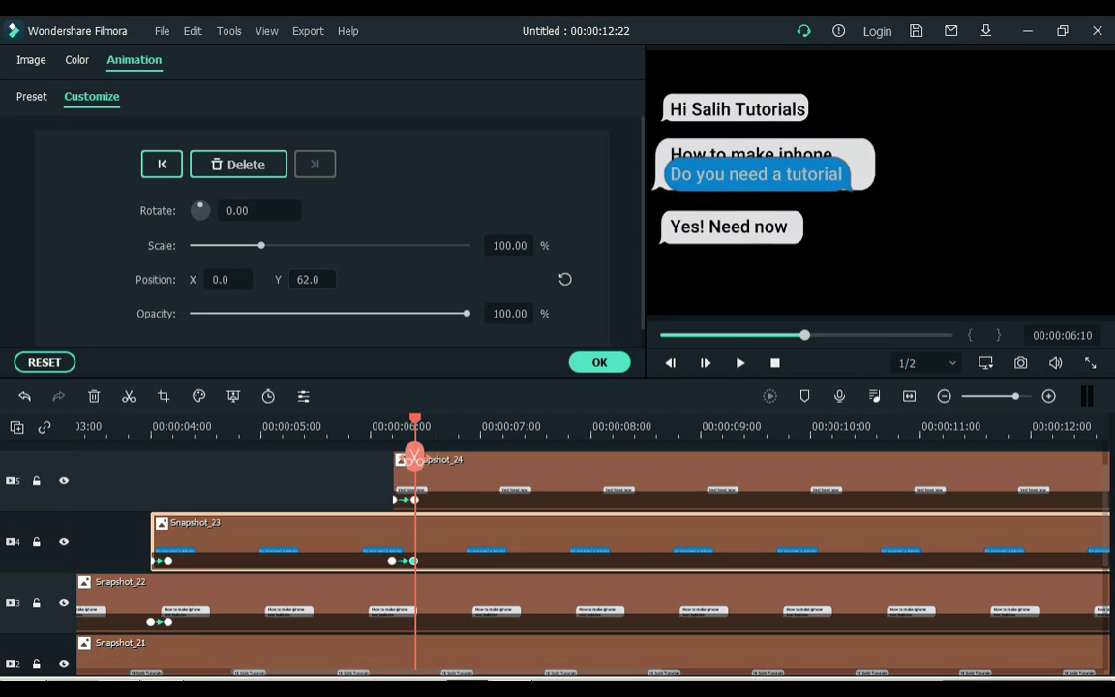
- Keyframe Snapshot_22 at 06:05 and raise it to Position Y 133.0 by 06:10
left_click(393, 423)
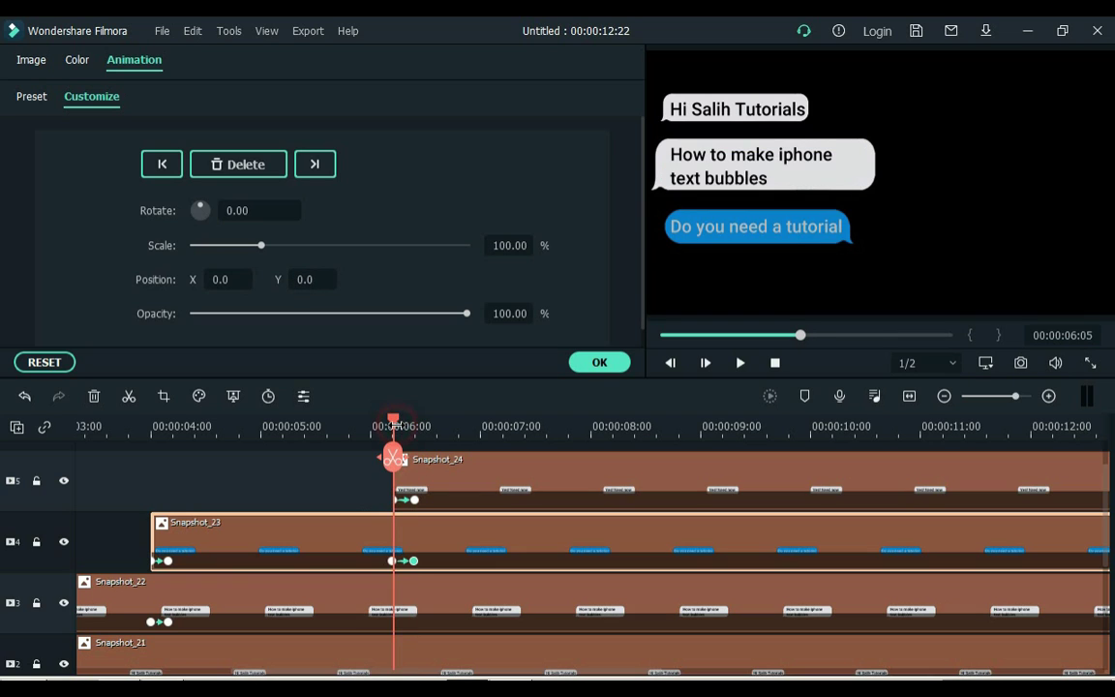
left_click(416, 612)
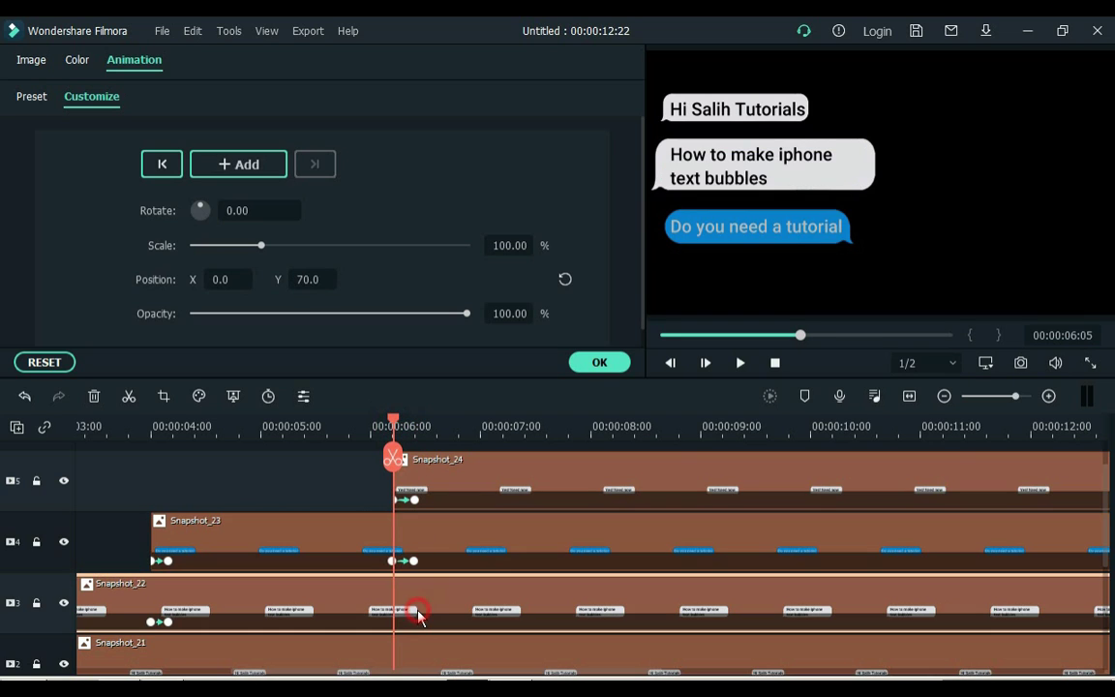
left_click(253, 170)
left_click(414, 424)
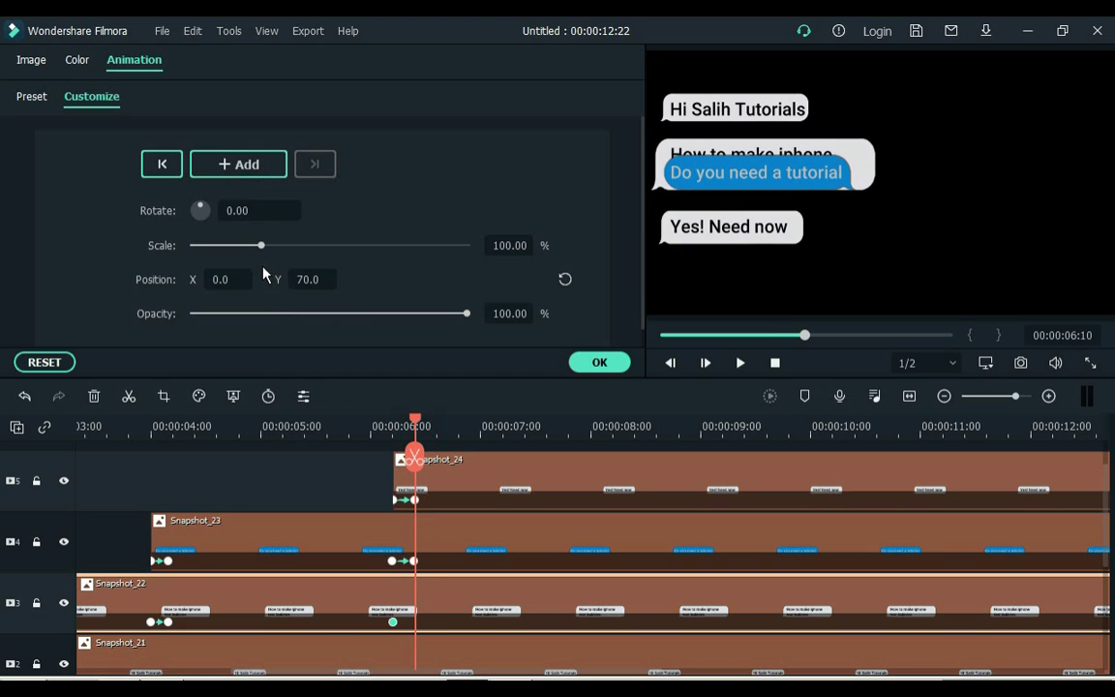
left_click_drag(307, 279, 642, 389)
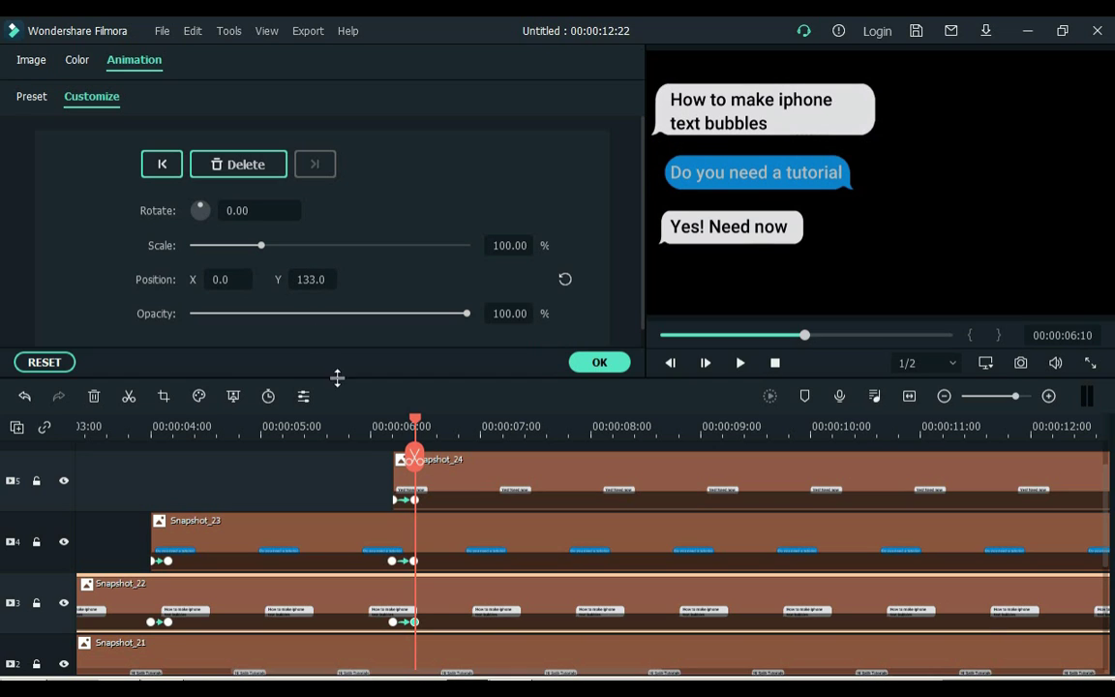
scroll(1110, 484, "down", 2)
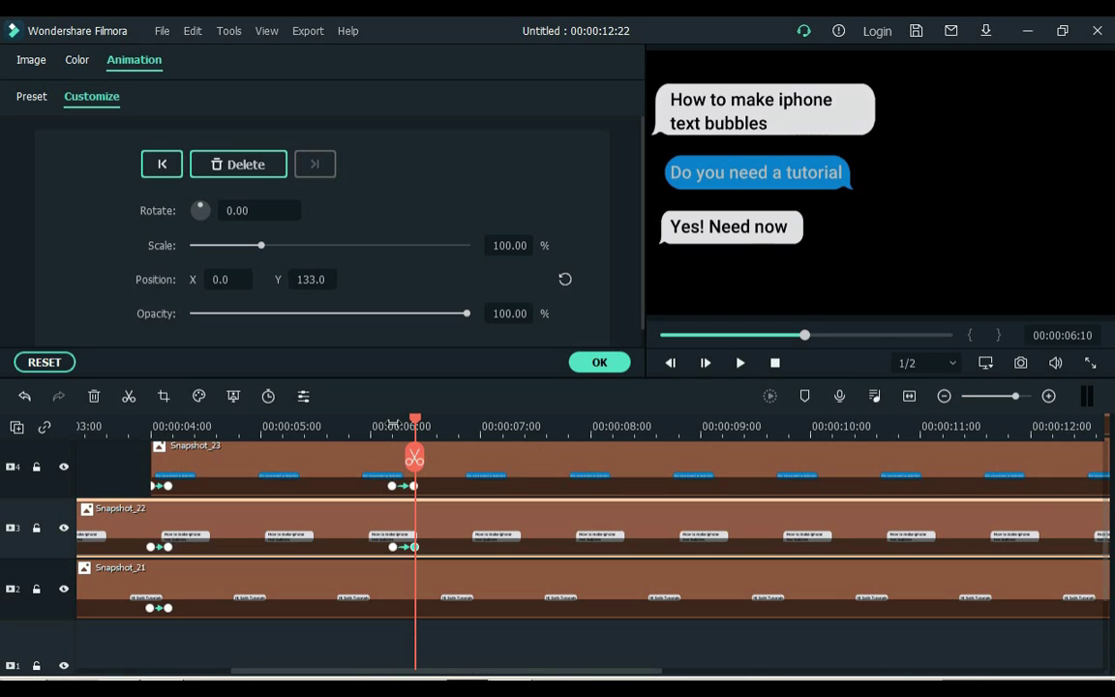
- Fade the Snapshot_21 greeting bubble from full opacity at 06:03 to 0% at 06:08
left_click(393, 426)
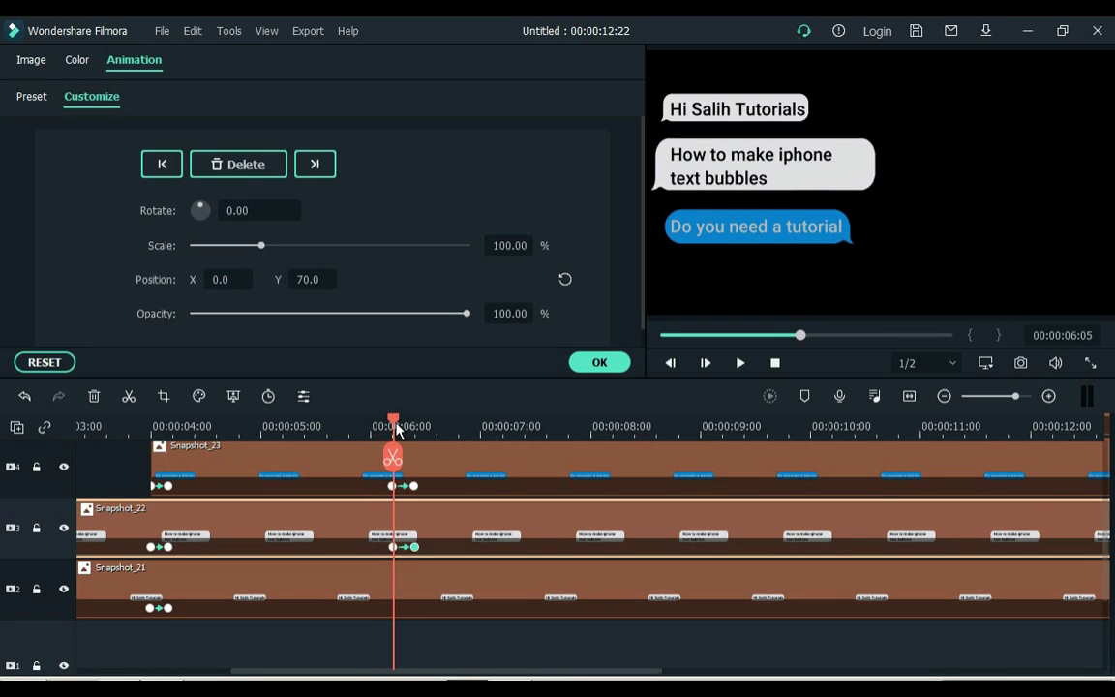
left_click(386, 432)
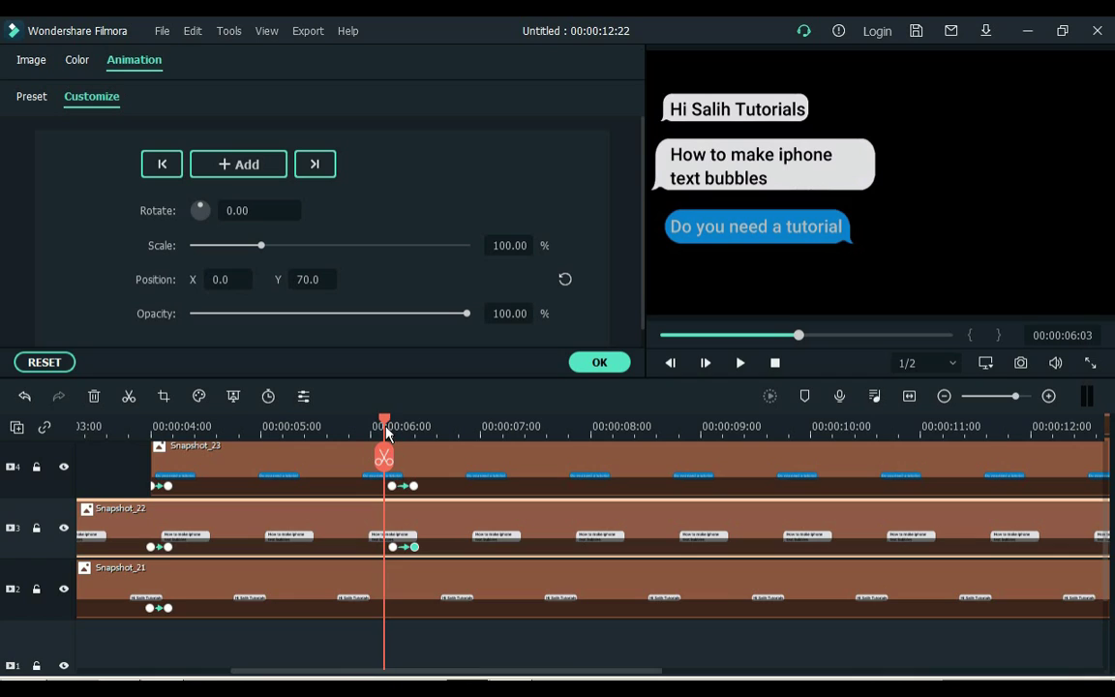
left_click(390, 433)
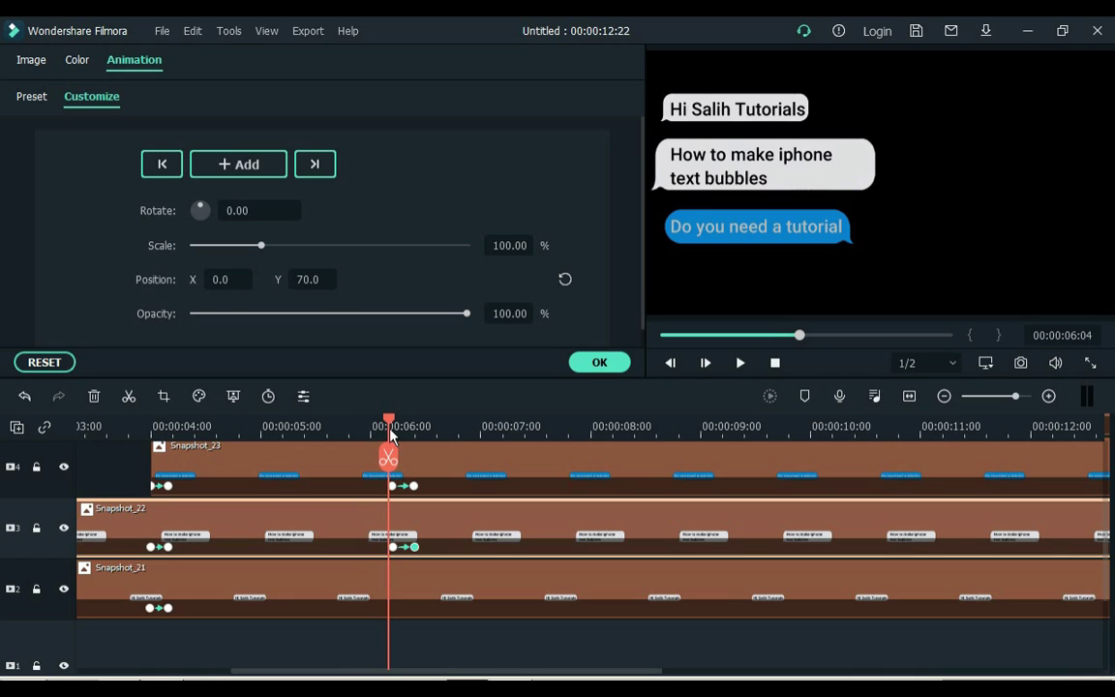
left_click(385, 432)
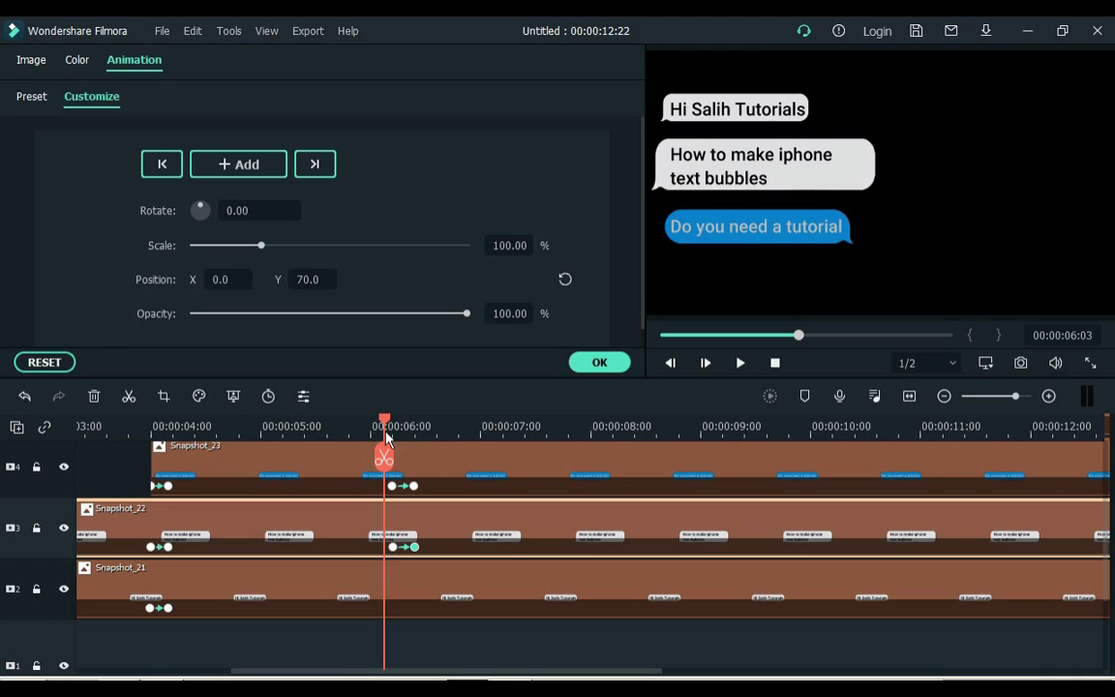
left_click(428, 603)
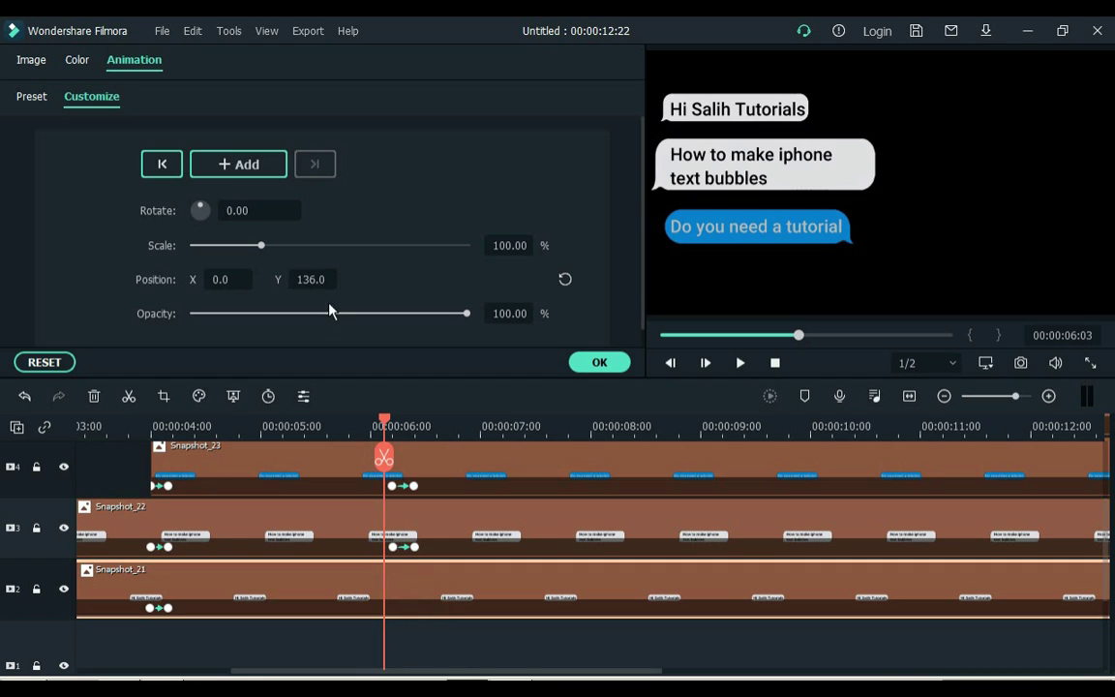
left_click(250, 167)
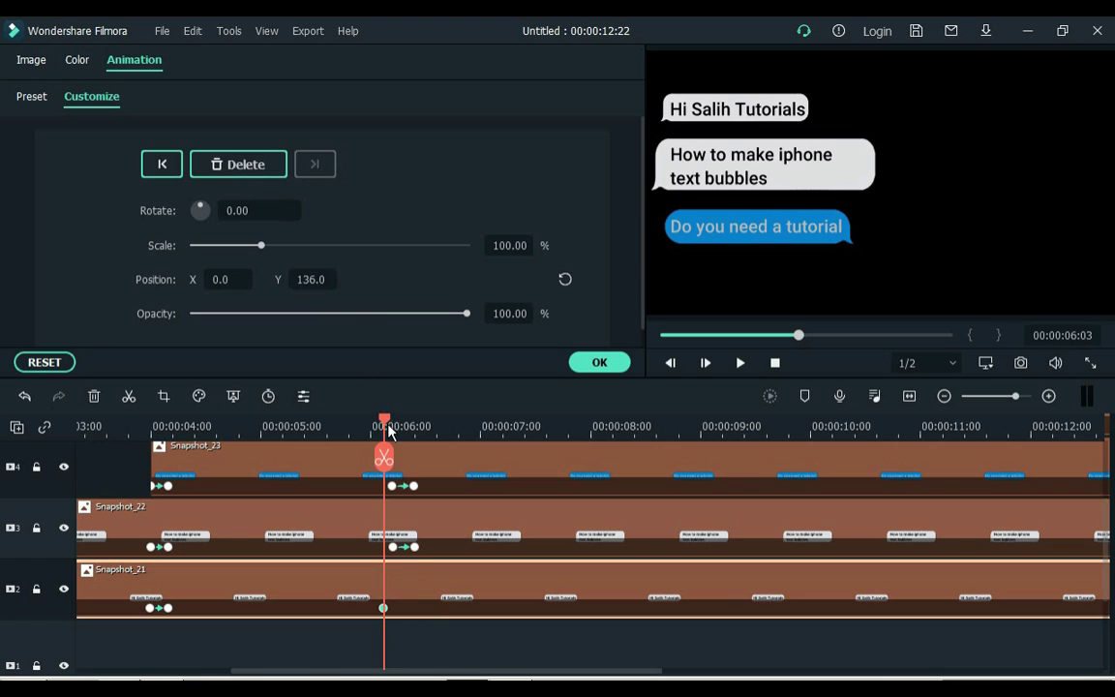
left_click_drag(384, 423, 407, 433)
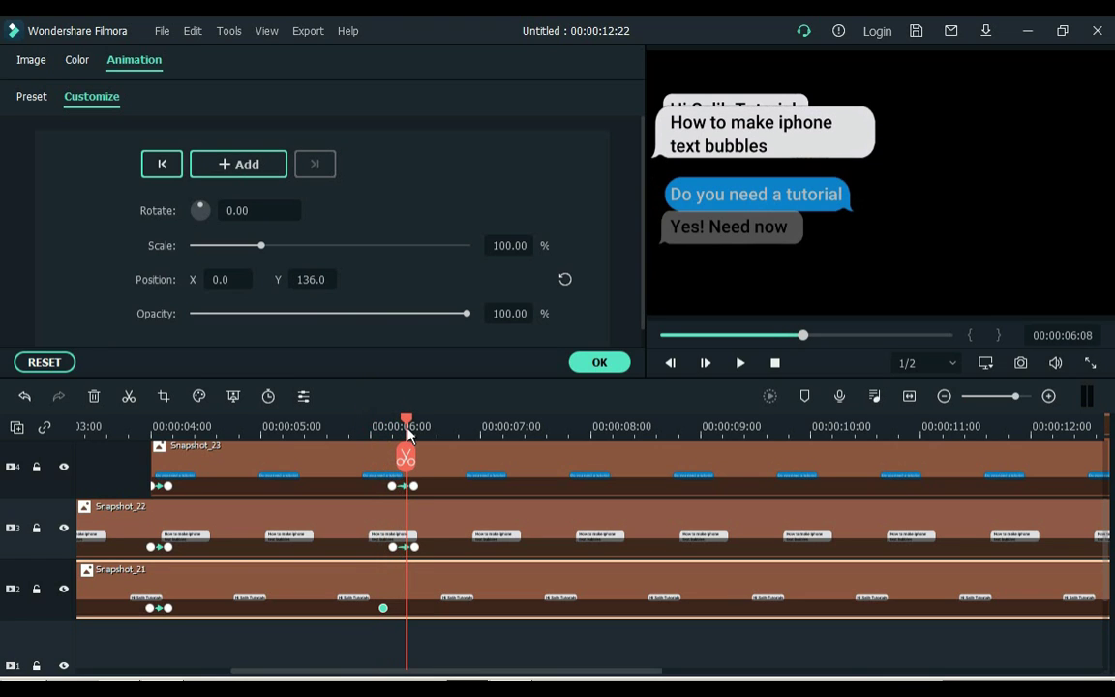
left_click_drag(329, 314, 163, 313)
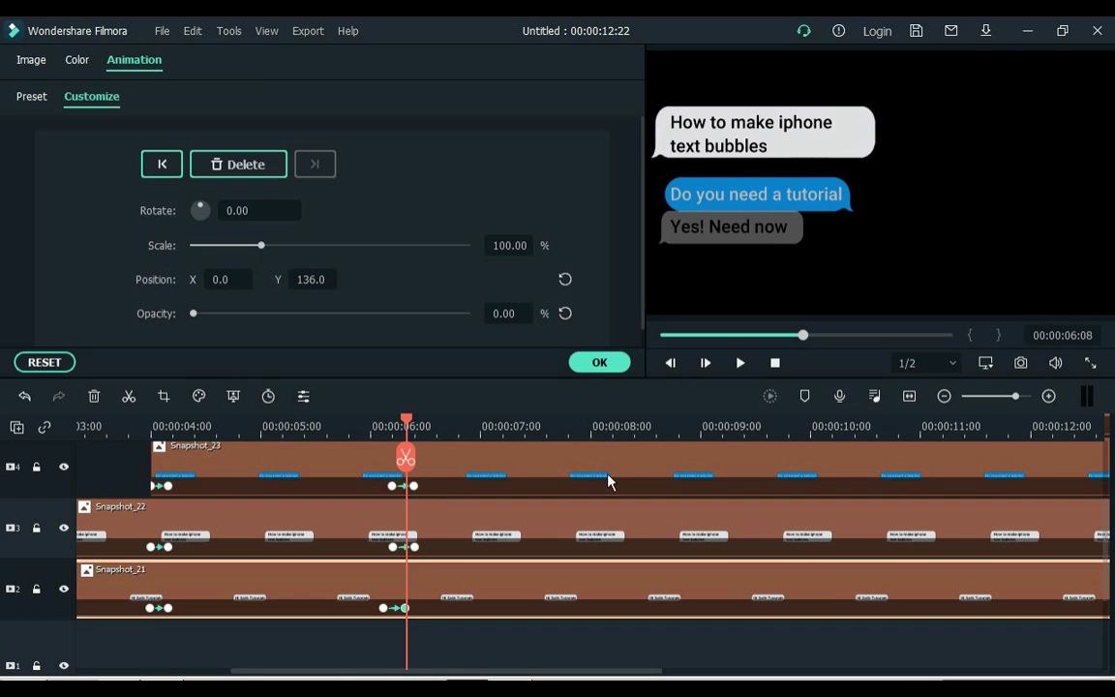
- Play back the bubble transition from just before 06:05 to check it
left_click(413, 426)
scroll(1105, 513, "up", 3)
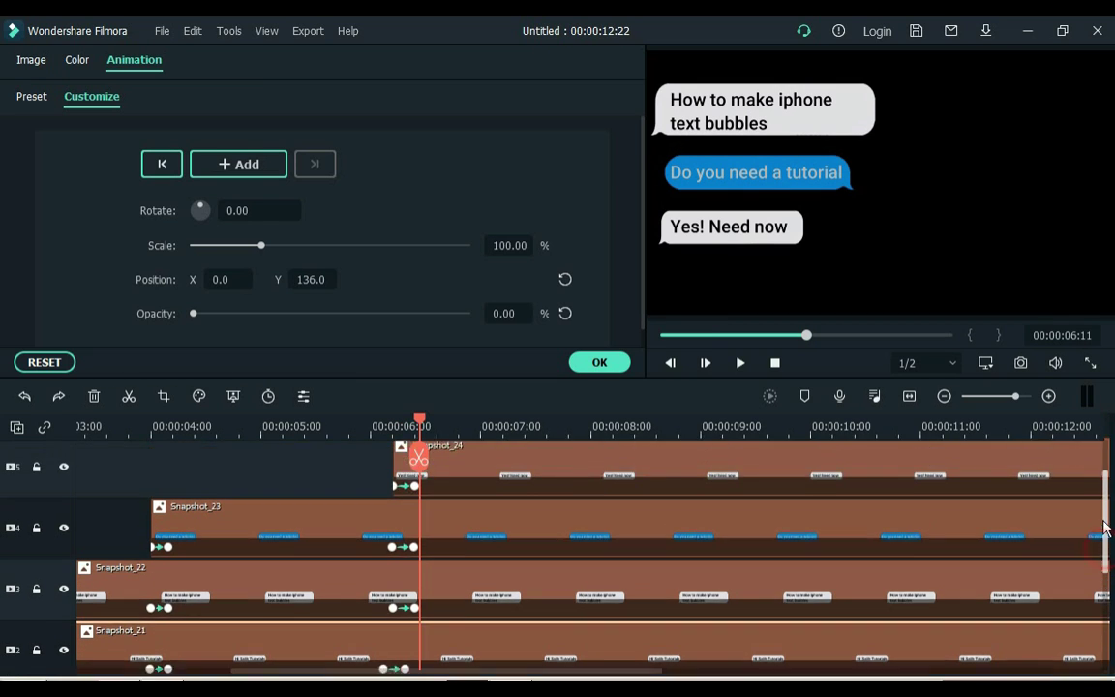
left_click(361, 427)
key("space")
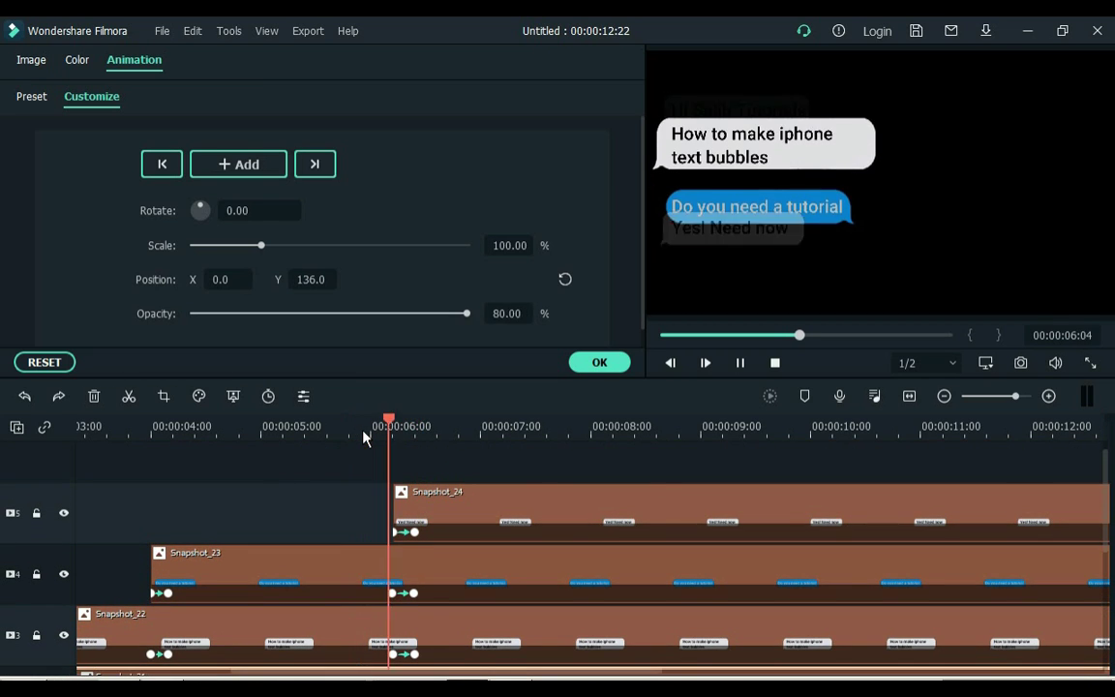
- Place Snapshot_25 on new track 6 starting around 00:00:09:06
left_click(600, 362)
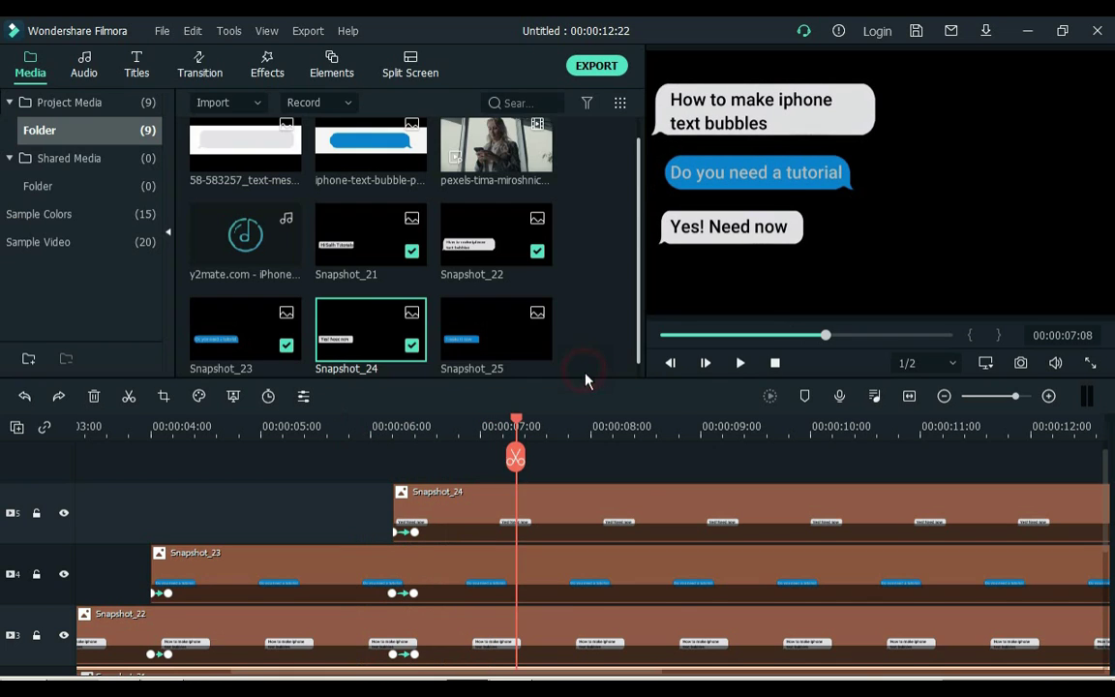
left_click_drag(482, 353, 721, 480)
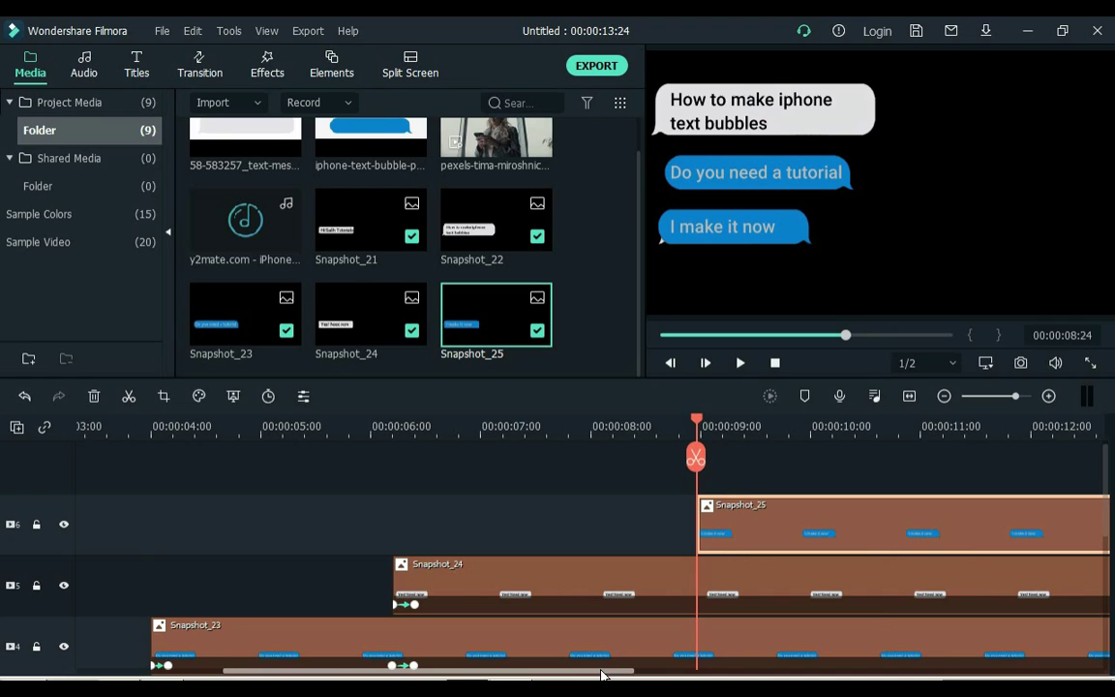
left_click_drag(600, 670, 723, 676)
left_click_drag(489, 530, 511, 530)
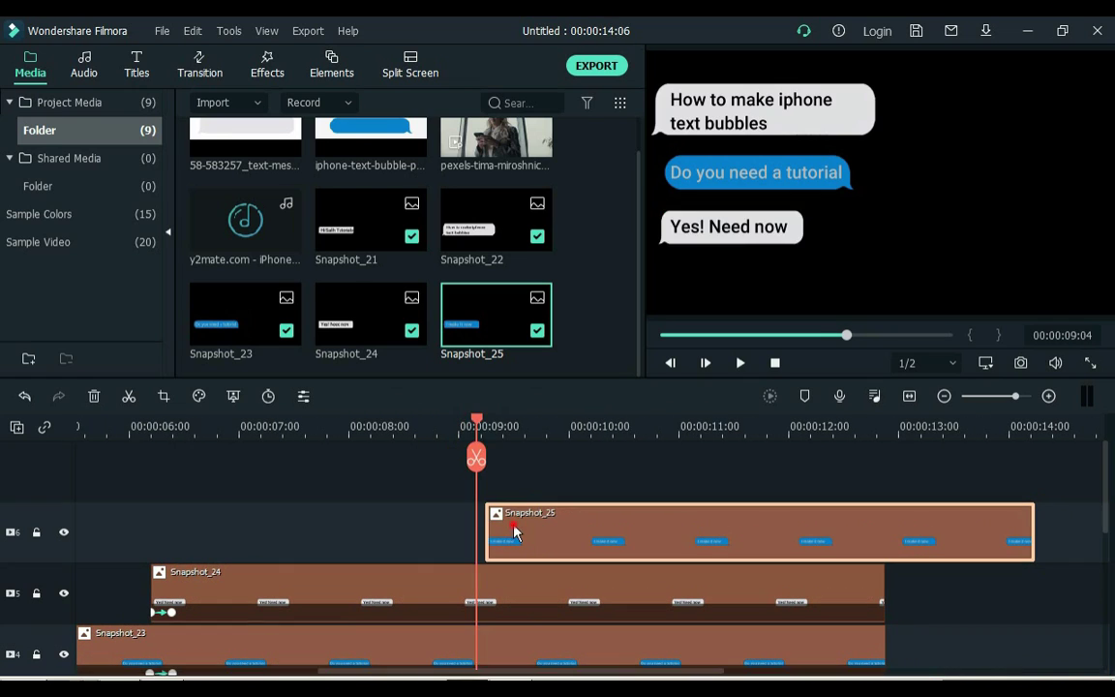
double_click(511, 530)
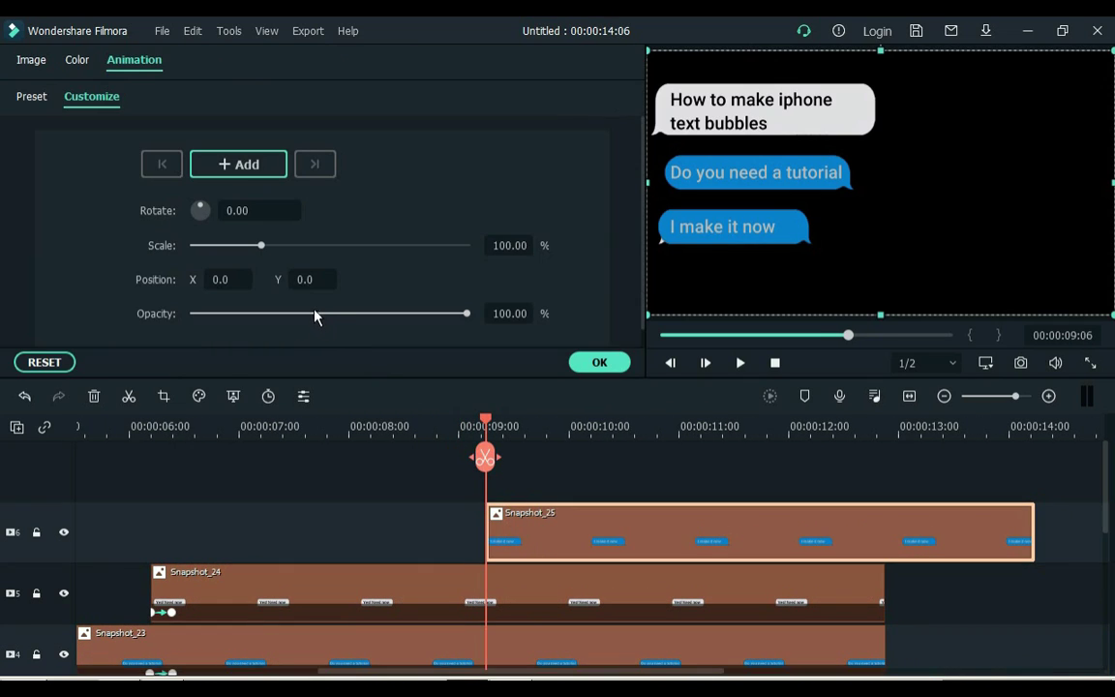
- Fade Snapshot_25 in from 0% opacity at 09:06 to 100% by 09:10
left_click_drag(215, 320, 187, 317)
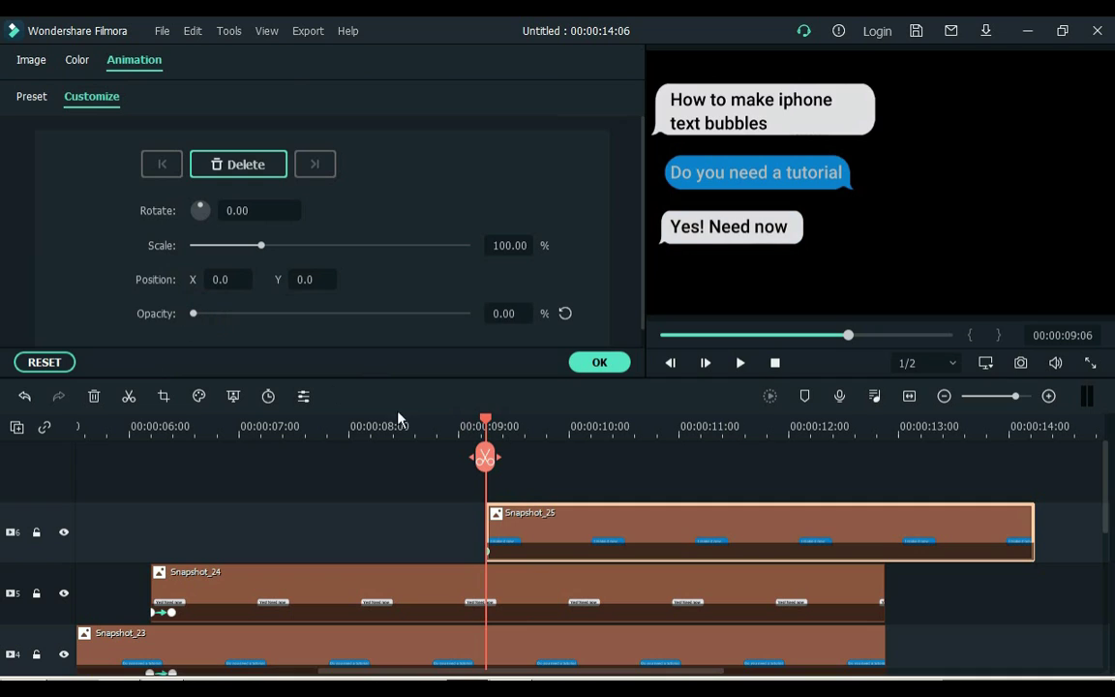
left_click(490, 426)
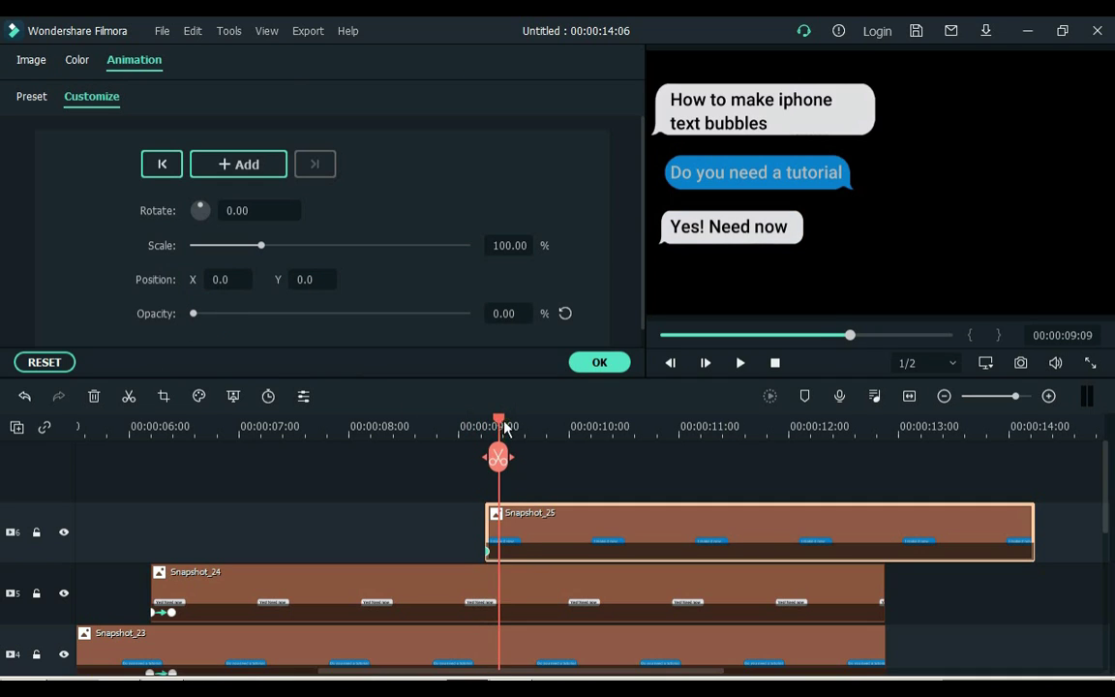
left_click(503, 427)
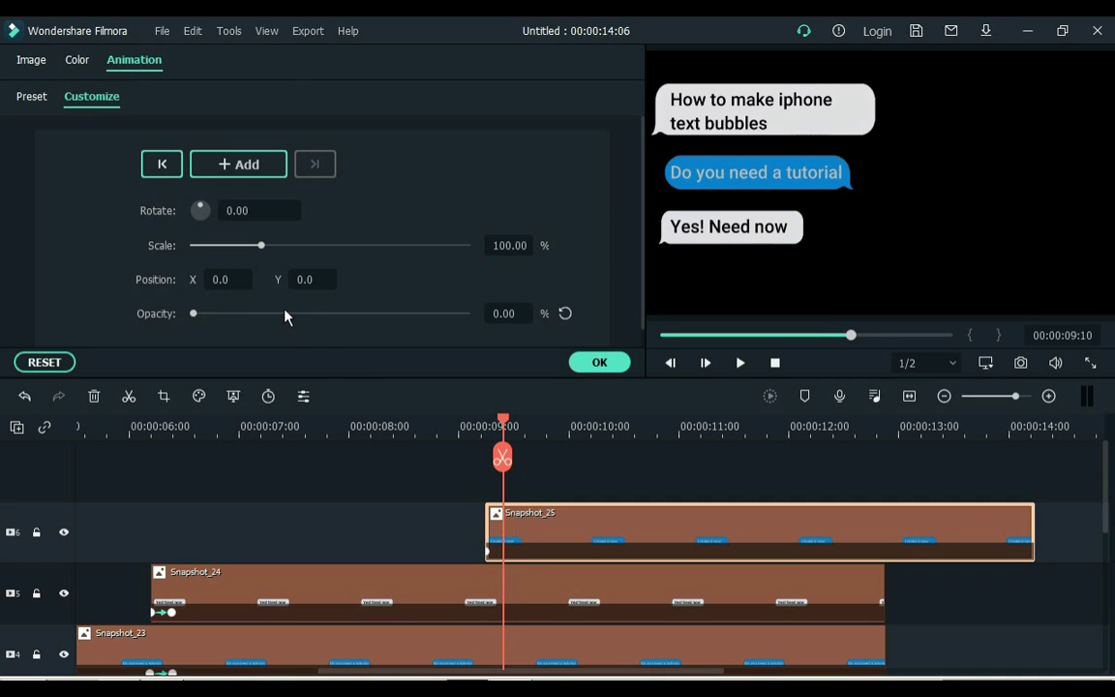
left_click_drag(284, 315, 489, 319)
scroll(617, 427, "up", 1)
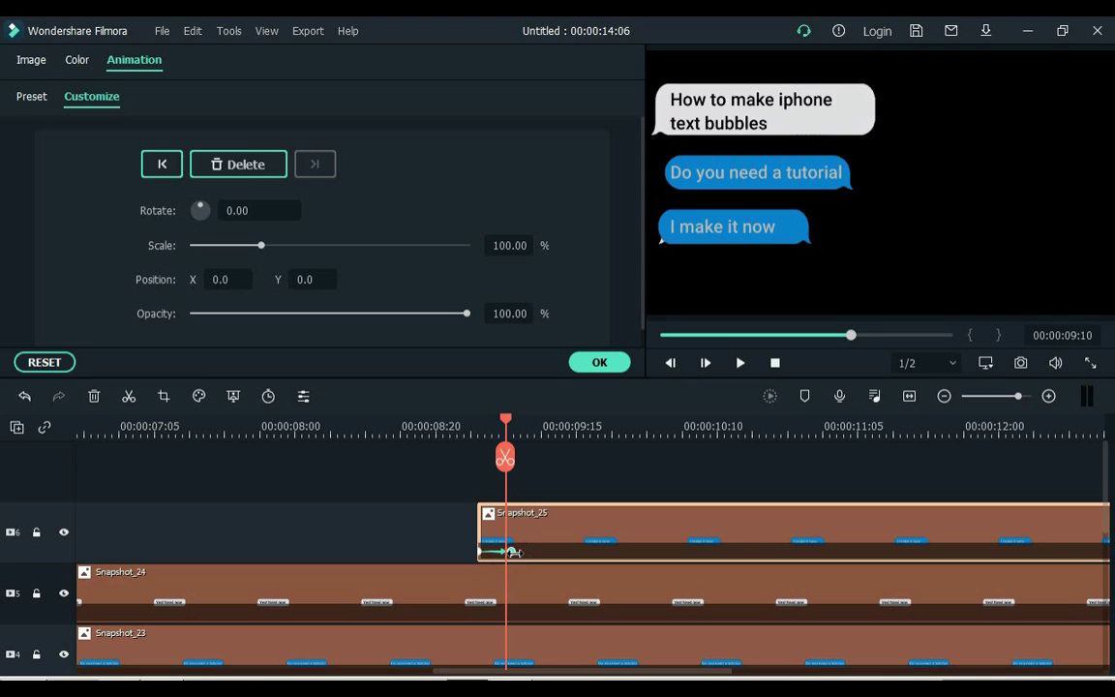
left_click_drag(513, 552, 504, 544)
left_click(476, 432)
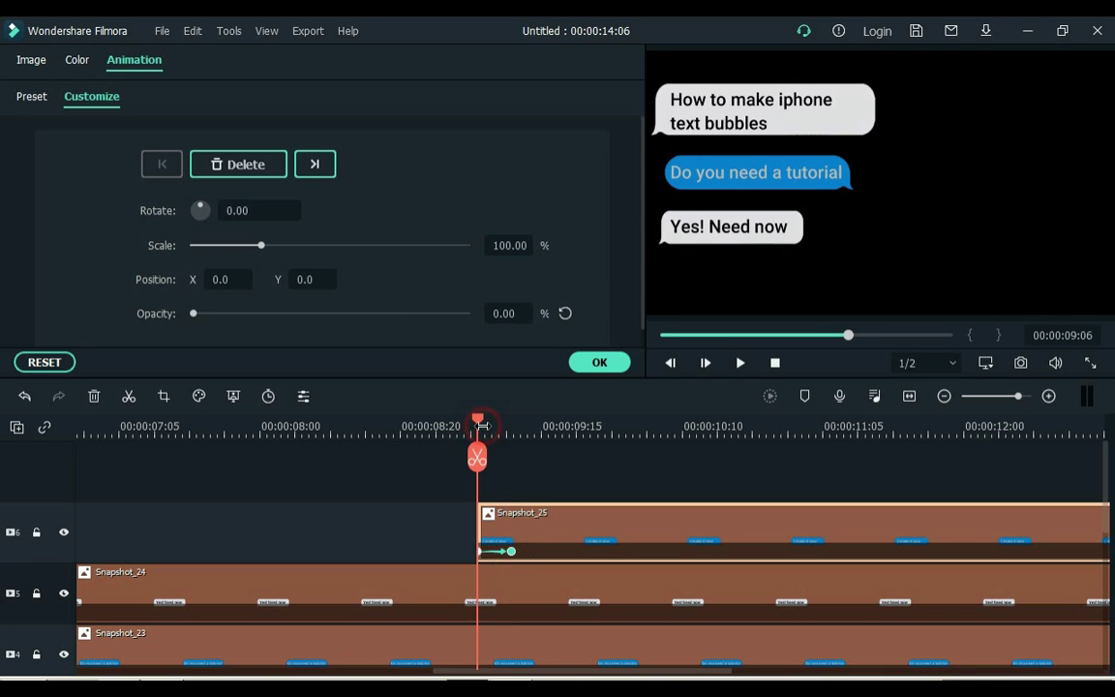
- Keyframe Snapshot_24 and raise its 'Yes! Need now' bubble from Position Y 0 to 64
scroll(1103, 466, "down", 1)
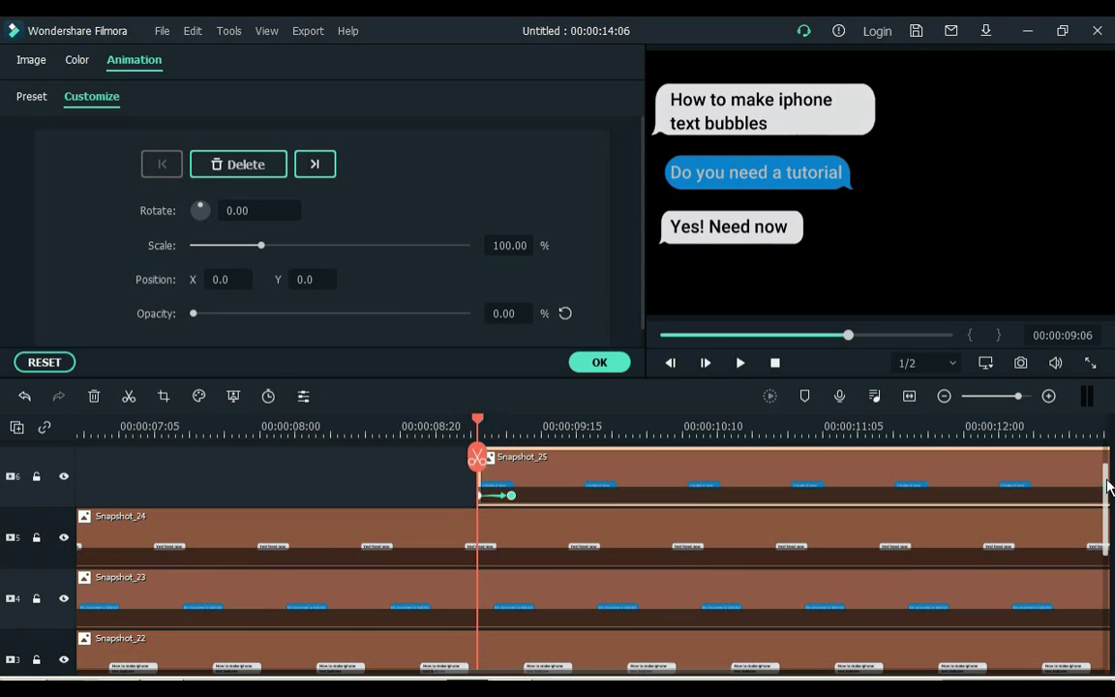
left_click(588, 544)
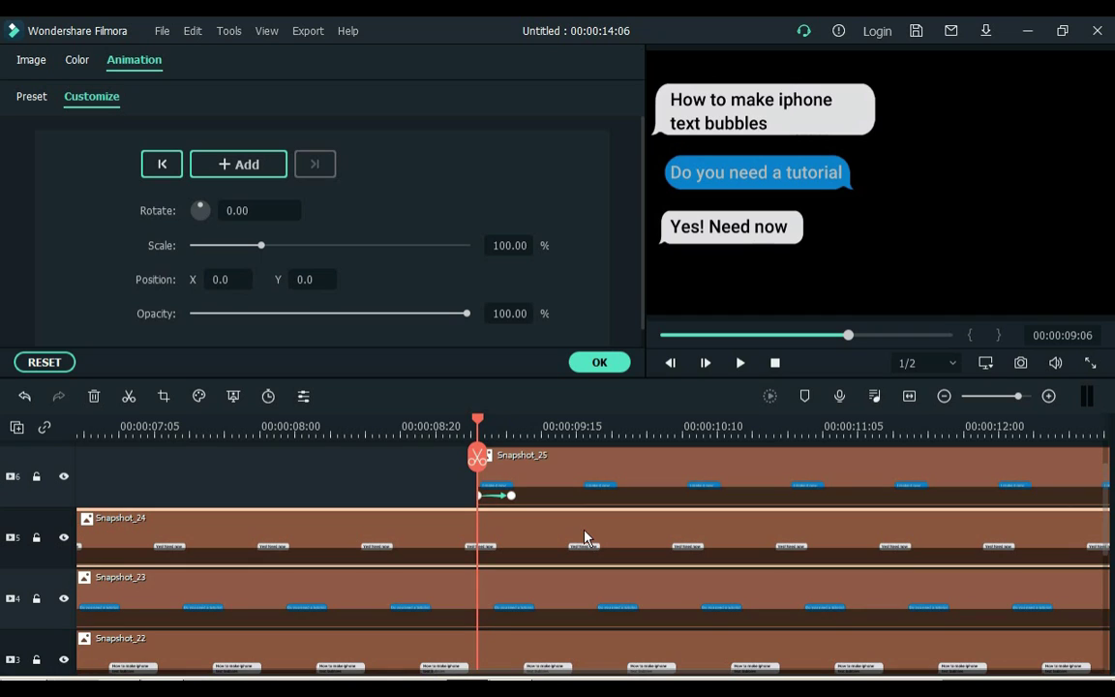
left_click(244, 164)
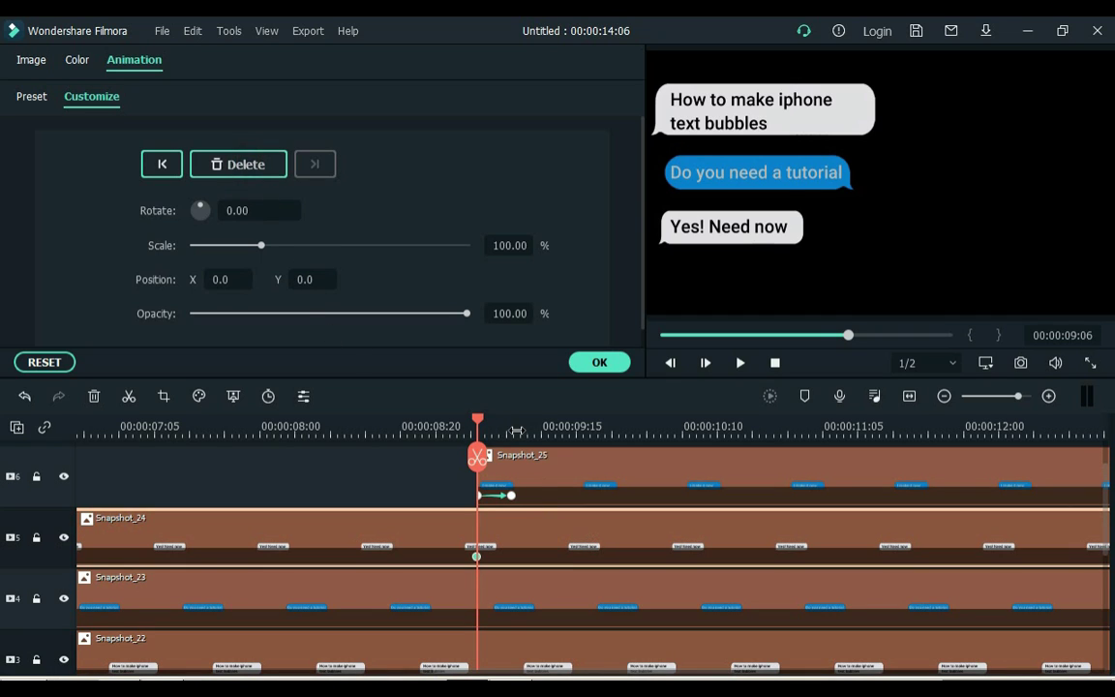
left_click(514, 430)
left_click_drag(304, 278, 367, 279)
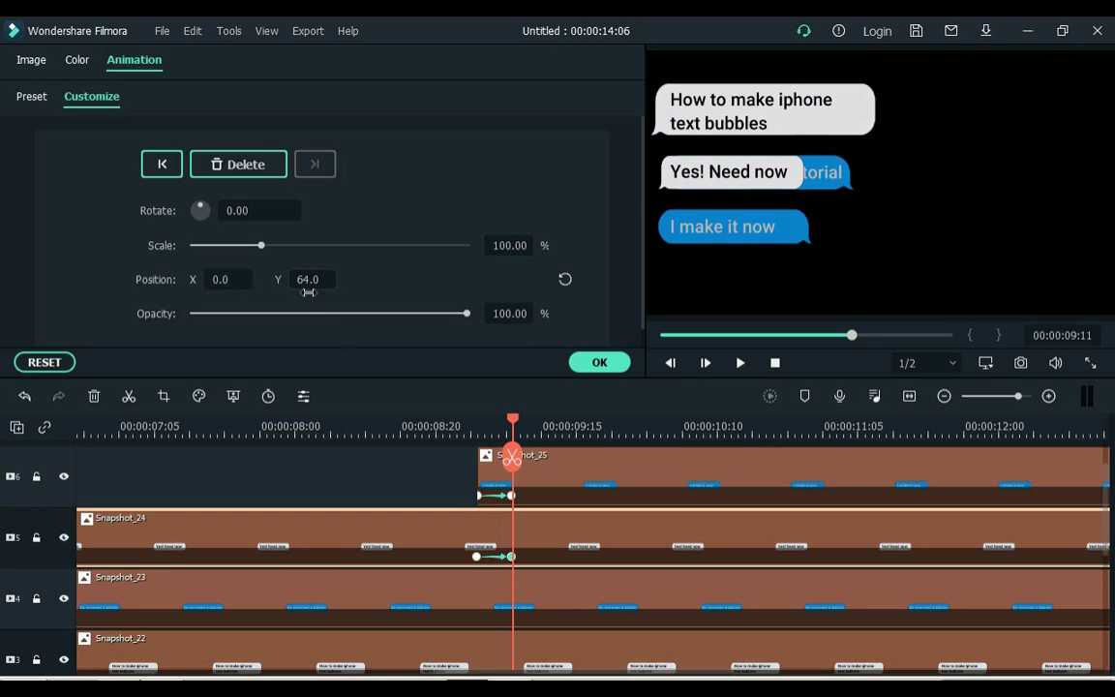
- Keyframe Snapshot_23 and raise its 'Do you need a tutorial' bubble from Y 63 to 121
left_click(480, 429)
left_click(488, 603)
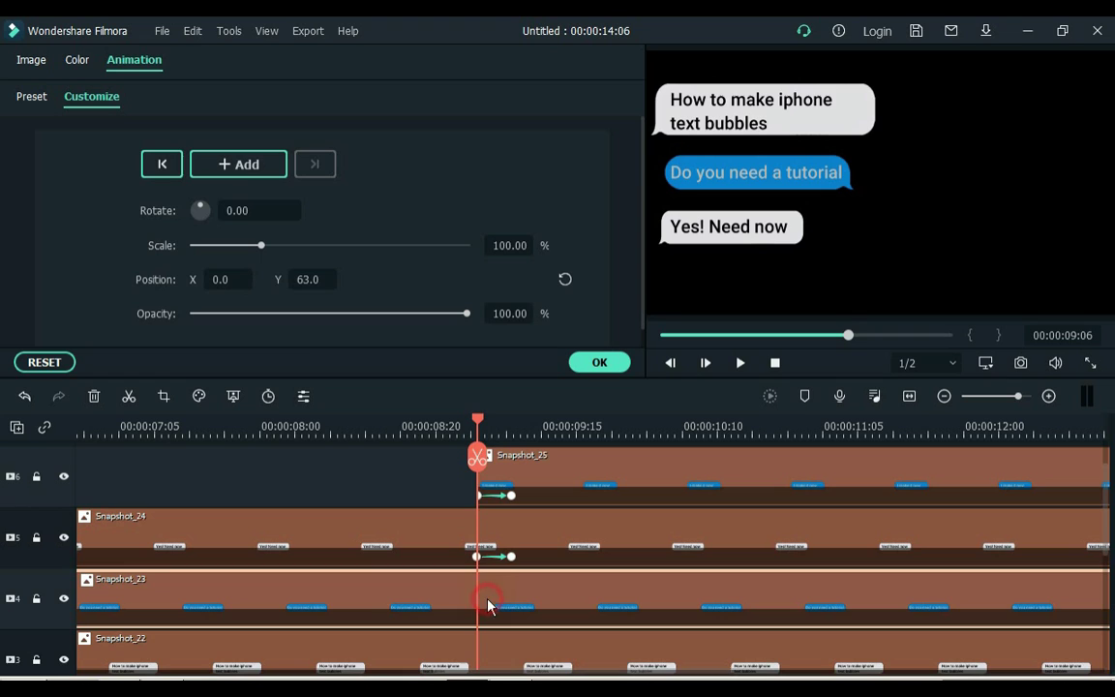
left_click(247, 165)
left_click(517, 426)
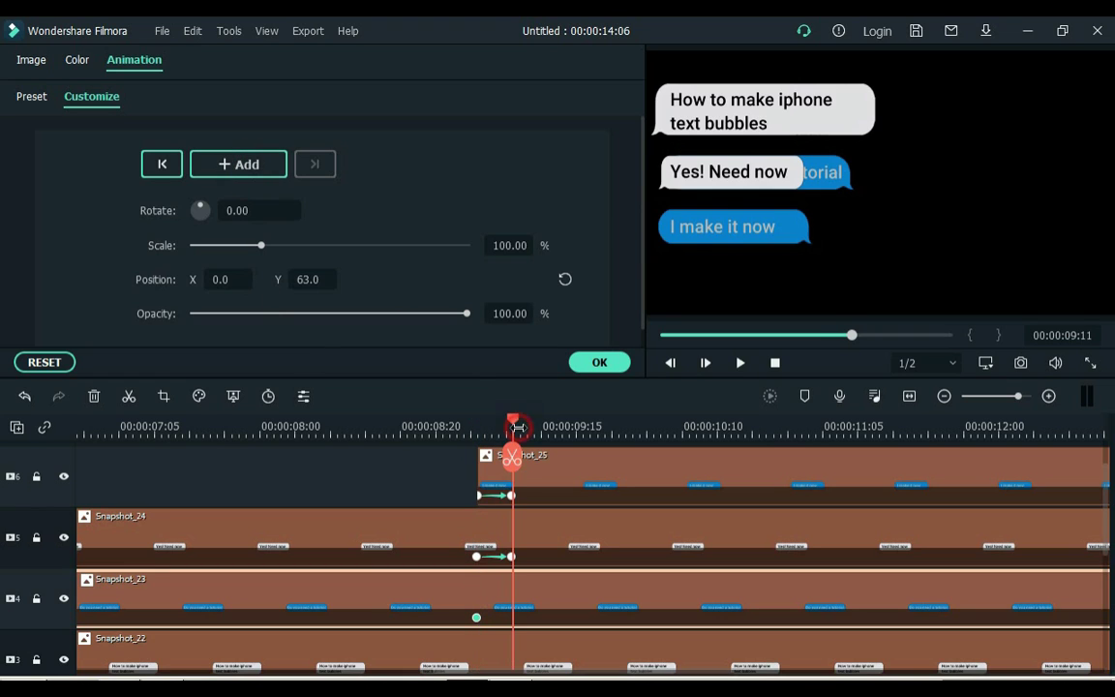
left_click_drag(307, 278, 364, 278)
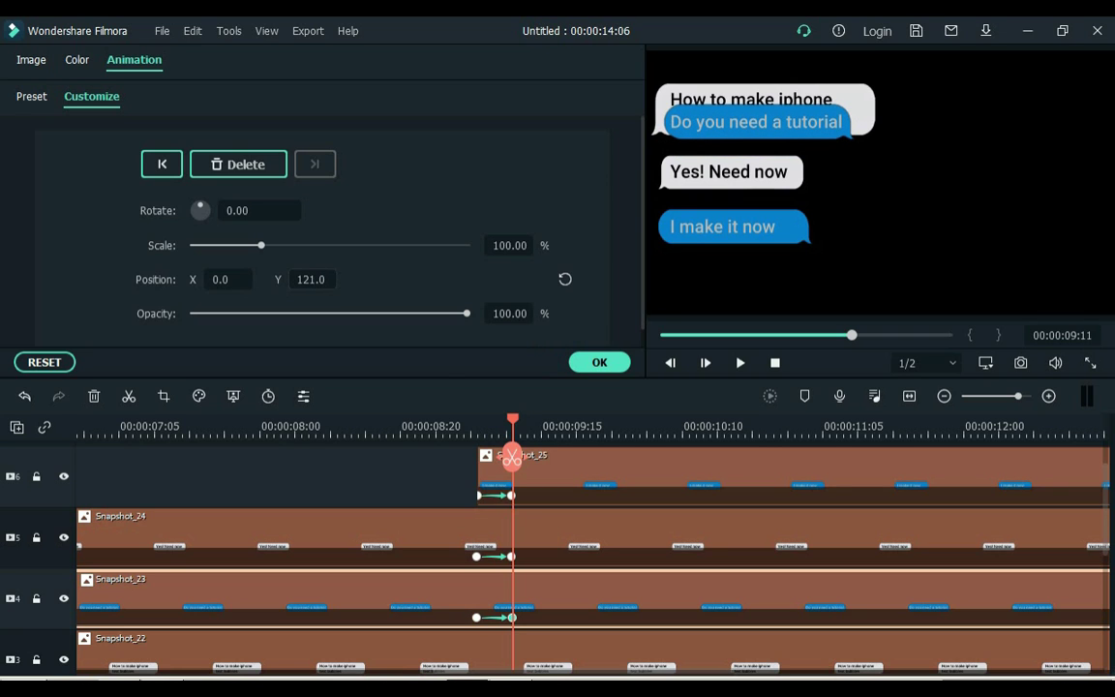
- Fade Snapshot_22's 'How to make iphone text bubbles' bubble from 100% to 0% opacity
left_click_drag(1109, 473, 1109, 523)
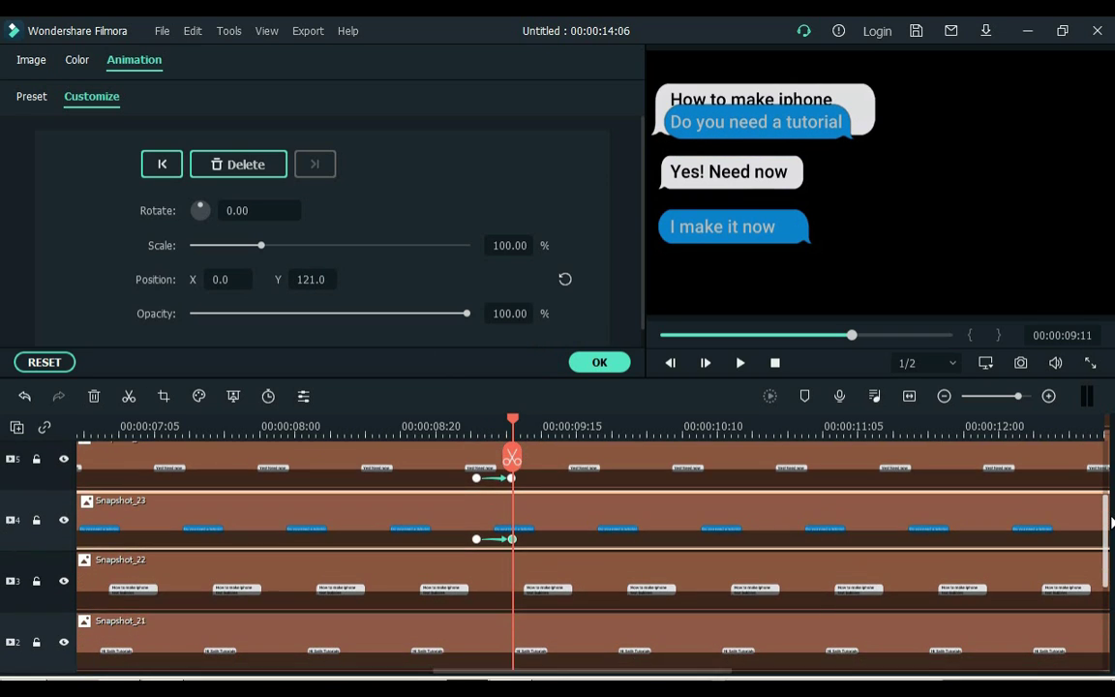
left_click(471, 428)
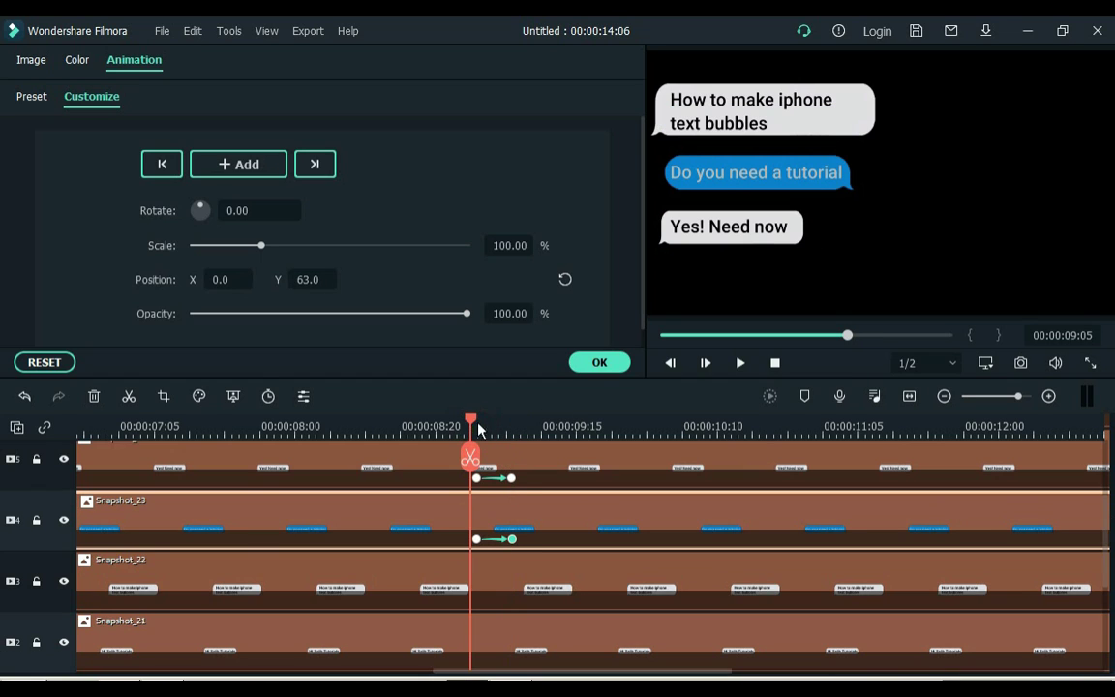
left_click(476, 538)
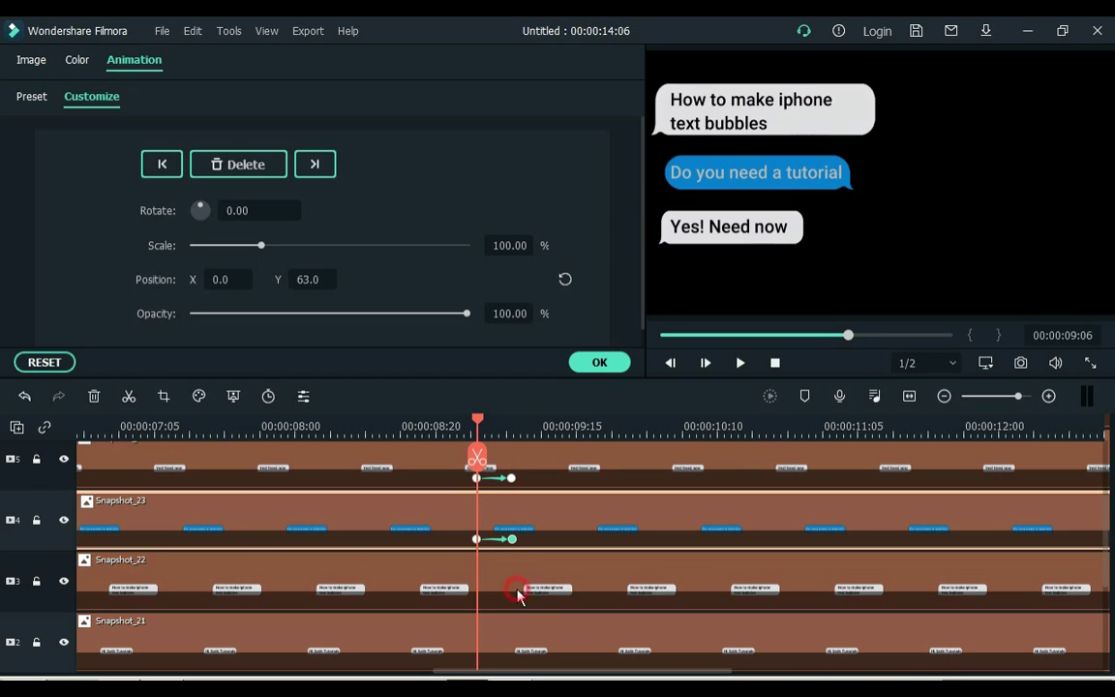
left_click(516, 590)
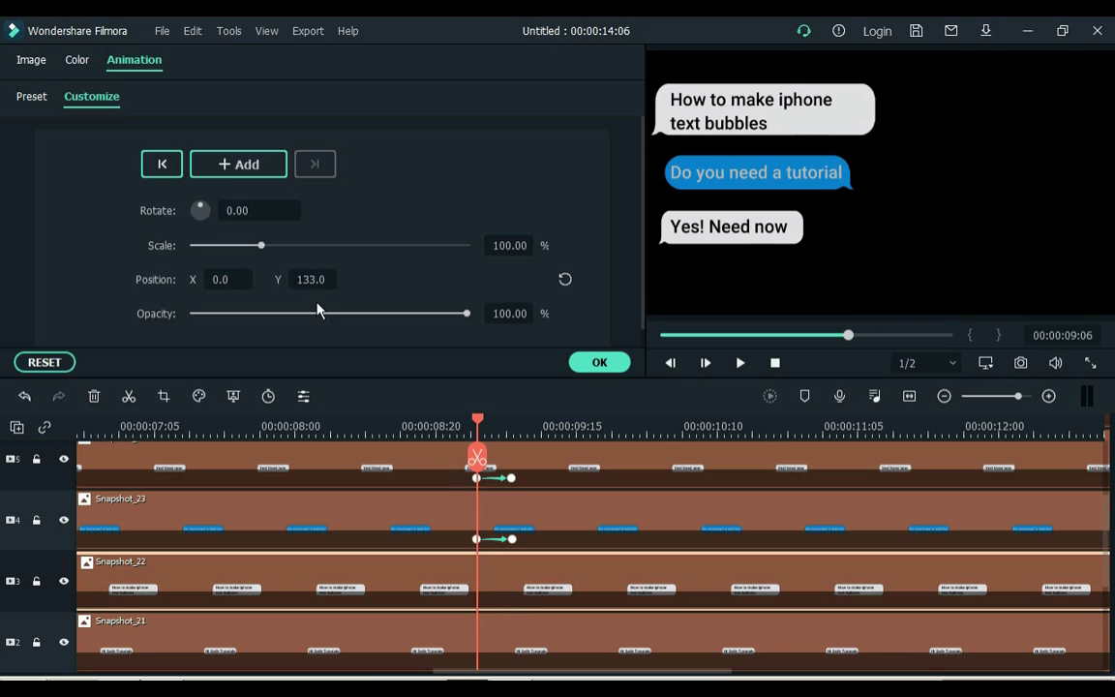
left_click(258, 177)
left_click(512, 425)
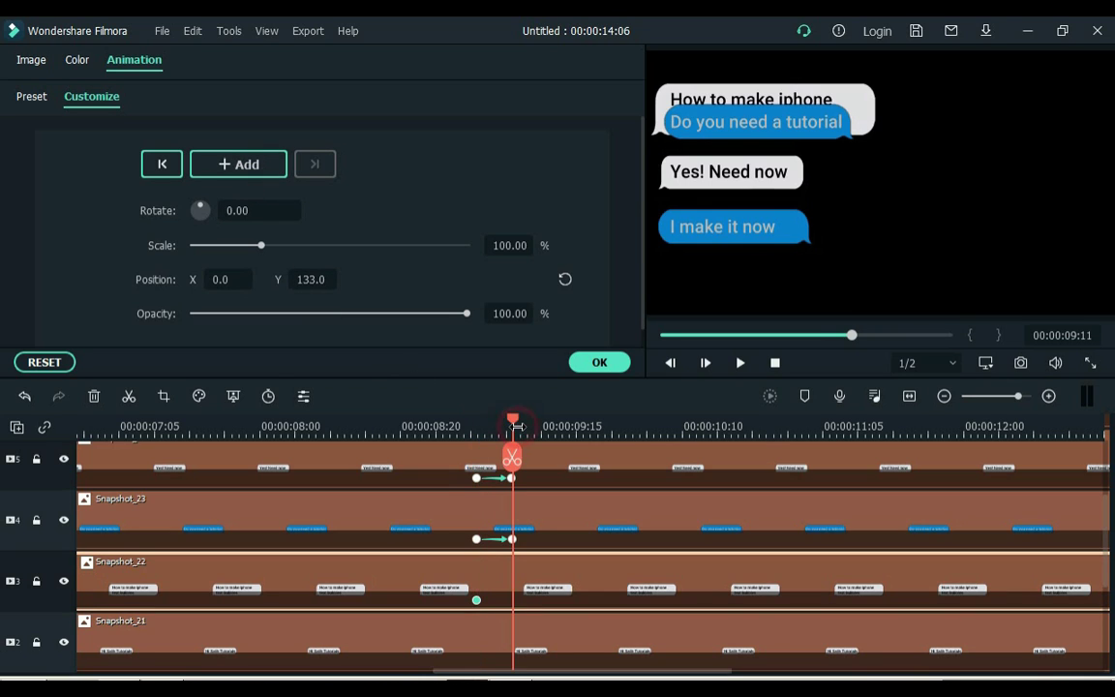
left_click_drag(257, 312, 170, 314)
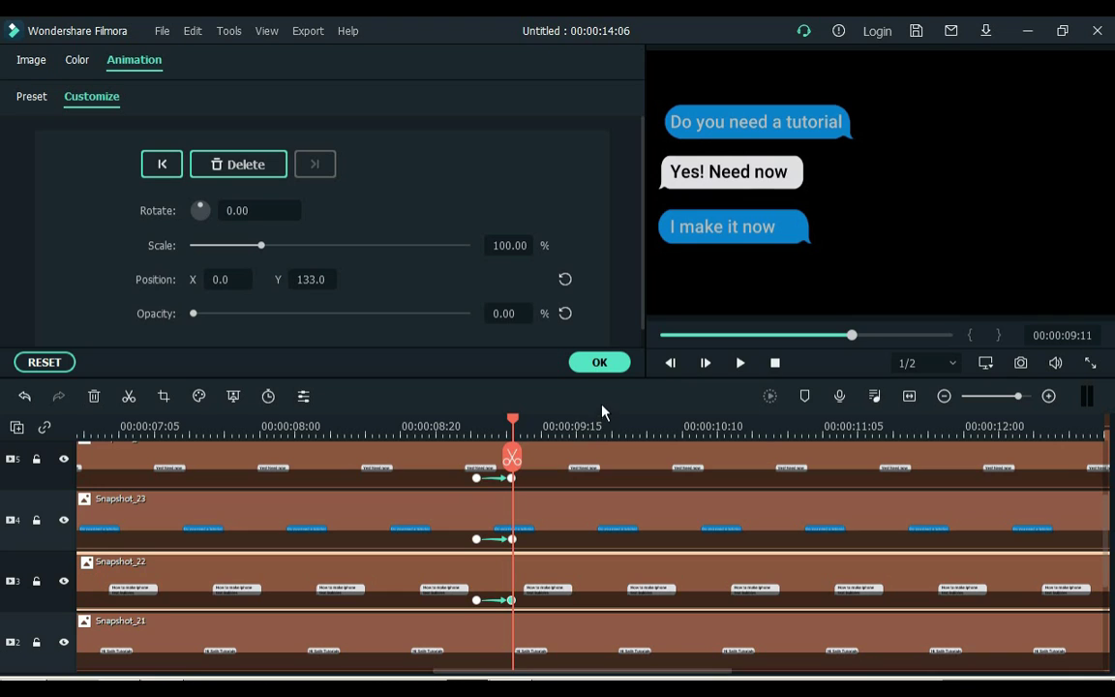
scroll(1105, 510, "up", 3)
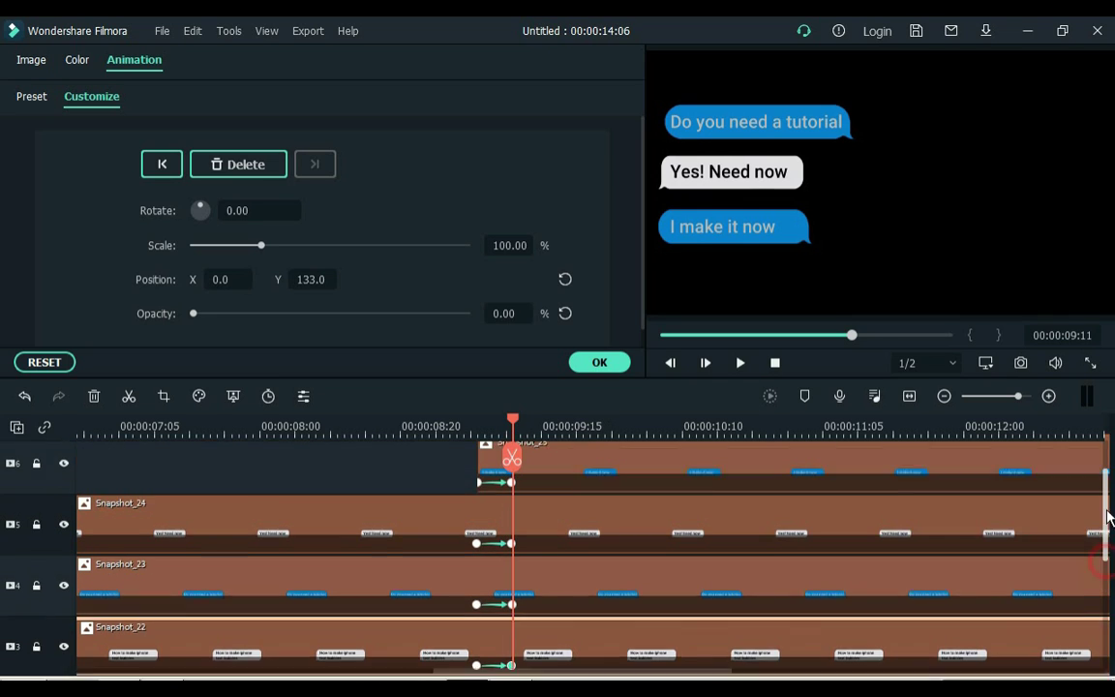
- Trim Snapshot_25 at 00:00:12:22 so it ends together with the other bubble clips
left_click(599, 368)
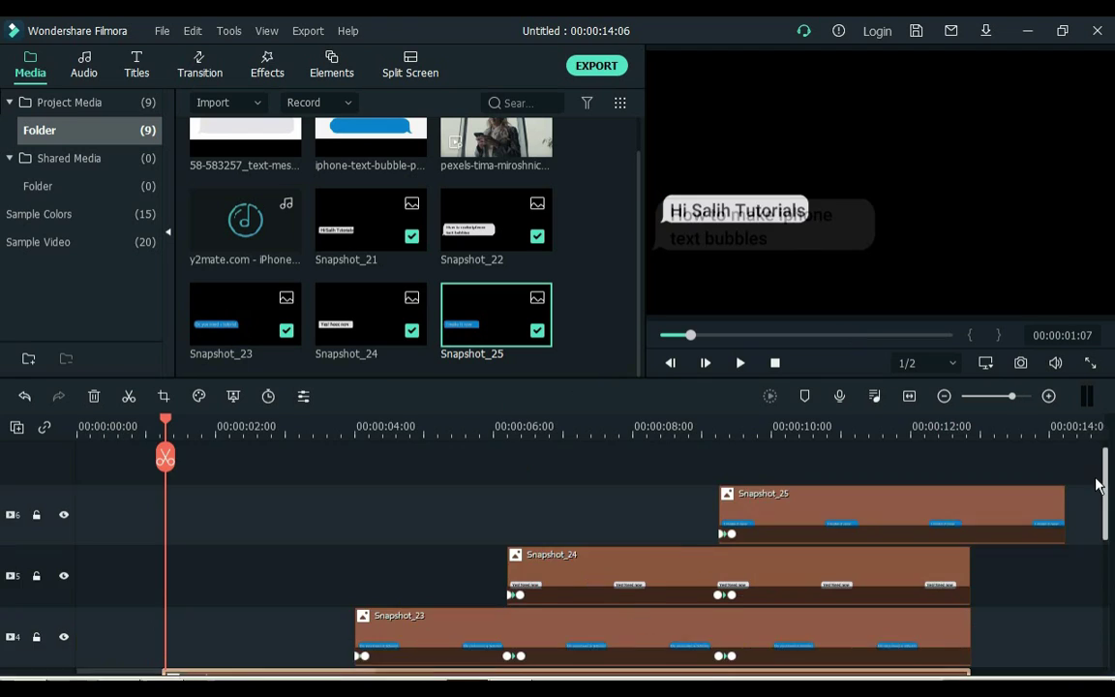
scroll(1098, 489, "down", 1)
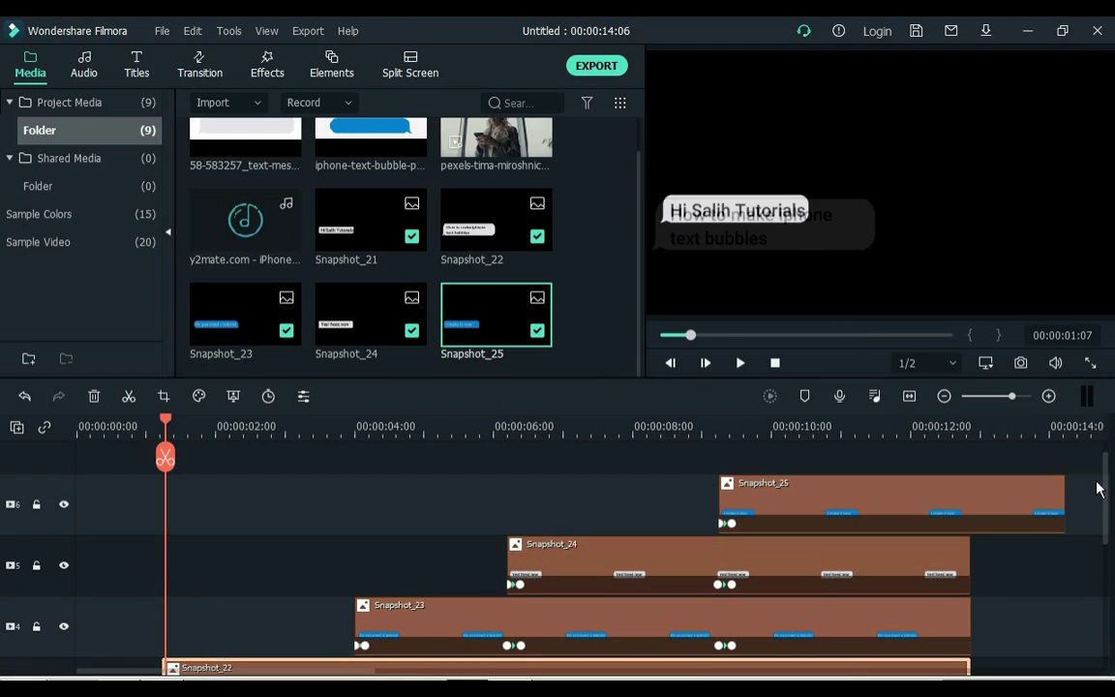
left_click(973, 433)
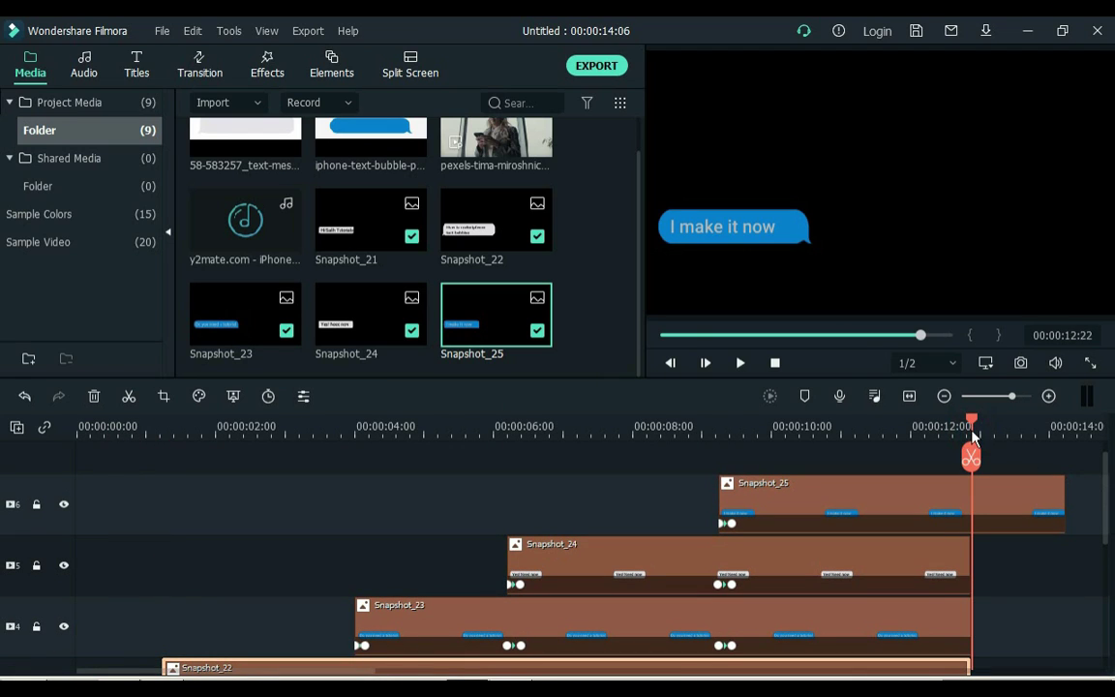
scroll(1006, 433, "up", 2)
left_click(973, 456)
left_click(1007, 512)
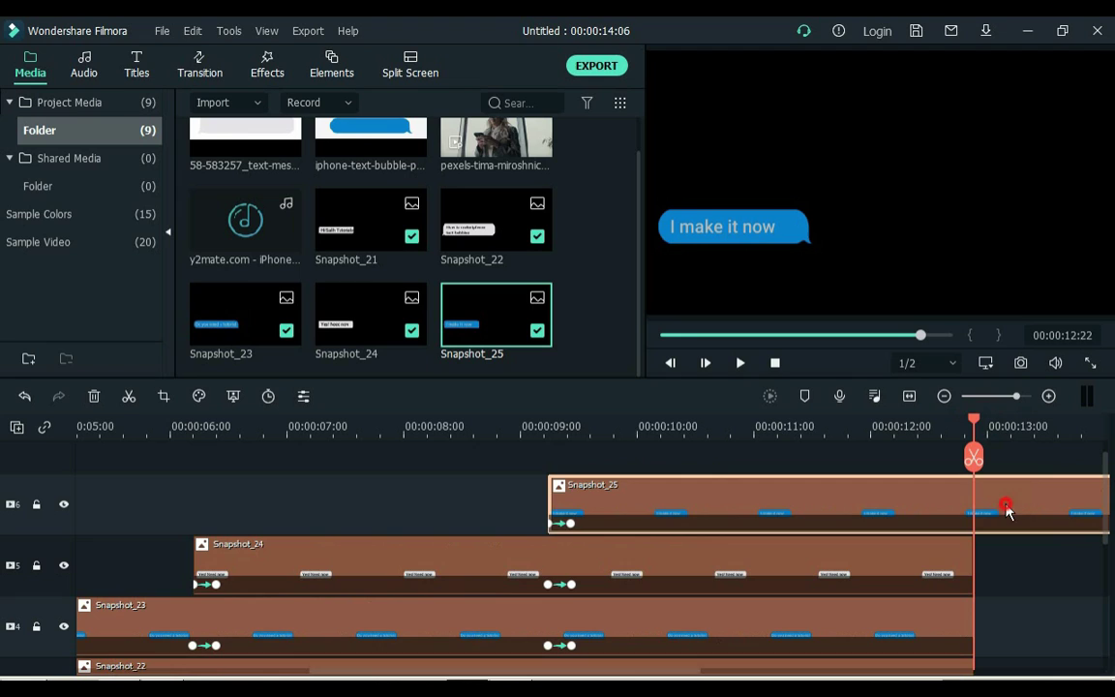
key("Delete")
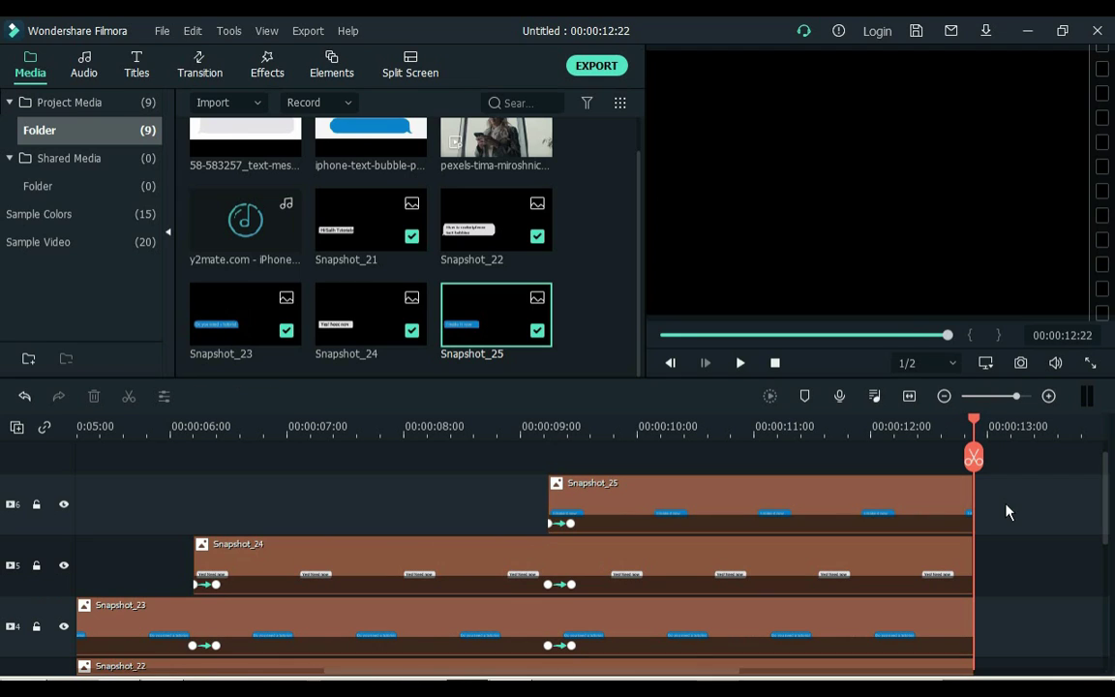
scroll(1106, 484, "down", 1)
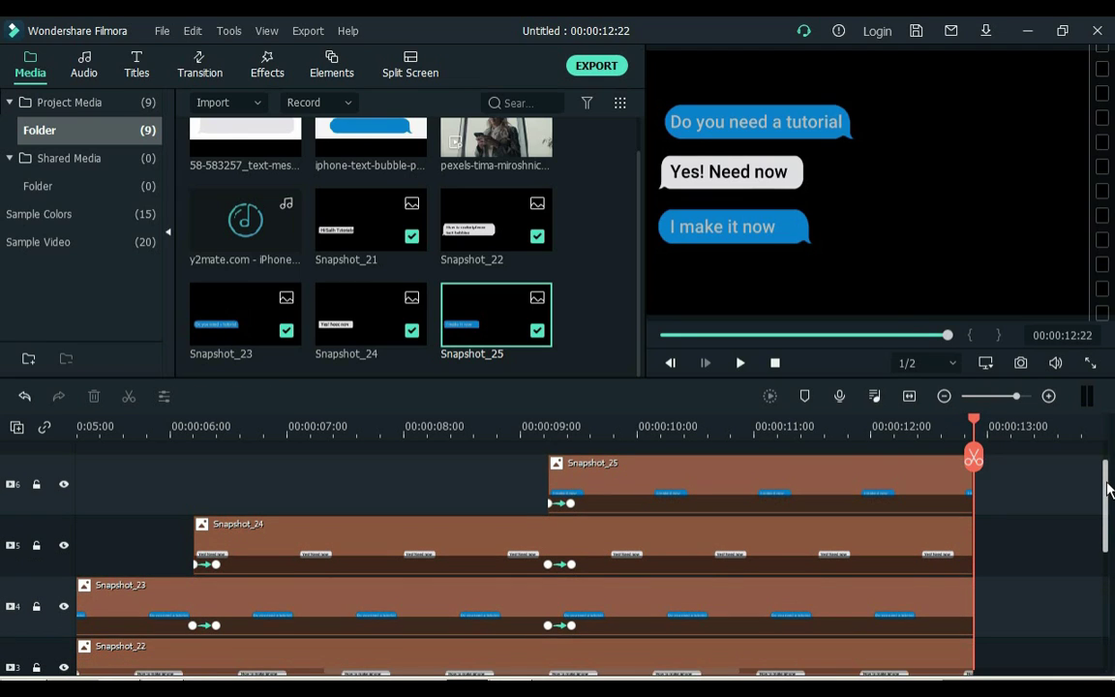
scroll(1108, 489, "up", 1)
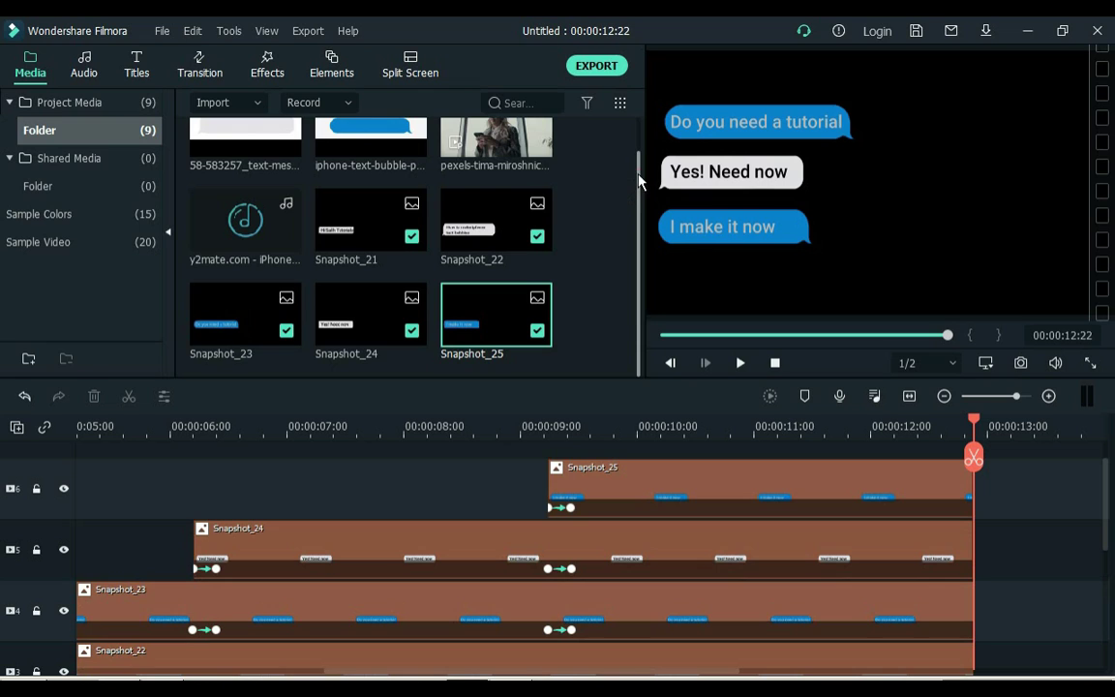
left_click_drag(639, 182, 634, 145)
scroll(581, 159, "down", 1)
- Add the y2mate iPhone typing sound to the audio track and lock the Snapshot_21–24 tracks
left_click_drag(211, 232, 31, 560)
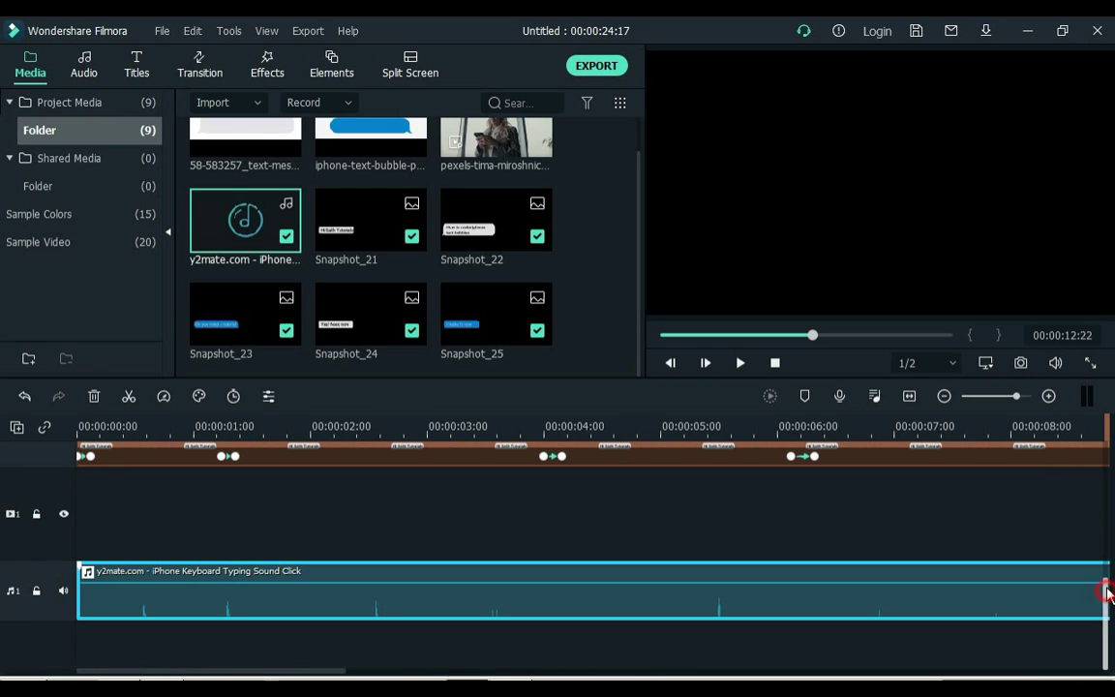
left_click_drag(1107, 590, 1101, 485)
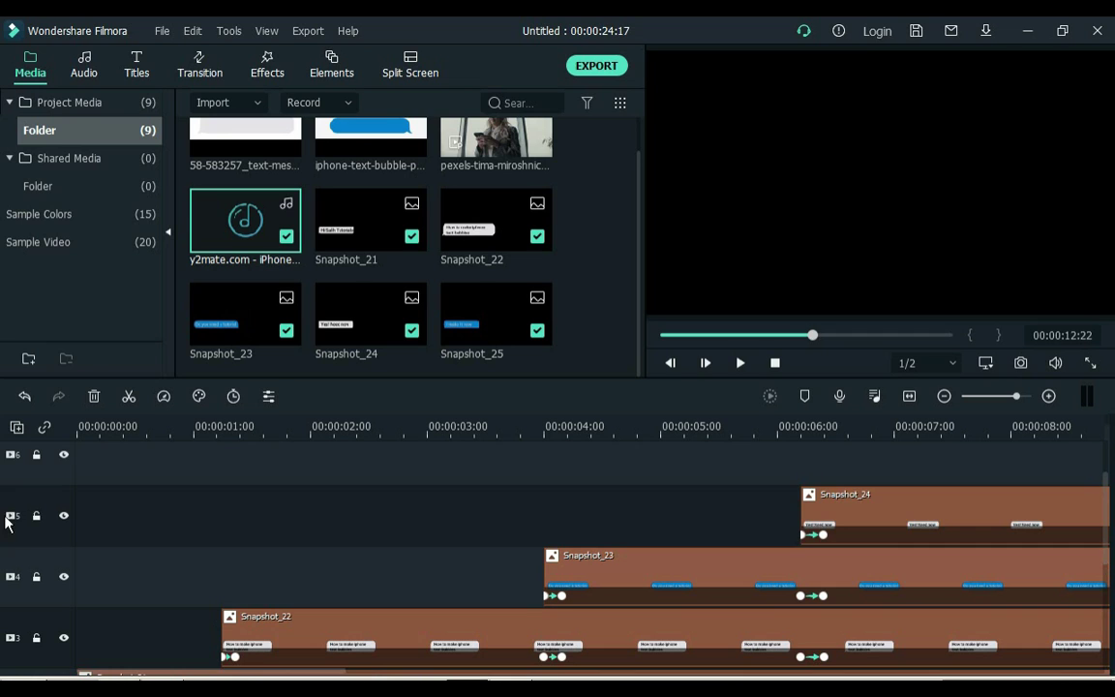
left_click(36, 516)
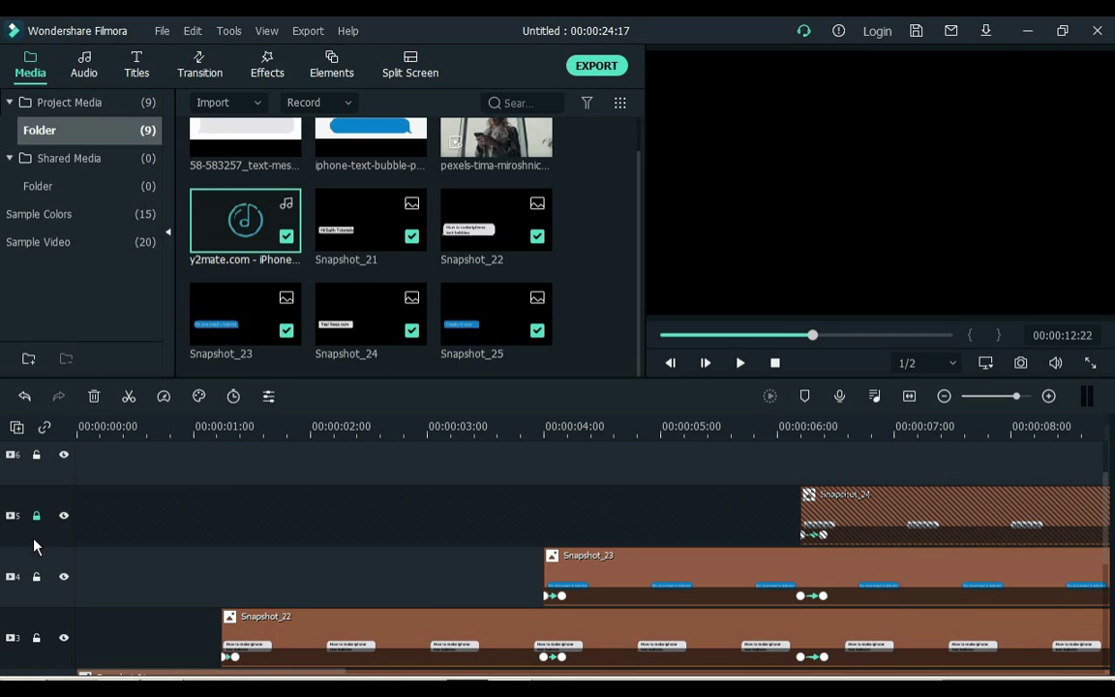
left_click(36, 577)
left_click(36, 637)
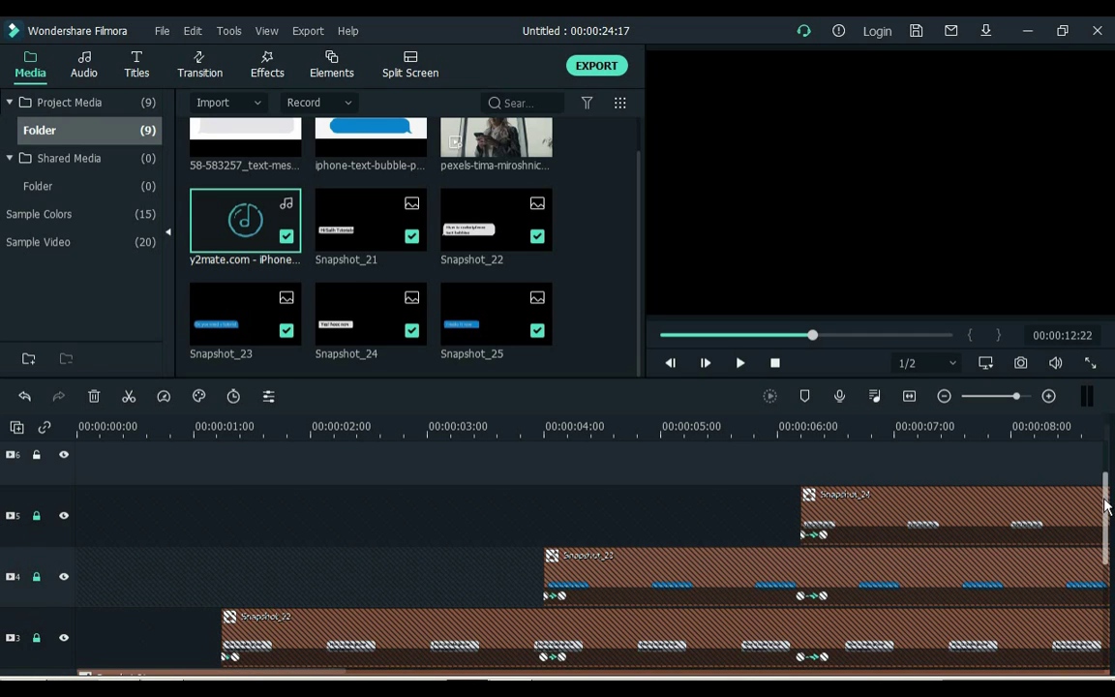
left_click_drag(1104, 482, 1106, 580)
left_click(36, 534)
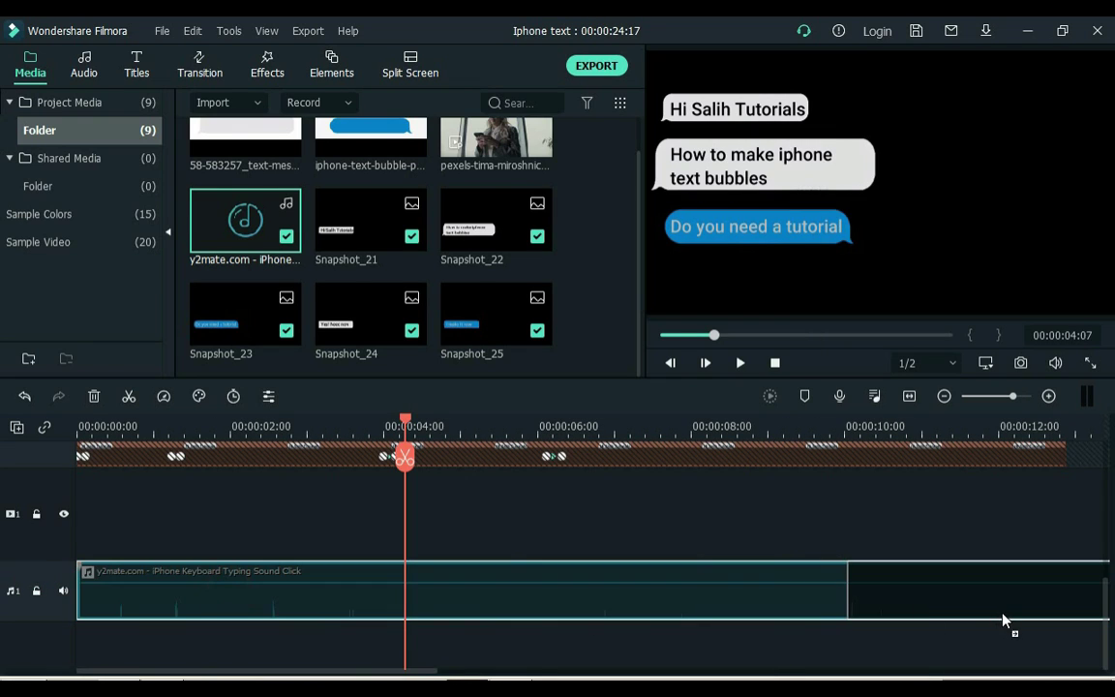
- Lay the typing sounds on the audio track: long clip about 1.5 s later, short click at the start
left_click_drag(1003, 620, 1003, 619)
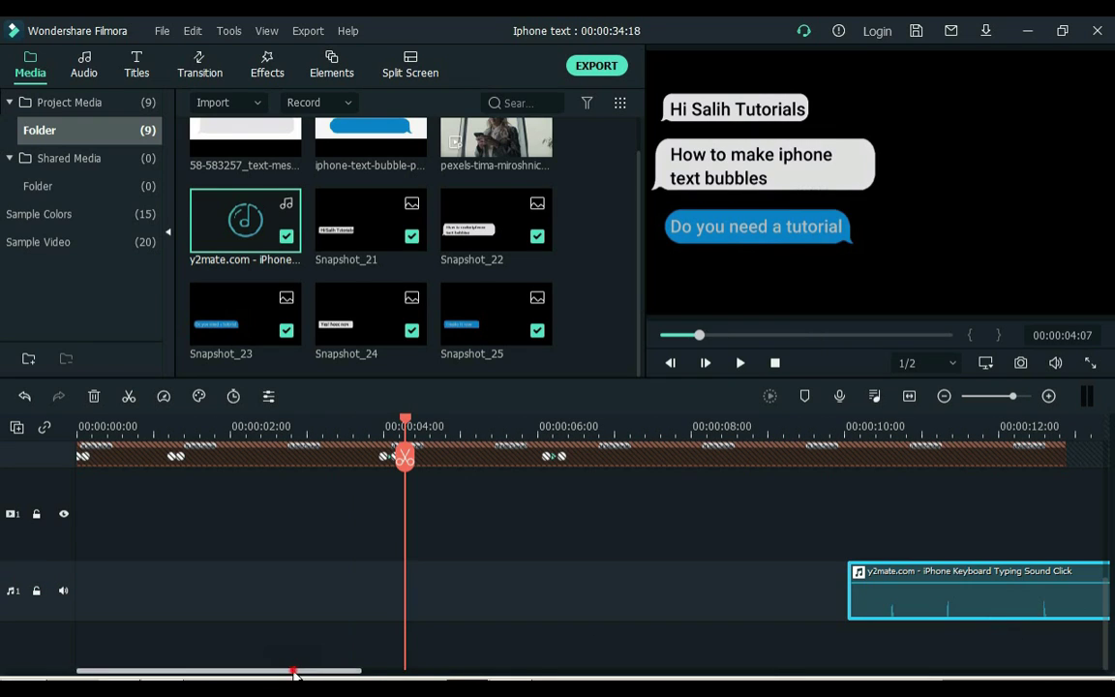
left_click_drag(294, 672, 504, 671)
left_click_drag(221, 616, 333, 616)
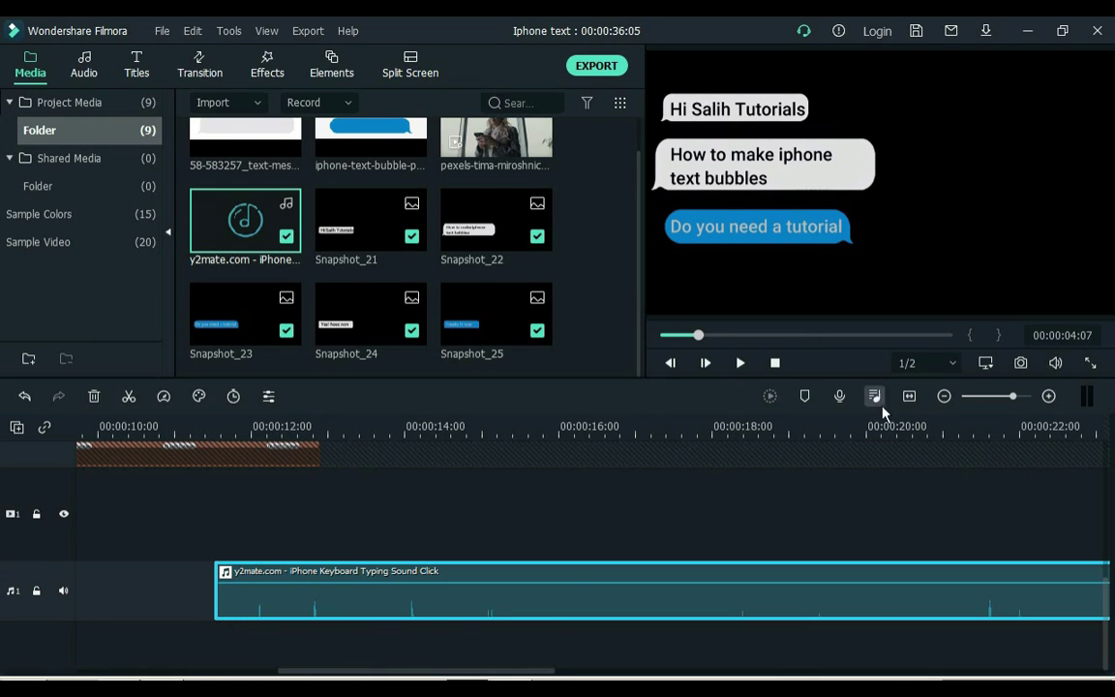
left_click(909, 396)
left_click(1027, 426)
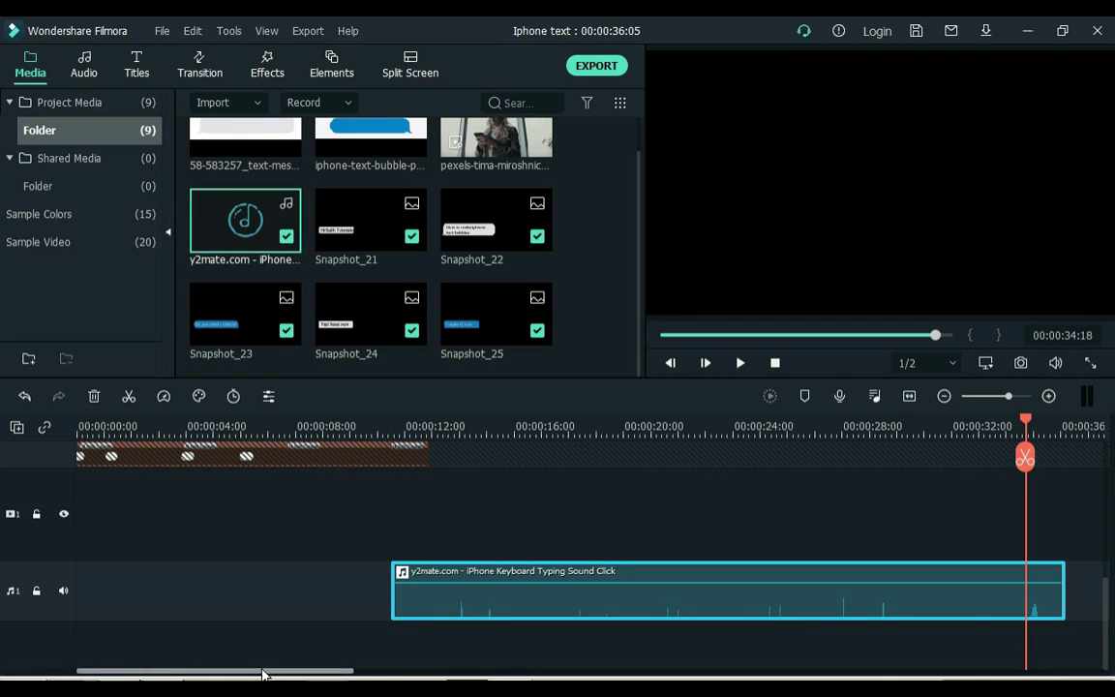
left_click_drag(266, 672, 691, 573)
left_click(1048, 396)
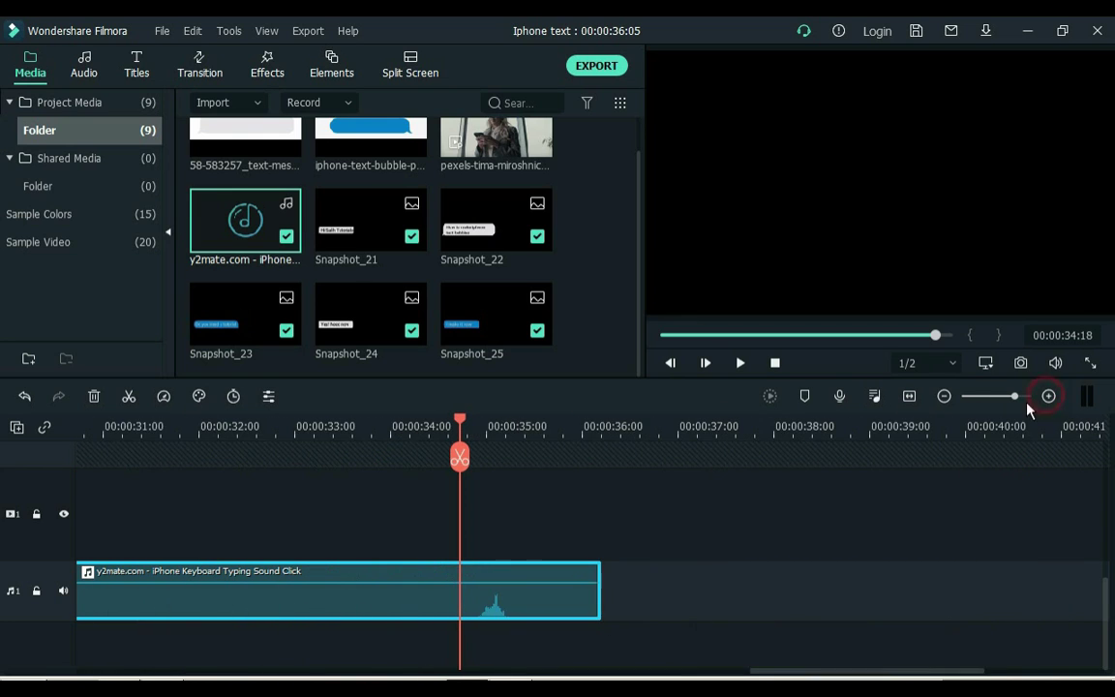
left_click(909, 396)
left_click_drag(402, 596, 85, 589)
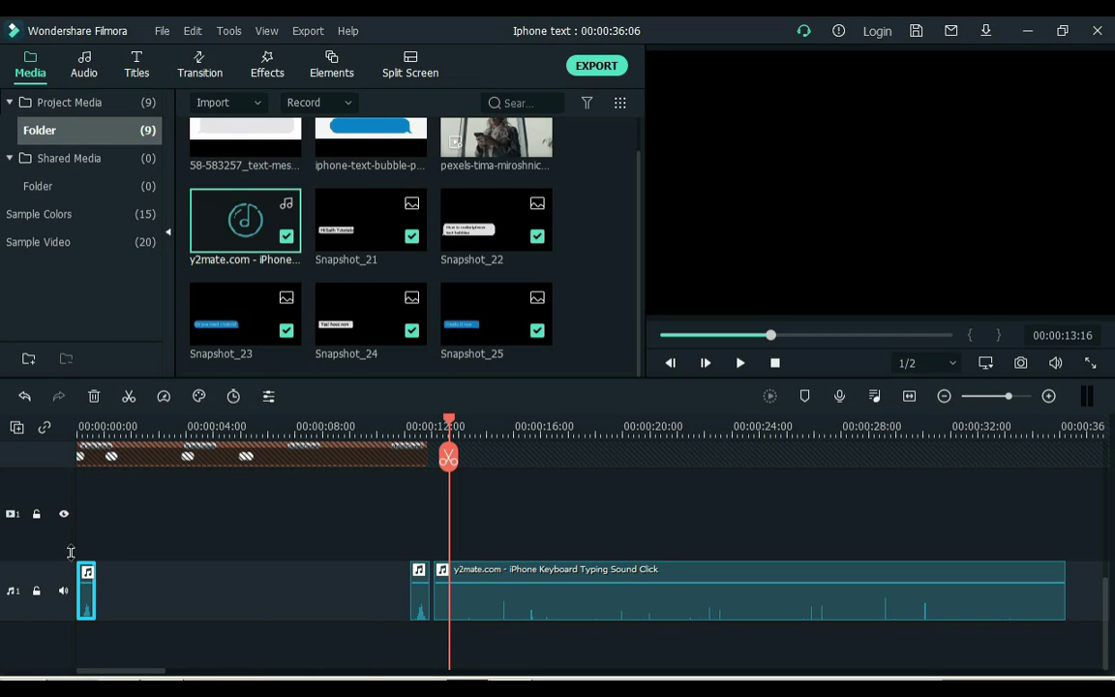
- Duplicate the short click sound and play from the start to check its timing
left_click(77, 415)
key("space")
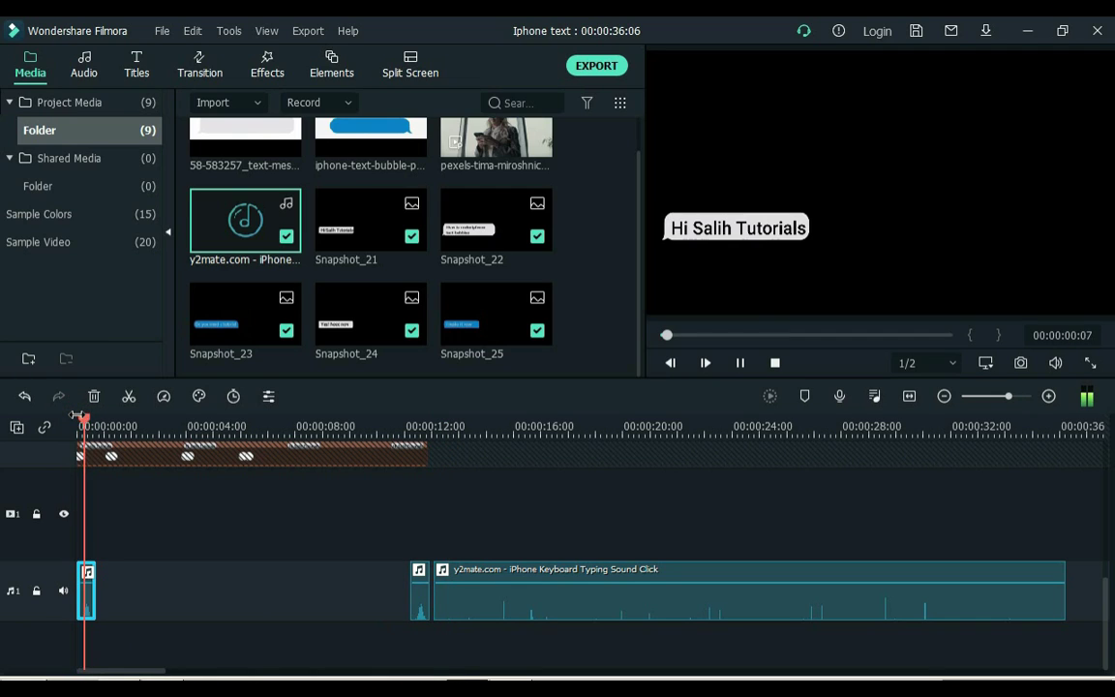
key("ctrl+equal")
left_click(166, 426)
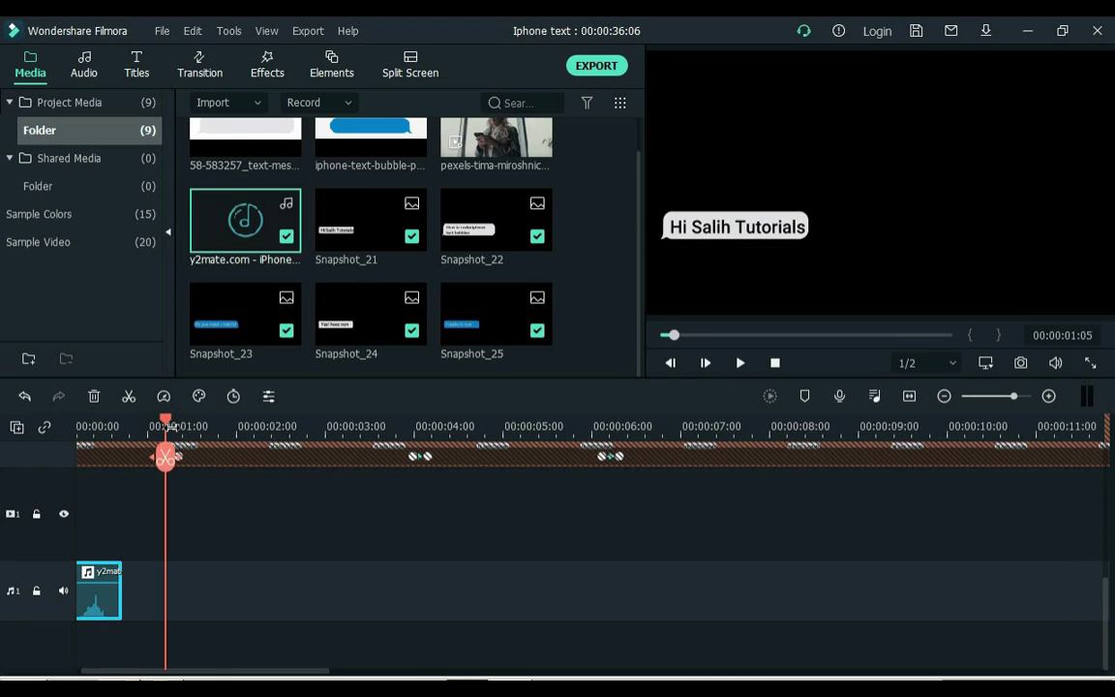
key("ctrl+v")
left_click(162, 424)
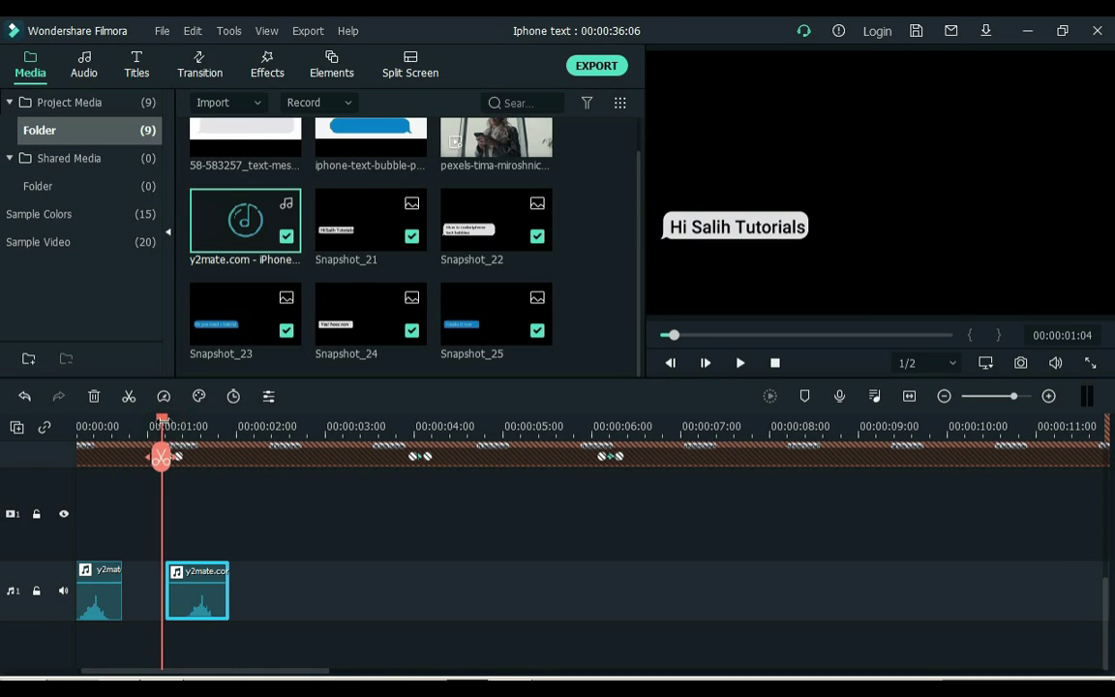
key("space")
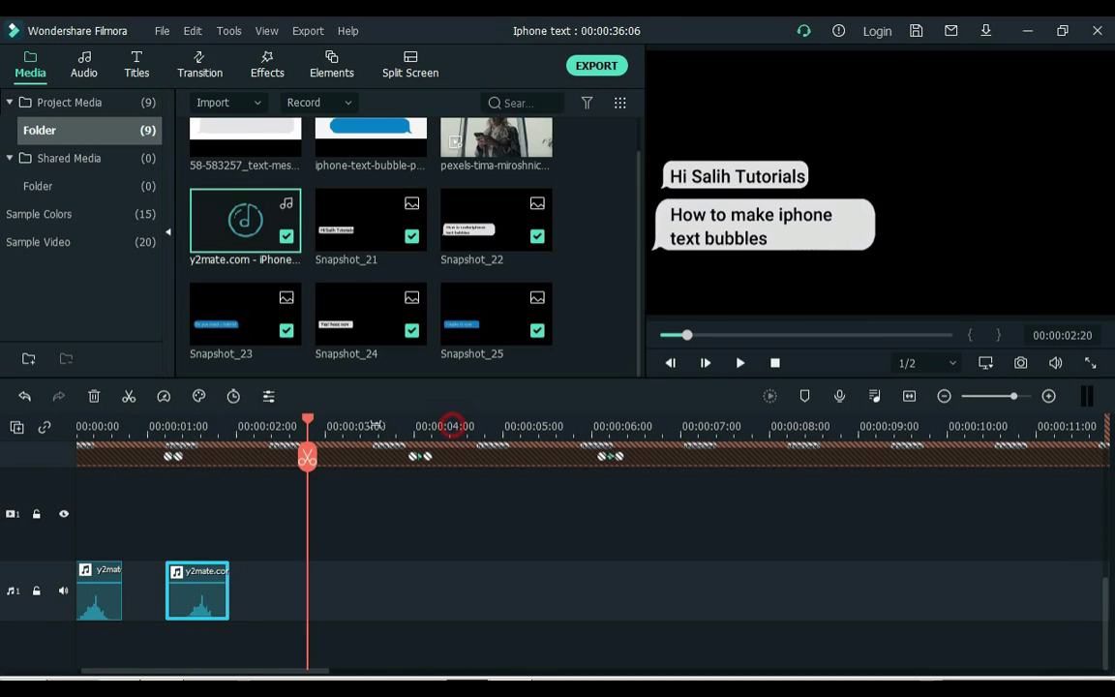
key("space")
- Split the long typing sound at the playhead and ripple-delete its left piece
key("ctrl+minus")
left_click(780, 426)
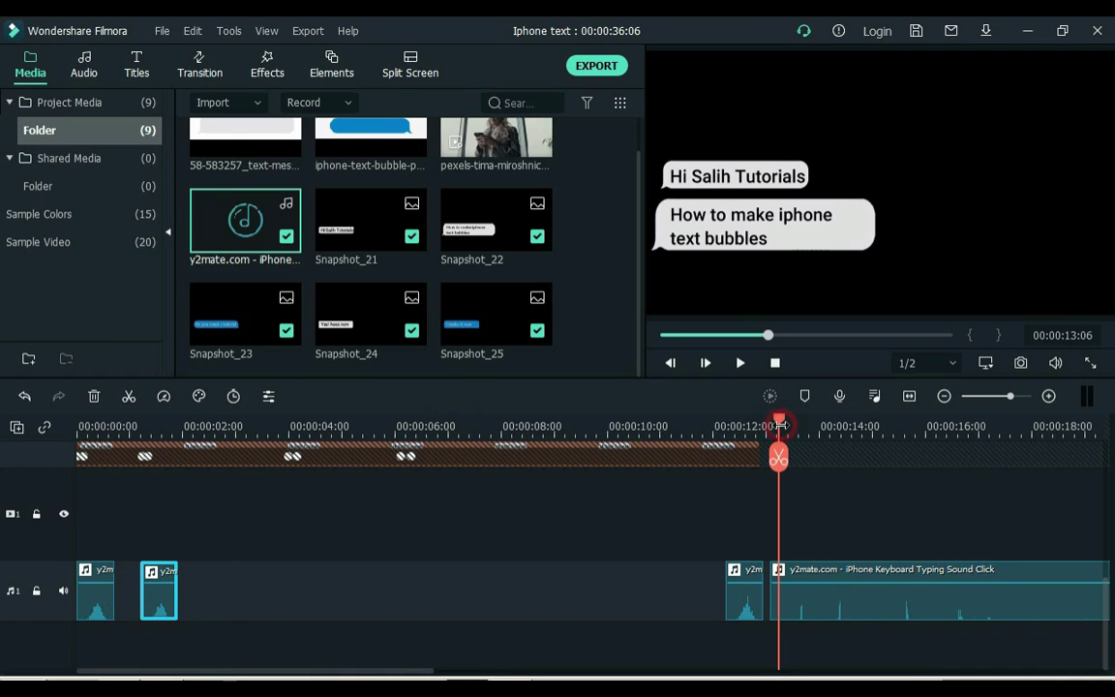
key("space")
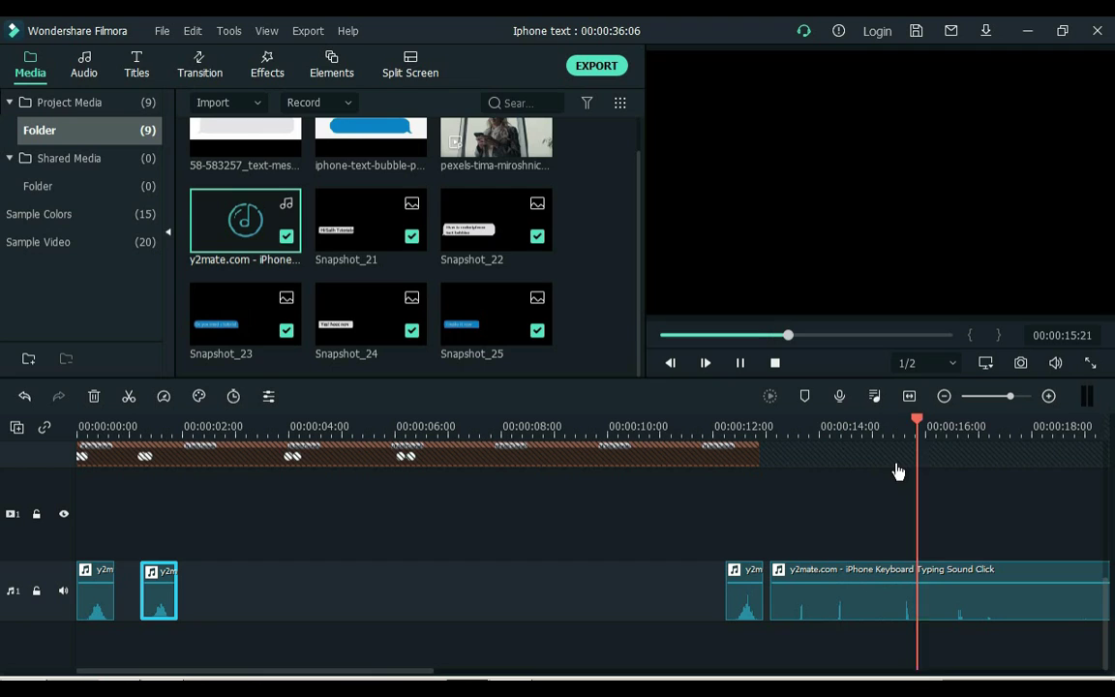
key("space")
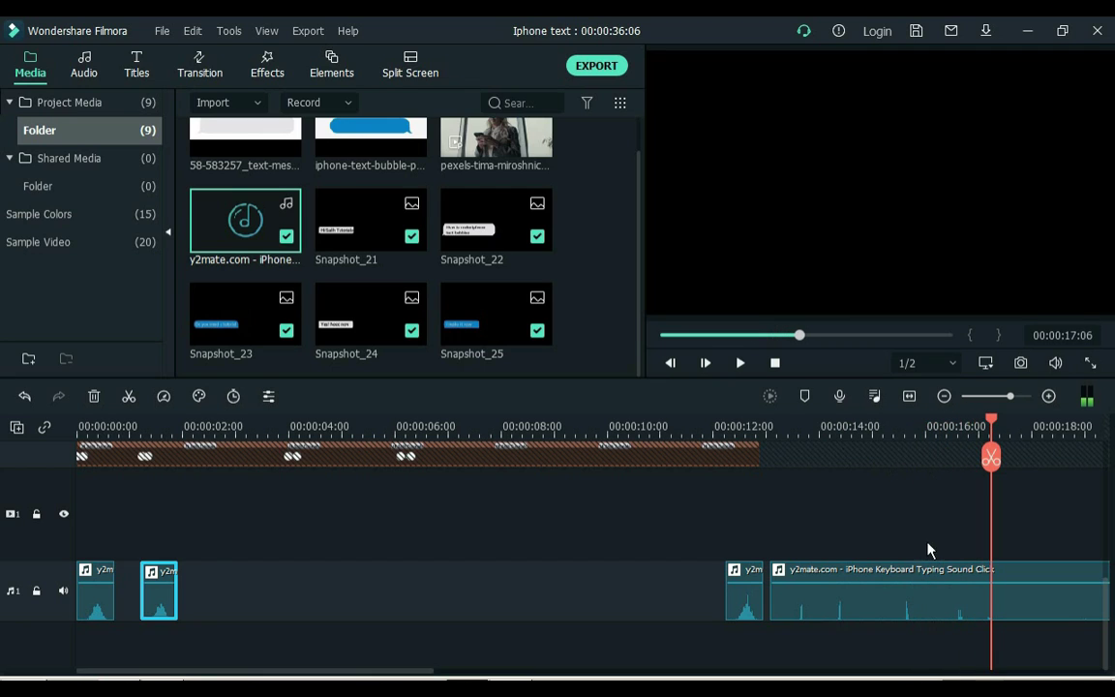
left_click(871, 606)
key("ctrl+b")
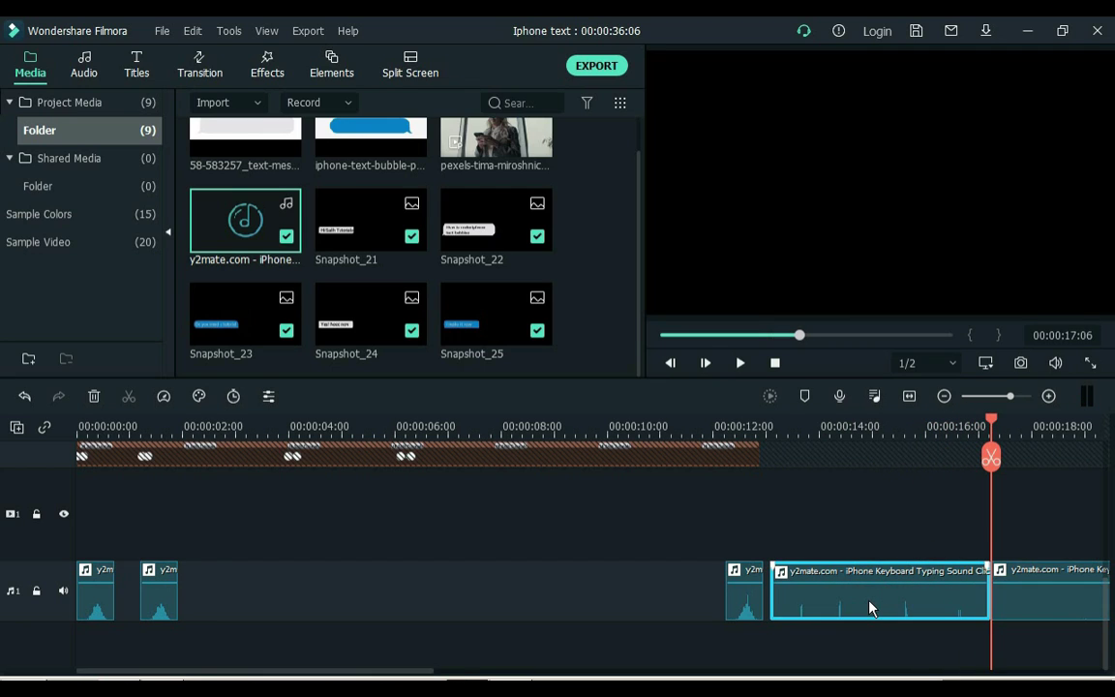
key("shift+Delete")
- Paste a copy of the typing sound at about 00:00:01:24
left_click(182, 424)
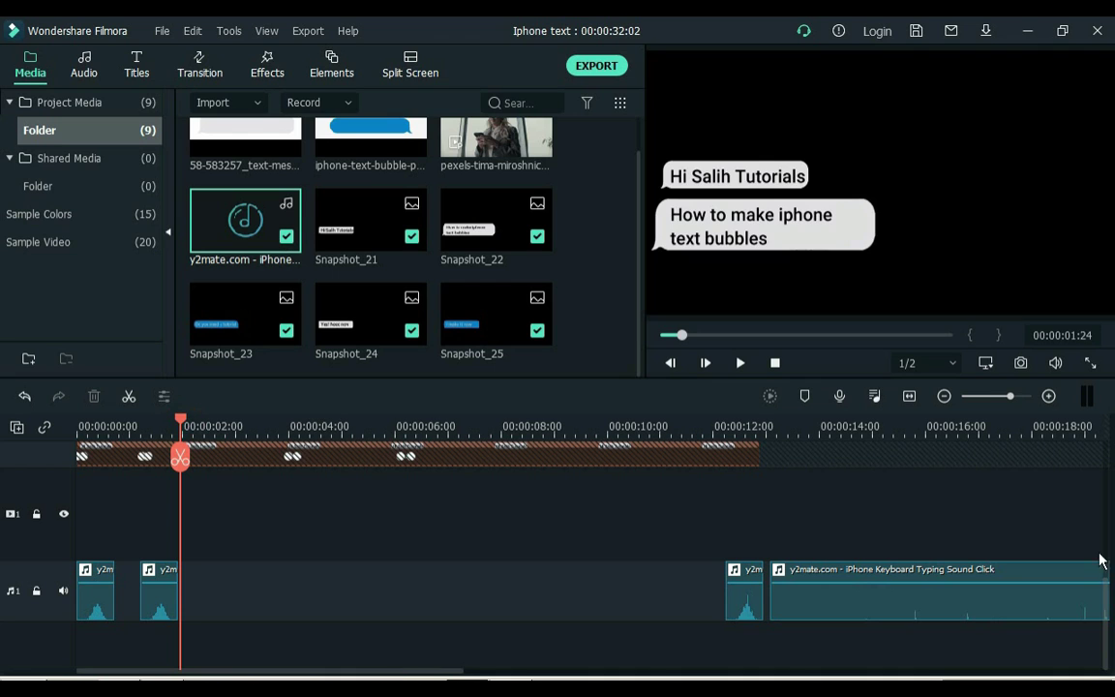
mouse_move(1104, 584)
left_mouse_down()
mouse_move(1105, 518)
mouse_move(1107, 571)
mouse_move(1093, 575)
left_mouse_up()
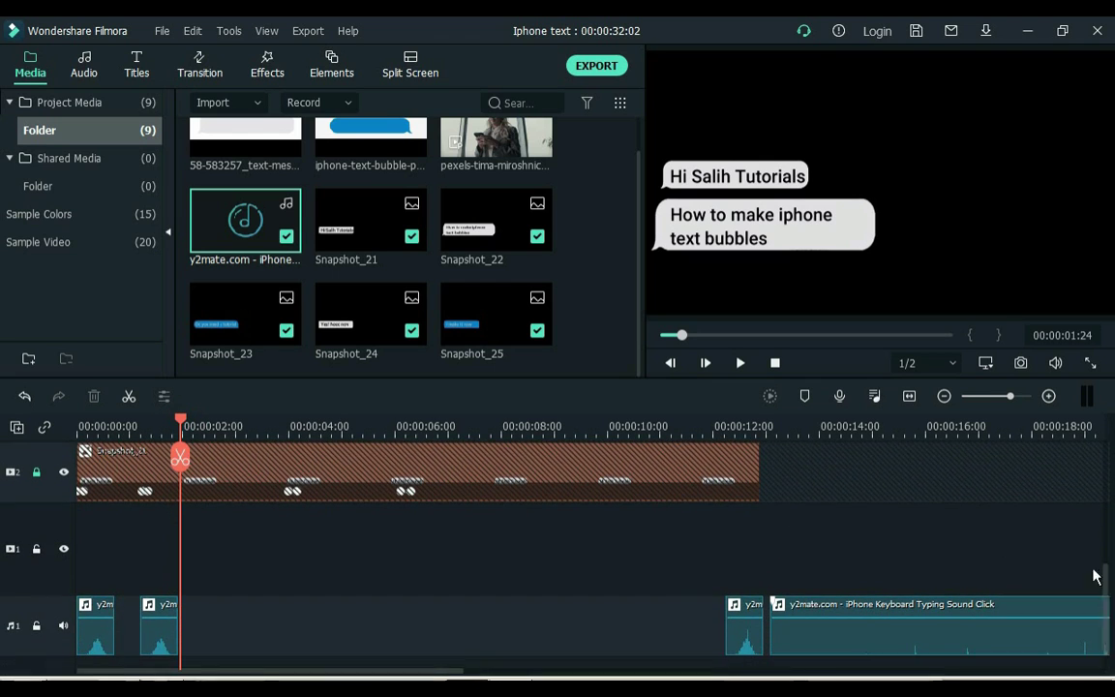
key("ctrl+equal")
left_click(183, 422)
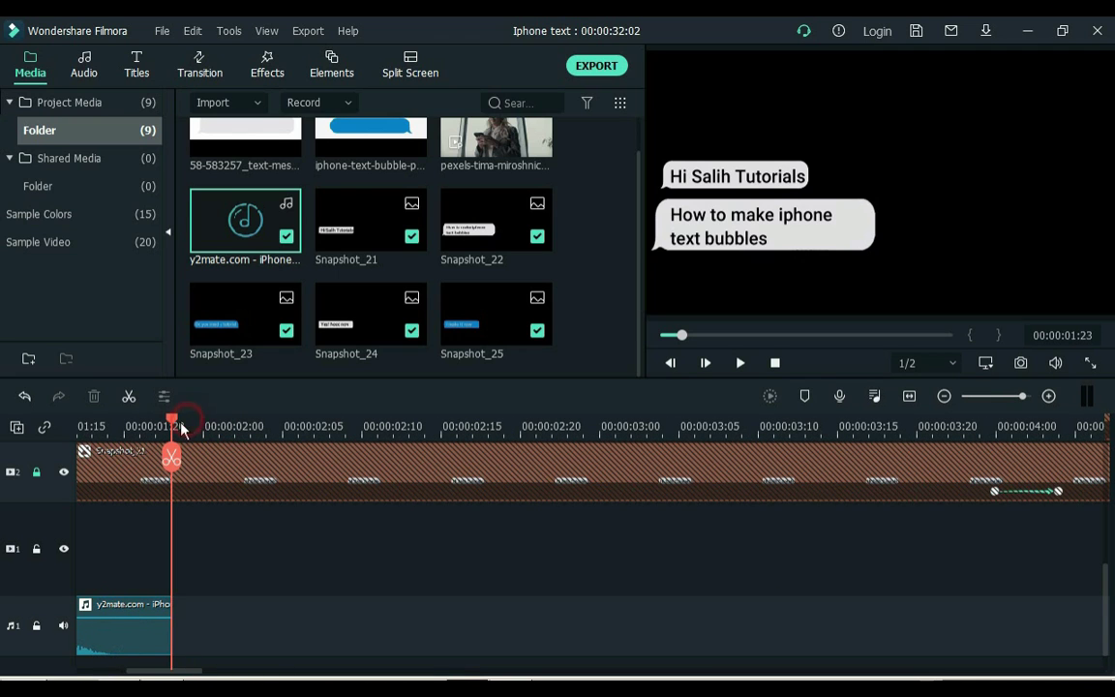
scroll(1095, 594, "up", 5)
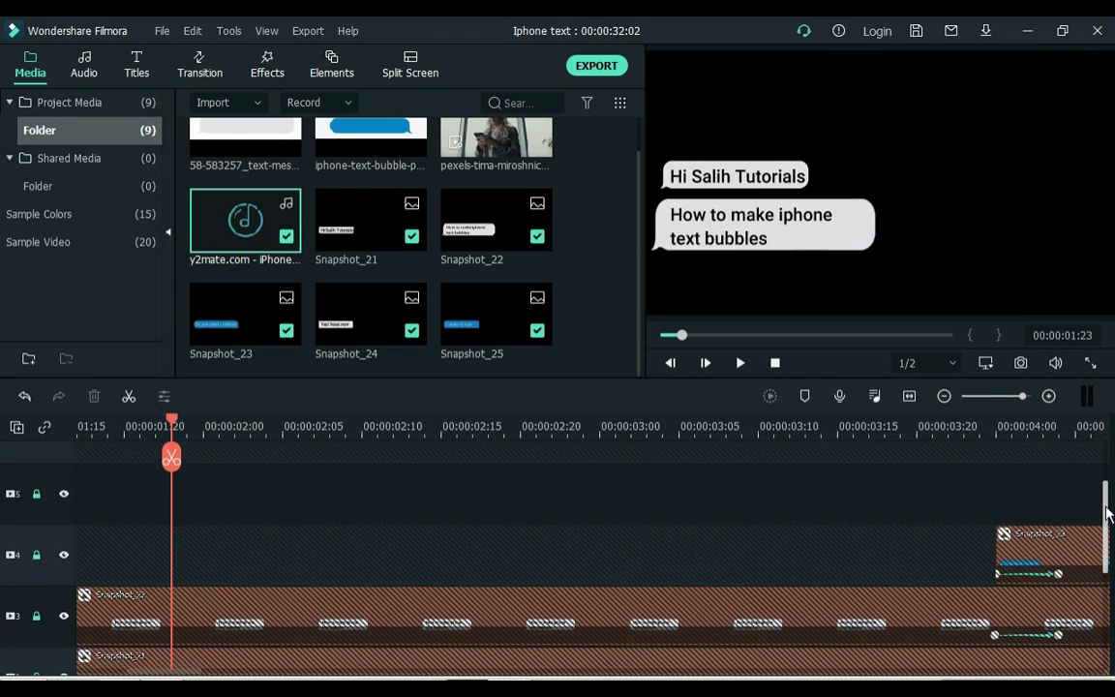
key("ctrl+minus")
key("ctrl+minus")
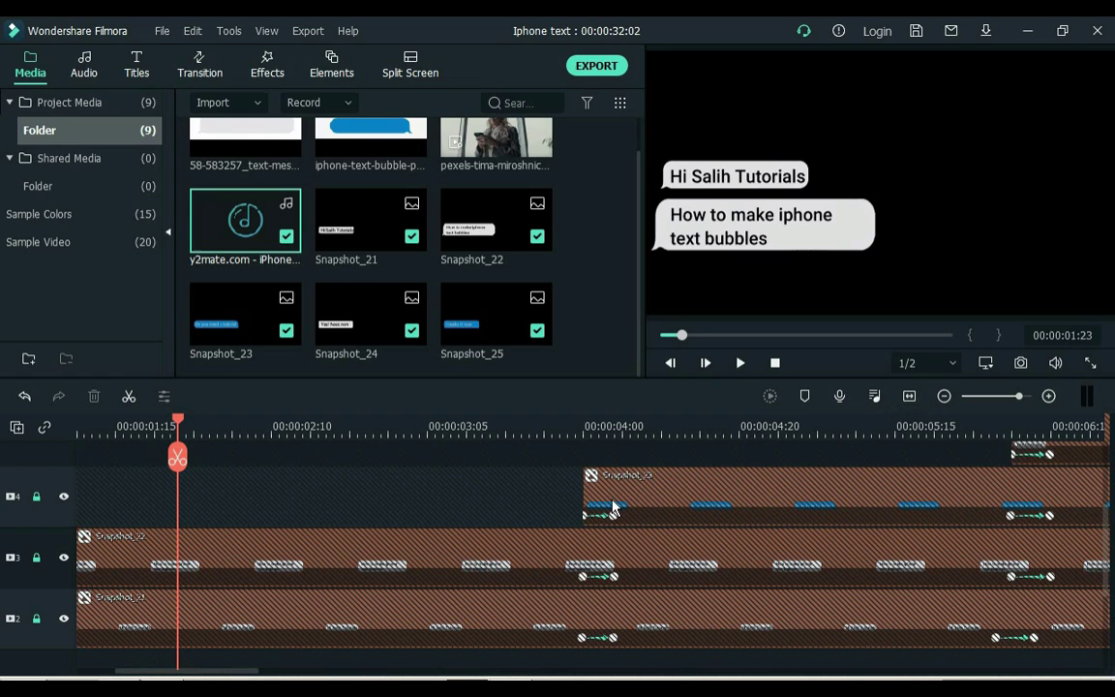
scroll(1104, 533, "down", 3)
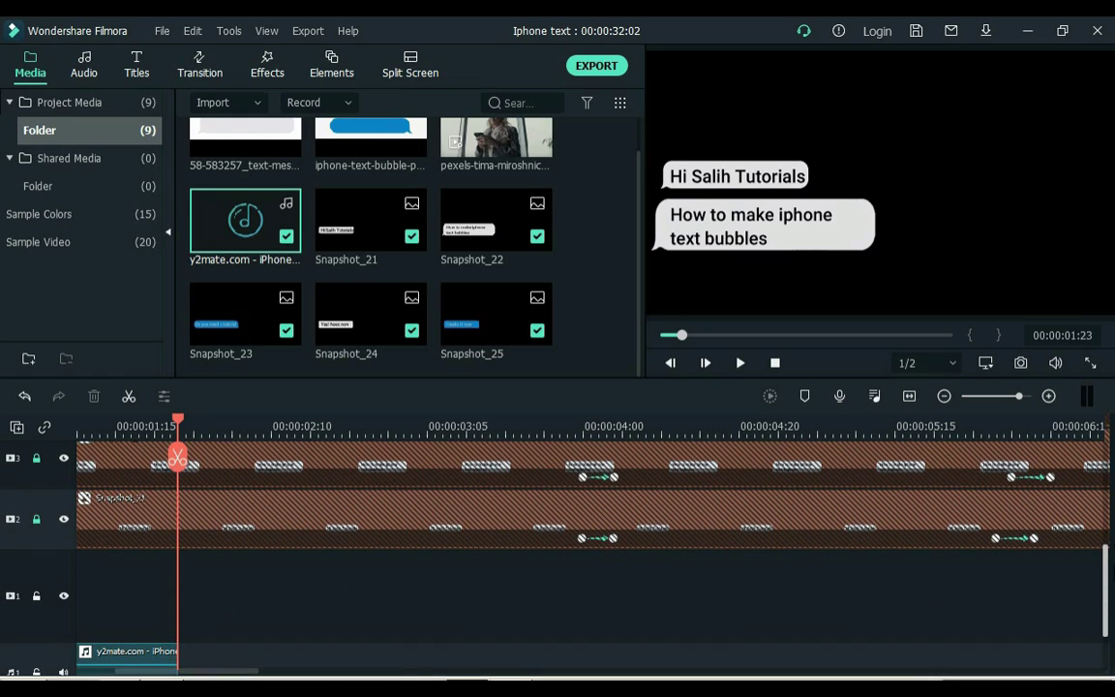
key("ctrl+v")
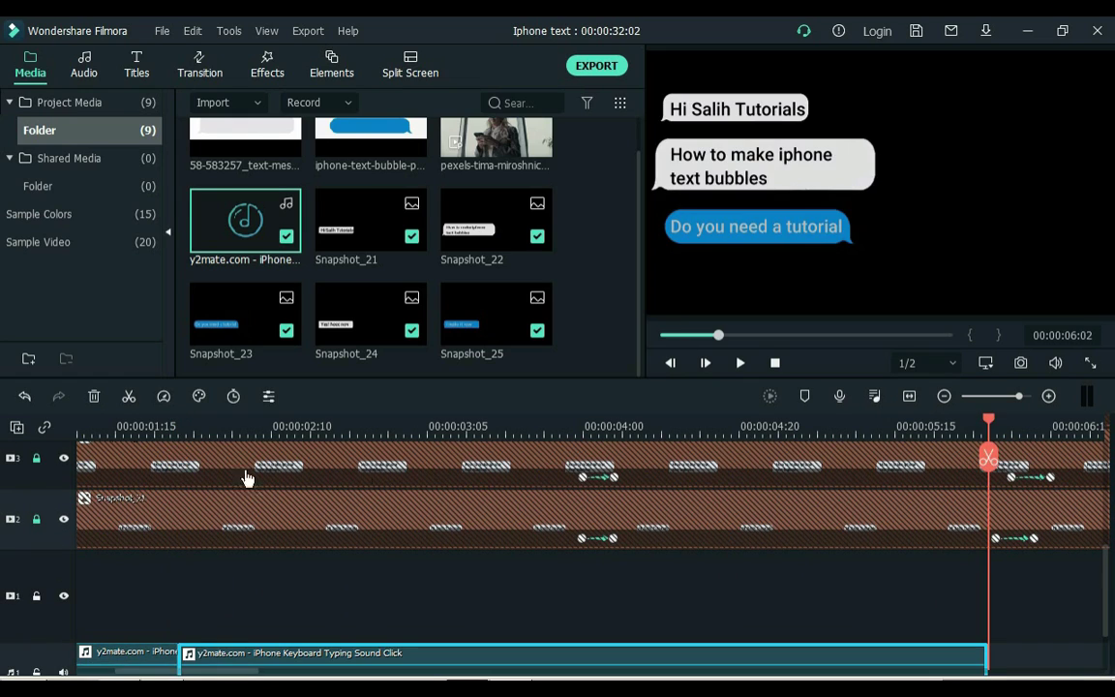
left_click(1089, 567)
- Split the long typing sound at 4 seconds and move the right piece past 6 seconds
key("ctrl+minus")
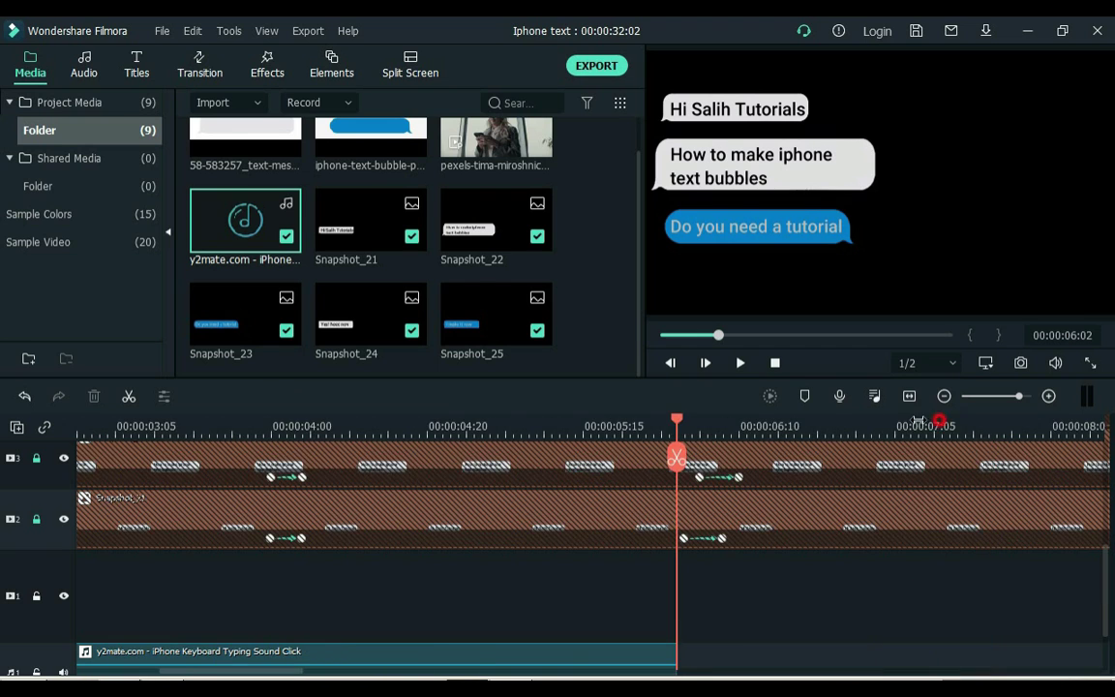
scroll(1101, 592, "up", 2)
scroll(1102, 593, "down", 2)
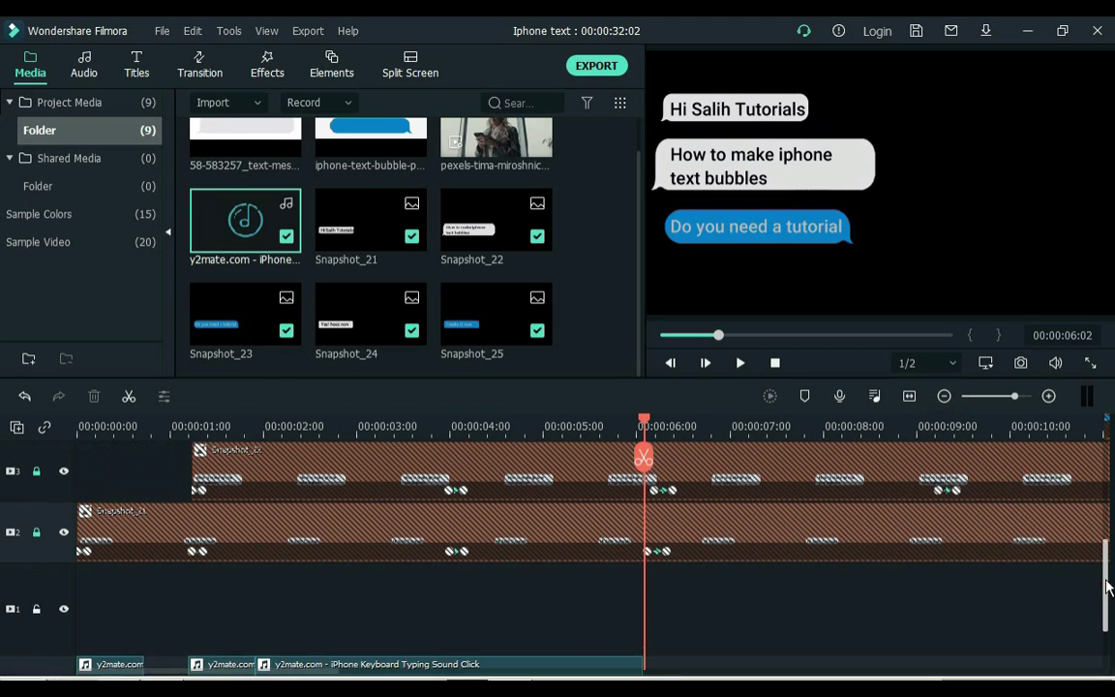
scroll(1102, 592, "up", 1)
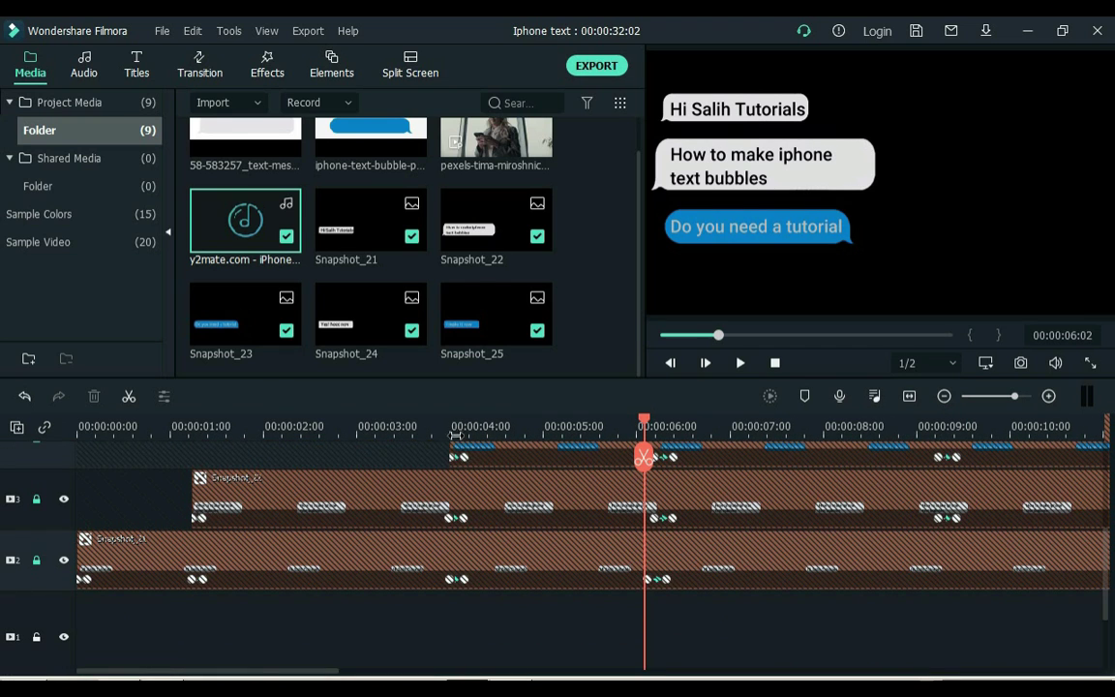
left_click(452, 432)
scroll(1103, 597, "down", 3)
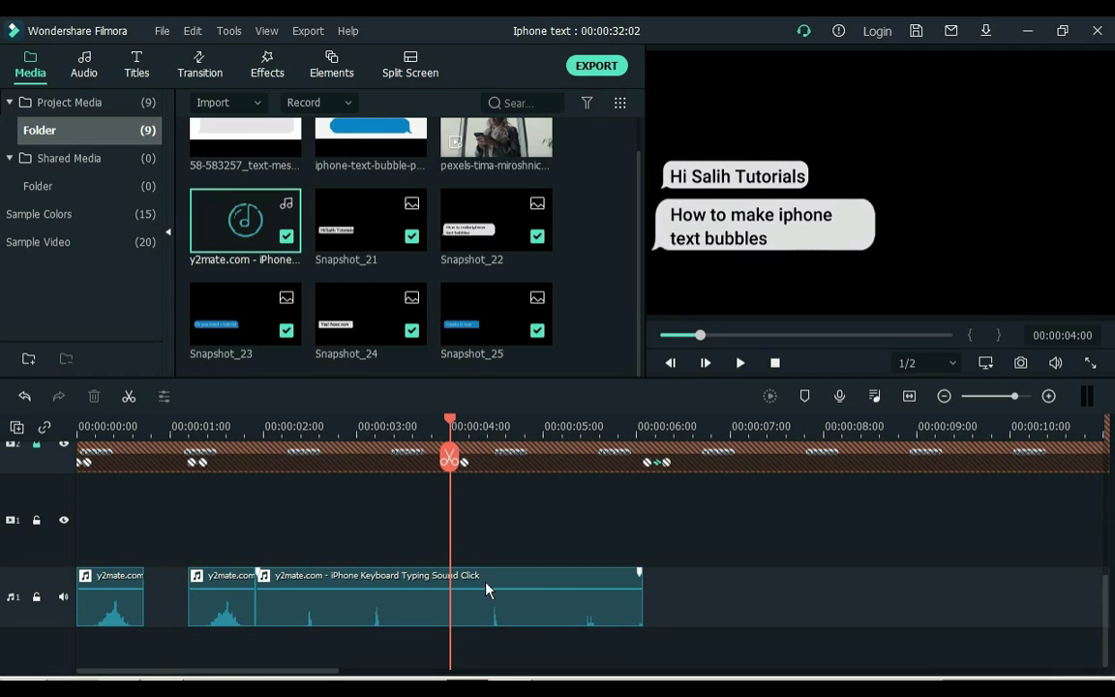
left_click(433, 610)
key("ctrl+b")
left_click(452, 617)
left_click_drag(513, 622, 847, 620)
- Play from 00:00:01:17 to check the typing sounds against the bubbles
left_click(233, 426)
key("space")
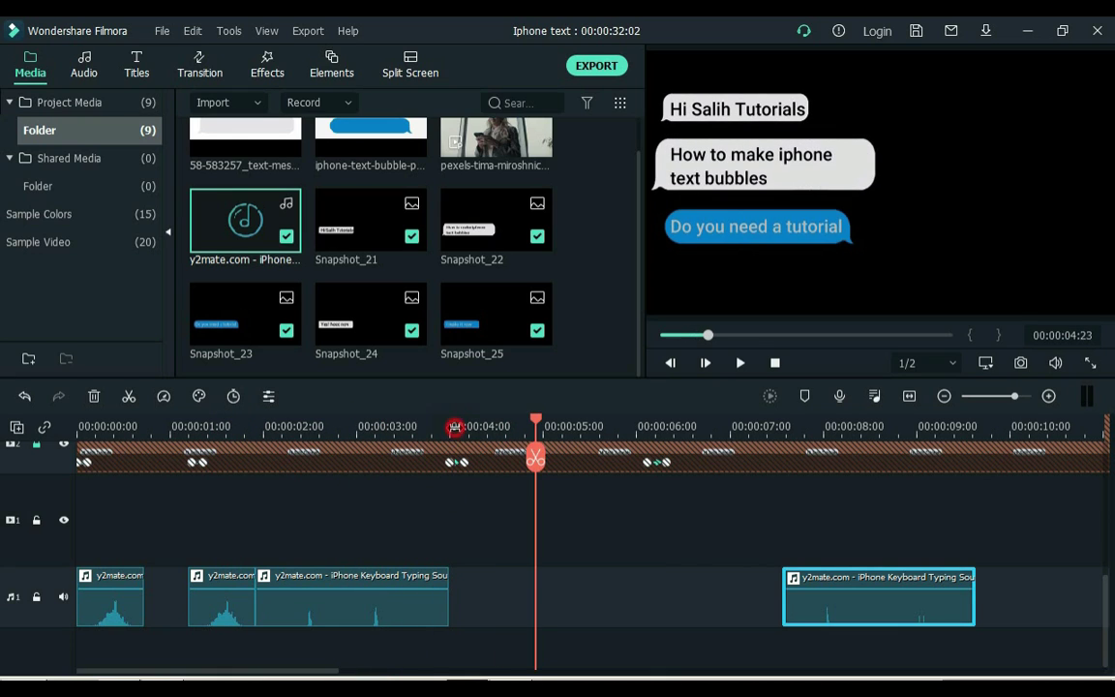
left_click(452, 426)
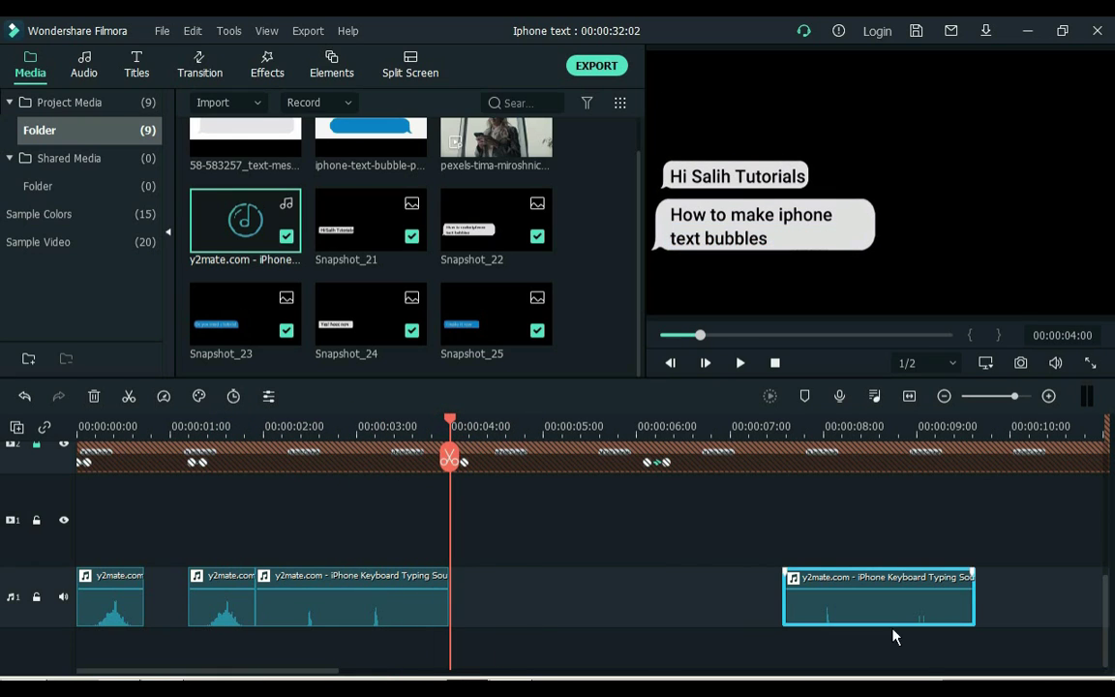
scroll(677, 619, "right", 5)
- Delete the short typing clip near 12 seconds and paste a typing sound at 4 seconds
left_click(668, 596)
key("Delete")
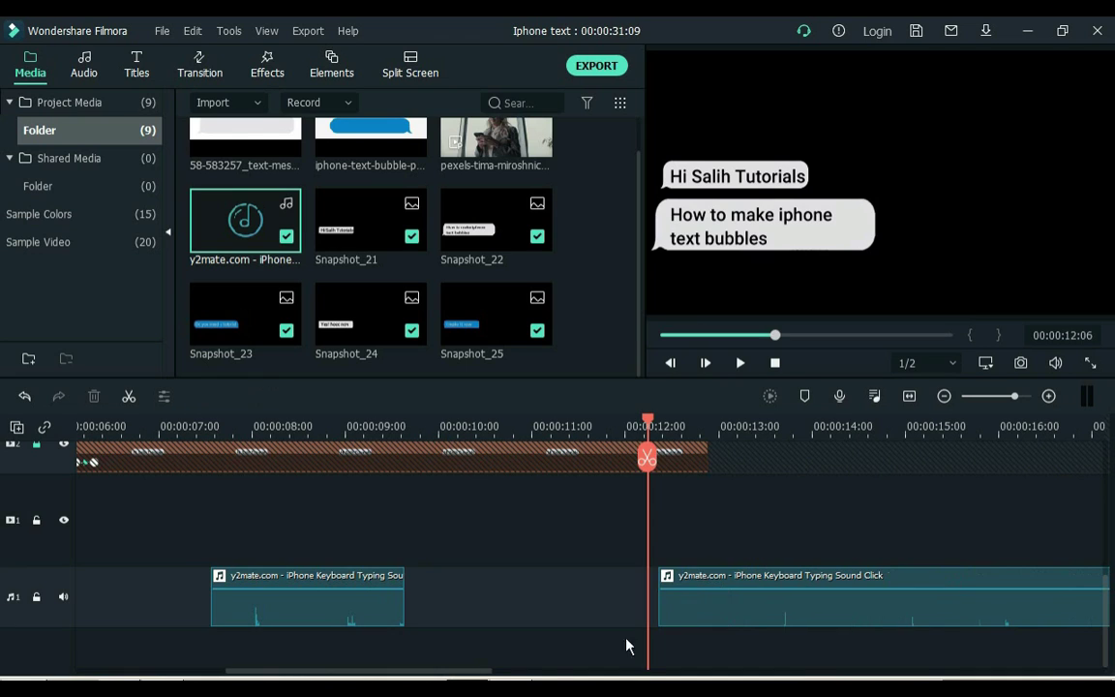
scroll(566, 581, "left", 5)
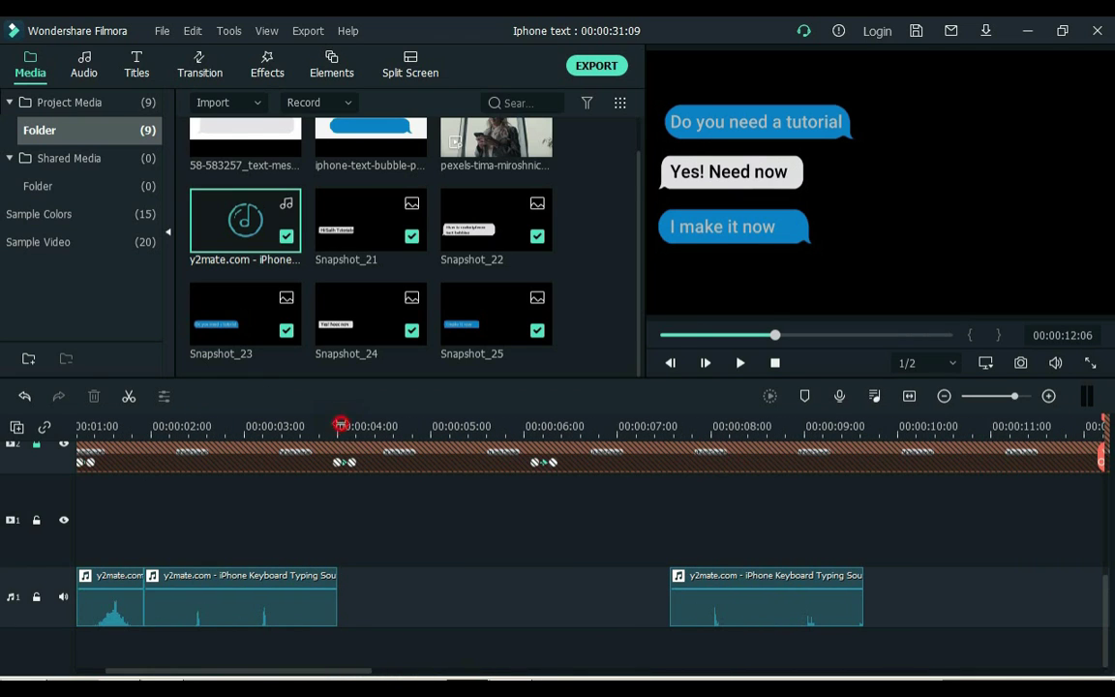
left_click(339, 426)
key("ctrl+v")
left_click(317, 426)
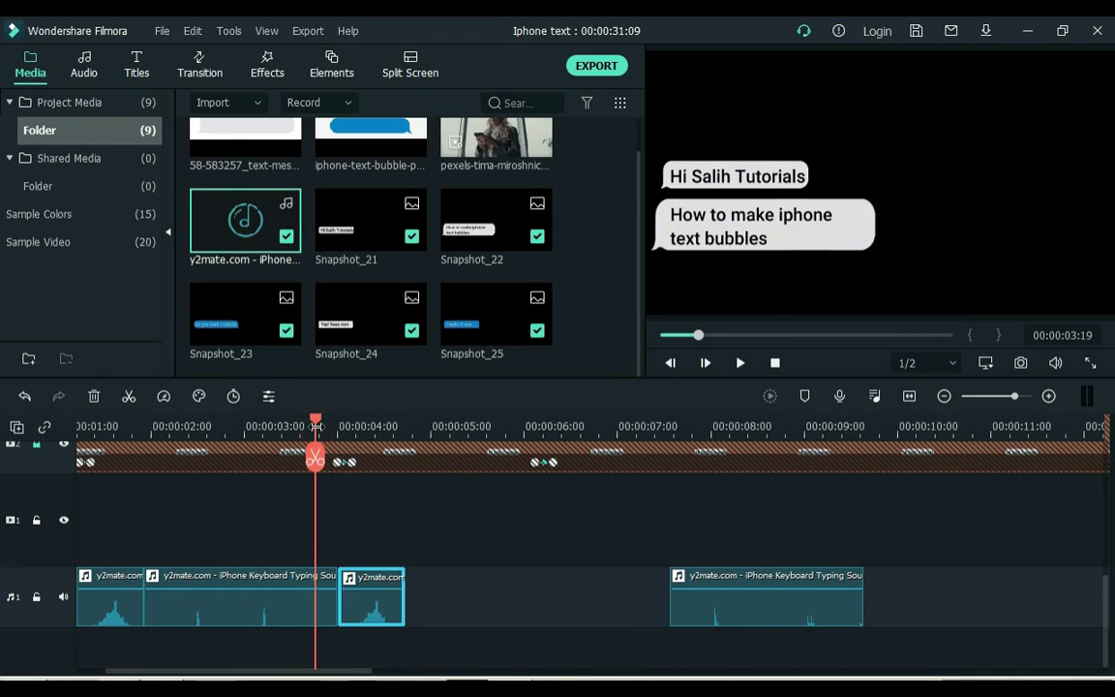
key("space")
- Paste a typing sound at about 6 seconds for the 'Do you need a tutorial' bubble
left_click(531, 426)
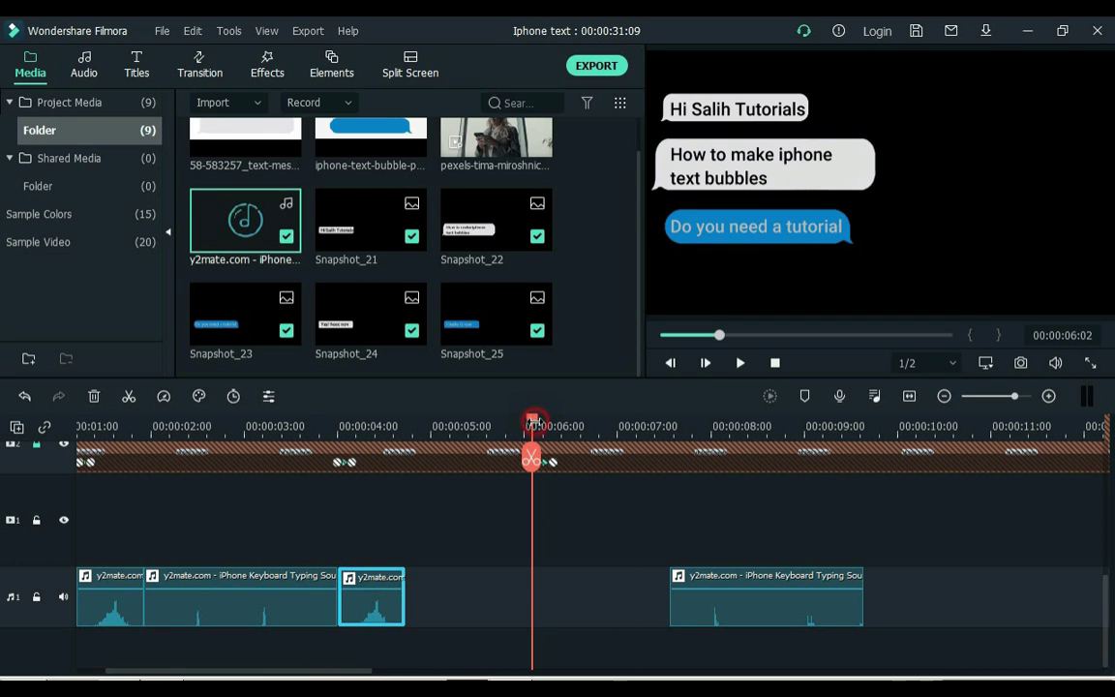
left_click_drag(368, 671, 290, 668)
left_click(135, 611)
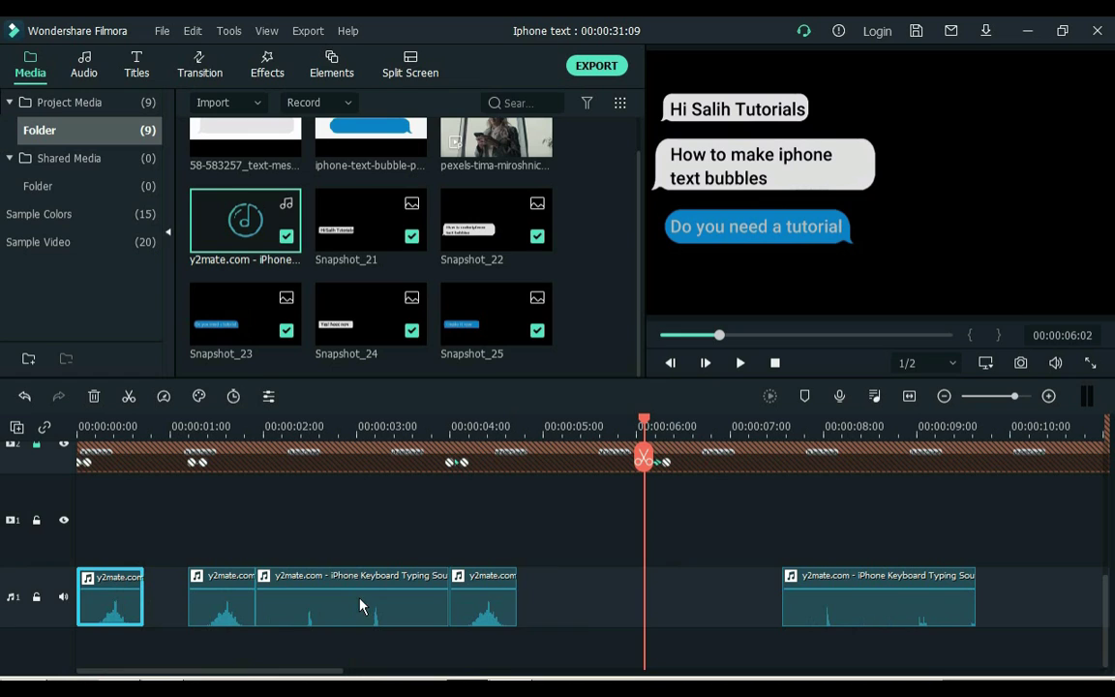
key("ctrl+v")
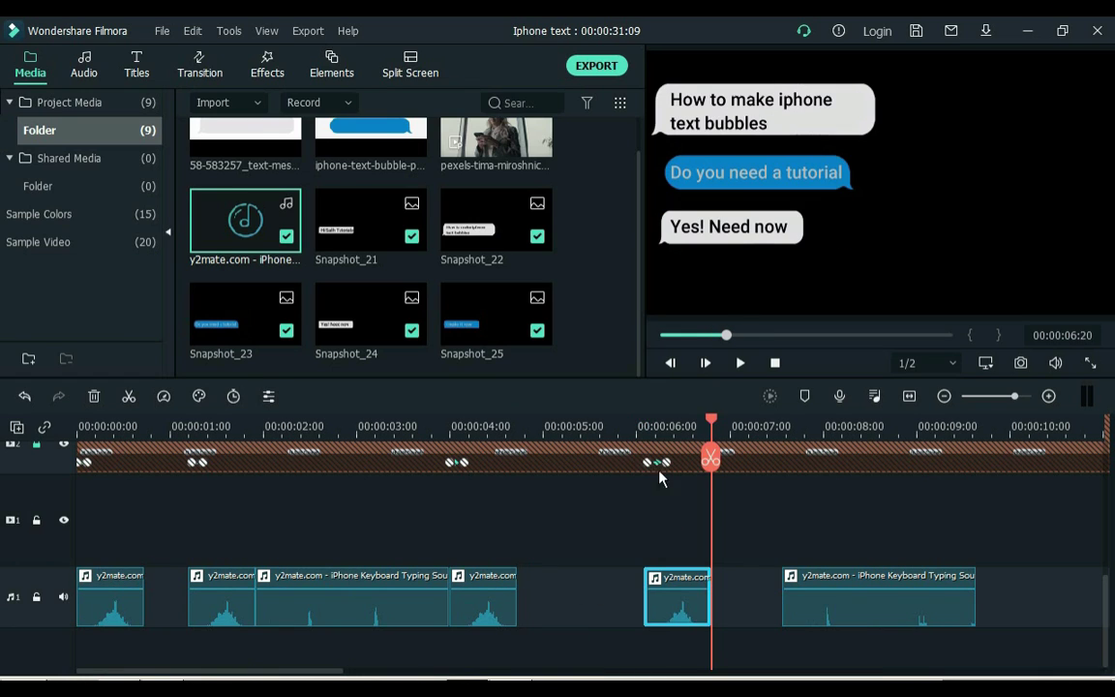
left_click(628, 422)
key("space")
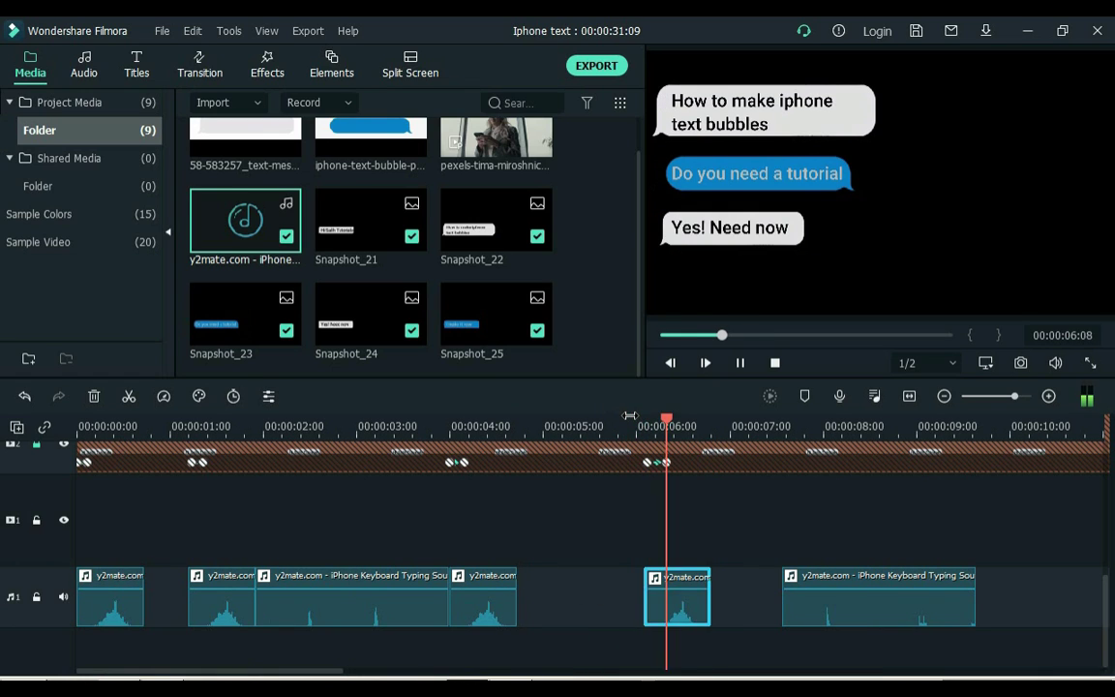
key("space")
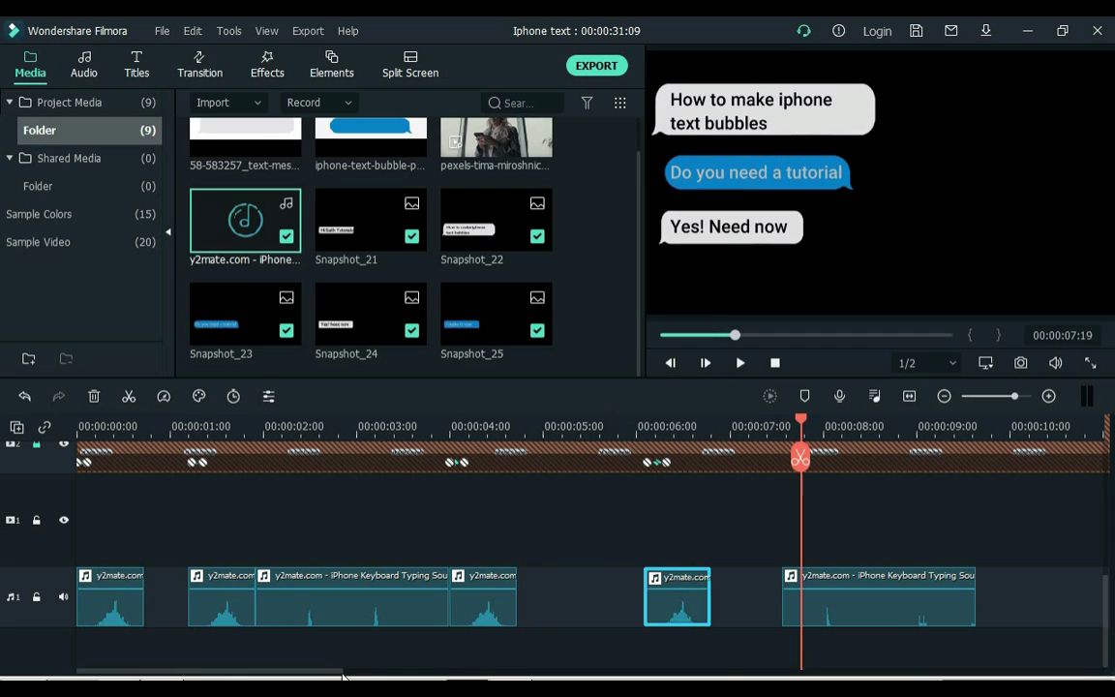
- Shift the long typing clip earlier and paste a typing sound for the 'I make it now' bubble
left_click_drag(317, 670, 352, 671)
left_click(263, 611)
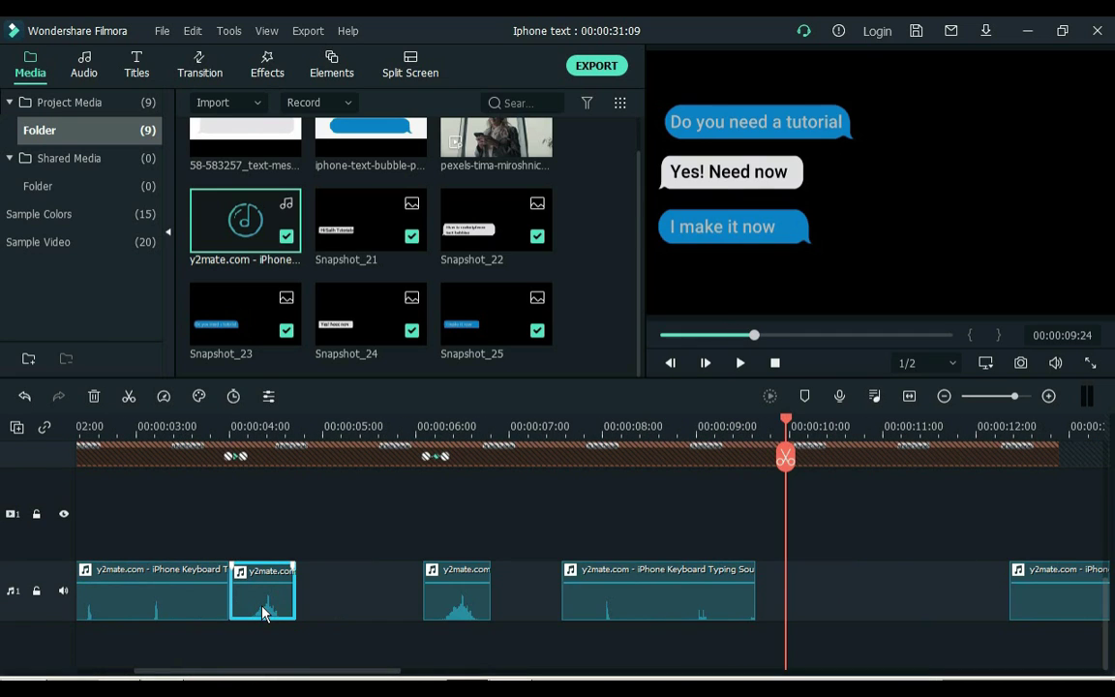
left_click_drag(288, 671, 388, 668)
scroll(1110, 608, "up", 6)
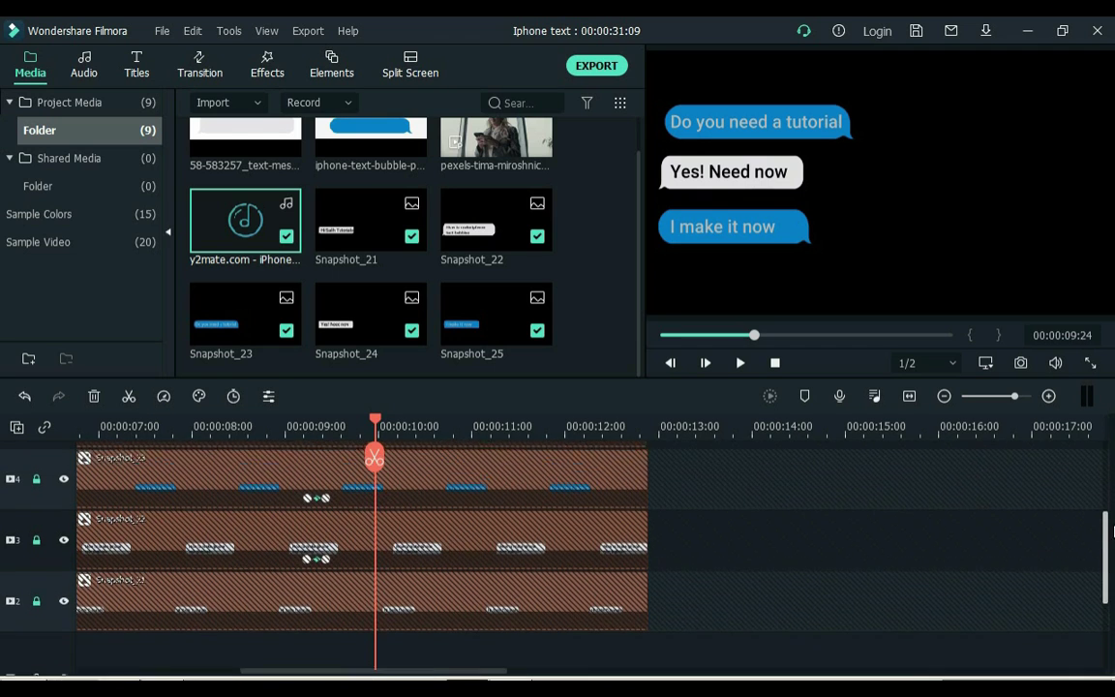
scroll(1080, 608, "down", 5)
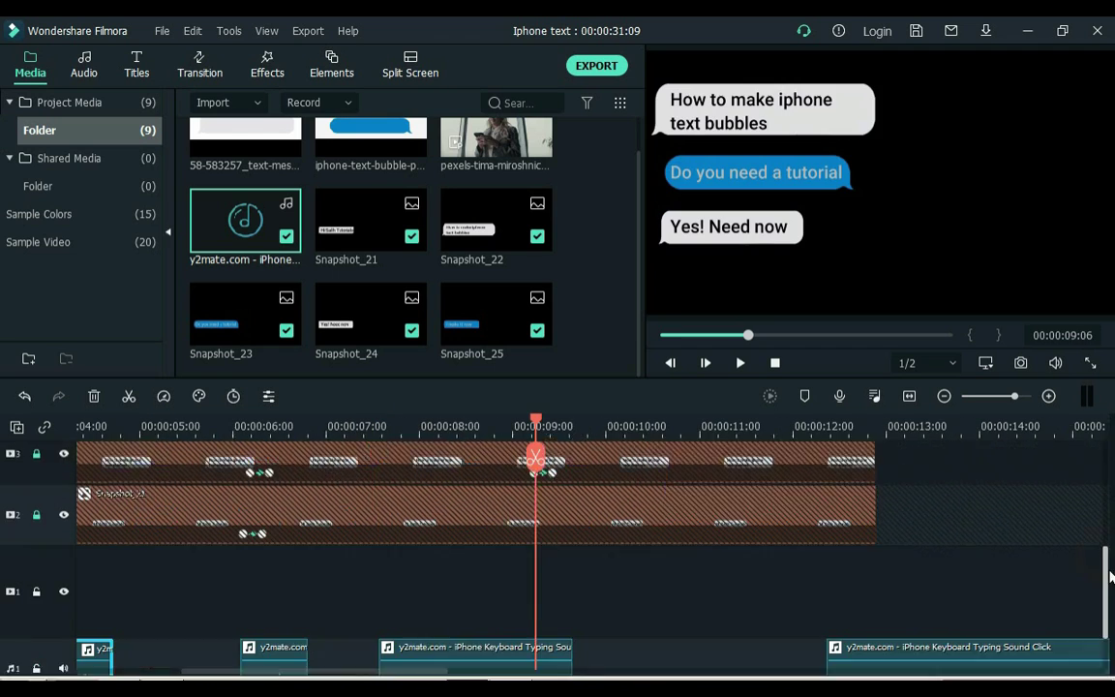
left_click_drag(467, 608, 399, 602)
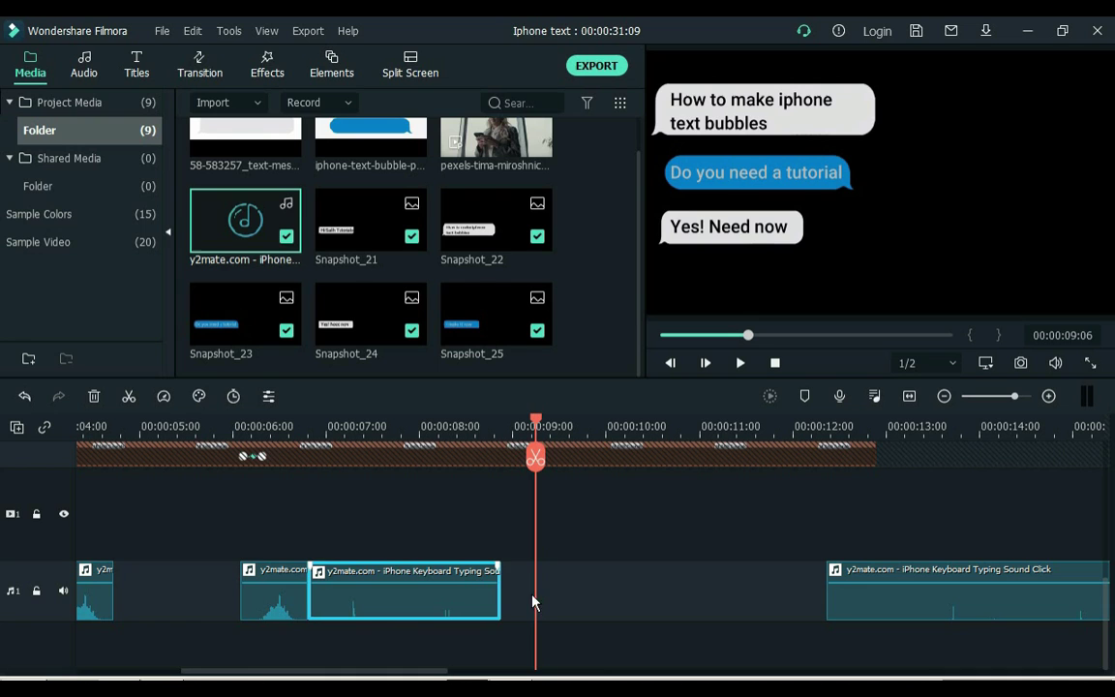
key("ctrl+v")
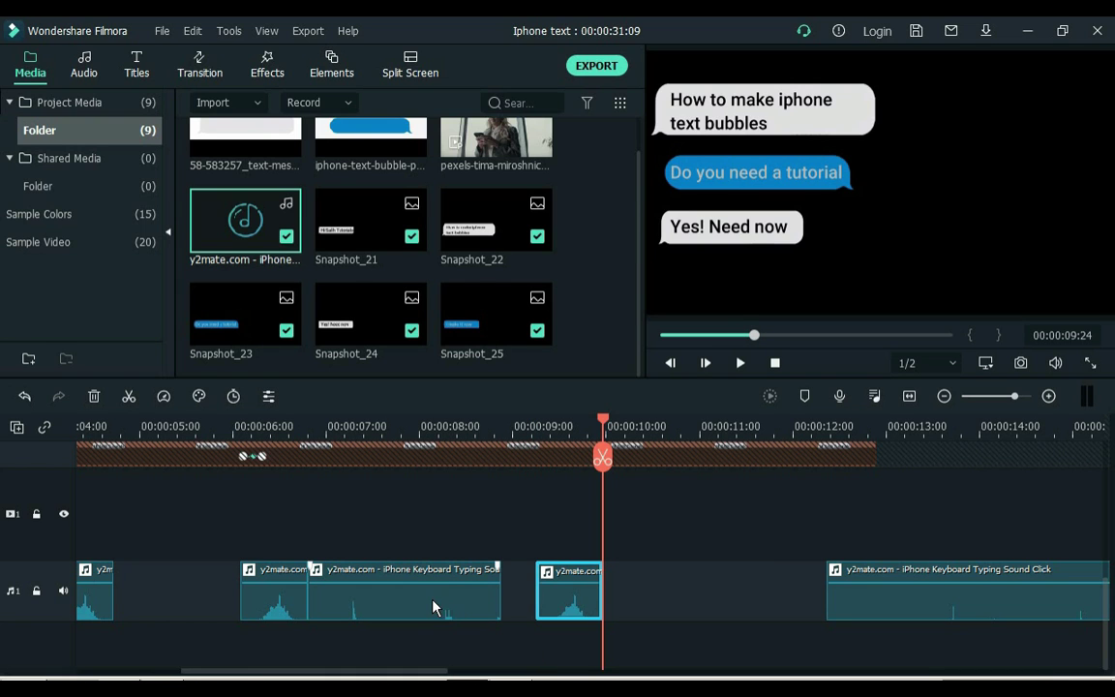
- Delete the long trailing typing sound clip so the project ends at 00:00:12:22
scroll(1108, 600, "up", 5)
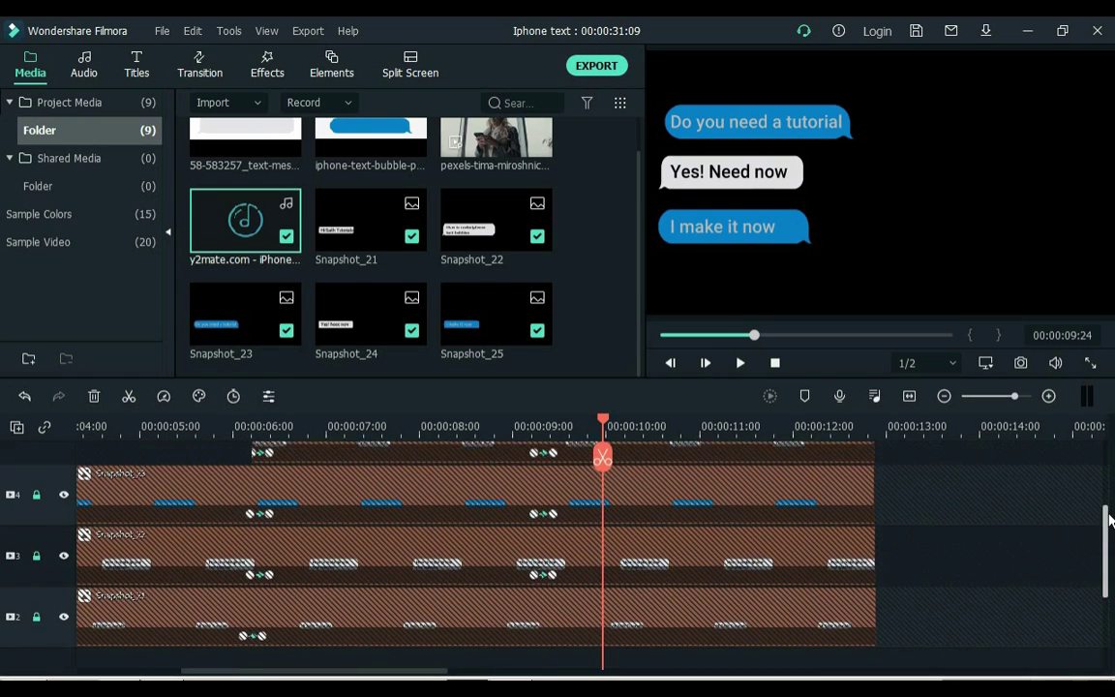
scroll(1088, 590, "down", 5)
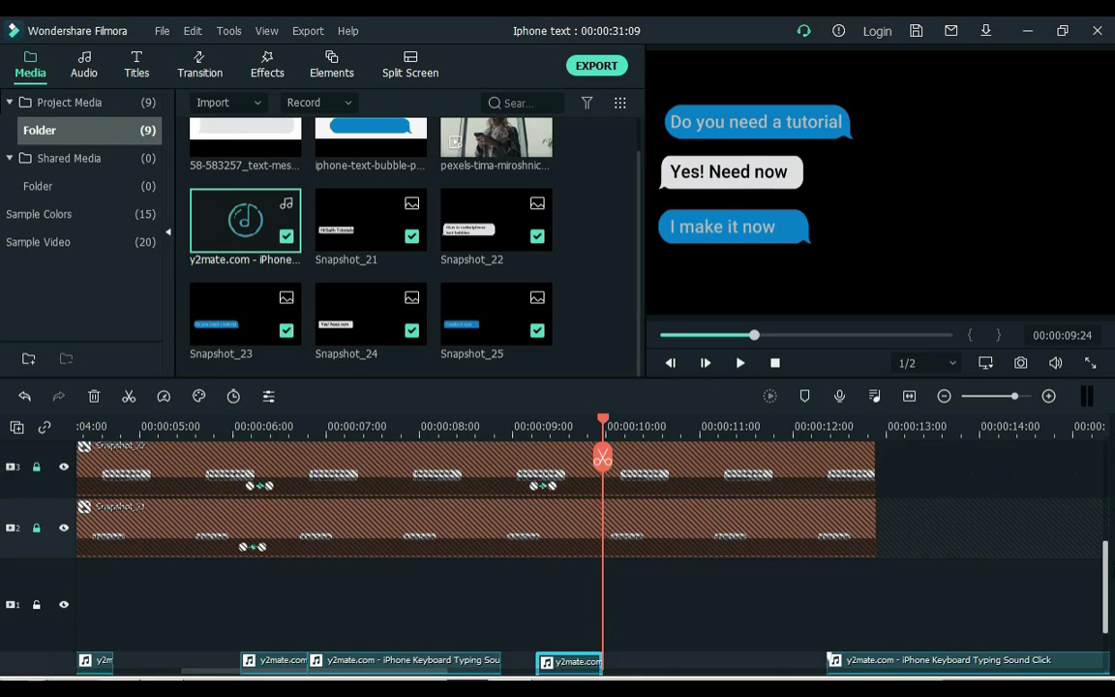
left_click(891, 663)
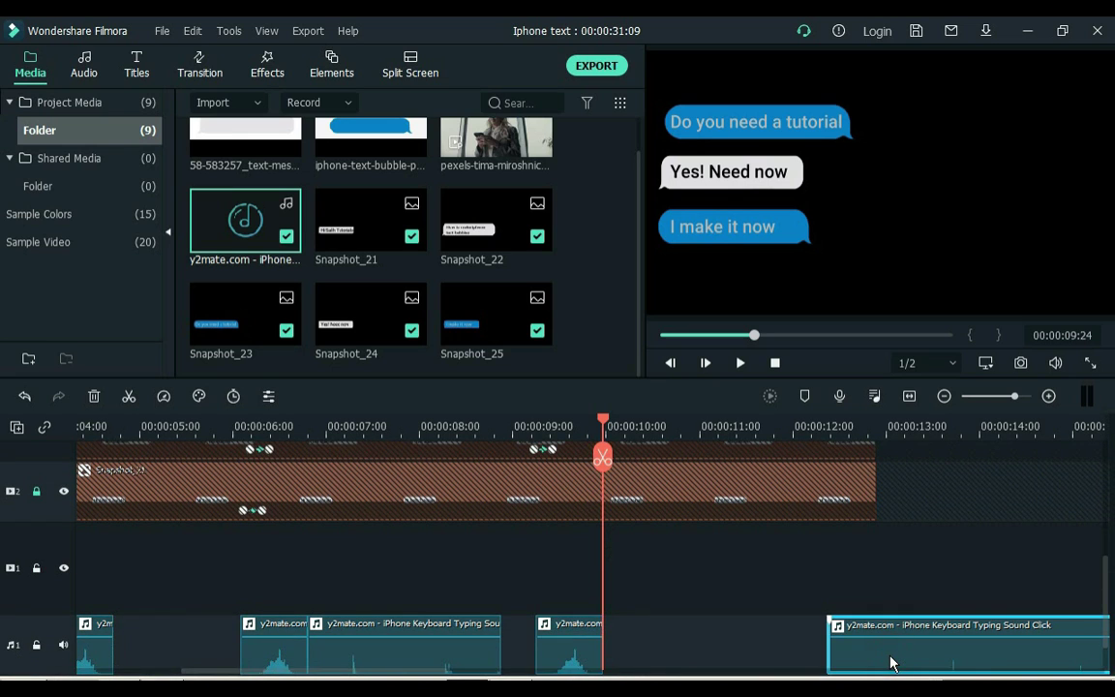
key("Delete")
scroll(38, 468, "up", 5)
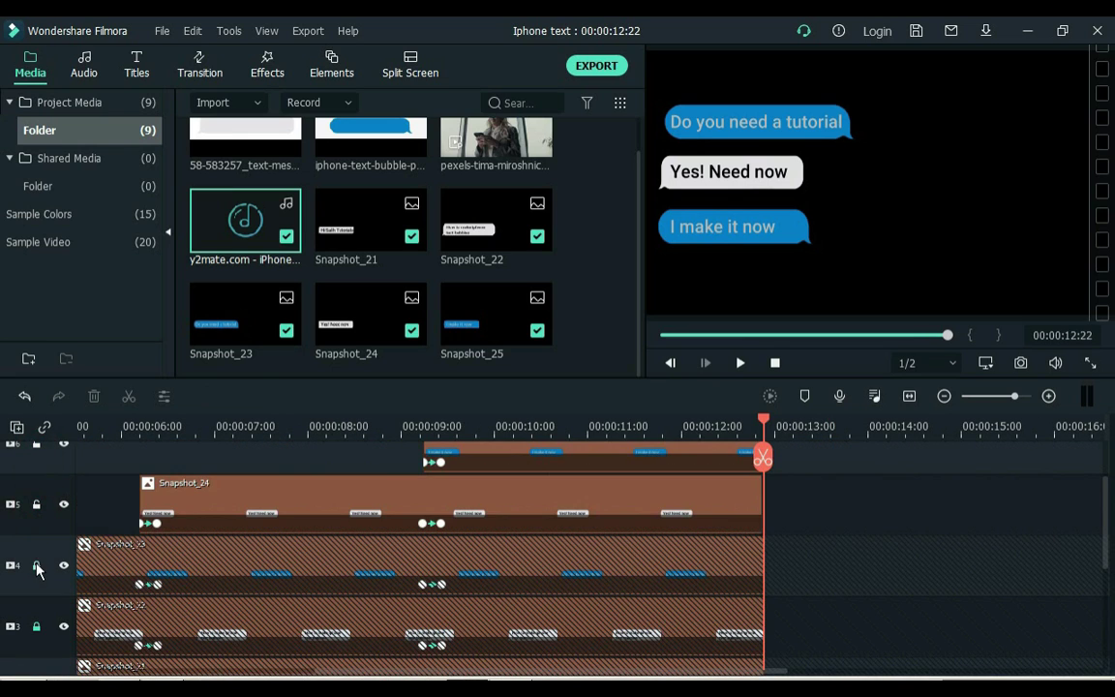
- Unlock the Snapshot_24 through Snapshot_21 tracks and drag the pexels woman-texting video onto track 1
left_click(37, 504)
left_click(36, 566)
left_click(37, 626)
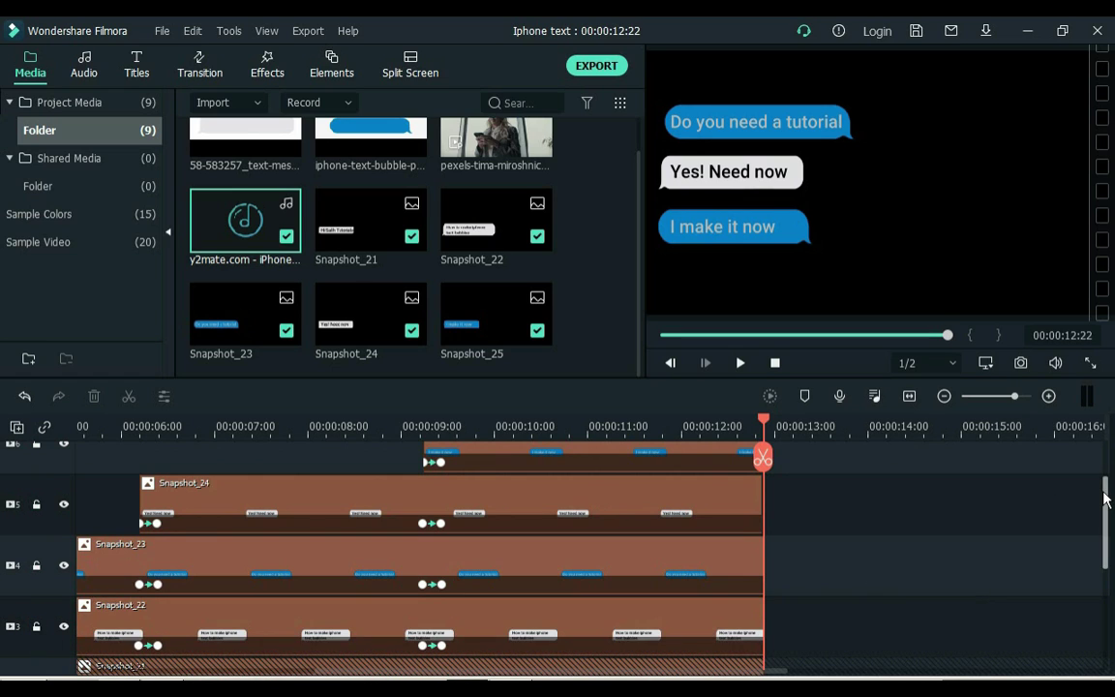
scroll(1044, 508, "down", 3)
left_click(39, 547)
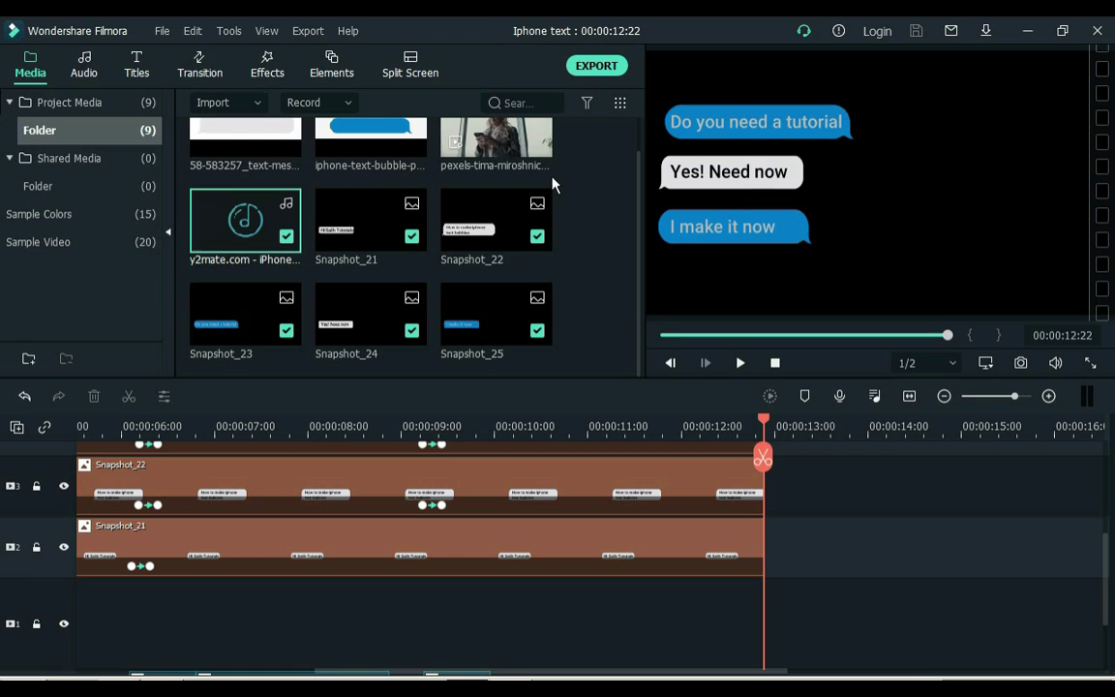
mouse_move(496, 141)
left_mouse_down()
mouse_move(580, 470)
mouse_move(345, 626)
mouse_move(10, 622)
mouse_move(3, 610)
left_mouse_up()
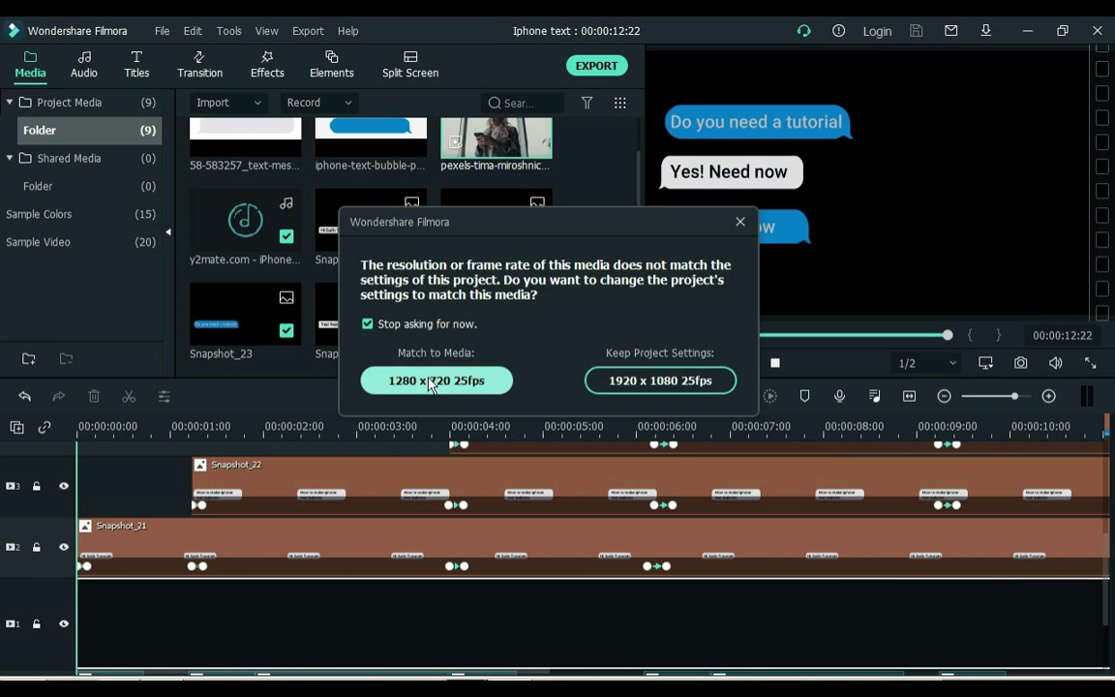
- Match the project to 1280 x 720 25fps and cut the pexels video at 12 seconds, deleting the remainder
left_click(434, 385)
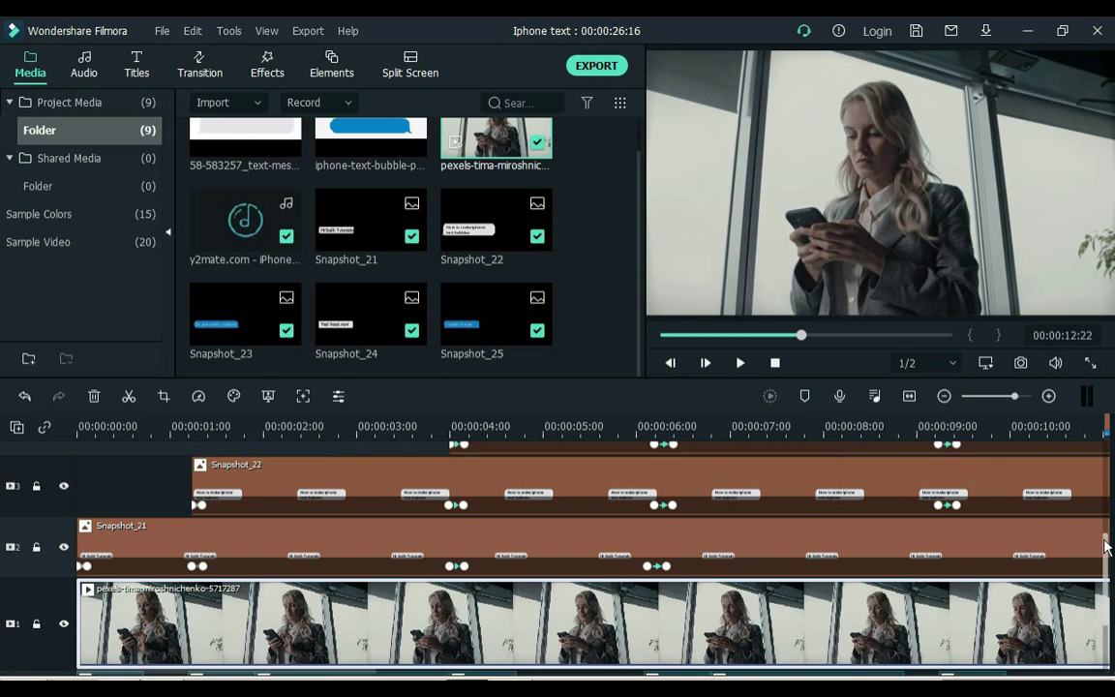
left_click_drag(1108, 537, 1105, 479)
left_click(944, 396)
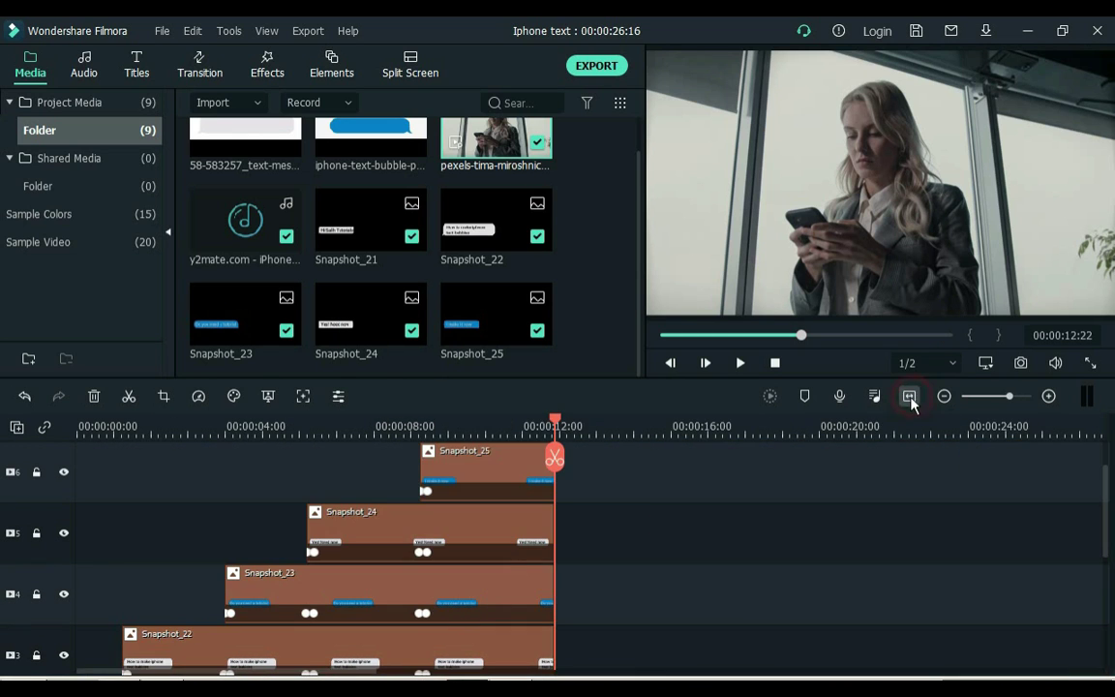
scroll(1002, 474, "down", 3)
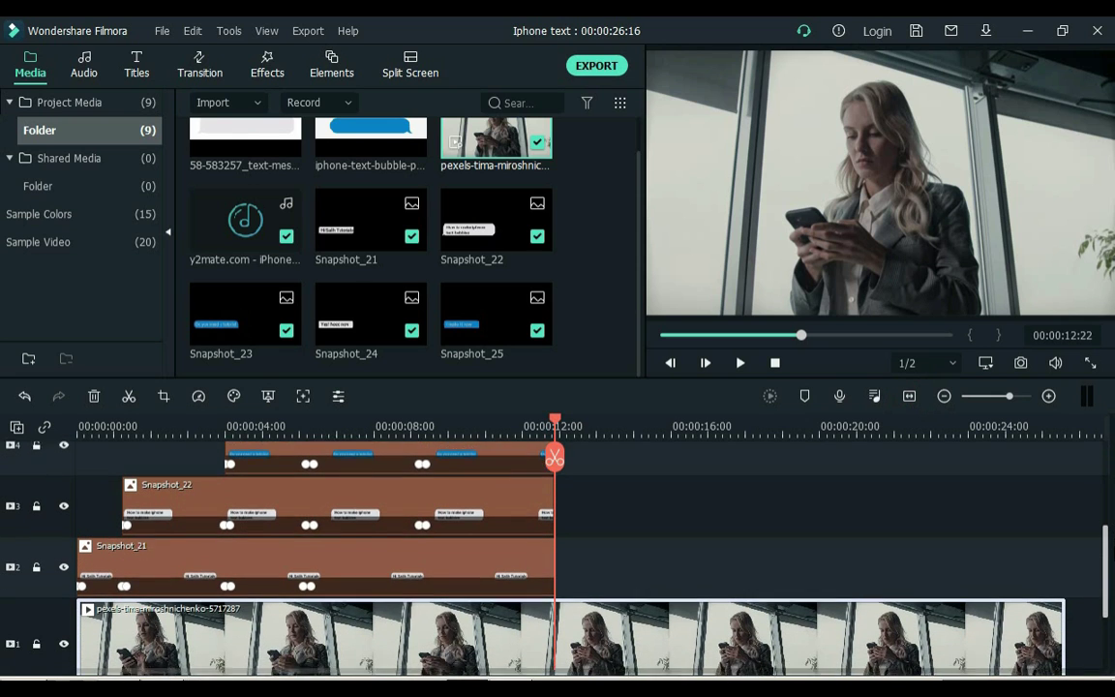
key("ctrl+b")
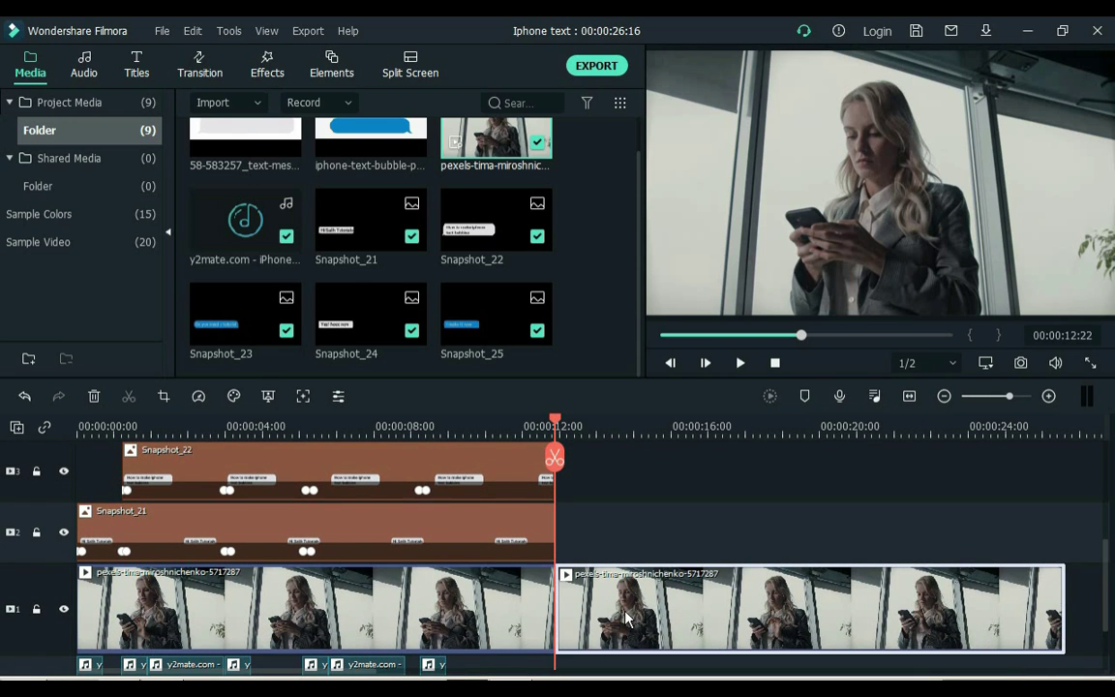
key("Delete")
scroll(1109, 580, "down", 1)
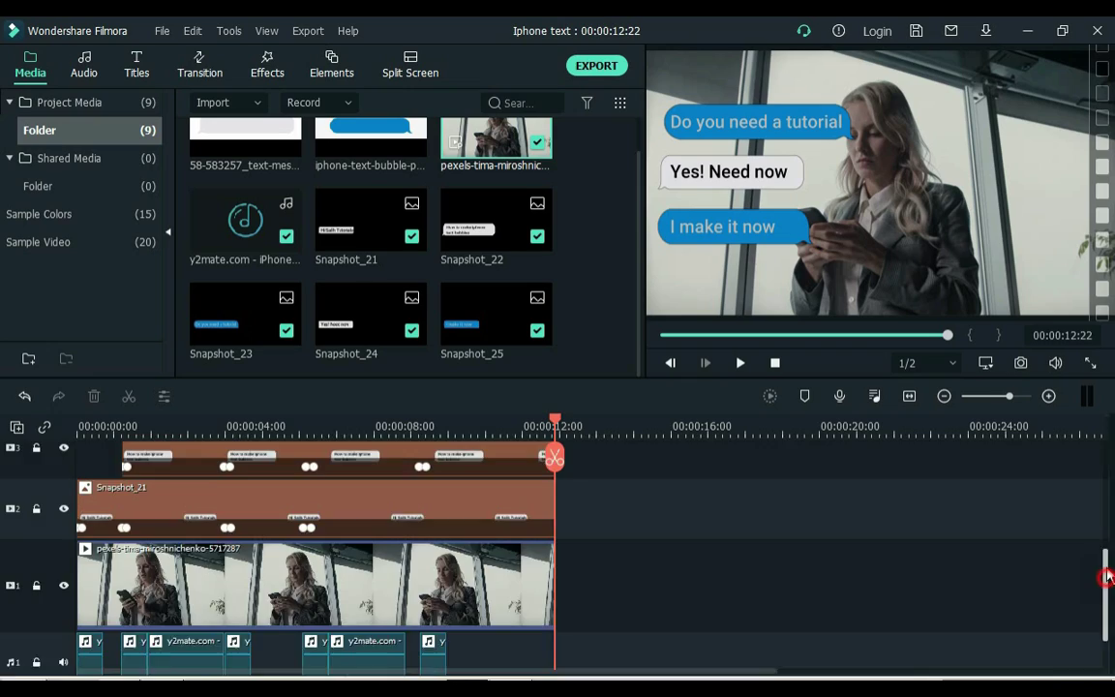
left_click_drag(1107, 577, 1107, 520)
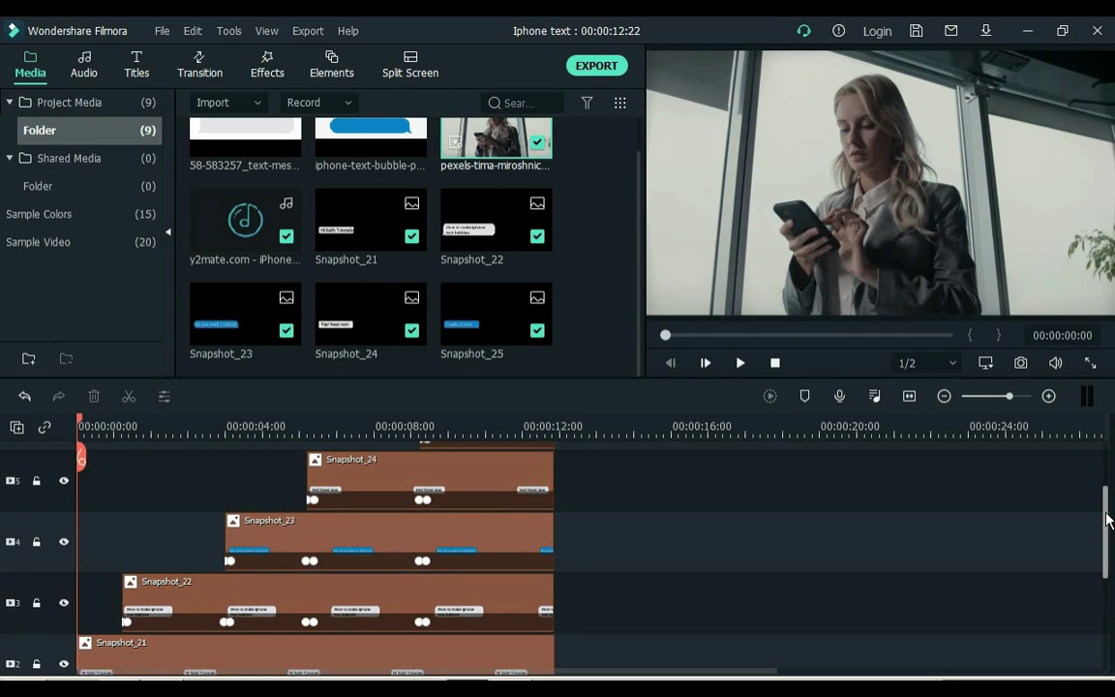